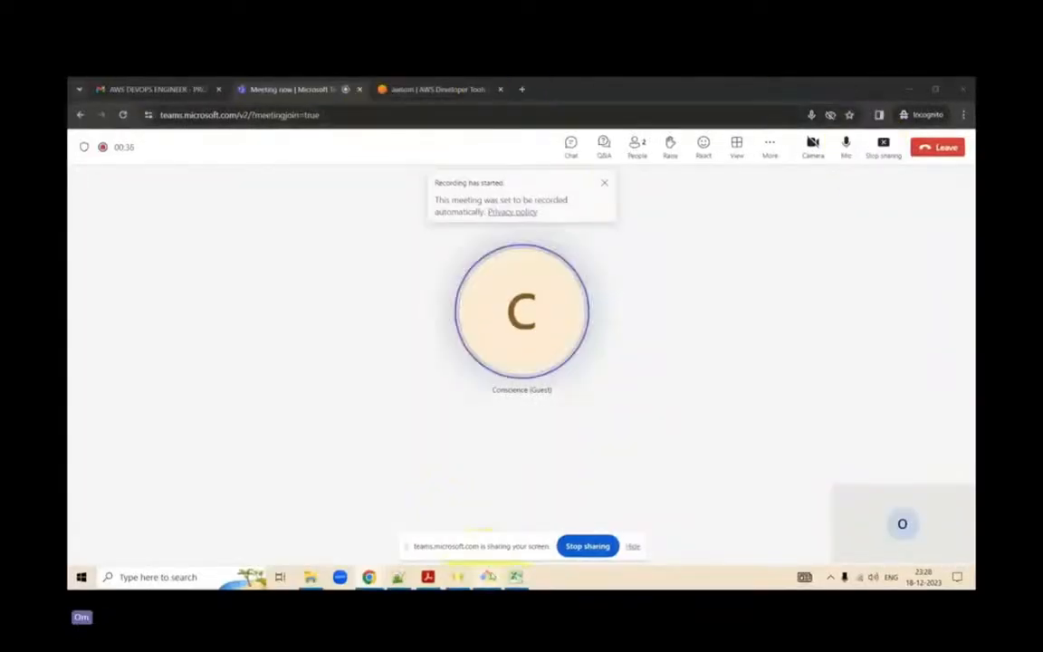
- Switch to the Git Bash terminal and review the pending aws configure prompt
mouse_move(487, 576)
click(495, 523)
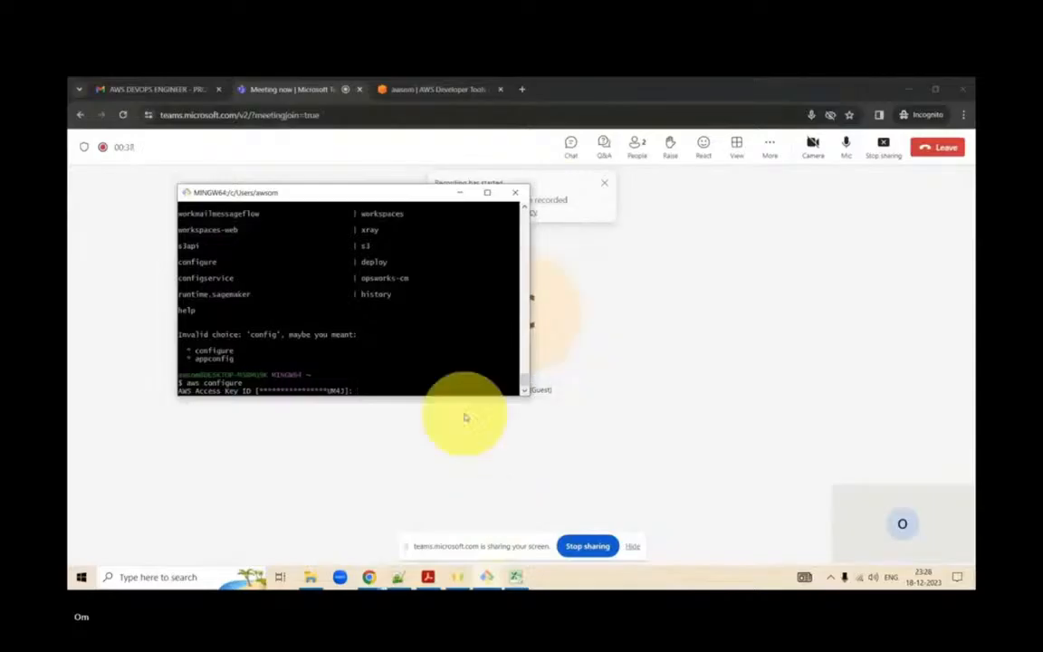
scroll(410, 342, up, 3)
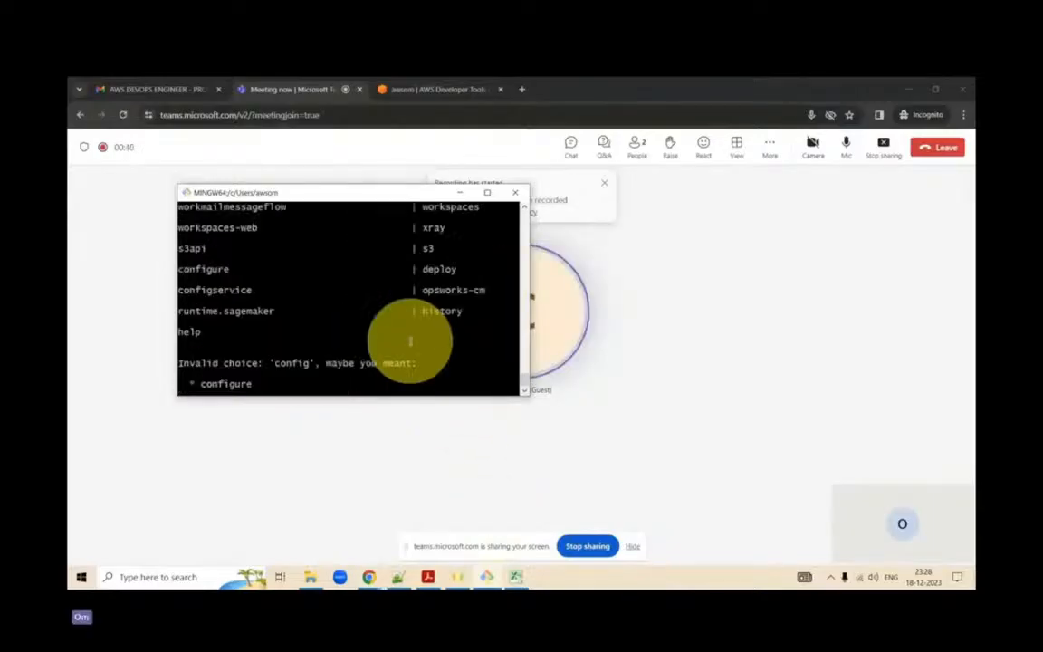
scroll(410, 342, down, 2)
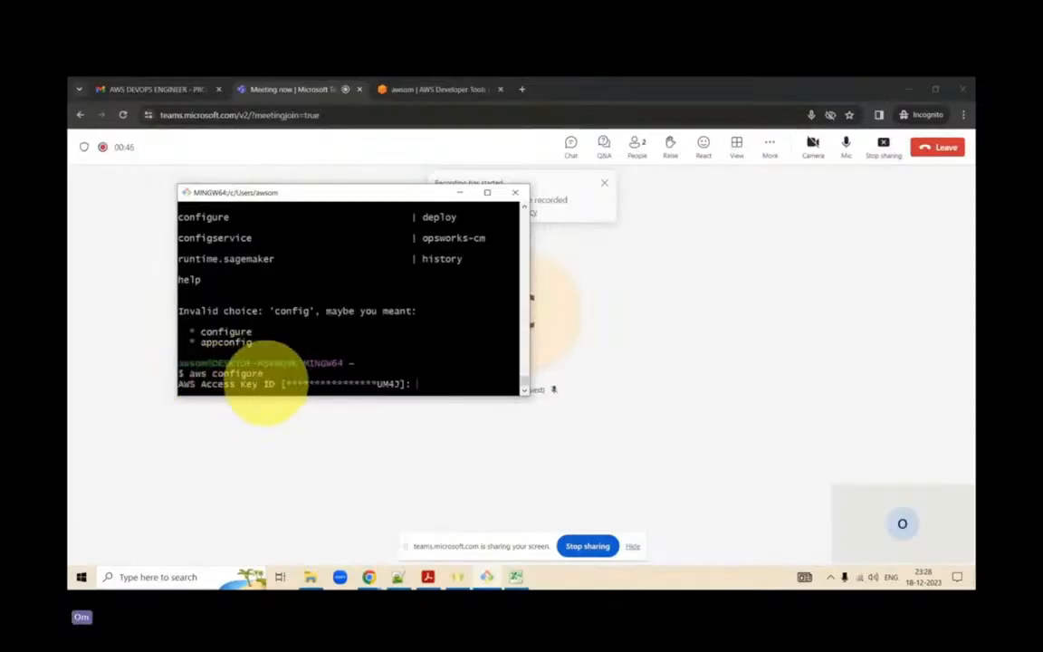
- Switch to Excel and copy the full access key ID from cell A2 of the awsom_accessKeys sheet
click(513, 584)
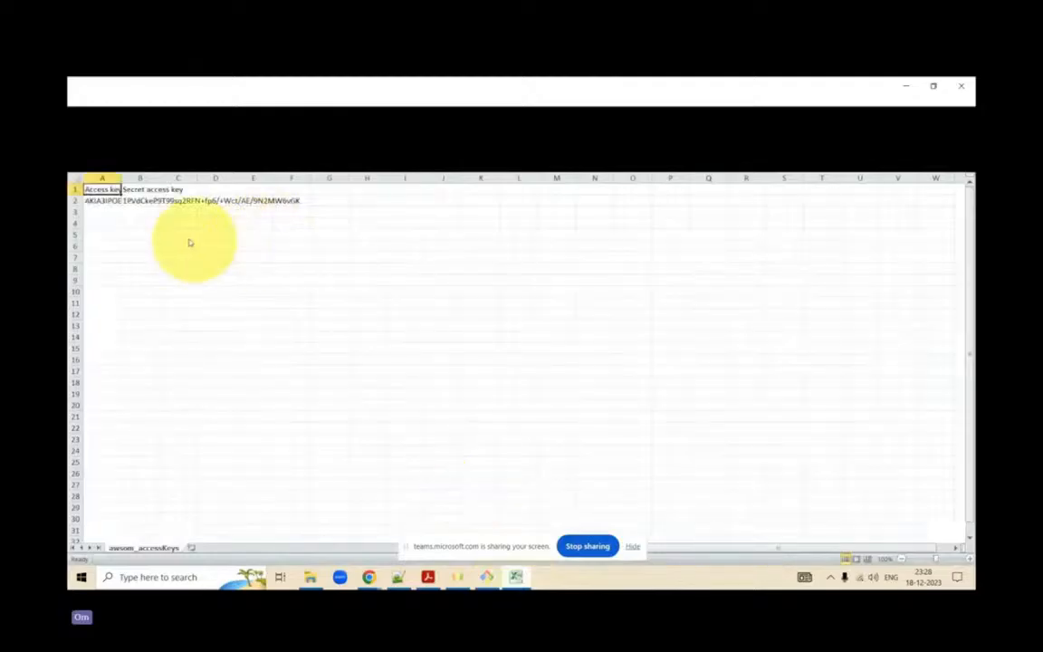
click(326, 200)
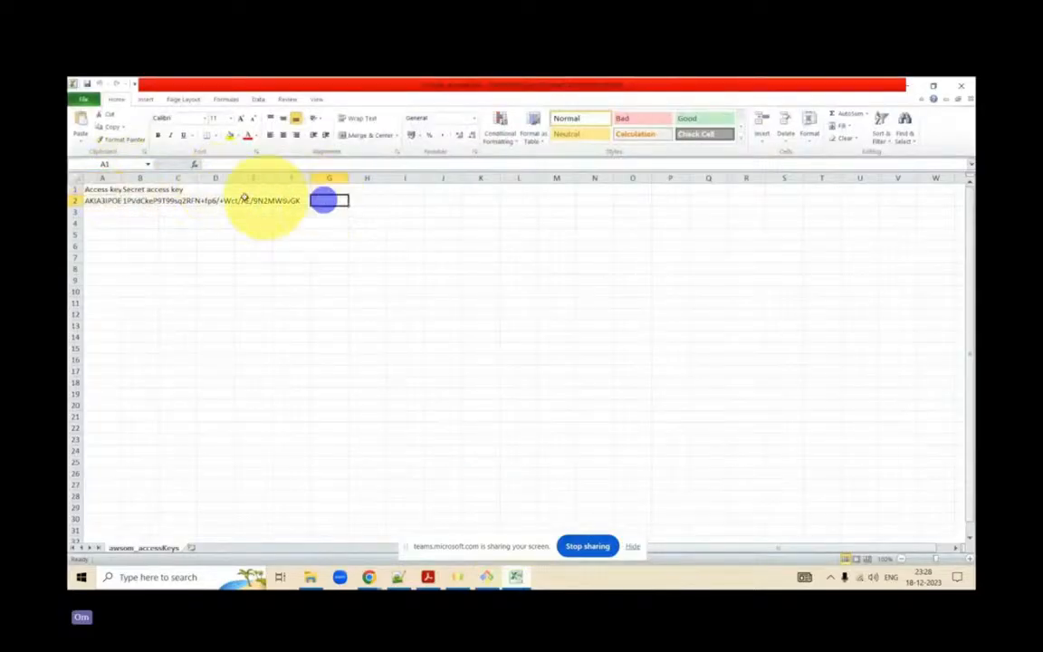
click(93, 200)
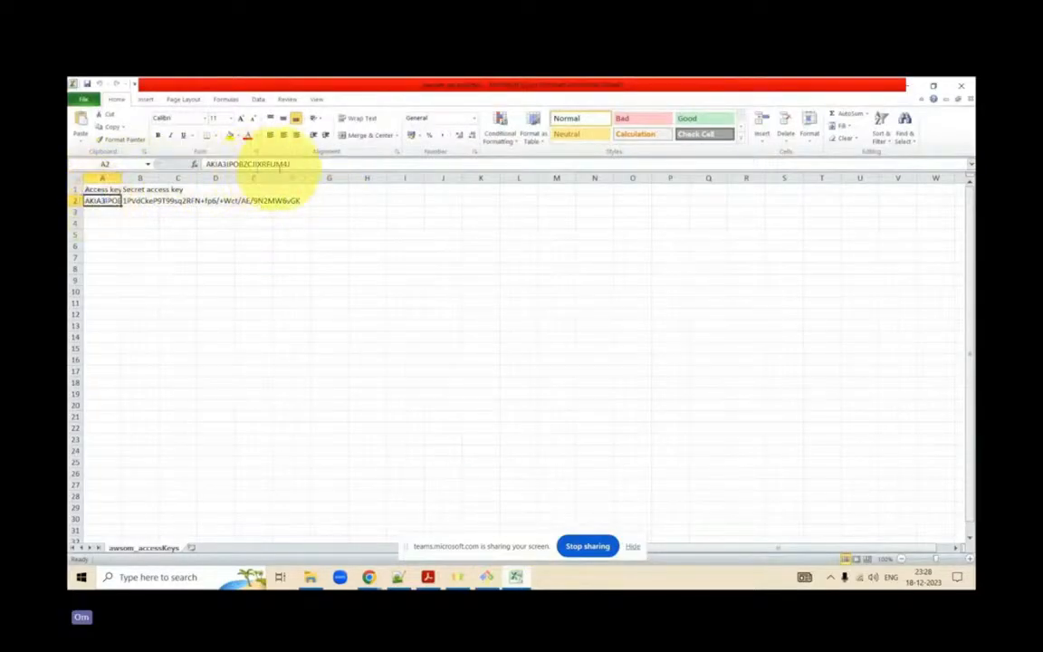
click(297, 164)
drag(205, 164, 333, 168)
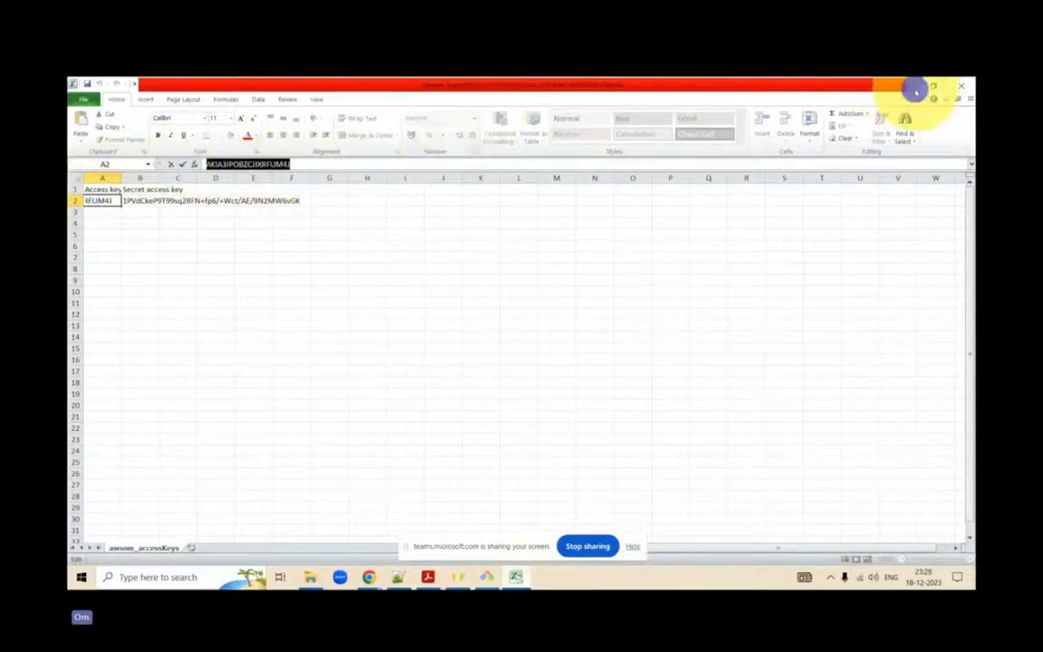
- Enter the copied AWS access key ID at the aws configure prompt in Git Bash and widen the terminal
click(913, 87)
right_click(450, 381)
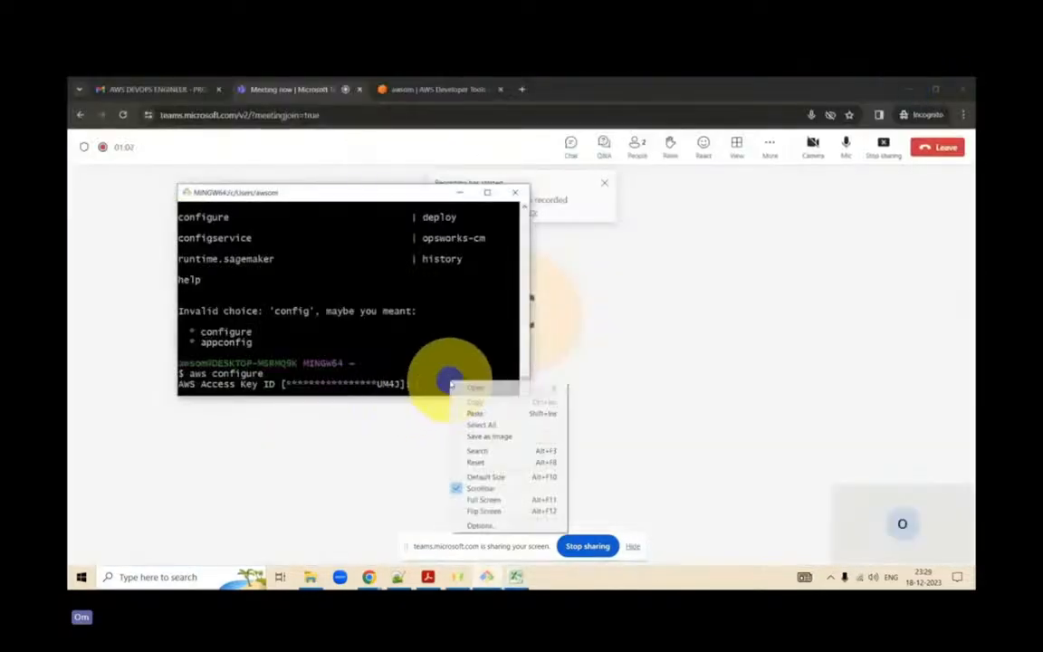
click(496, 412)
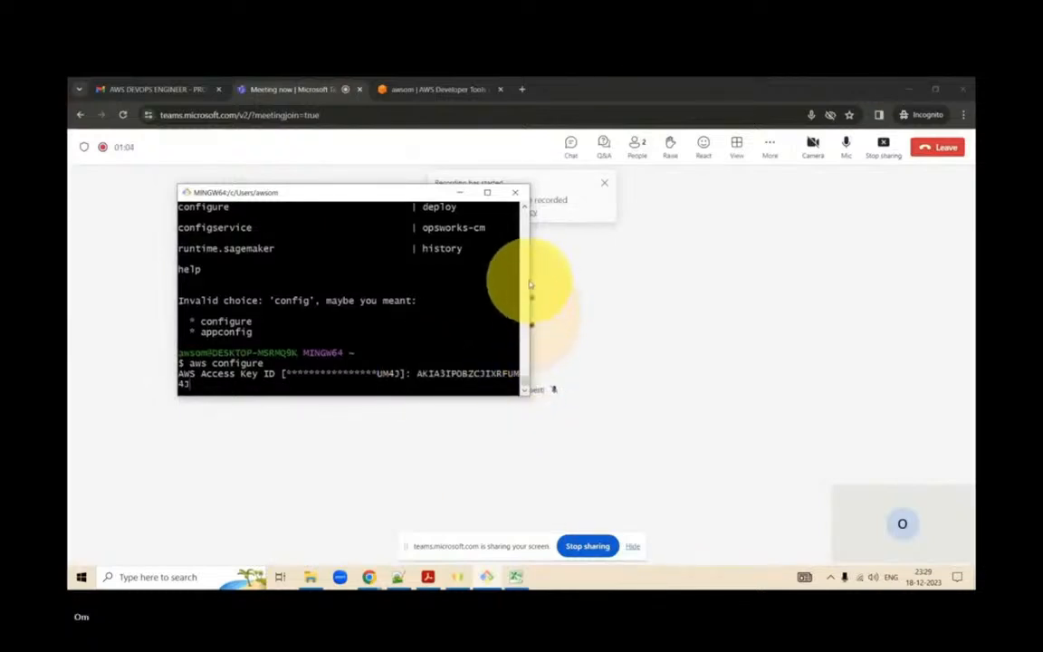
drag(532, 280, 589, 282)
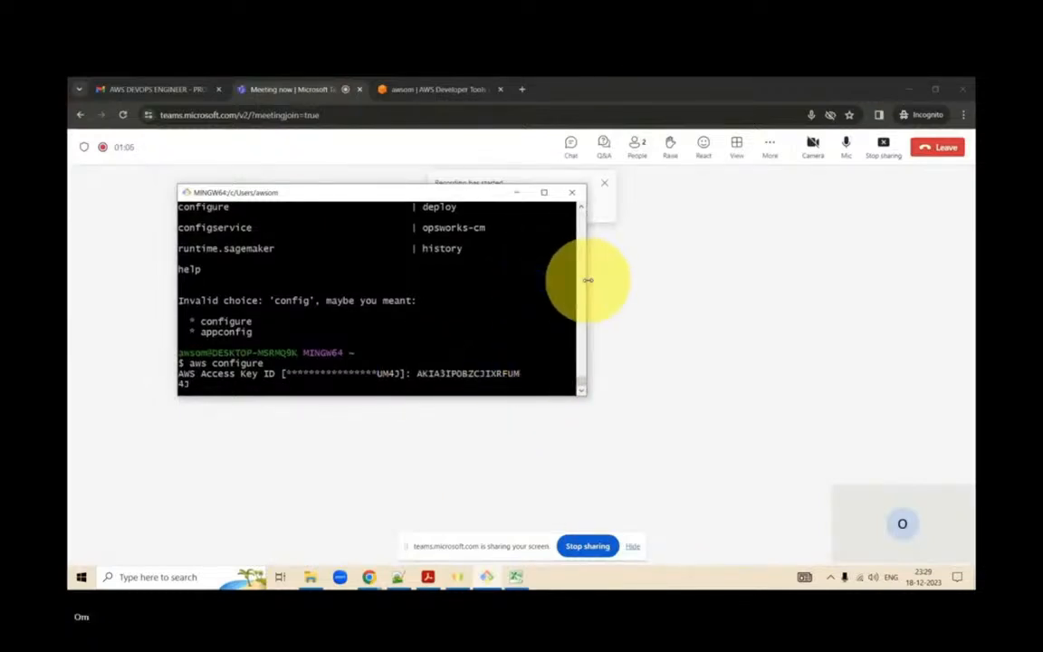
key(Return)
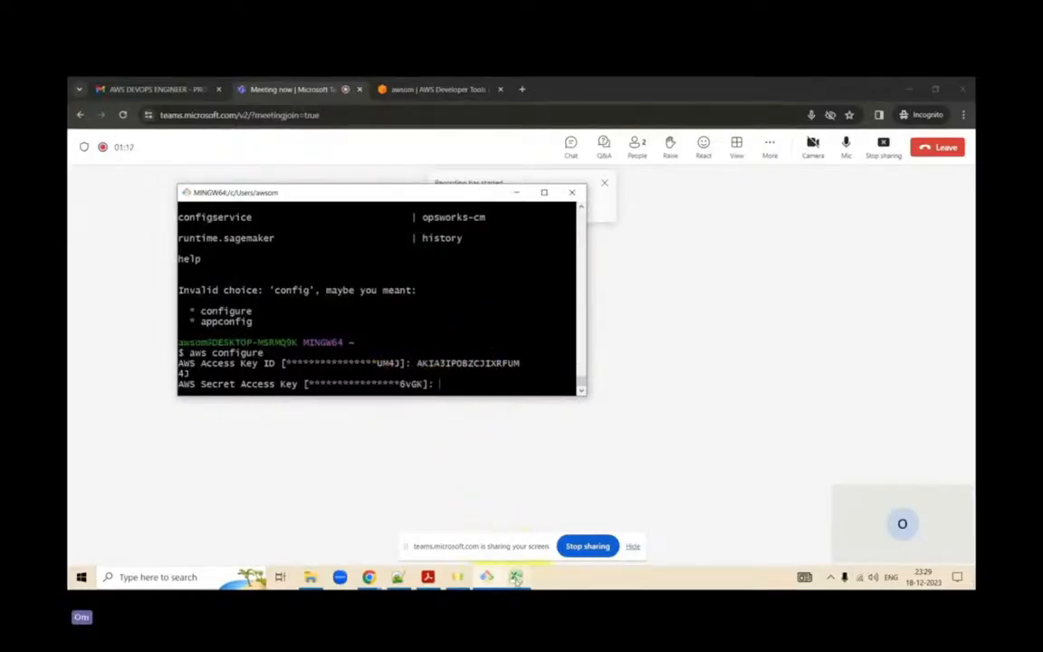
- Copy the secret access key from cell B2 in Excel and submit it as the AWS Secret Access Key in Git Bash
key(alt+Tab)
click(146, 201)
drag(206, 164, 396, 164)
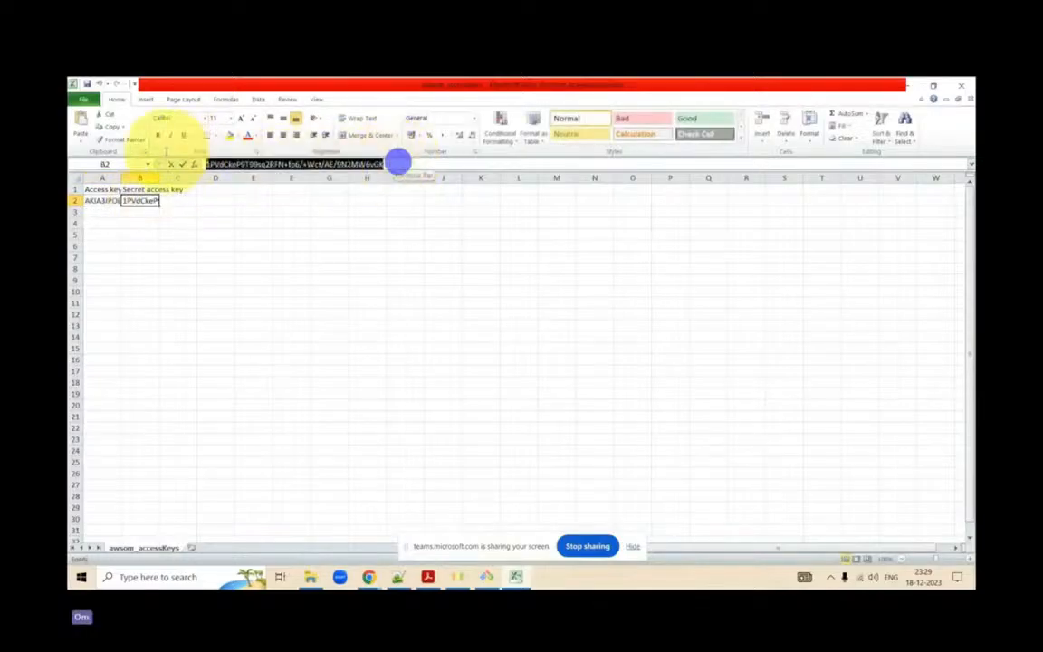
click(915, 90)
right_click(478, 390)
click(502, 423)
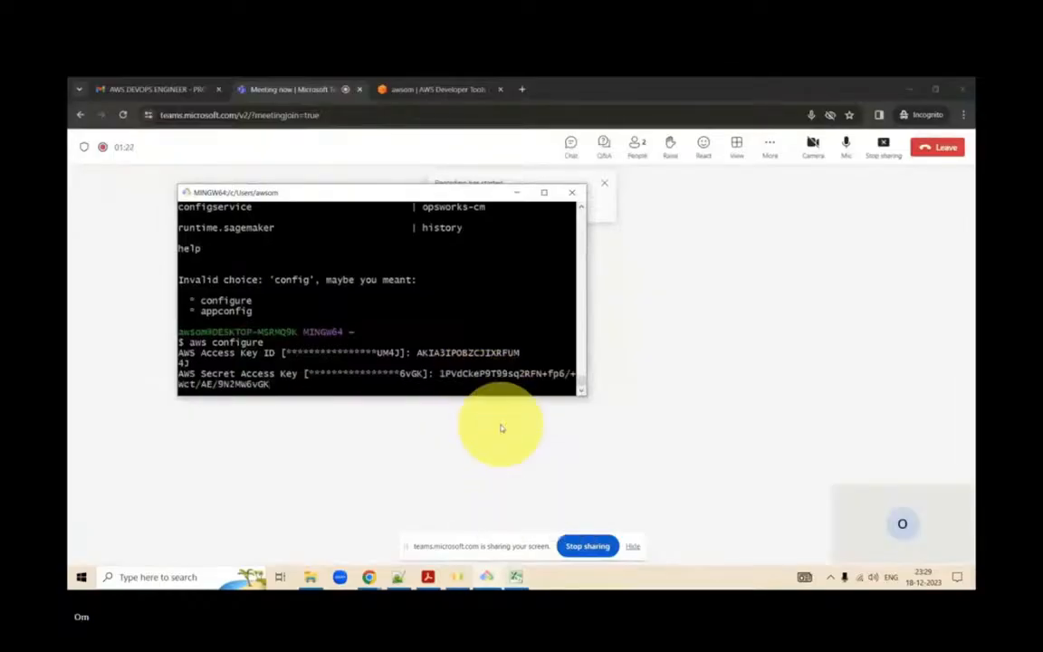
key(Return)
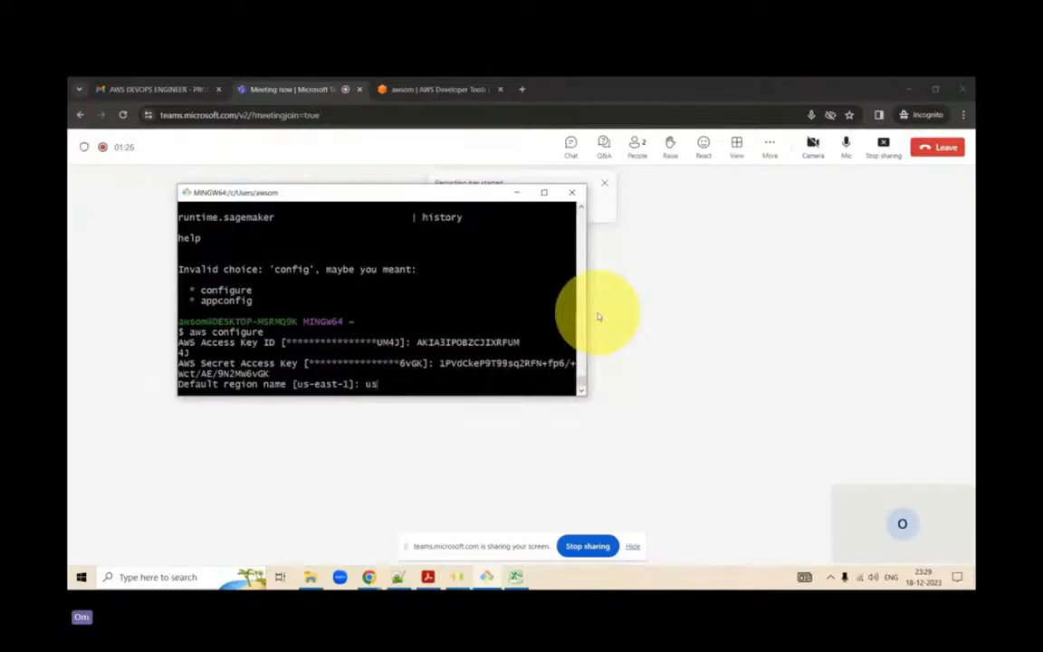
- Set the default region name to us-east-1 and leave the default output format blank
text(us-east-1)
key(Return)
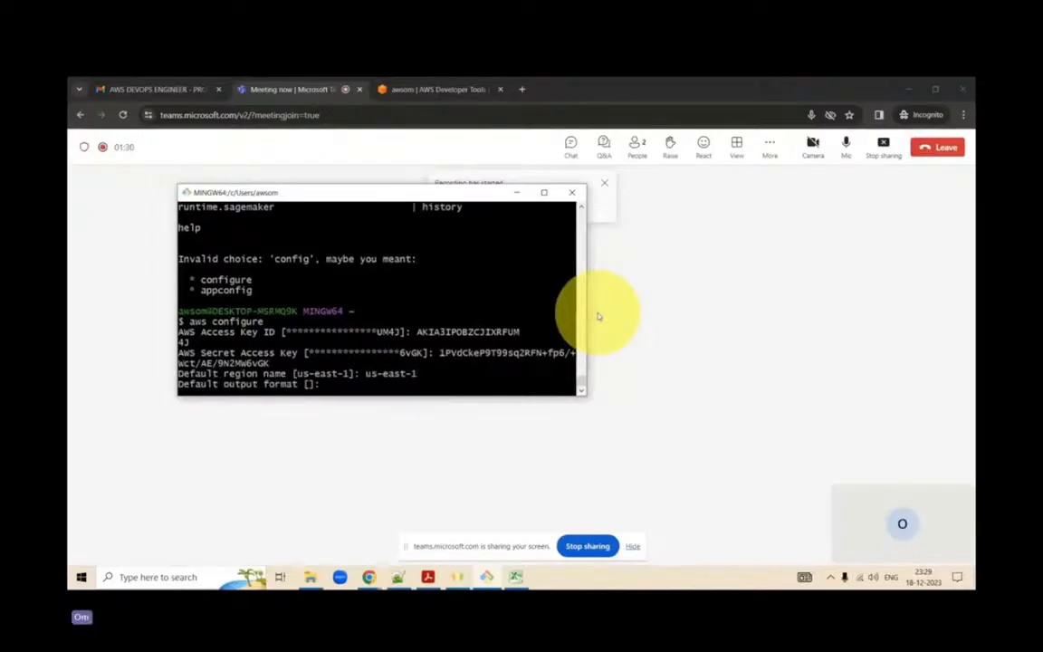
key(Return)
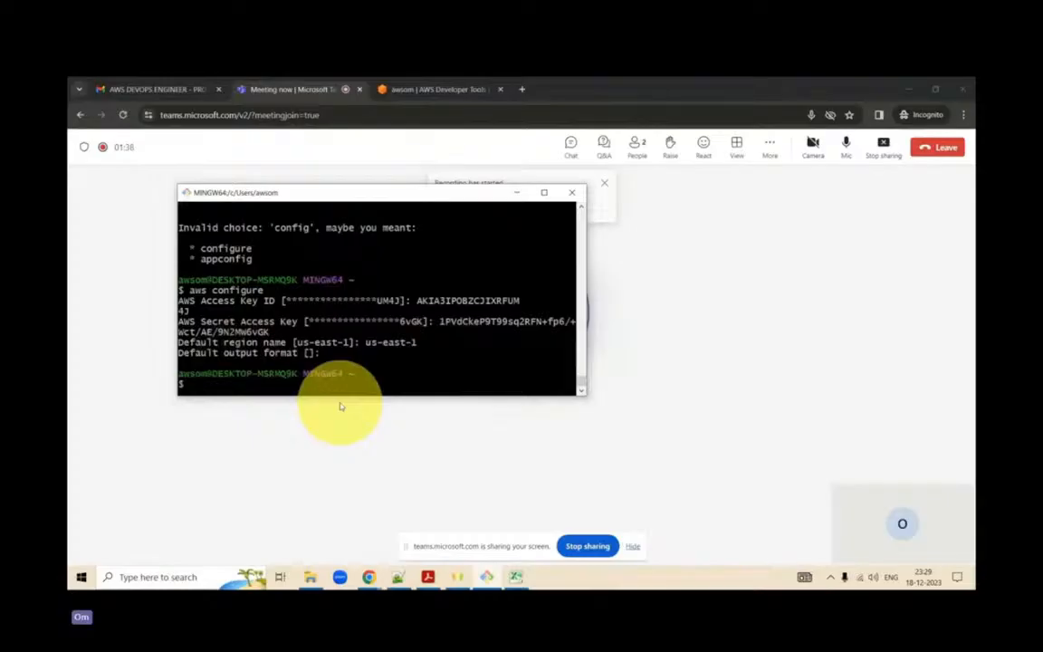
- Try to list the S3 buckets with the command aws s3 list, enlarging the terminal window for its output
text(s3)
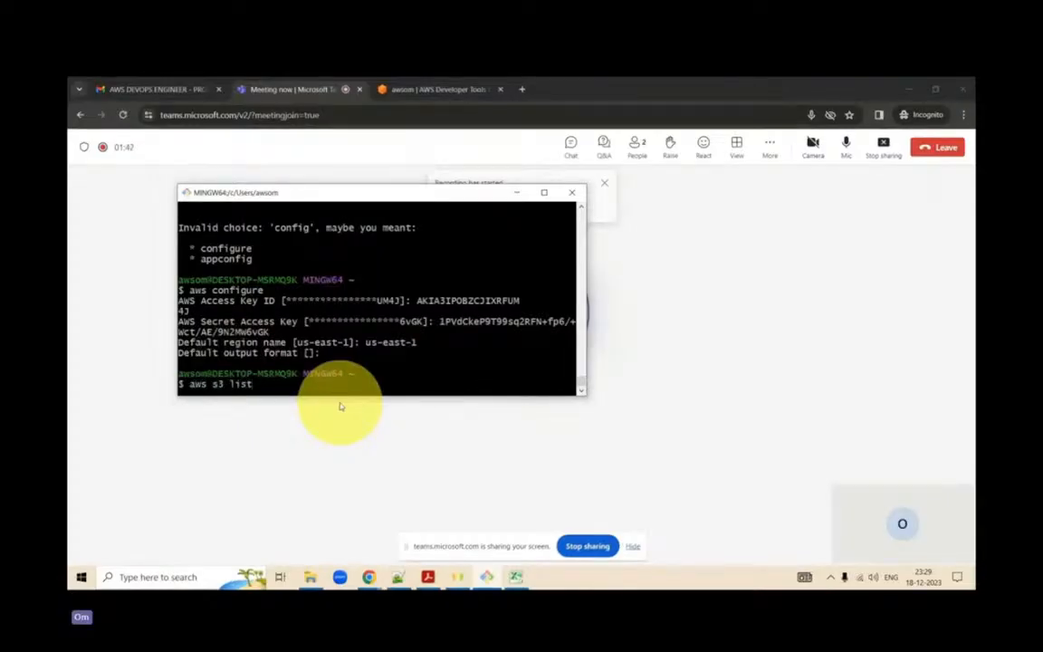
text( list)
key(Return)
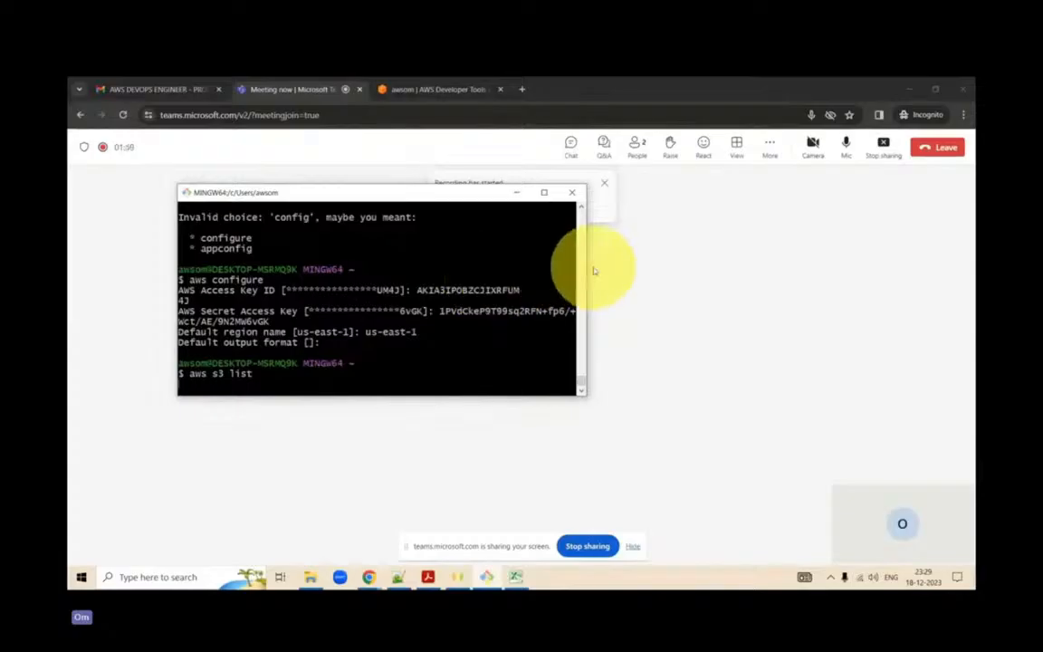
drag(588, 268, 664, 289)
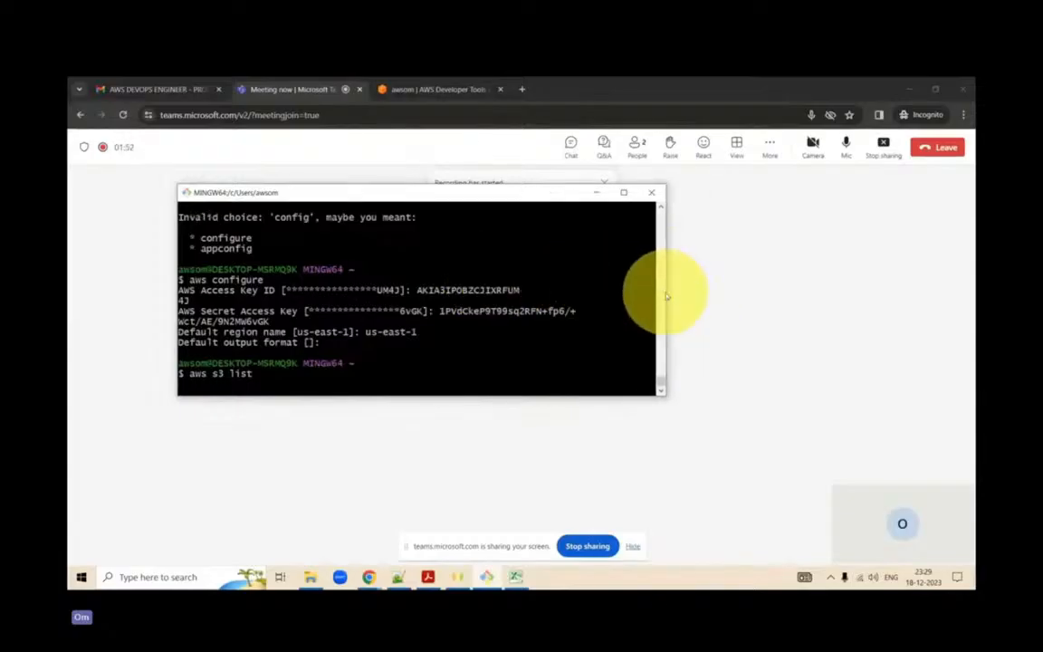
drag(541, 396, 536, 476)
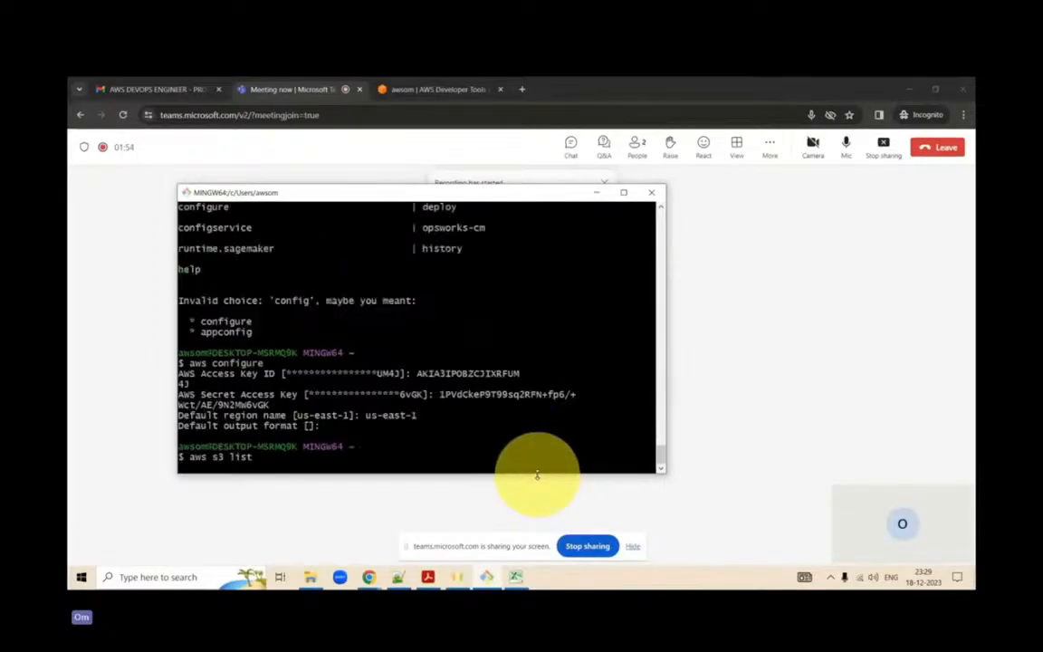
key(Return)
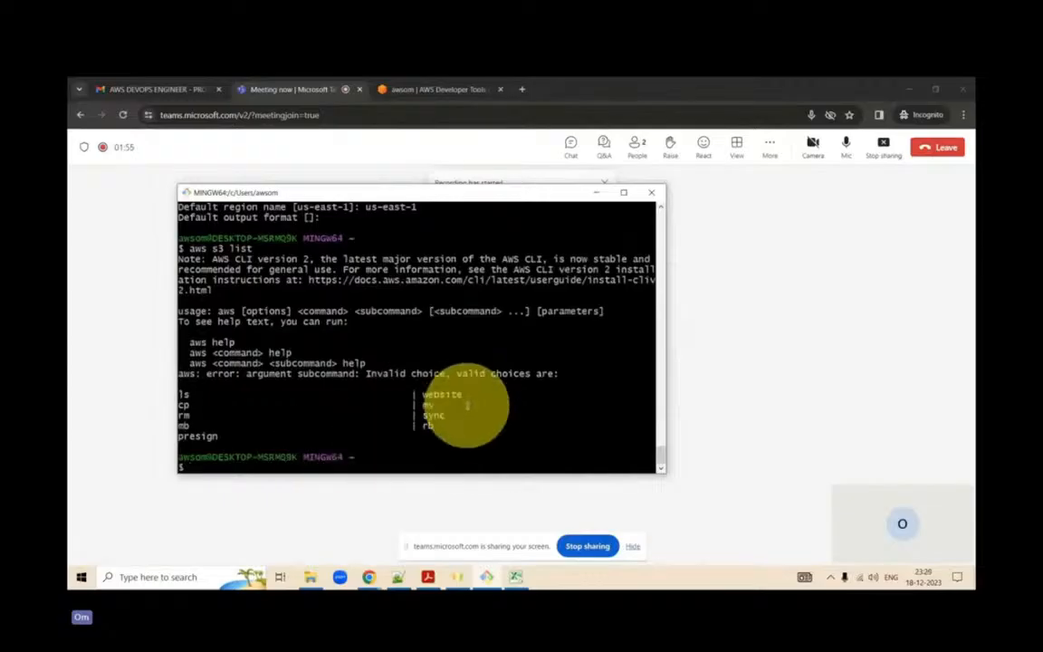
- Change the previous command to aws s3 ls, run it, and widen the terminal to read its output
key(Up)
key(BackSpace)
key(BackSpace)
key(Return)
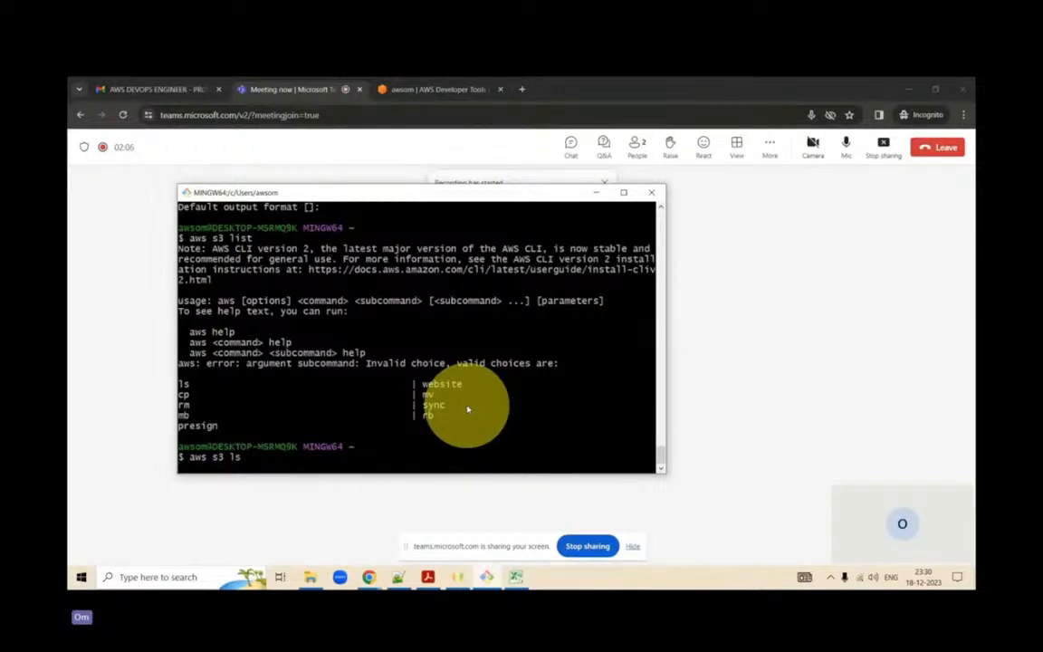
key(Return)
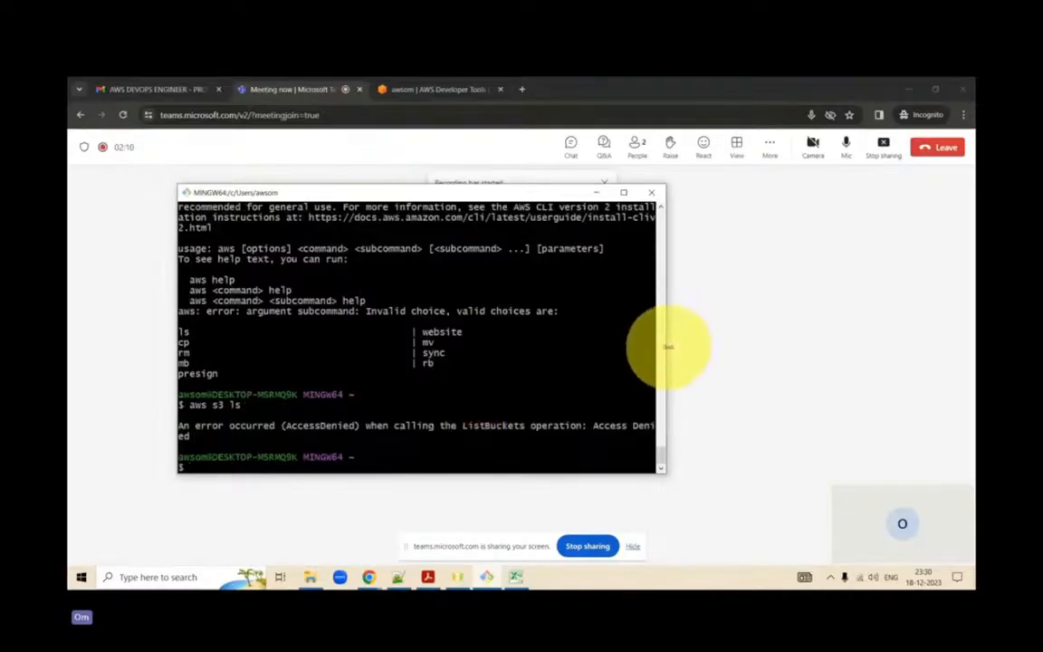
drag(668, 348, 747, 369)
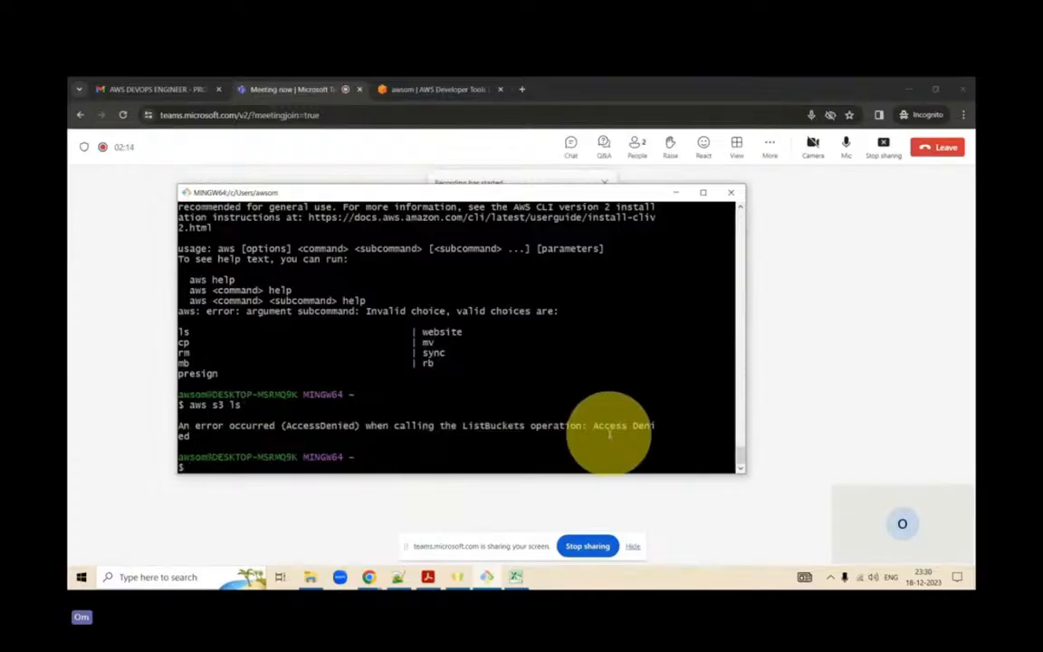
- Switch to the AWS CodeCommit console page in Chrome and duplicate its browser tab
click(428, 88)
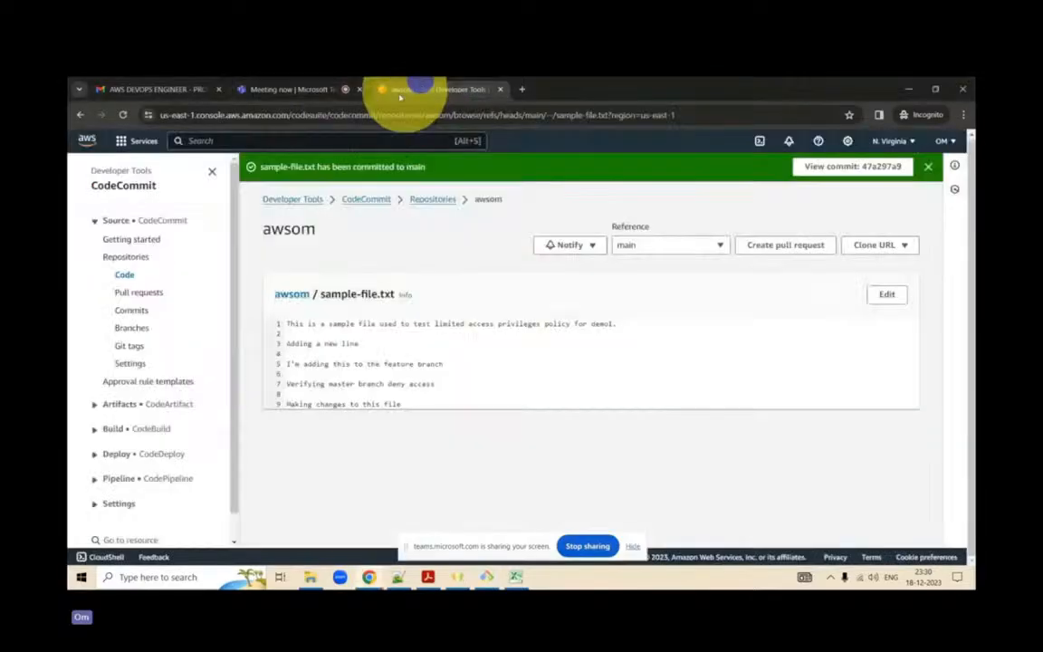
click(323, 140)
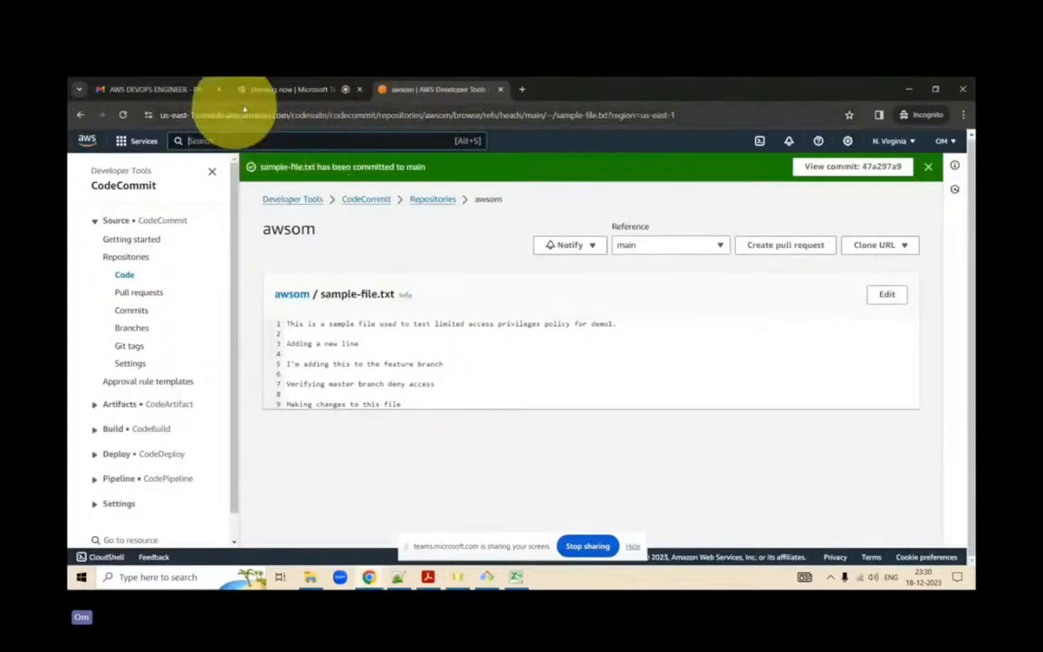
right_click(414, 89)
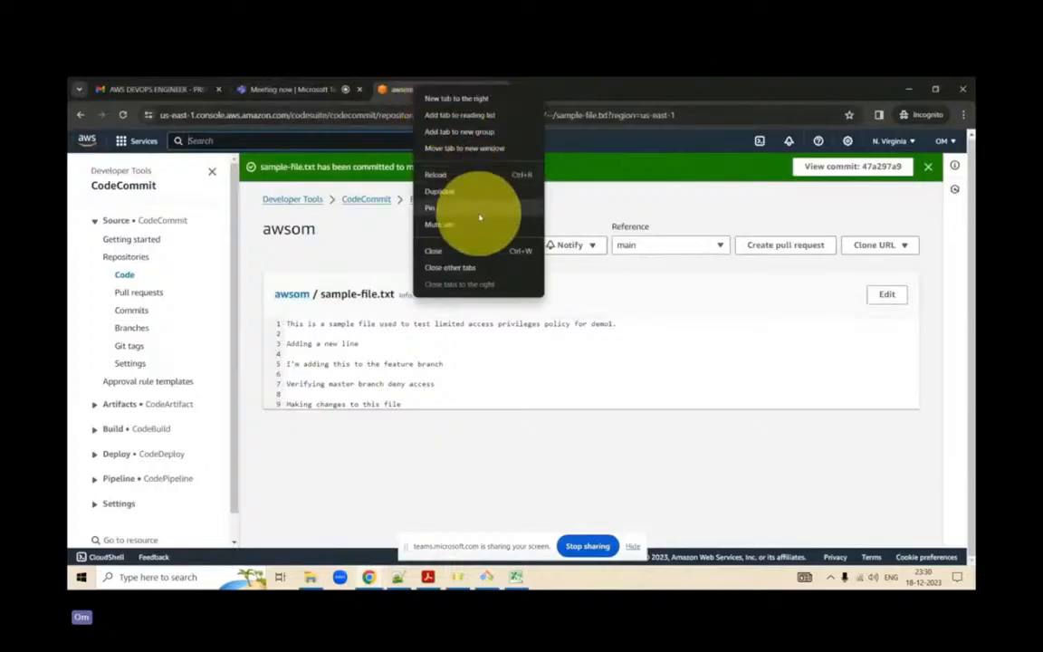
click(510, 193)
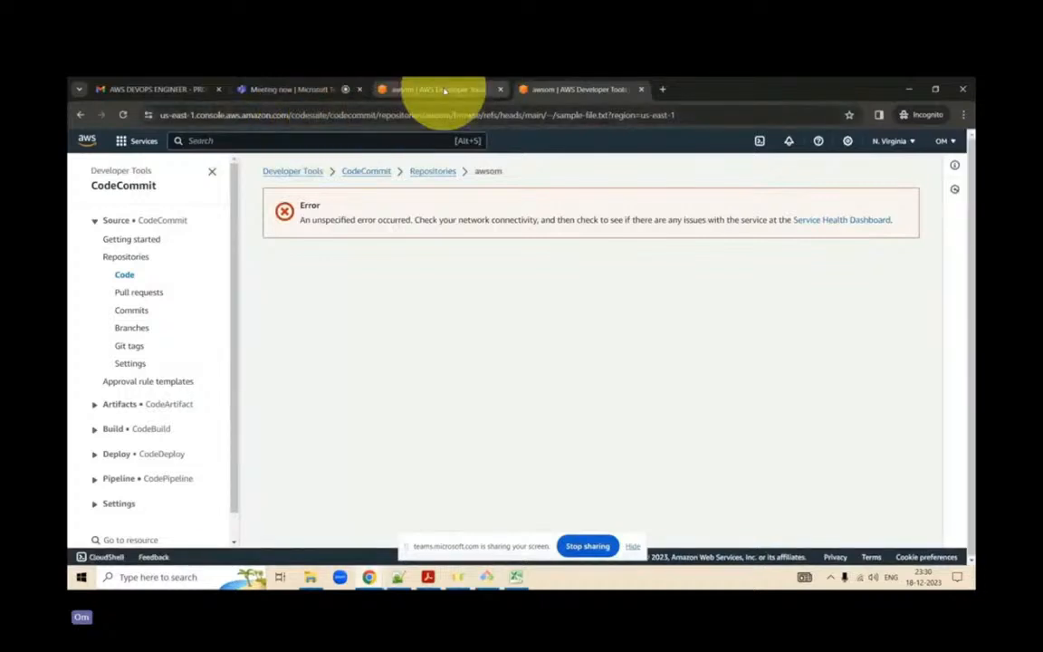
- Find the IAM service in the duplicated console tab and open its list of users
click(343, 138)
text(IAM)
key(Return)
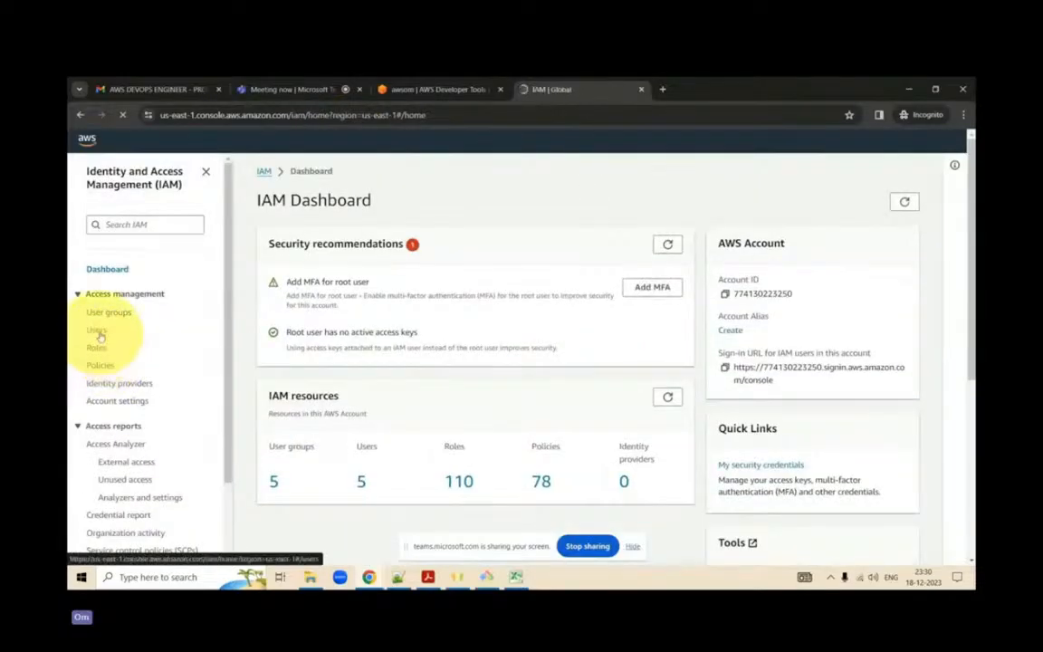
click(98, 332)
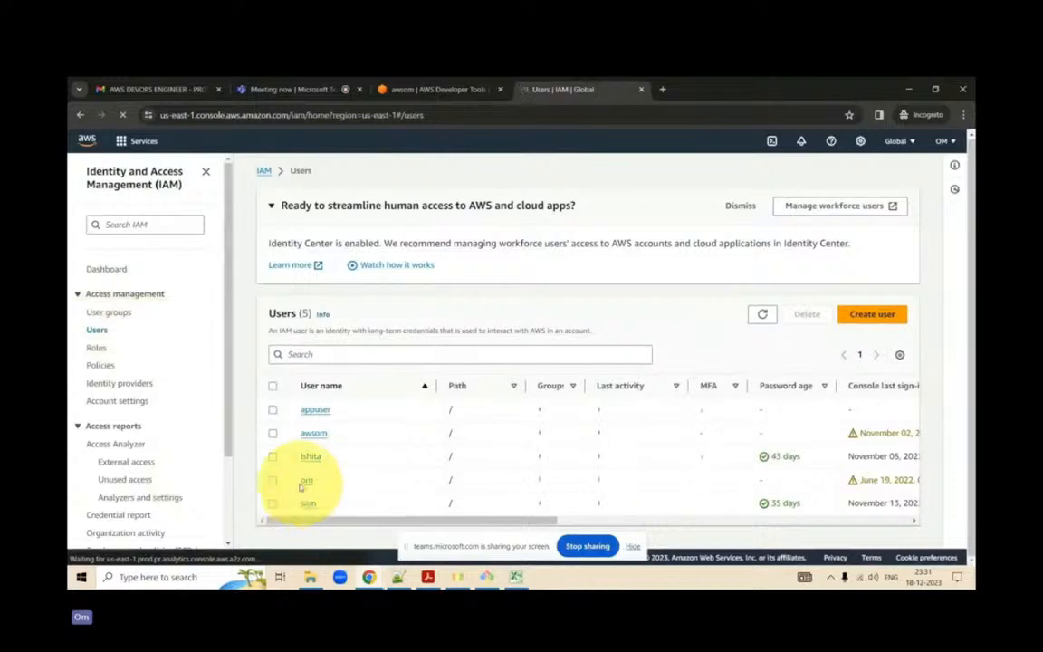
- Examine the fourth listed IAM user's permissions policies and access keys under security credentials, and return to the users list
click(304, 485)
scroll(477, 443, down, 3)
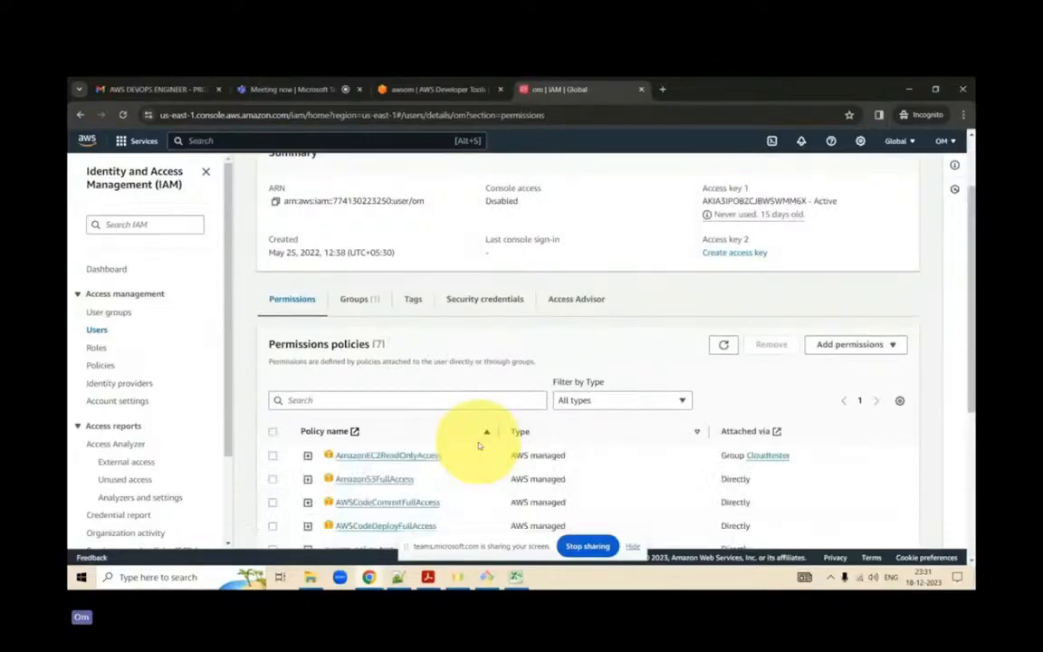
click(497, 298)
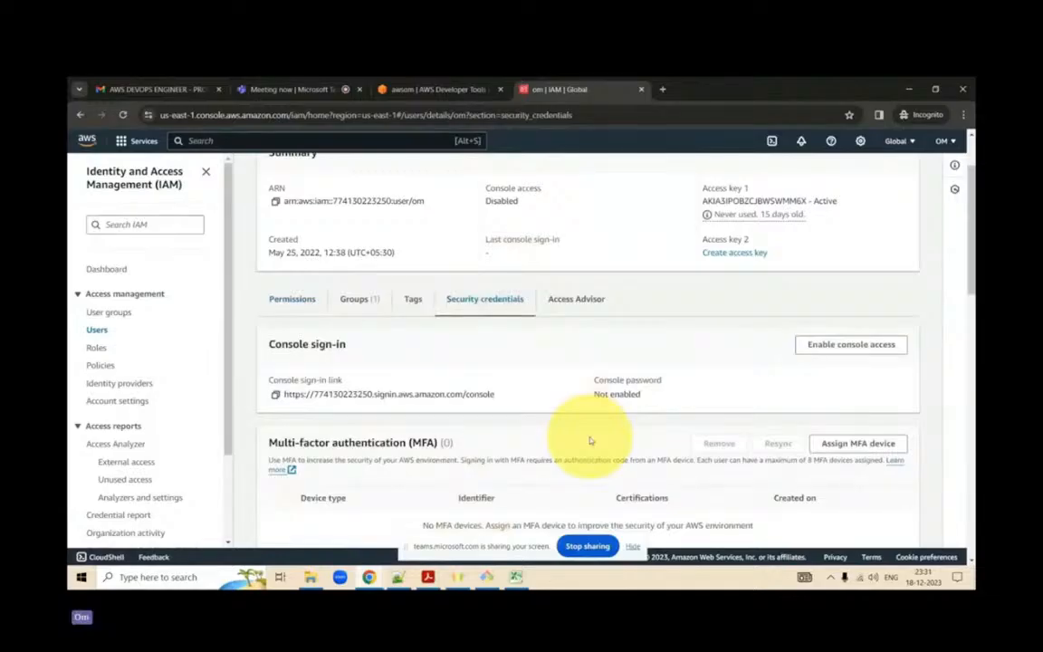
scroll(590, 441, down, 3)
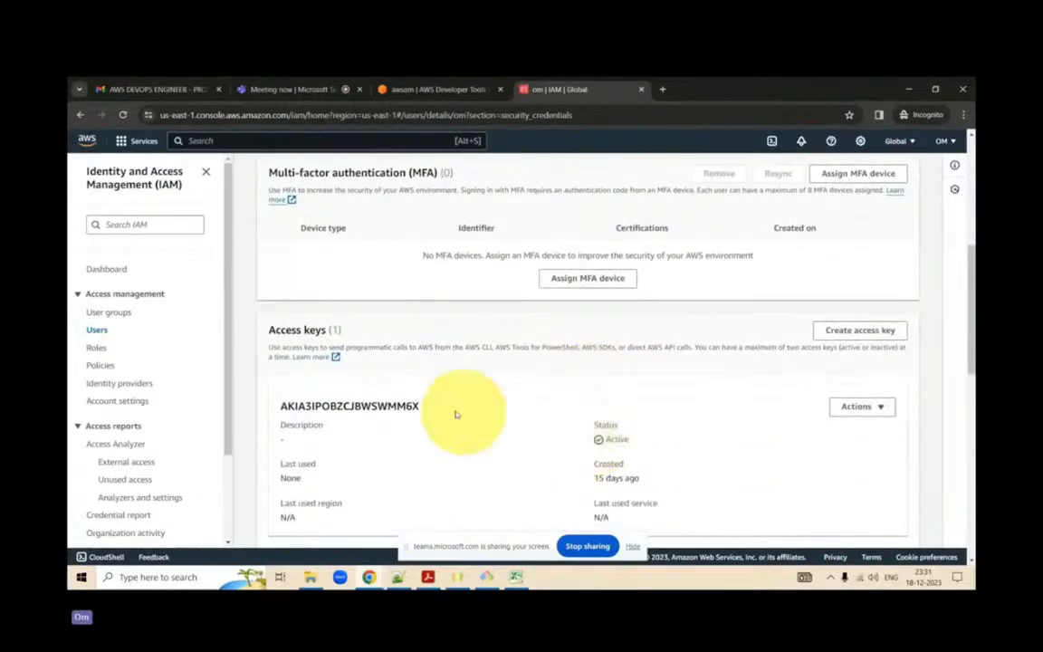
scroll(459, 408, up, 5)
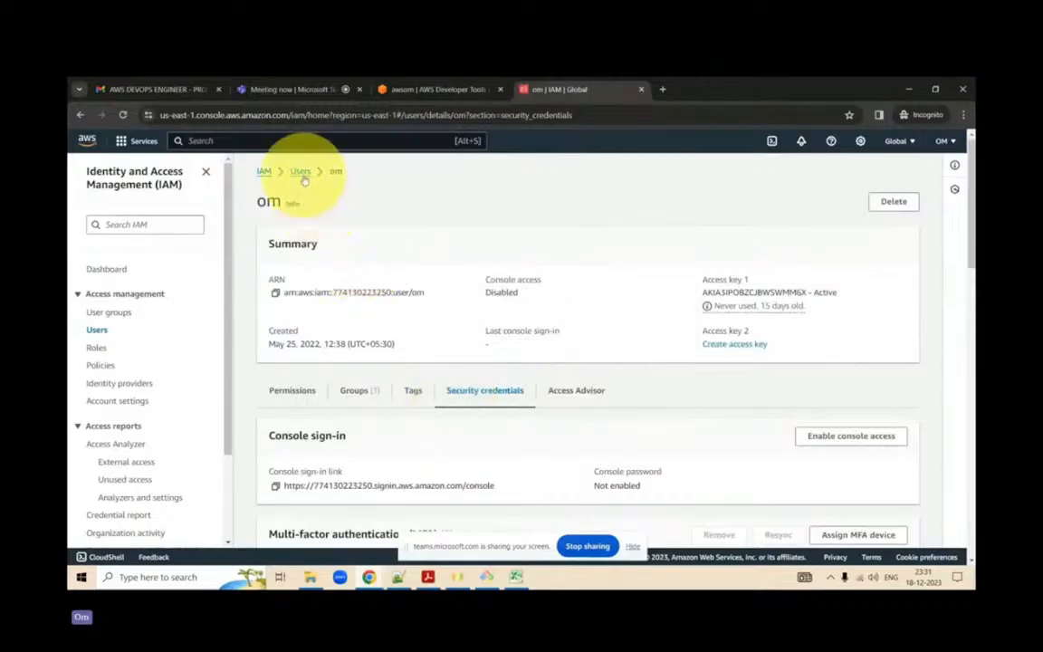
click(301, 173)
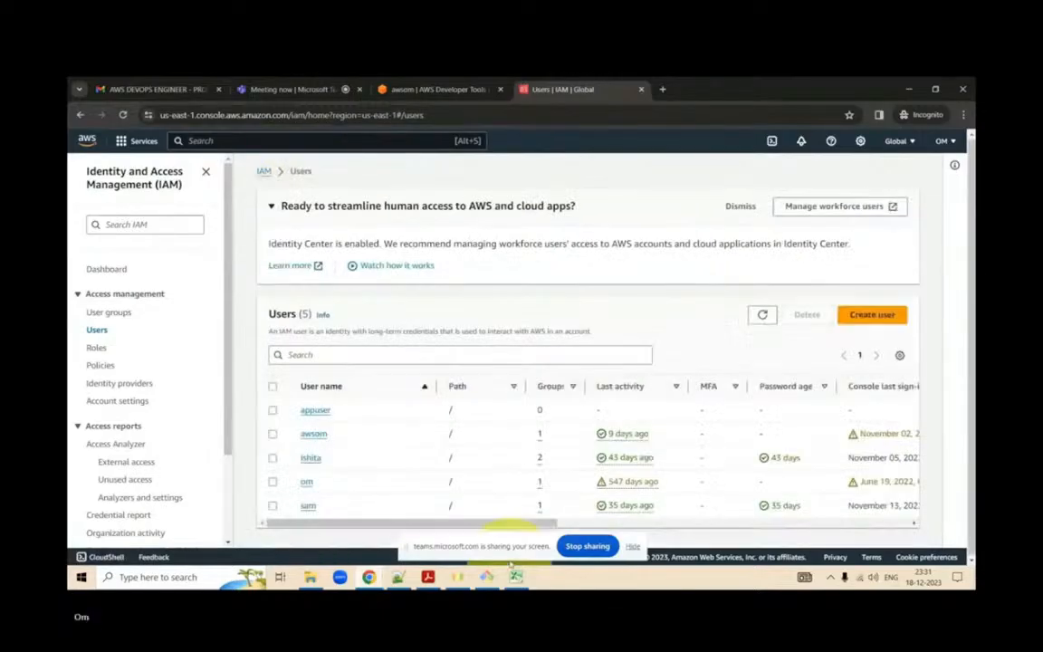
- Check the access key ID in the awsom_accessKeys workbook and open the awsom user's security credentials in IAM
click(516, 577)
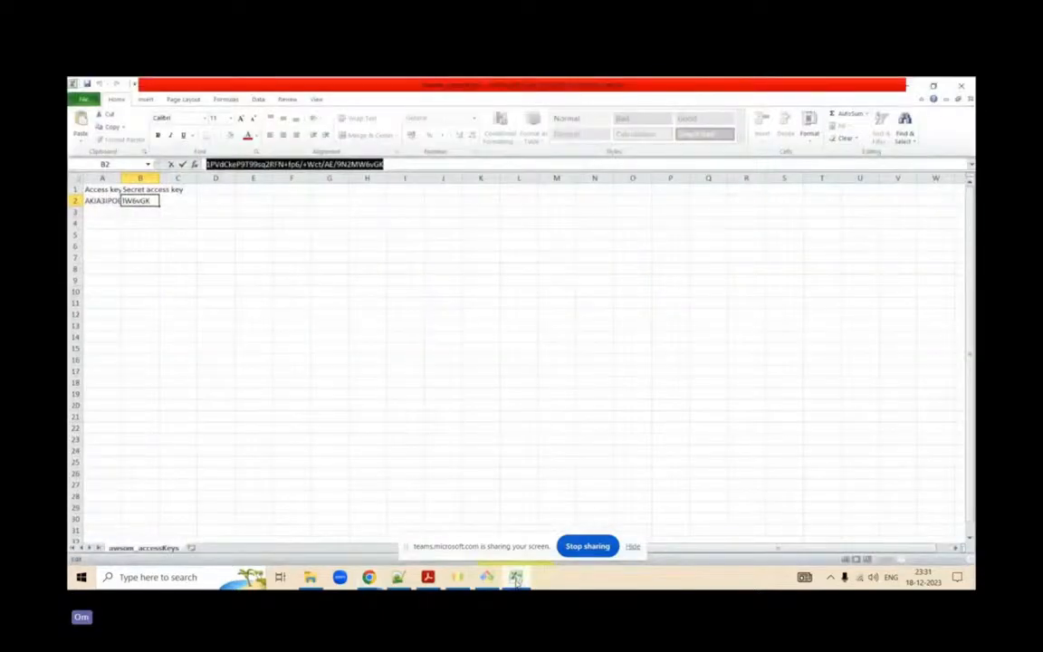
click(100, 201)
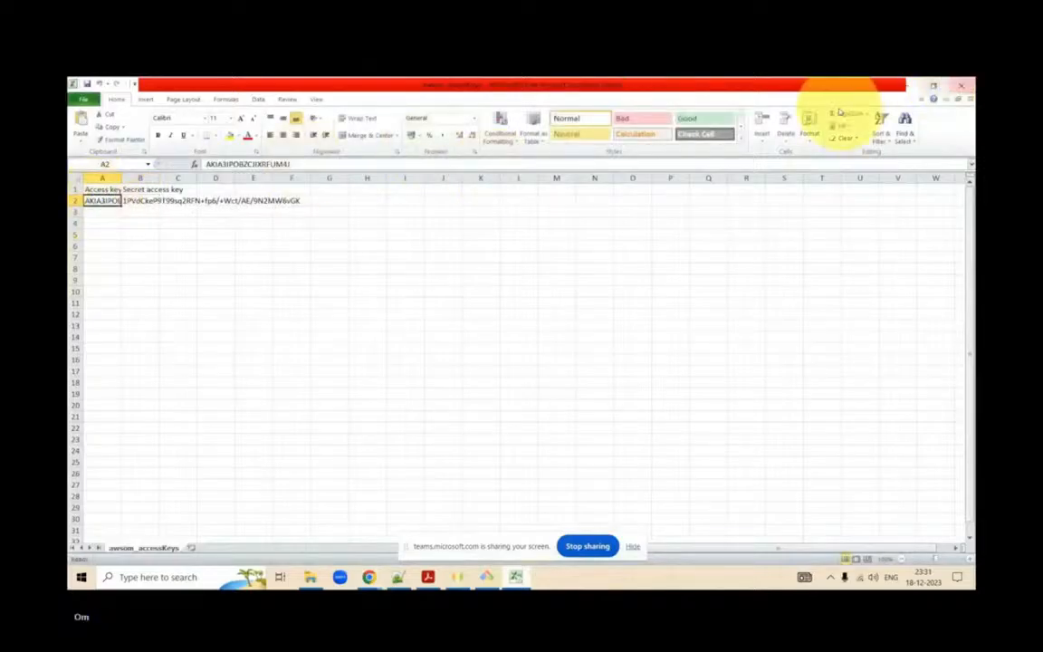
click(915, 89)
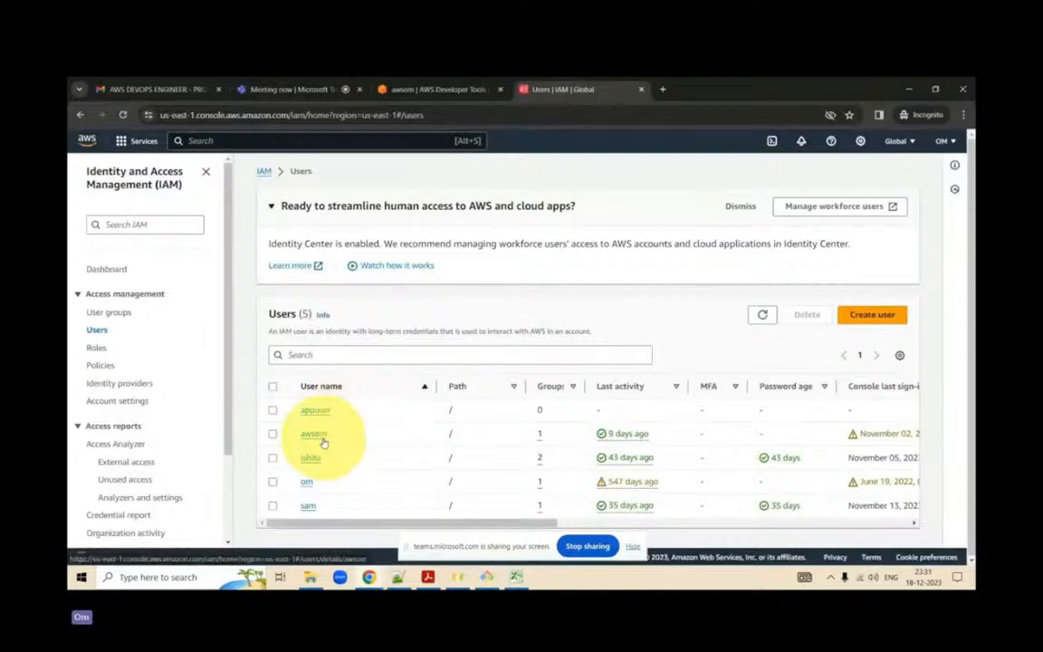
click(323, 438)
click(317, 436)
click(468, 379)
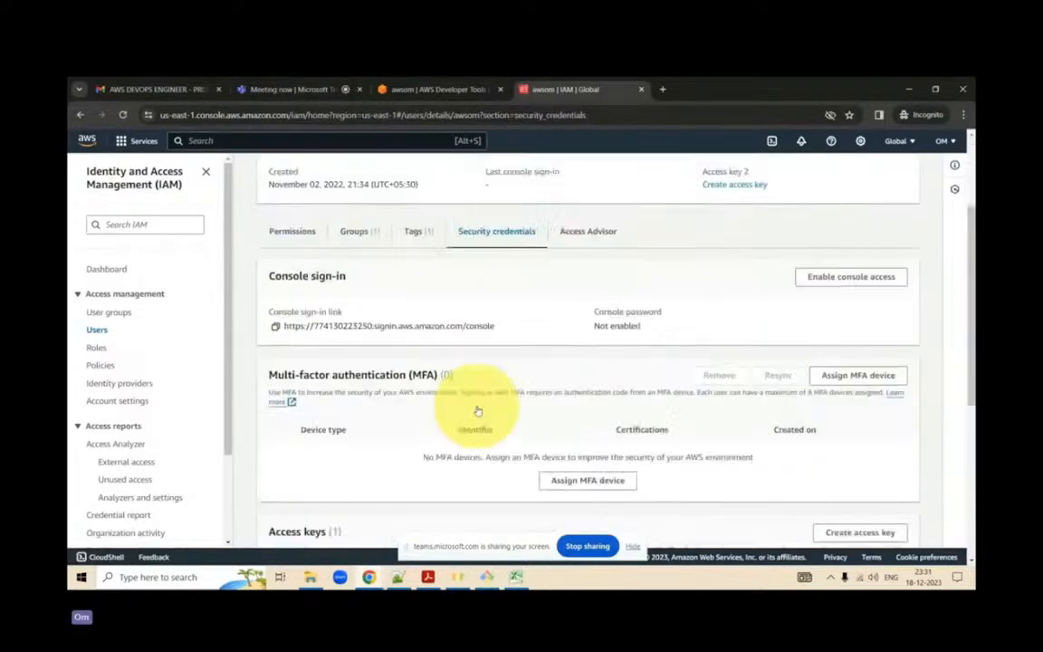
- Reopen the AWS console by way of aws.amazon.com in the IAM tab and close the old CodeCommit tab
click(625, 115)
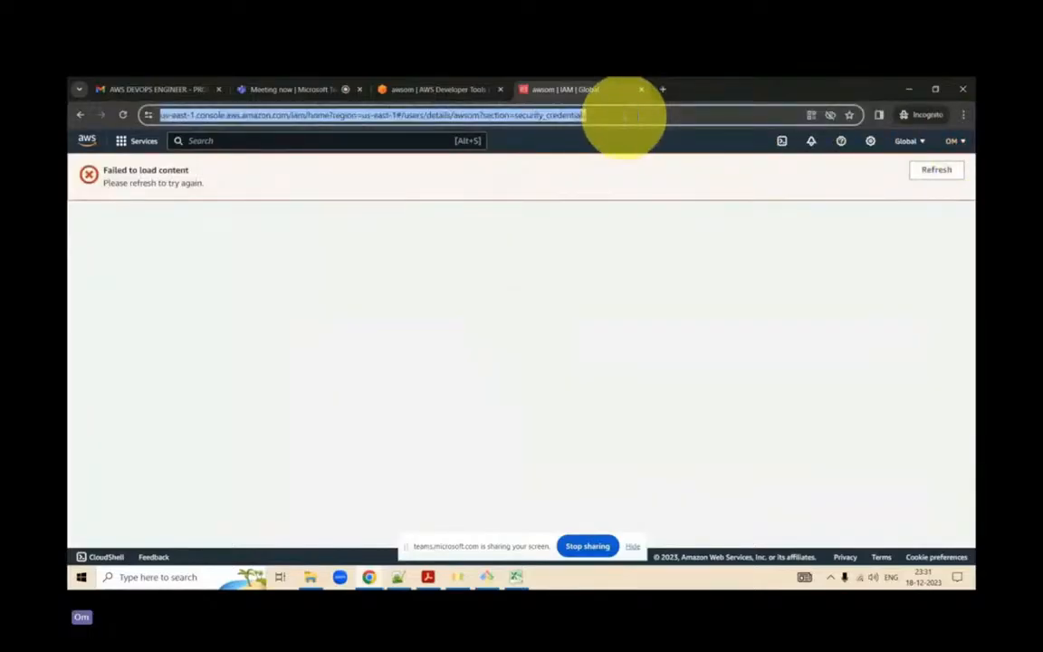
text(AWS)
key(Down)
key(Return)
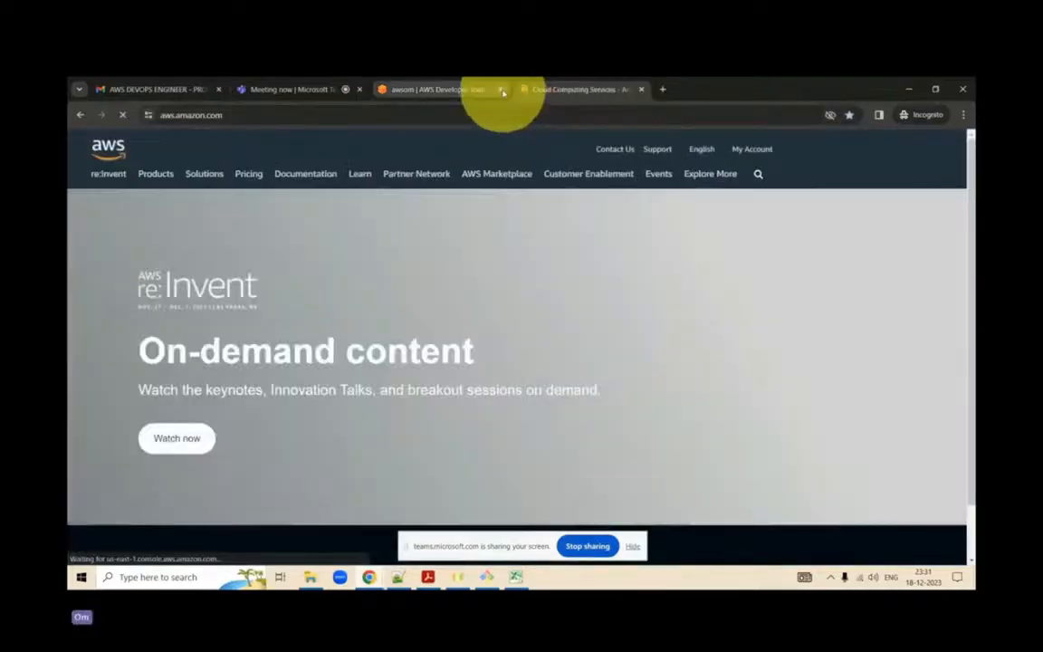
click(502, 90)
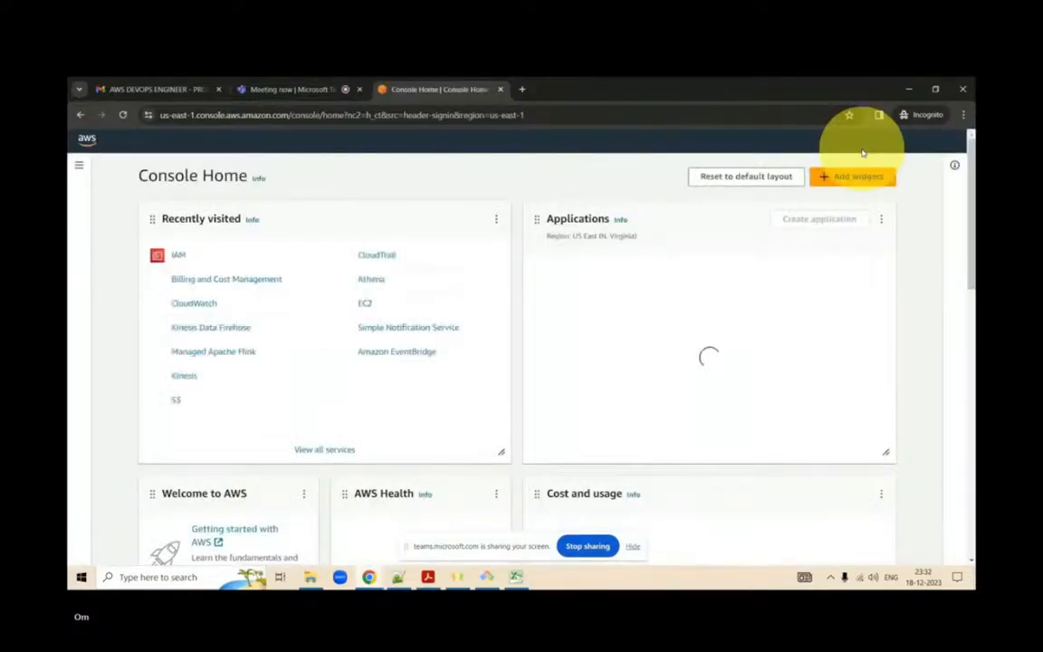
- Open the recently visited IAM service from the console home and open the awsom user's details from the users list
click(180, 257)
click(280, 88)
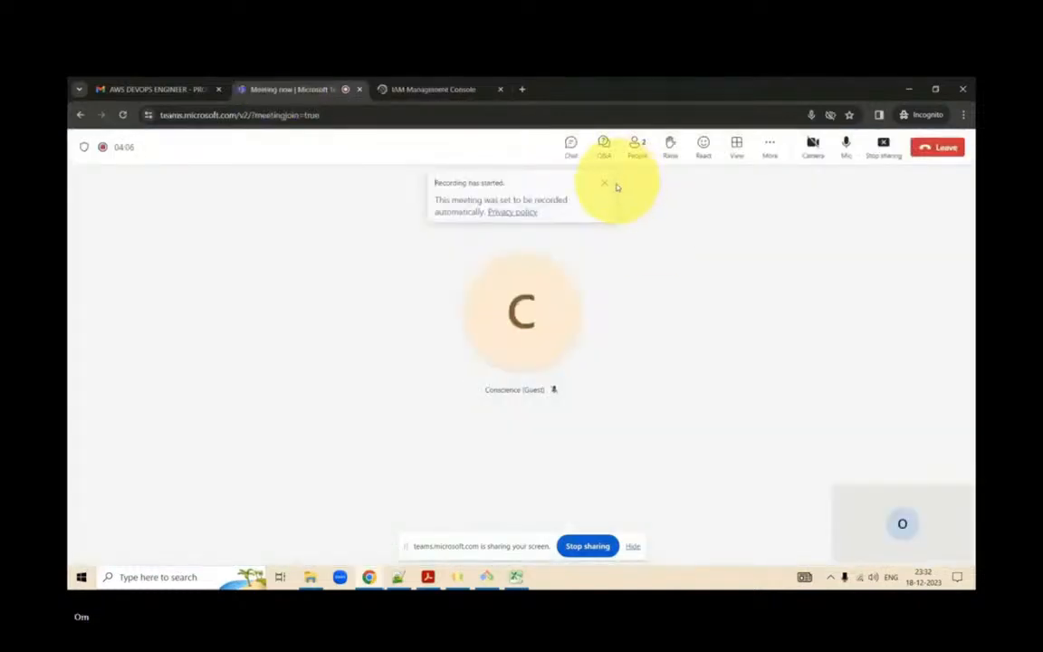
click(427, 94)
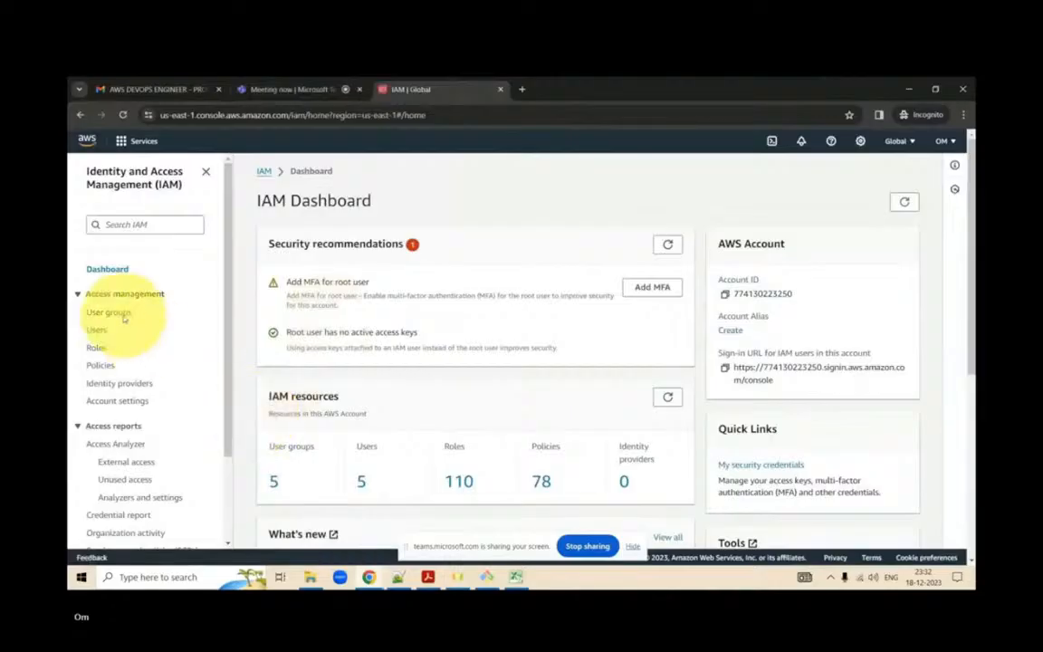
click(97, 333)
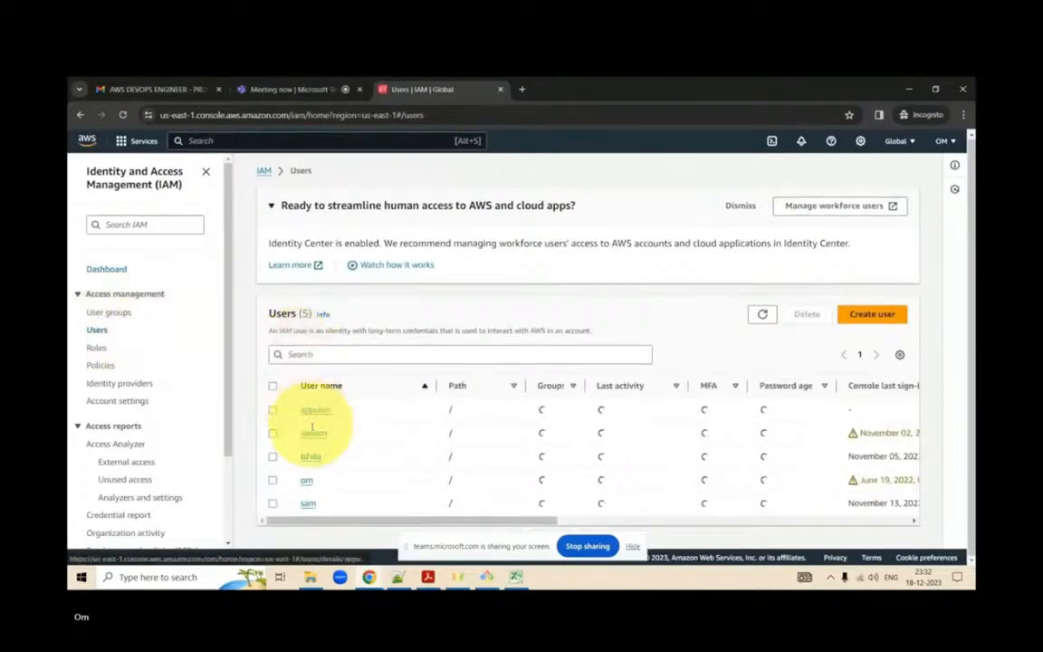
click(314, 439)
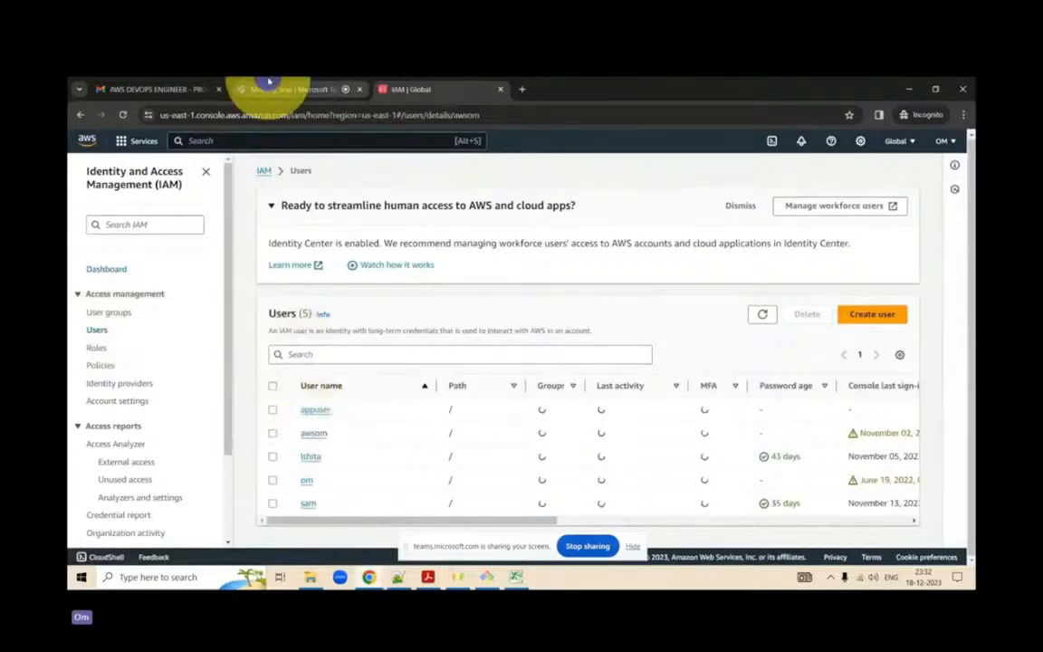
click(299, 90)
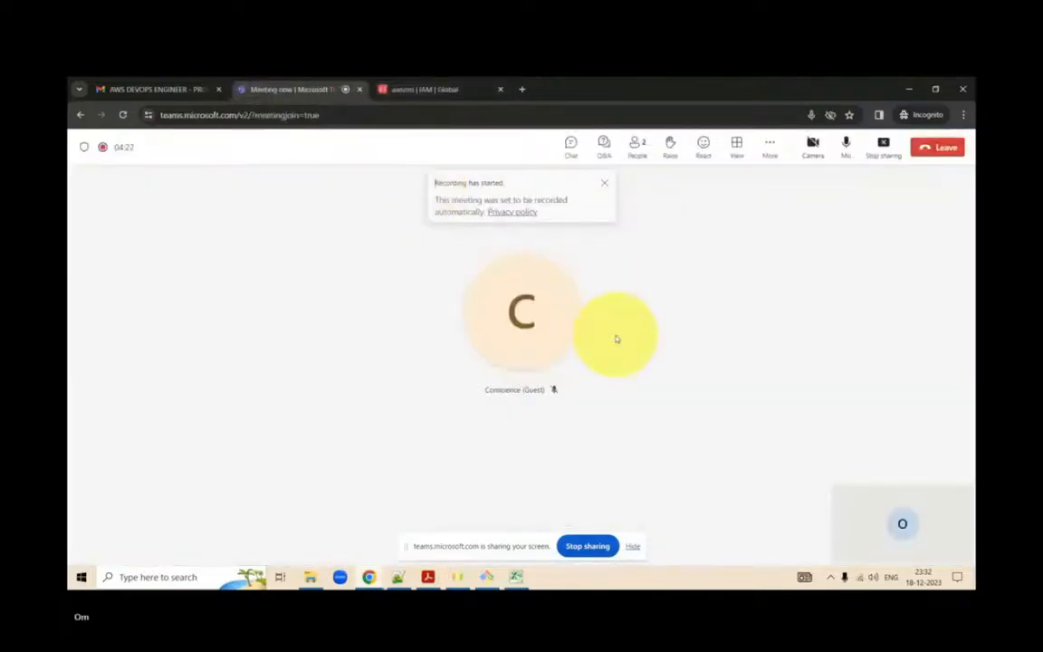
click(563, 394)
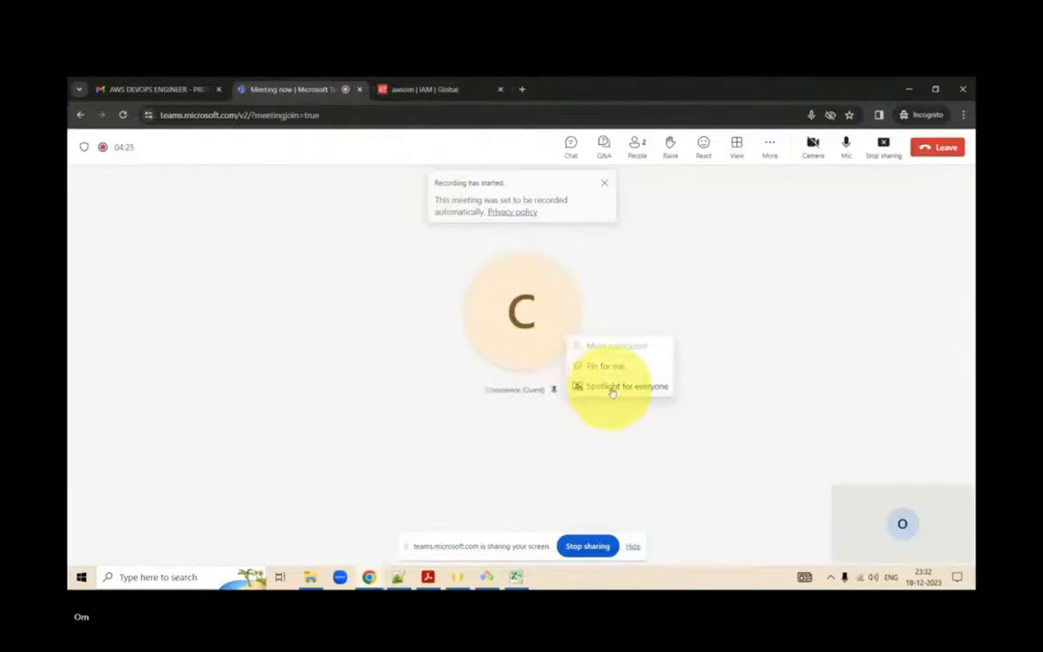
click(421, 83)
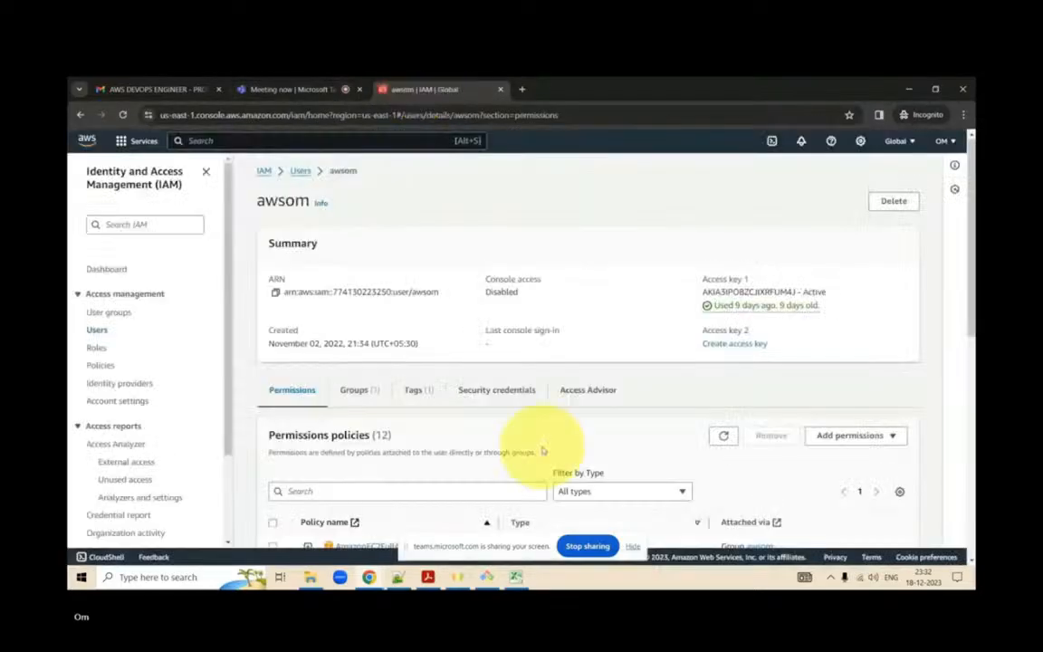
- Examine the awsom user's access keys under security credentials and the full list of attached permissions policies
click(518, 392)
scroll(516, 395, down, 4)
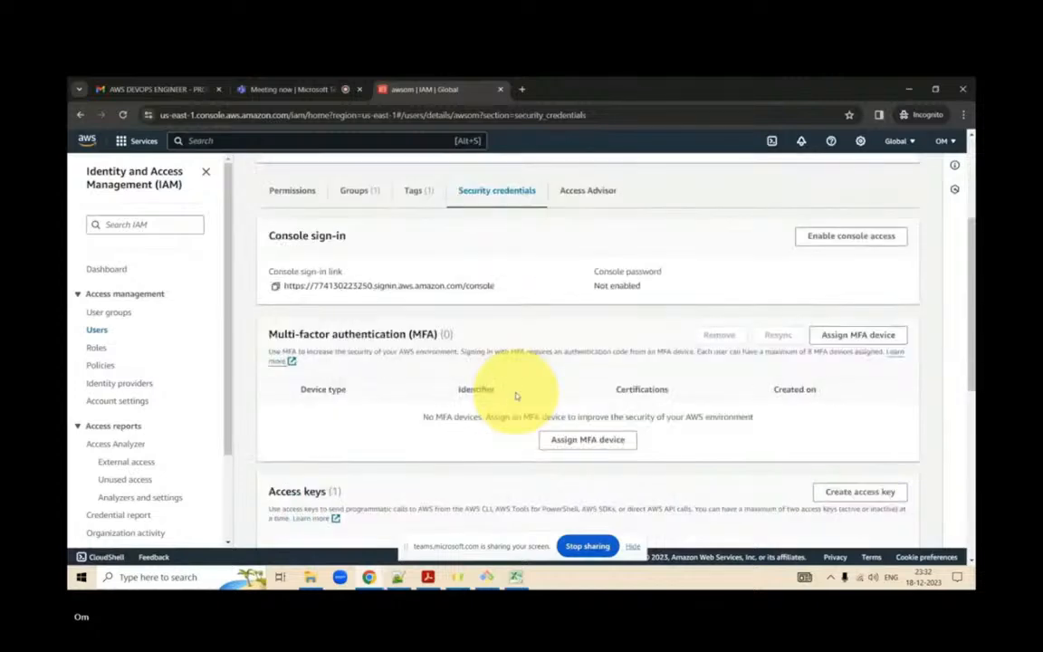
scroll(516, 396, down, 4)
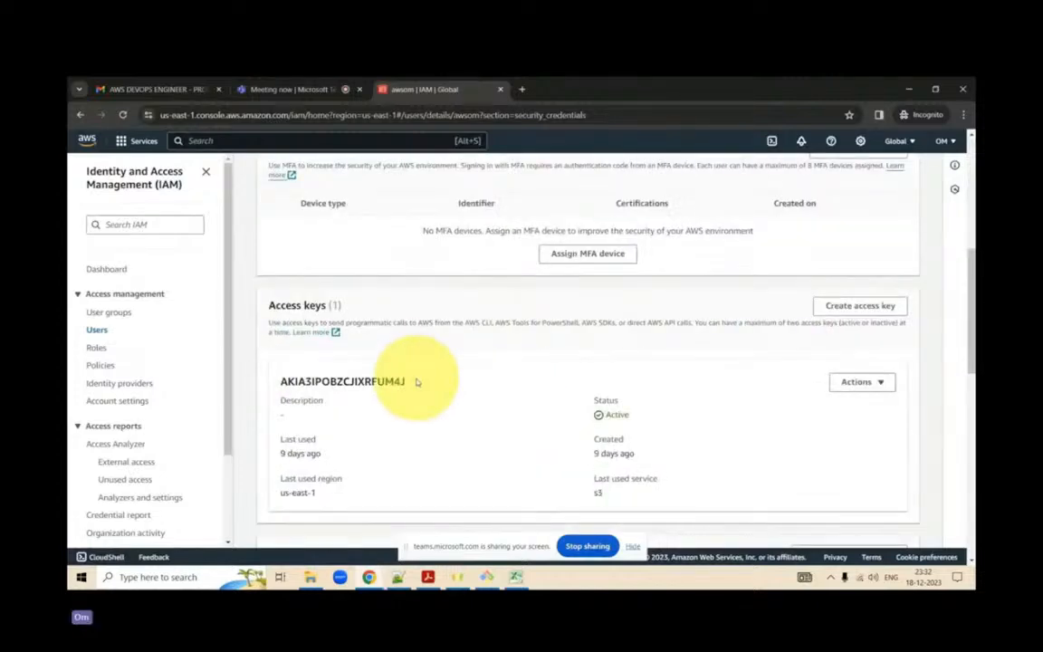
scroll(380, 376, up, 8)
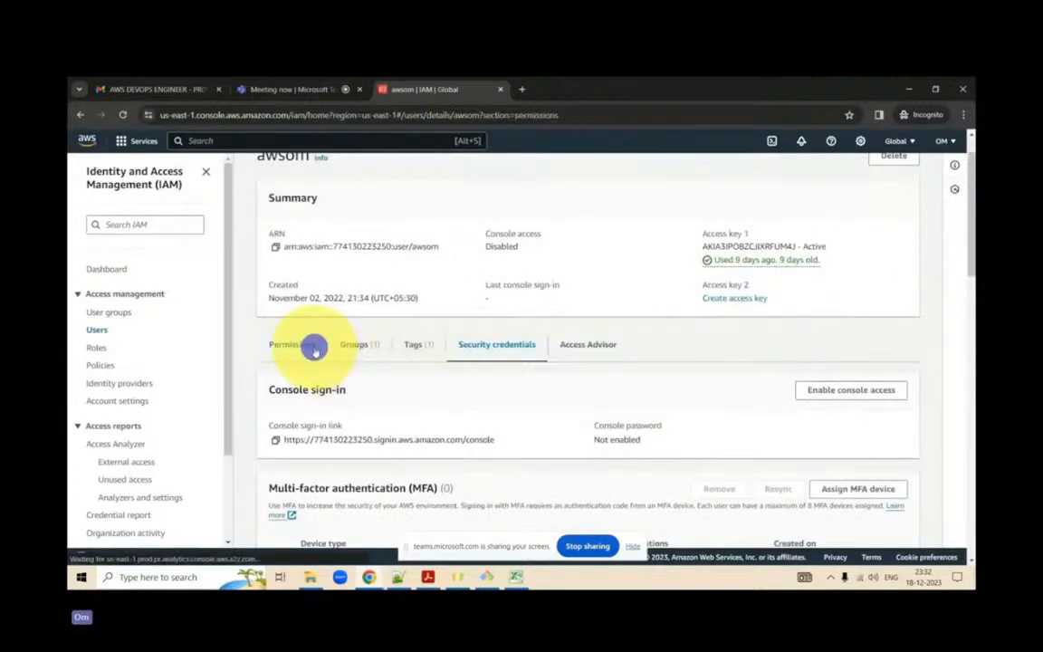
click(313, 349)
scroll(526, 406, down, 3)
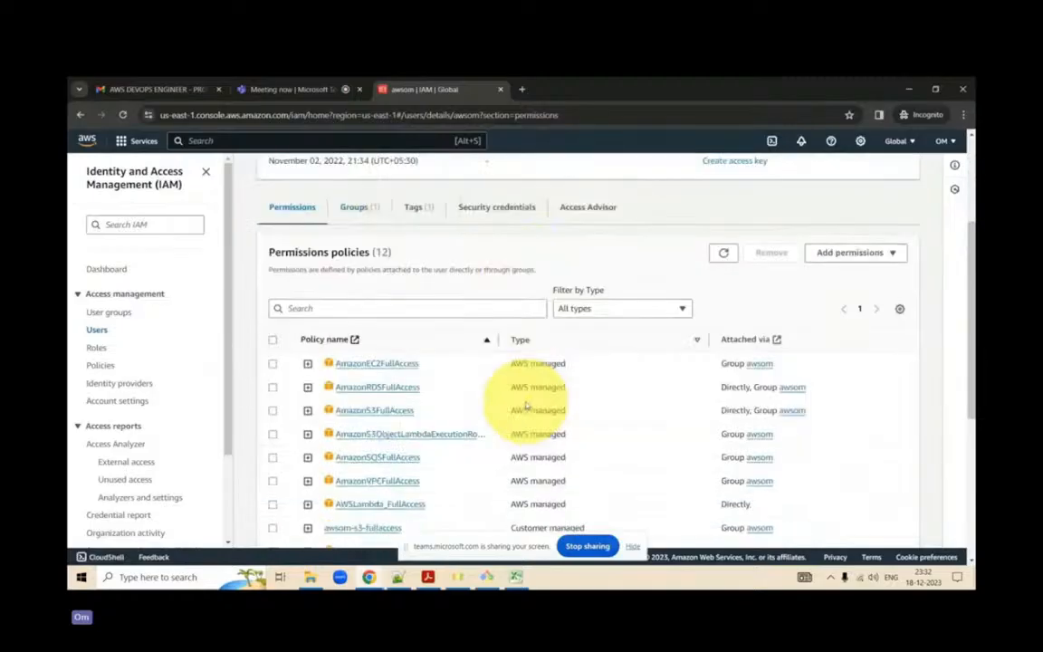
scroll(527, 406, down, 1)
scroll(526, 404, down, 2)
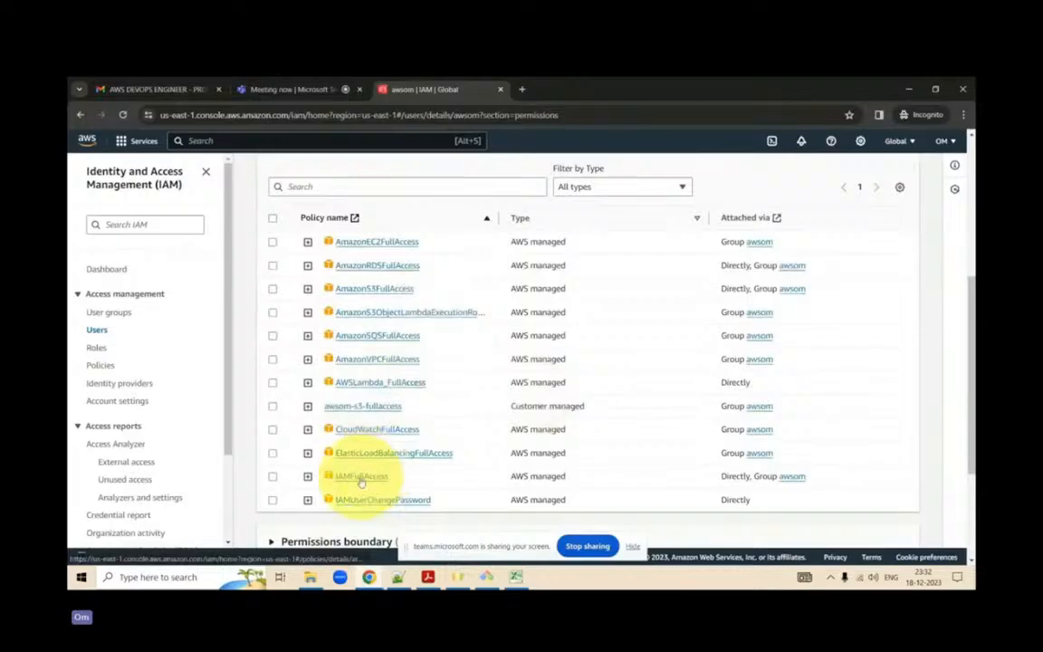
scroll(361, 483, down, 2)
- Remove the customer-managed awsom-s3-fullaccess policy from the awsom user, confirming the removal from its group
click(273, 335)
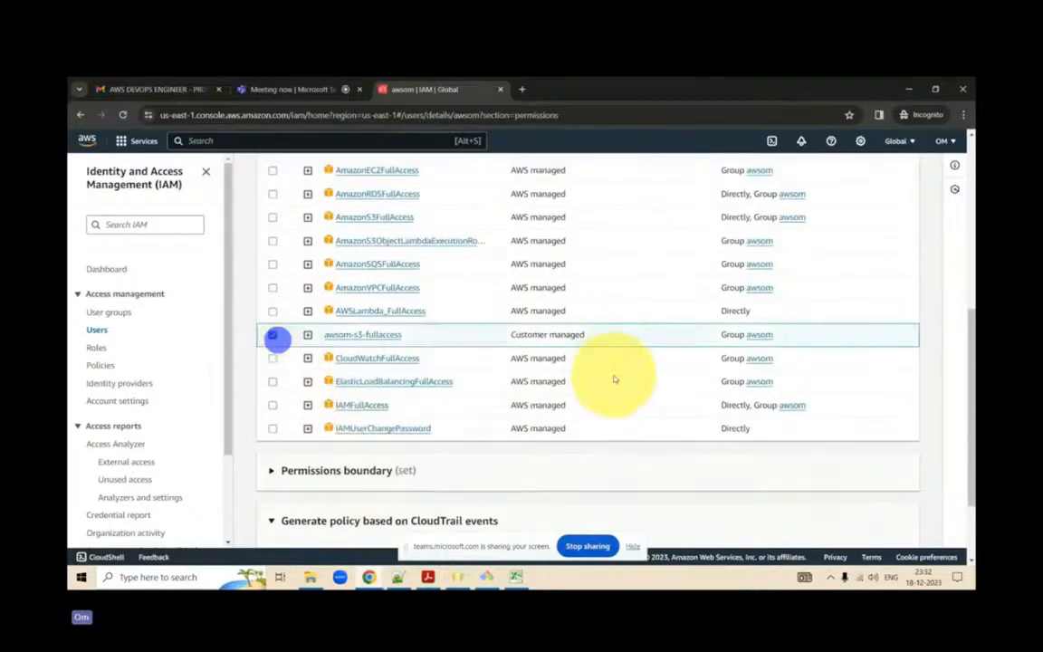
scroll(614, 380, up, 4)
click(772, 202)
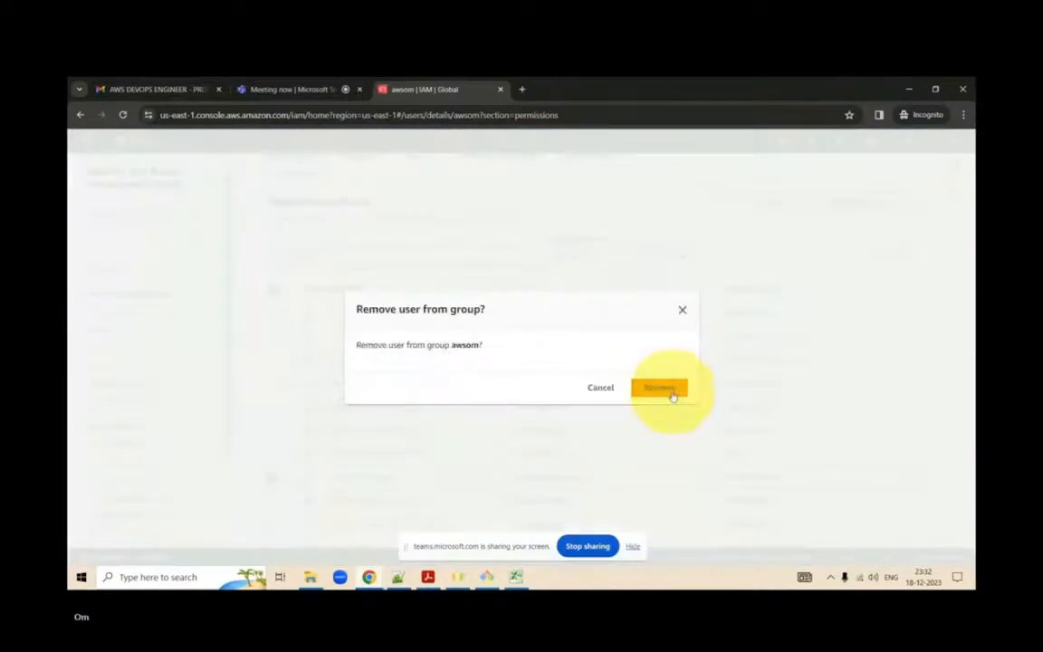
click(671, 391)
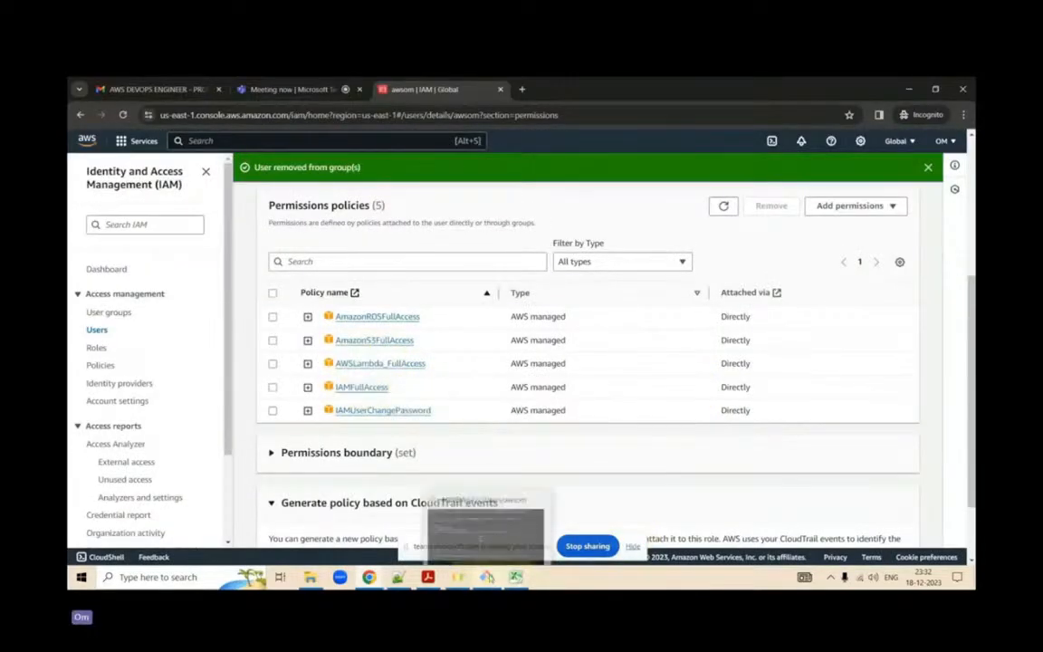
- Switch to the Git Bash terminal and rerun aws s3 ls
mouse_move(460, 577)
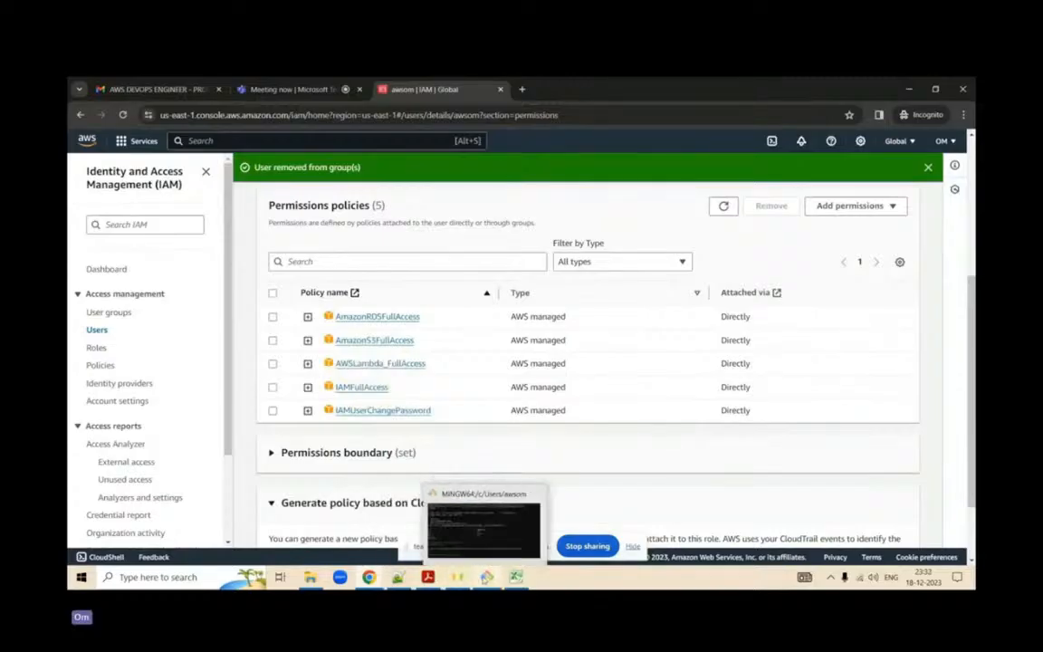
click(512, 542)
key(Up)
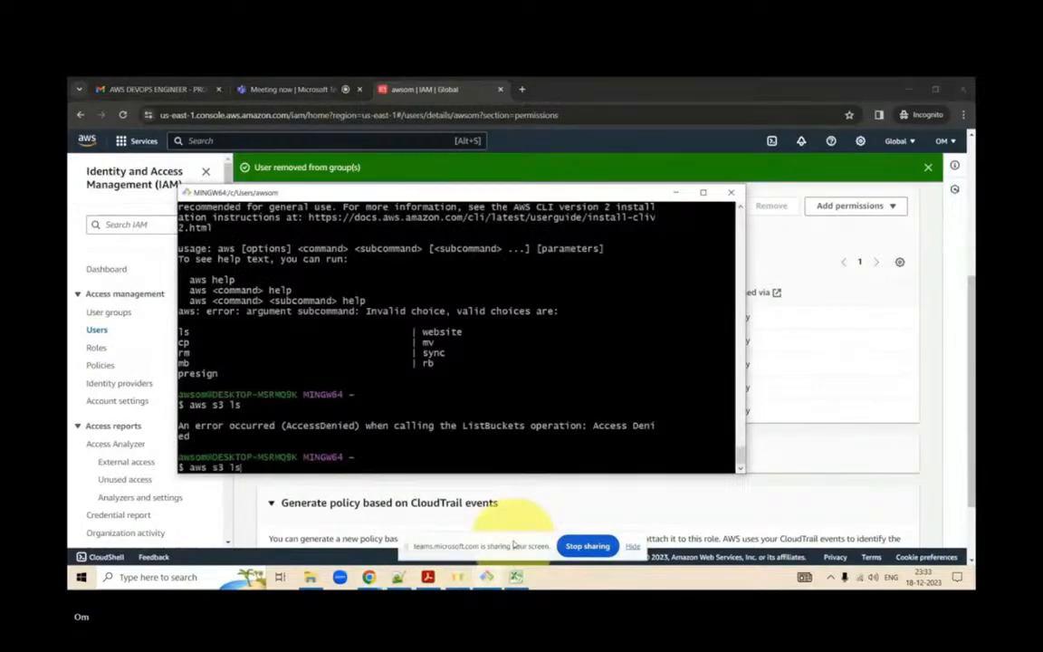
key(Return)
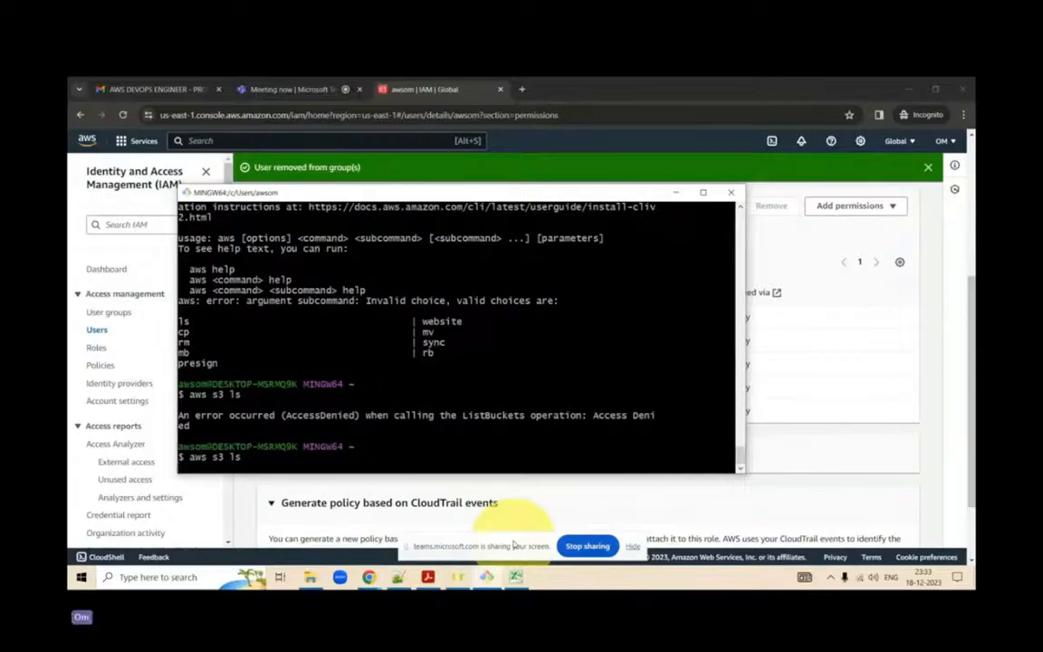
key(Return)
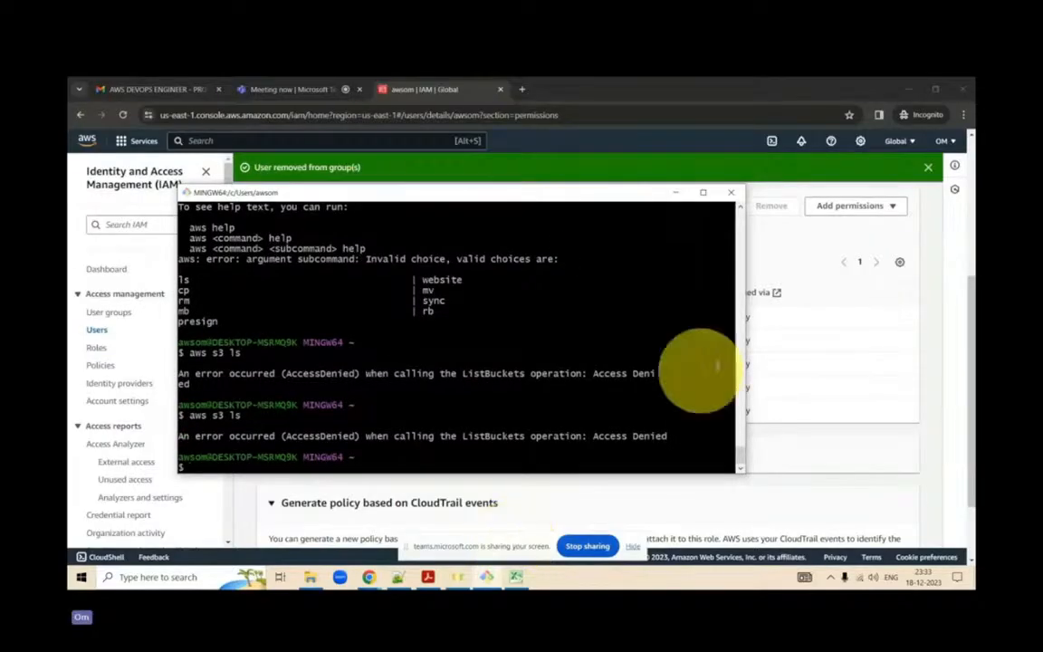
- Examine the awsom user's permissions boundary and user group membership in the IAM console
click(840, 443)
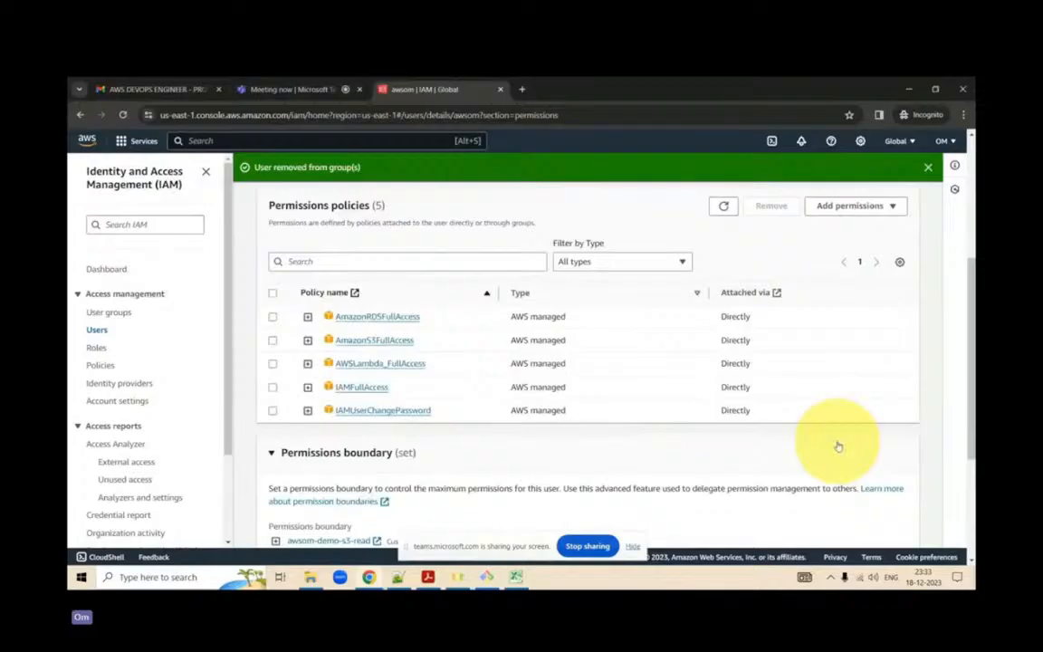
scroll(840, 443, down, 1)
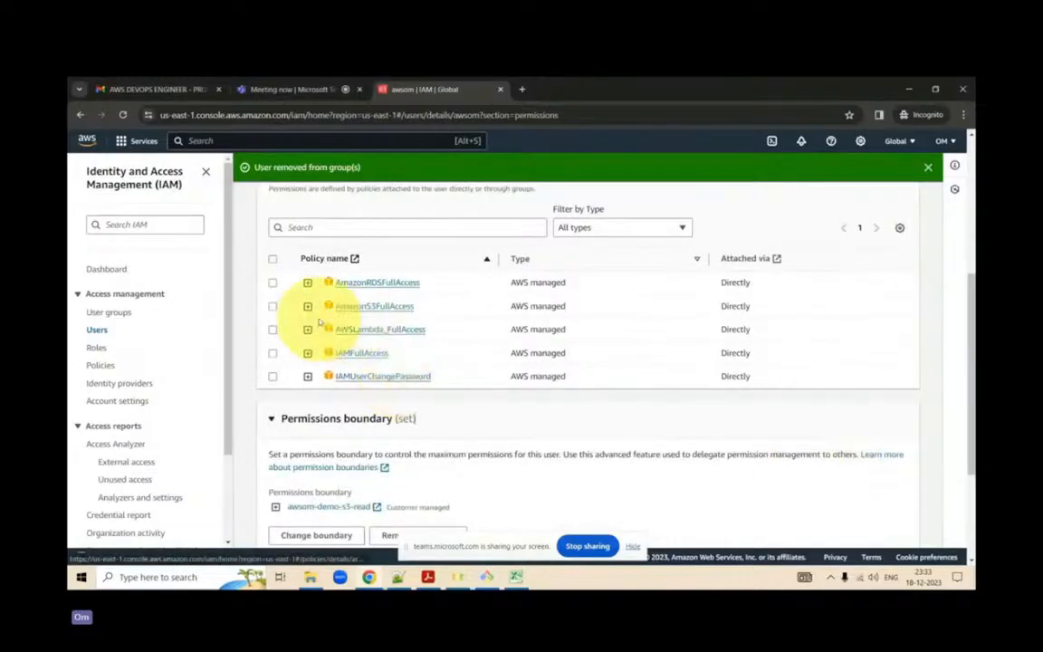
scroll(409, 314, down, 1)
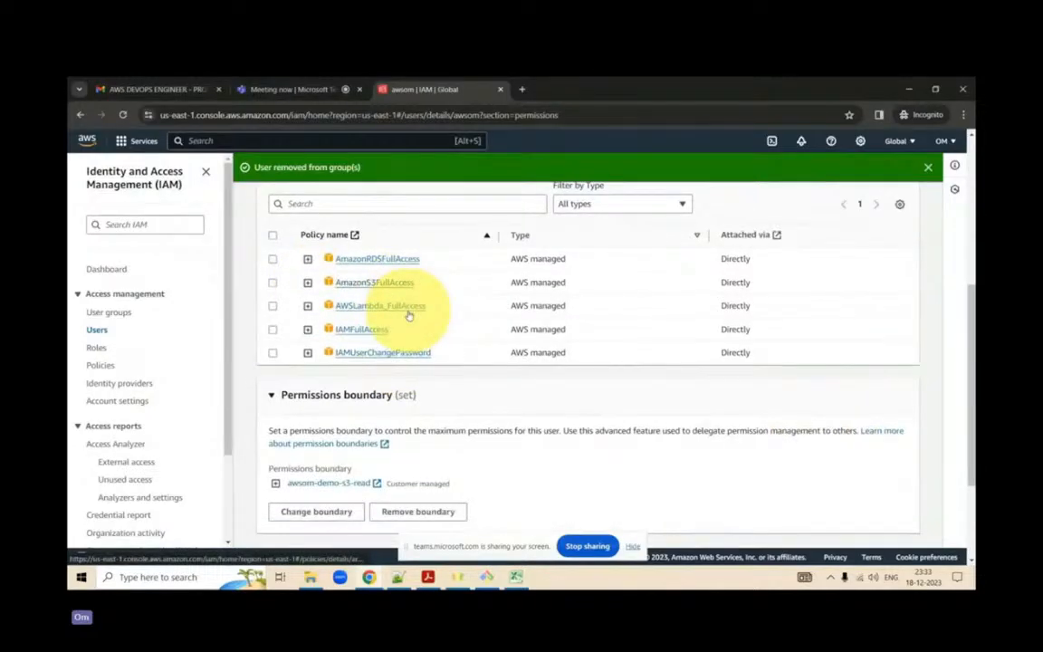
scroll(410, 314, down, 3)
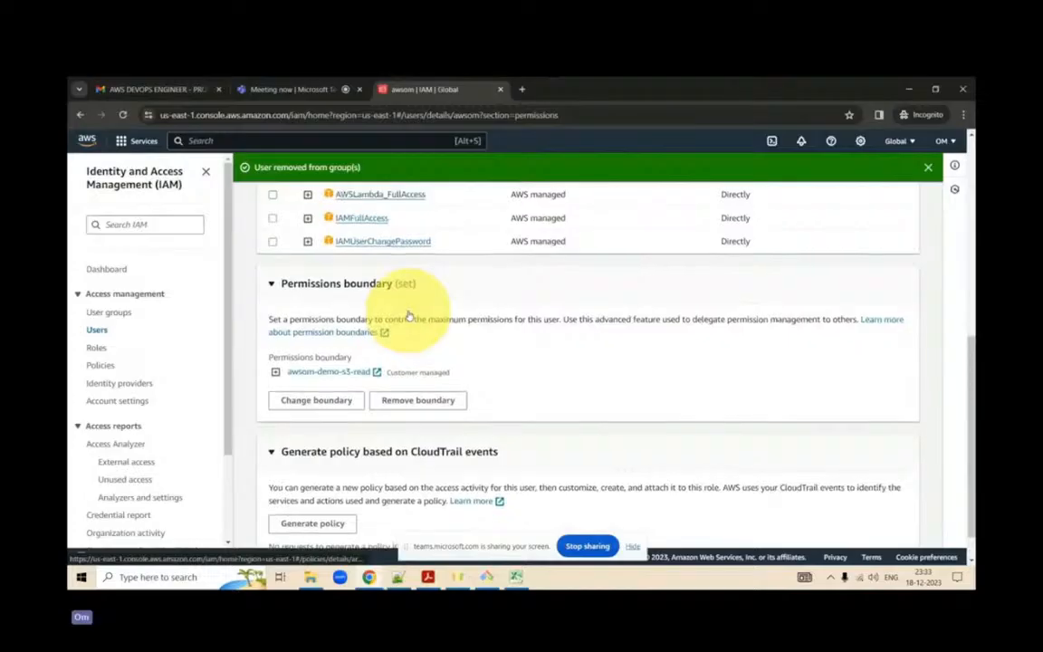
scroll(407, 314, up, 15)
click(354, 402)
scroll(445, 459, down, 1)
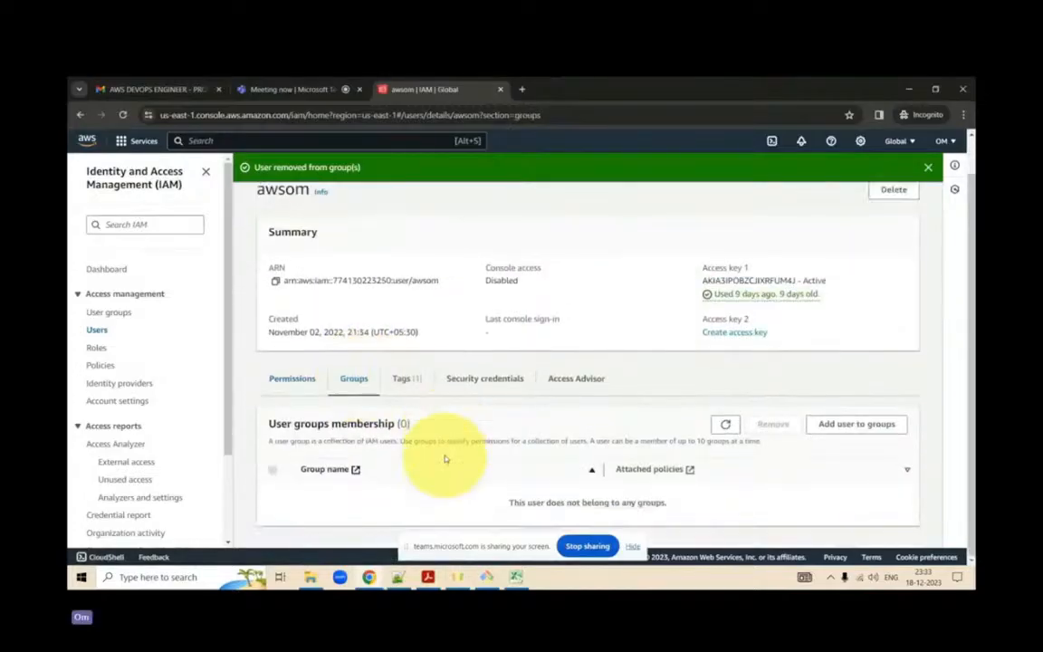
- Return to the awsom user's permissions and expand the permissions boundary section below the attached policies
click(293, 377)
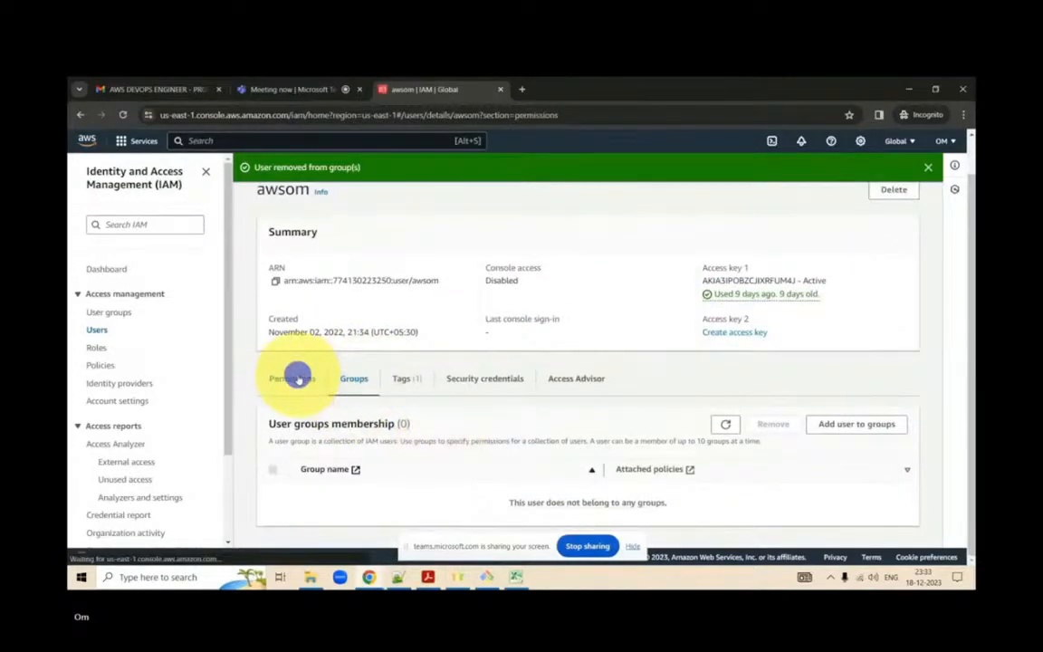
scroll(442, 431, down, 5)
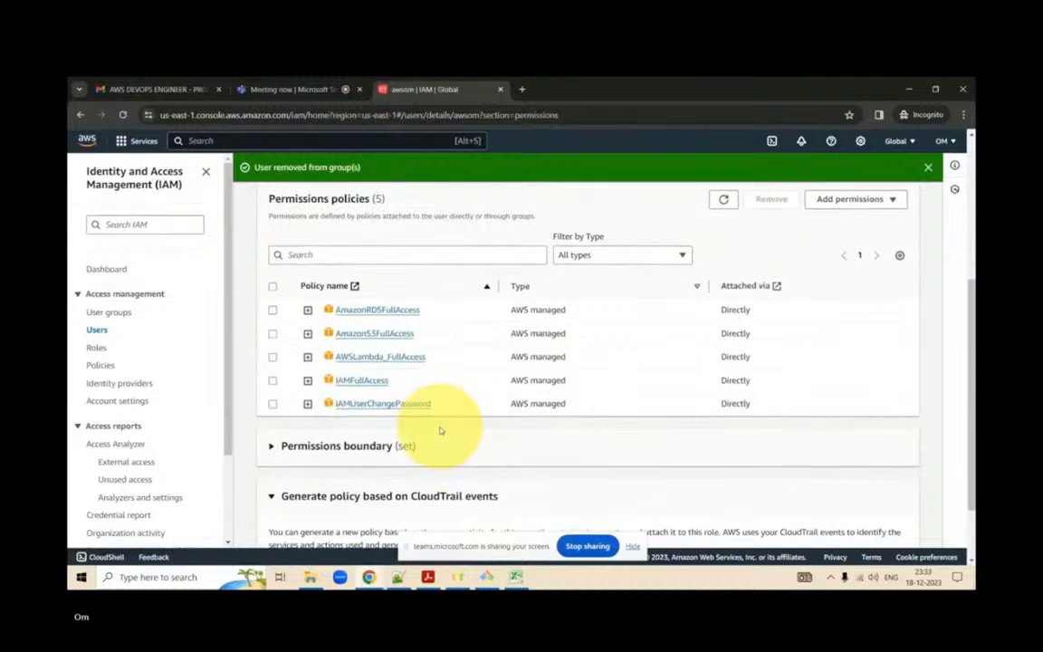
scroll(442, 432, down, 2)
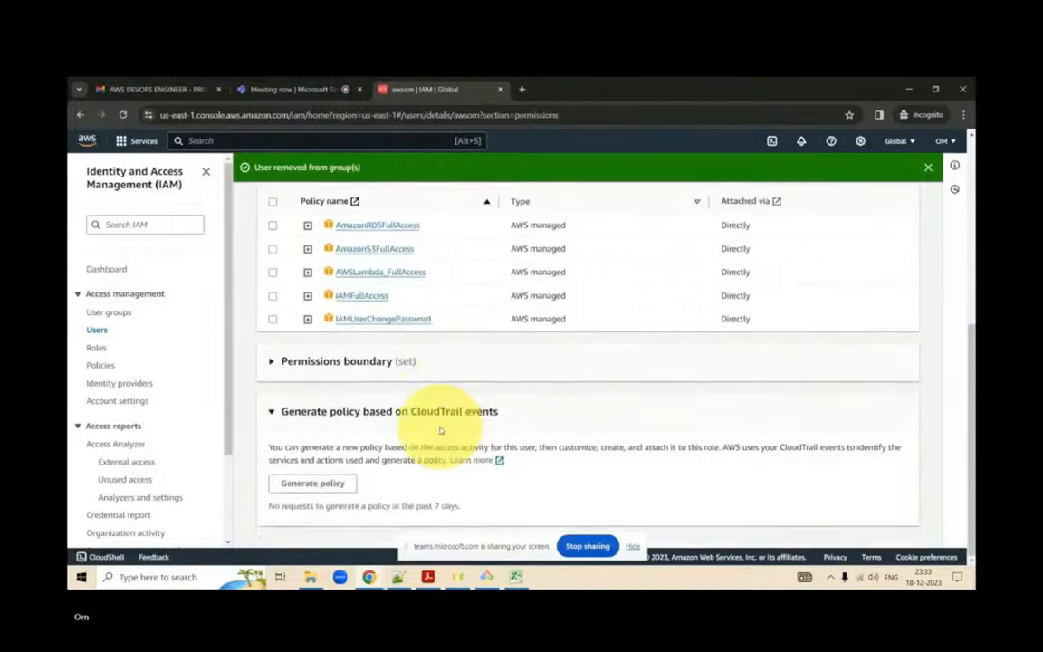
click(270, 361)
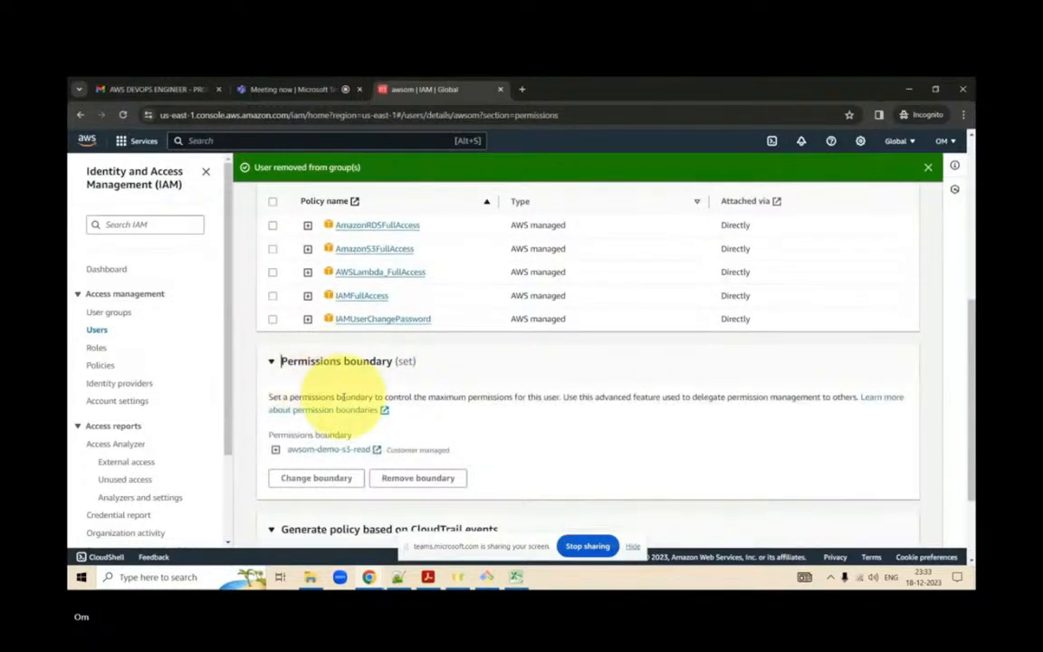
- Remove the awsom-demo-s3-read permissions boundary from the awsom user and confirm the removal
scroll(343, 398, down, 1)
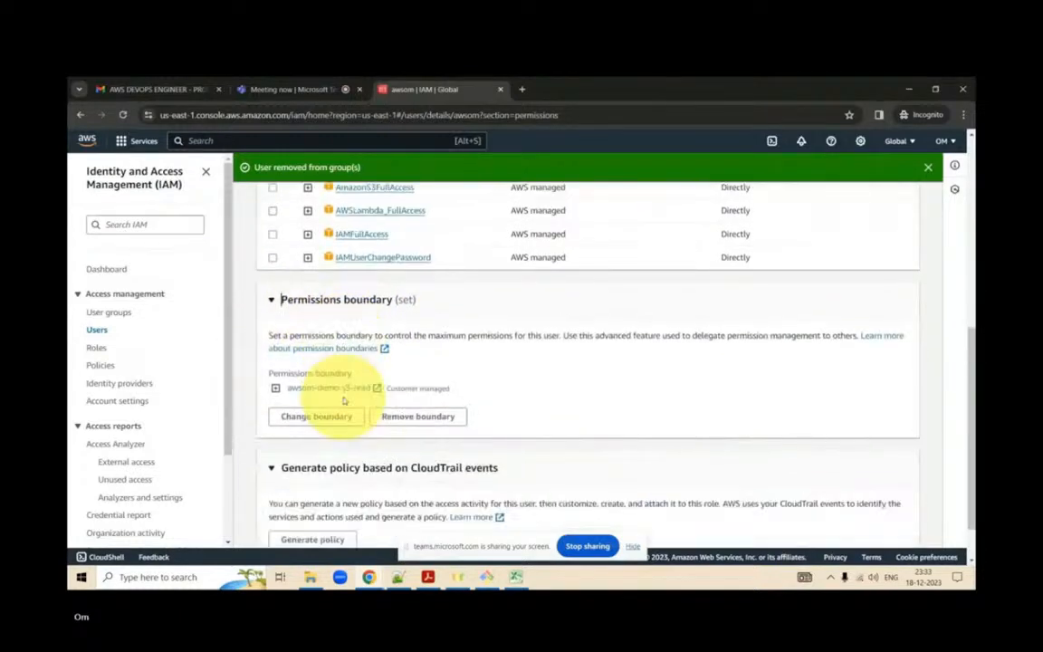
click(418, 416)
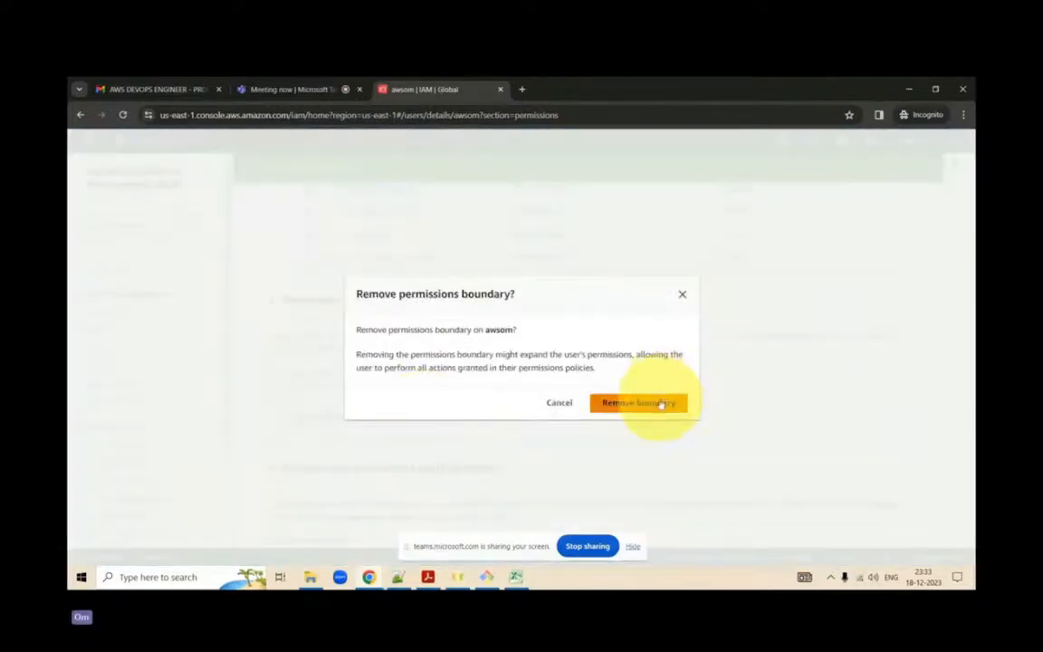
click(661, 403)
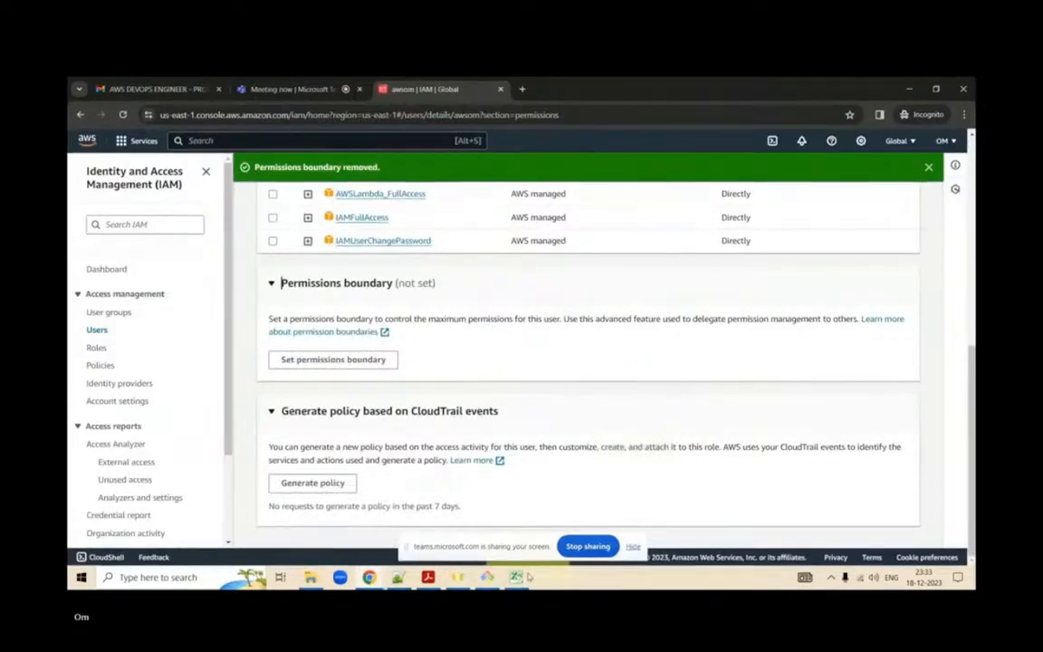
- Switch to the Git Bash terminal, rerun aws s3 ls to list the buckets, and narrow the terminal window
mouse_move(486, 577)
click(512, 537)
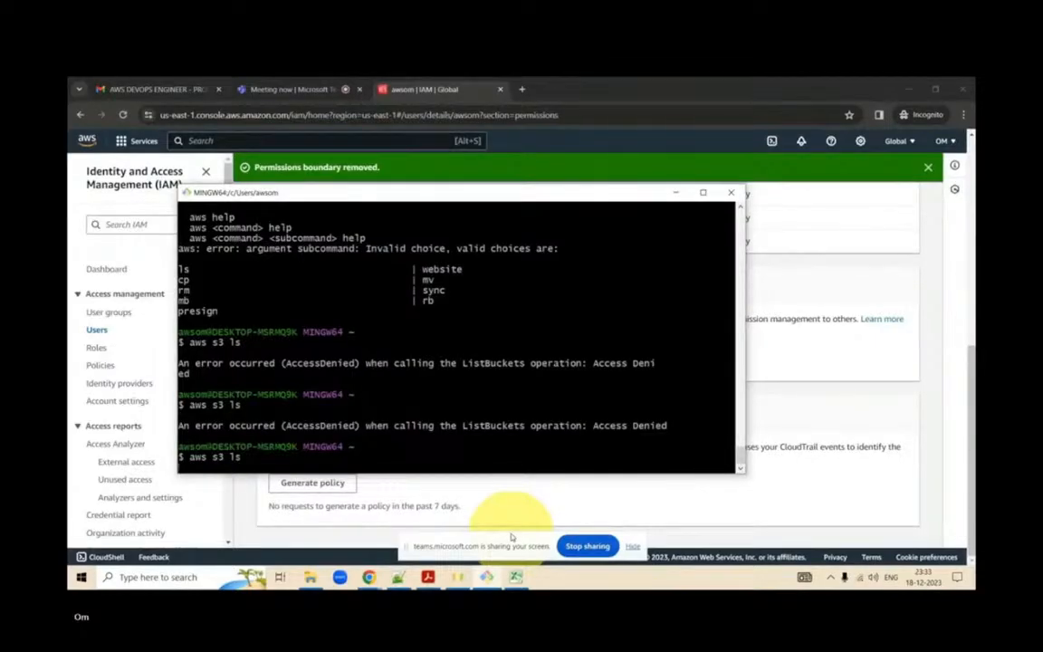
key(Return)
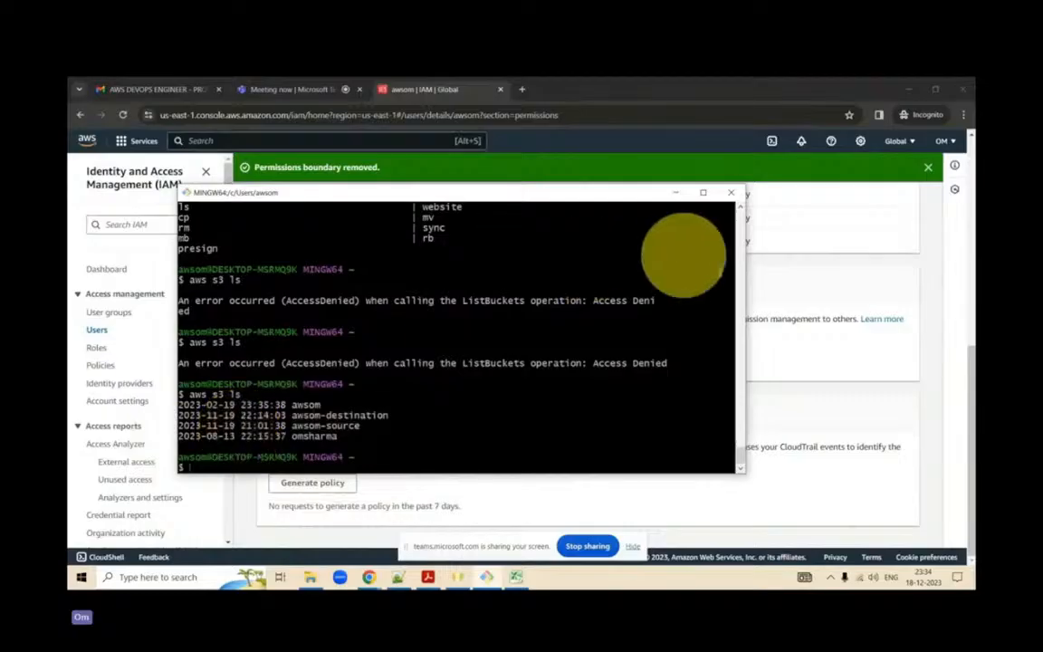
drag(745, 296, 694, 298)
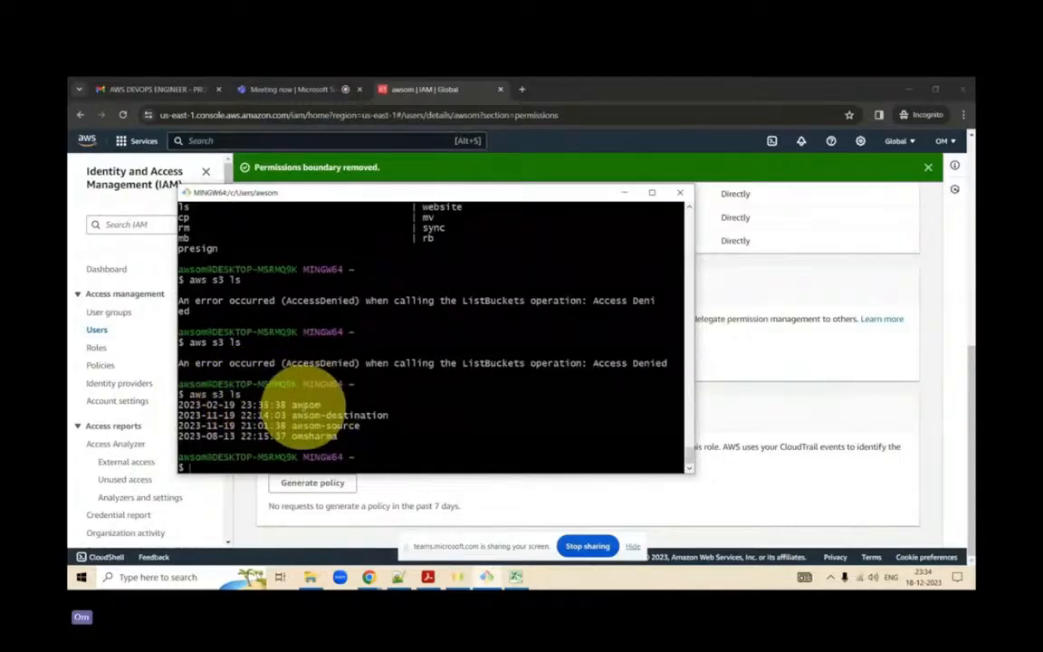
- Duplicate the IAM console tab and open the S3 service from Console Home in the copy
right_click(442, 89)
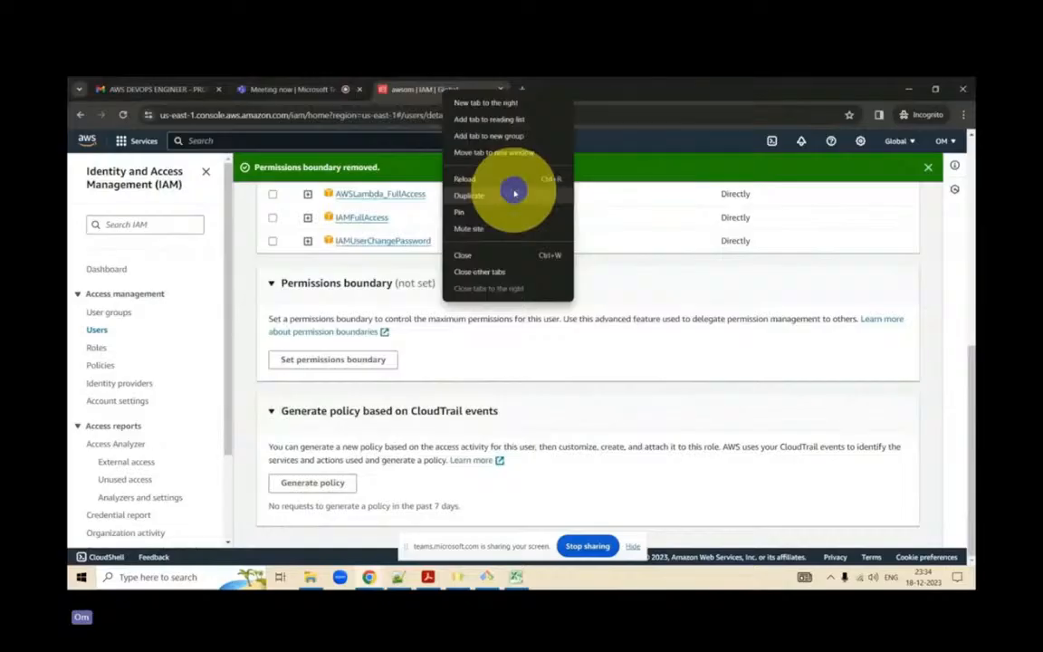
click(515, 192)
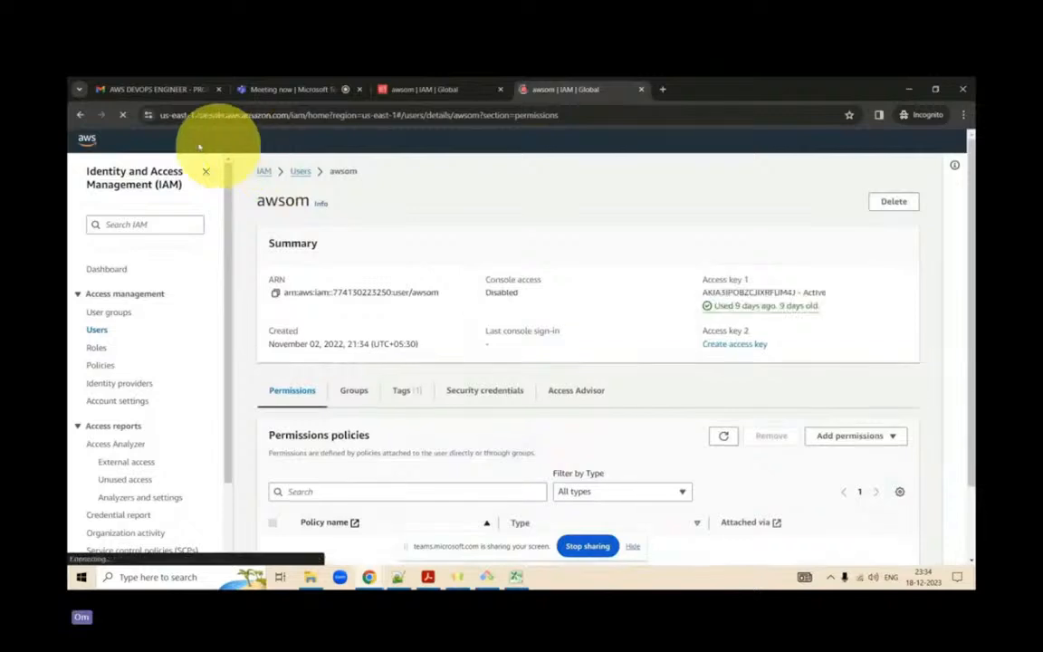
click(88, 140)
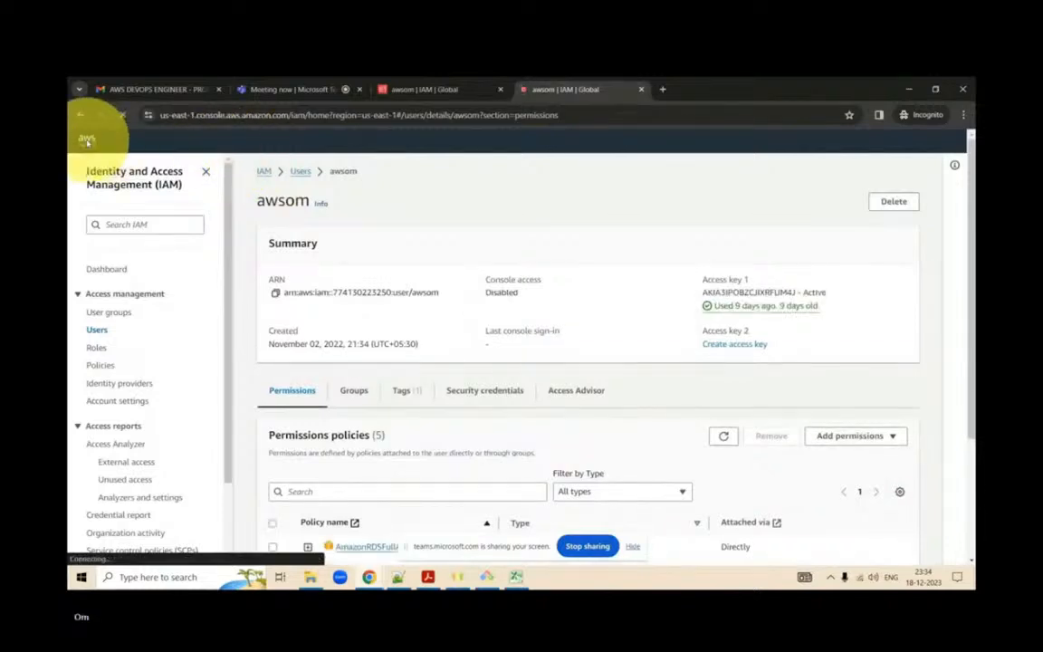
scroll(89, 142, down, 4)
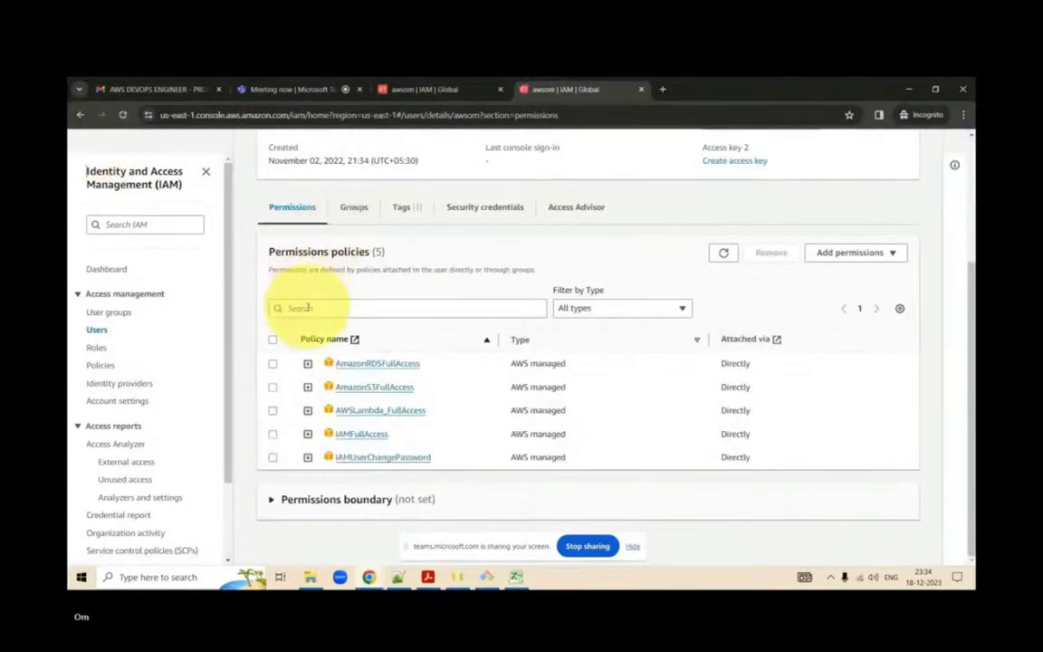
scroll(307, 307, up, 4)
click(87, 140)
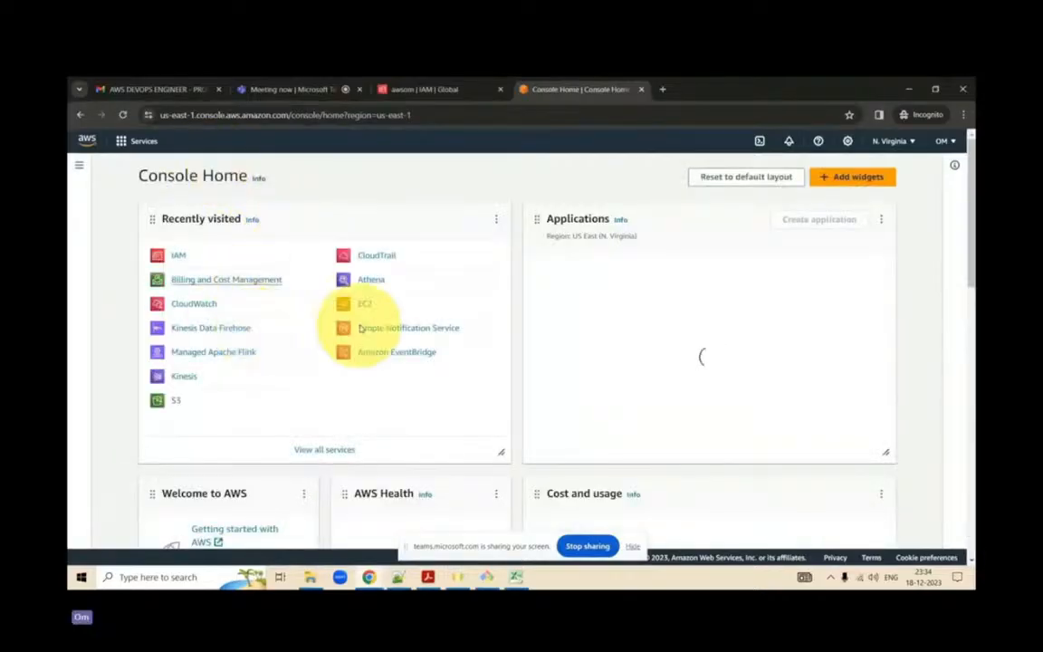
click(178, 401)
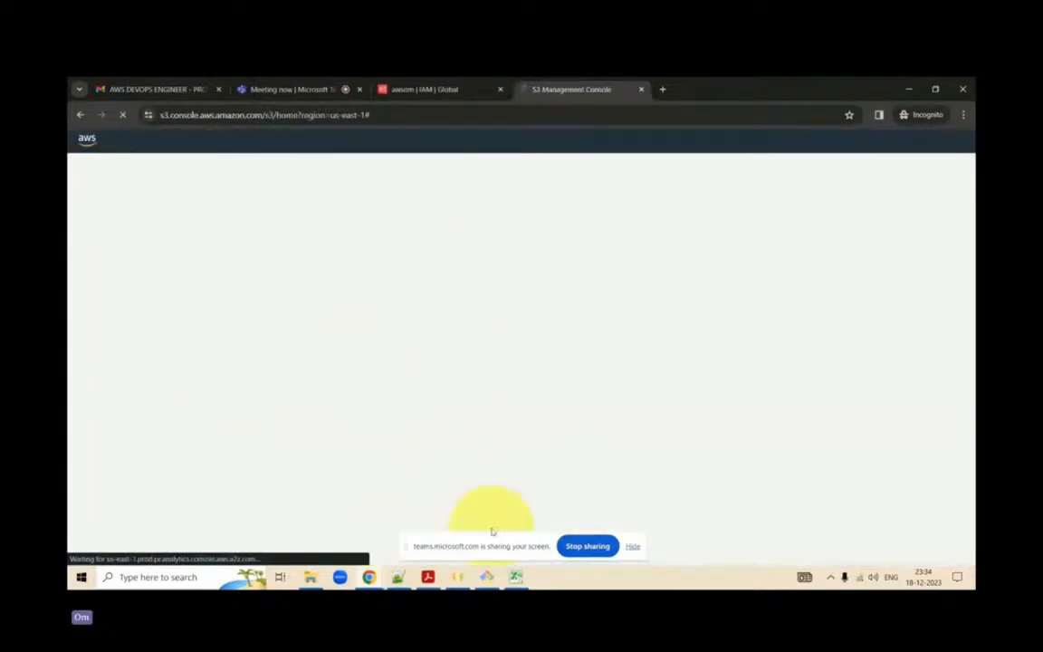
- Hide the screen-sharing bar, place the Git Bash window above the S3 bucket list and enter aws s3 cp without running it
click(633, 547)
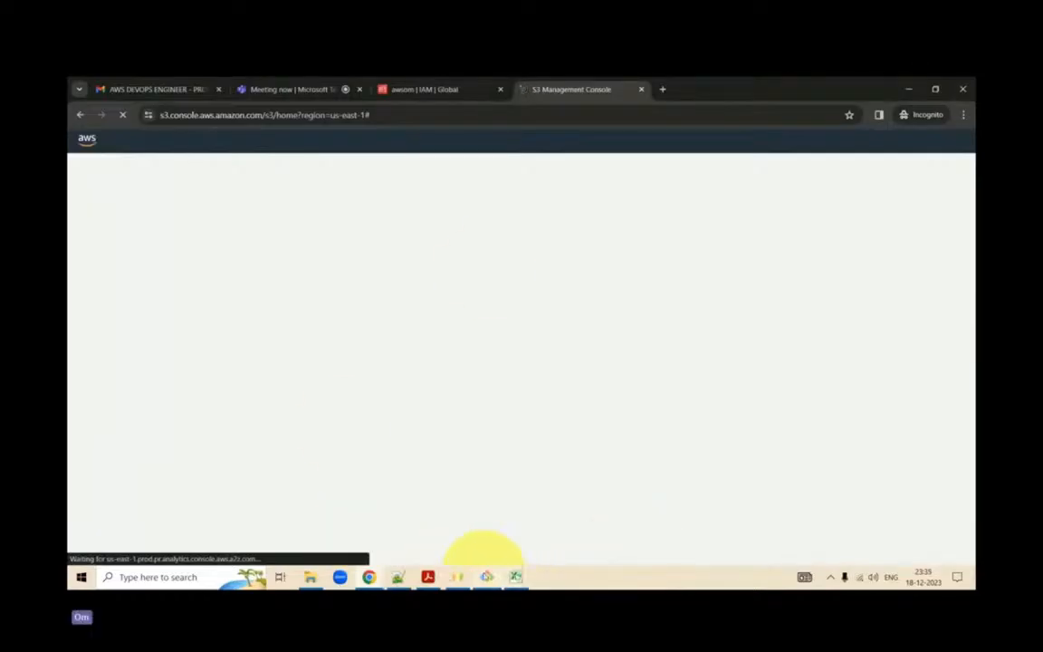
click(487, 577)
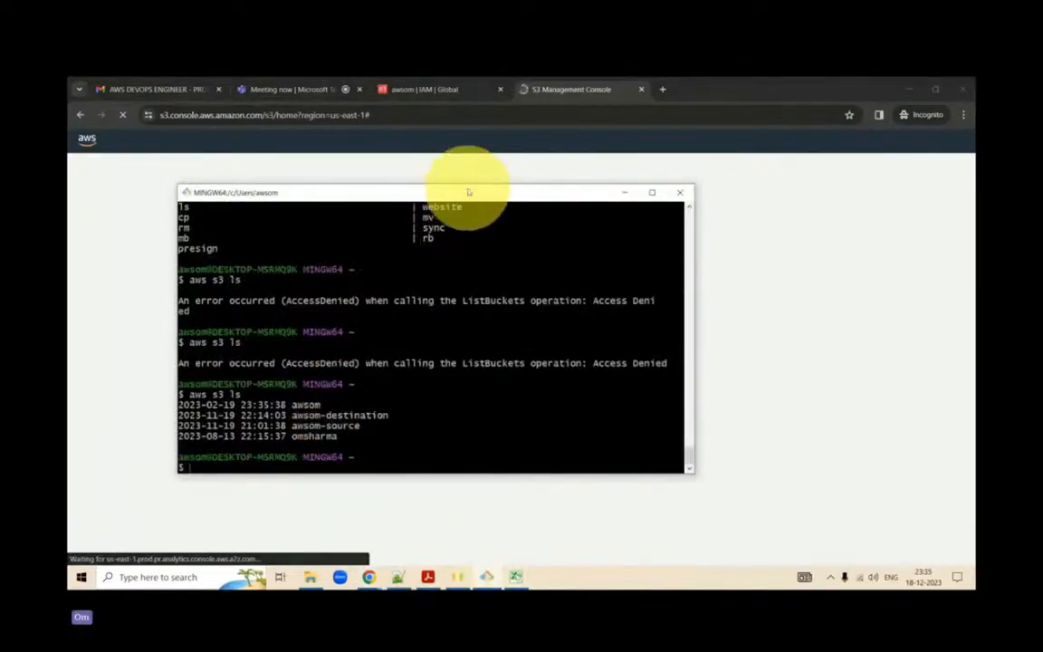
drag(468, 192, 826, 183)
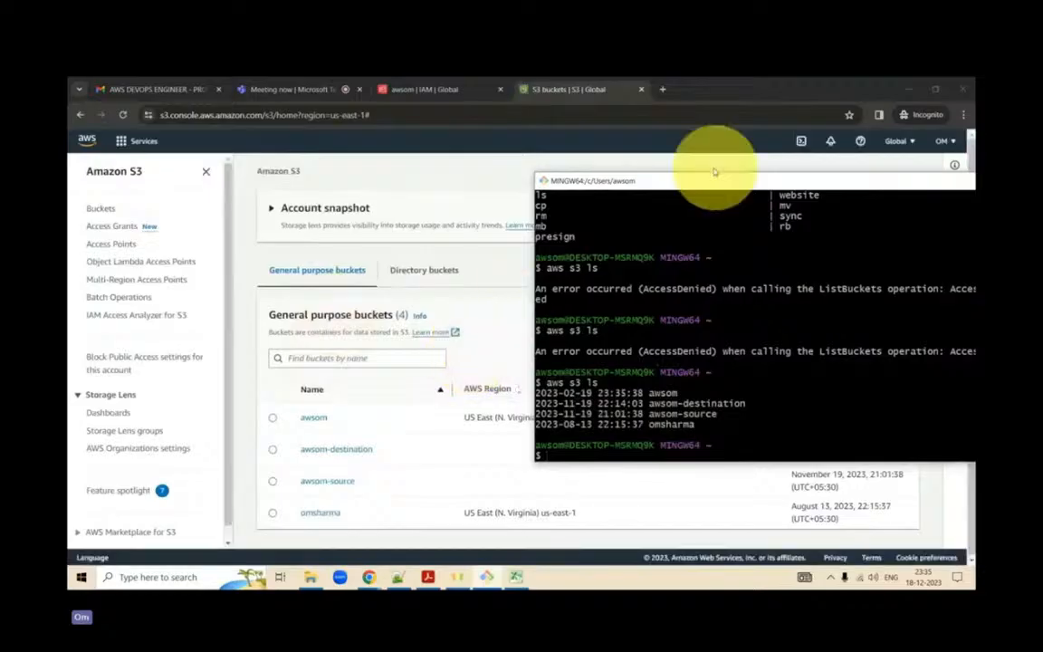
drag(721, 172, 595, 98)
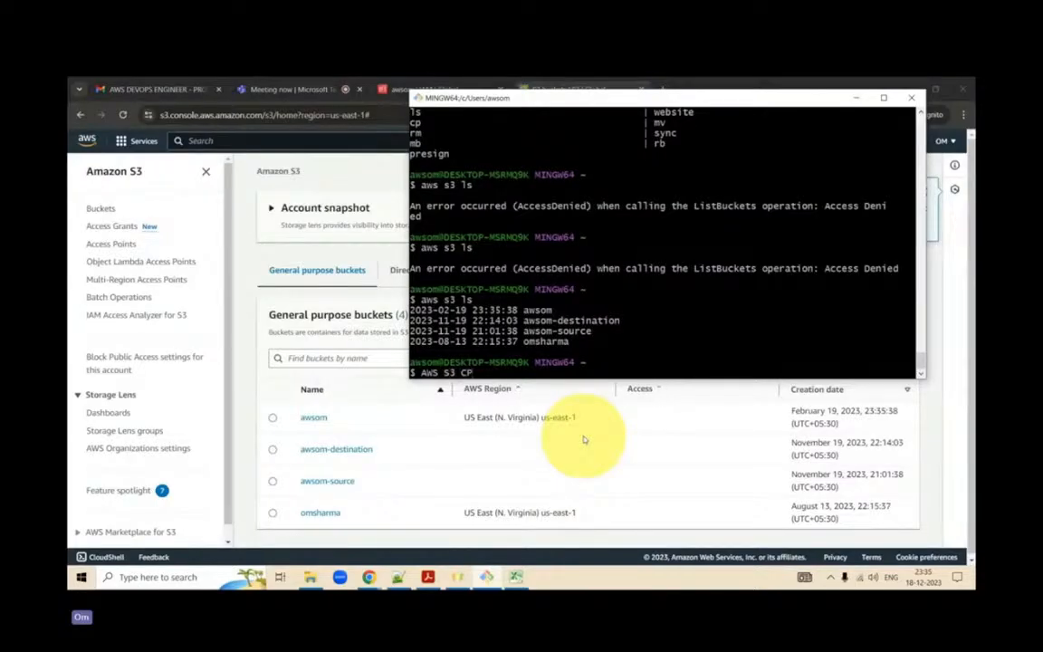
text(aws)
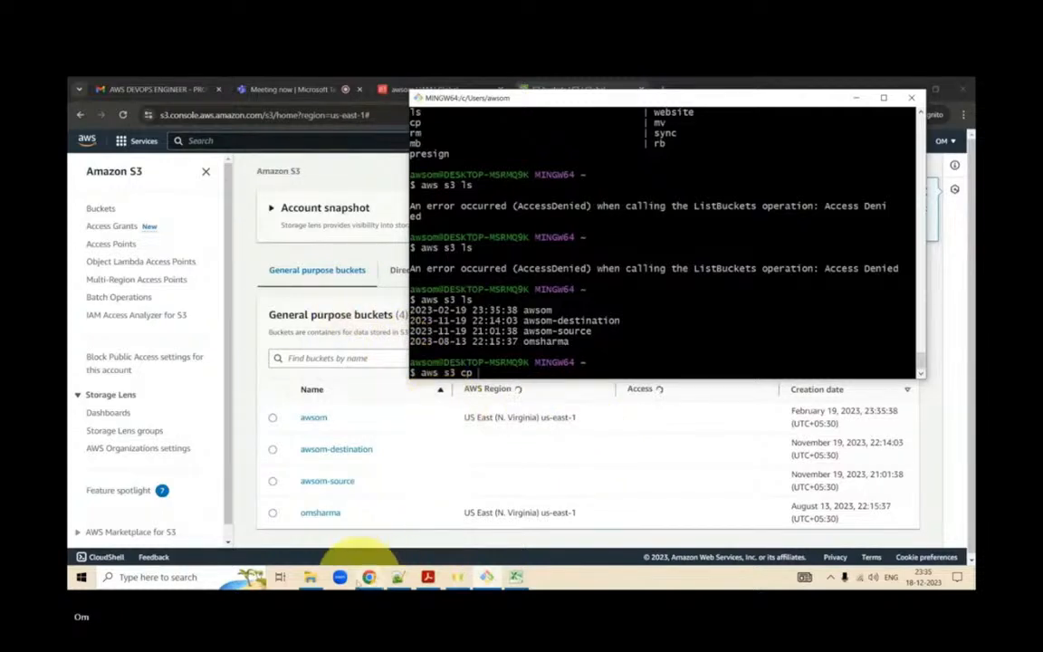
- Switch to File Explorer, open the awsom-repo folder inside Aws-DevOps and launch Git Bash there
mouse_move(313, 578)
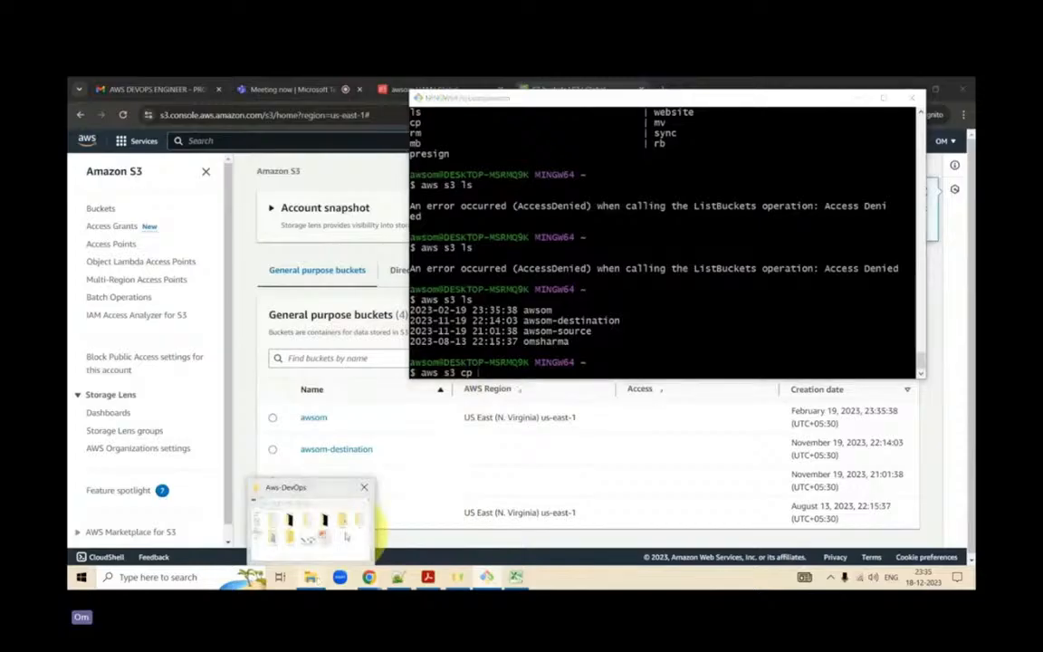
click(345, 531)
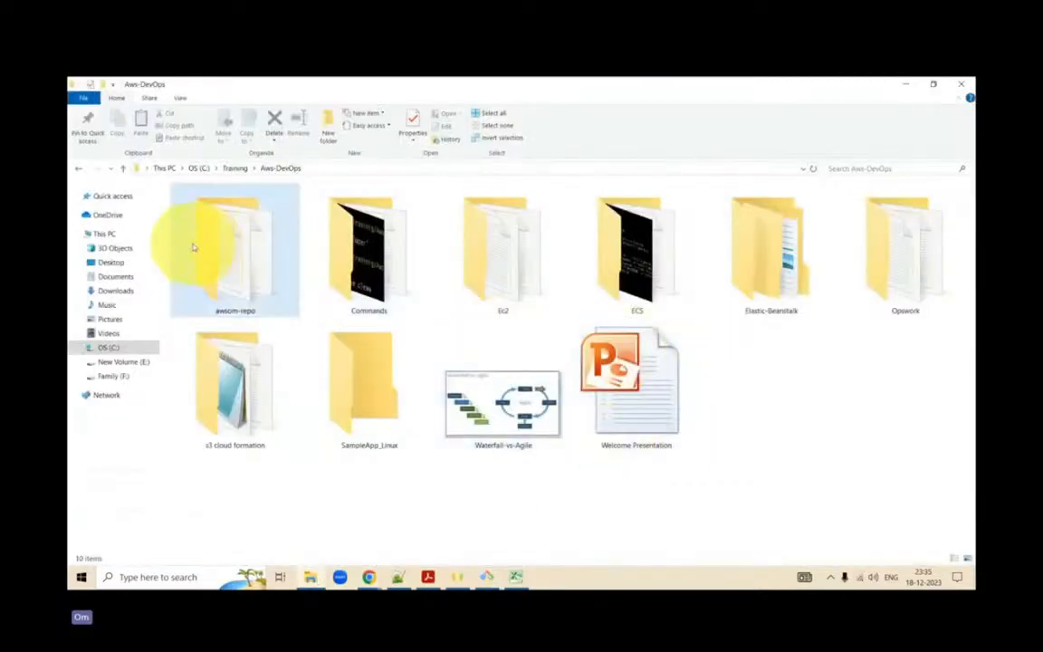
click(261, 279)
double_click(261, 279)
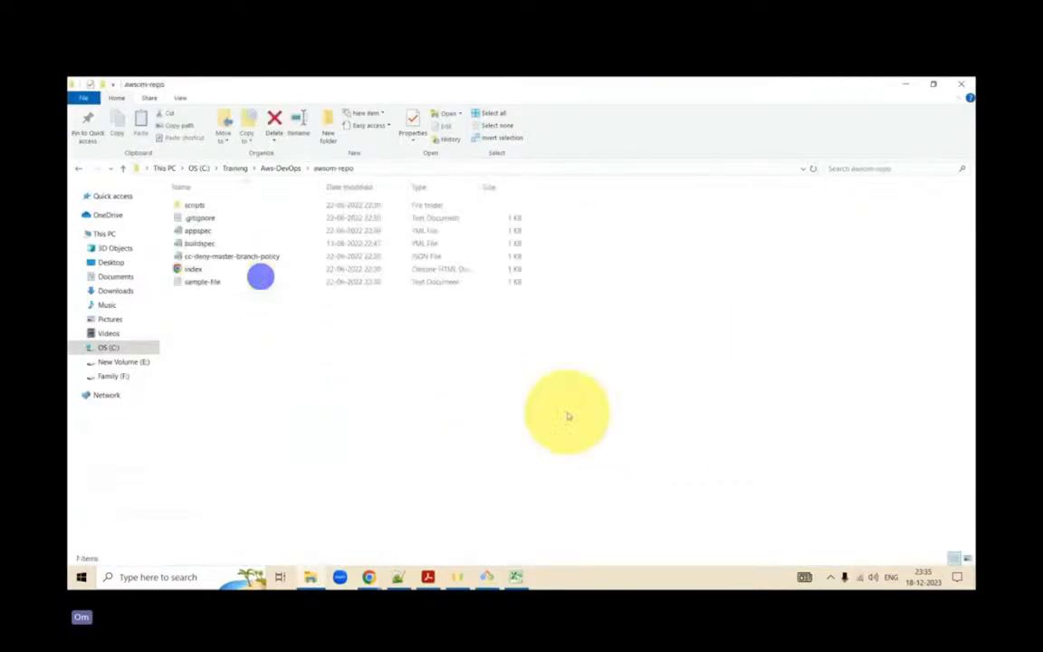
right_click(582, 370)
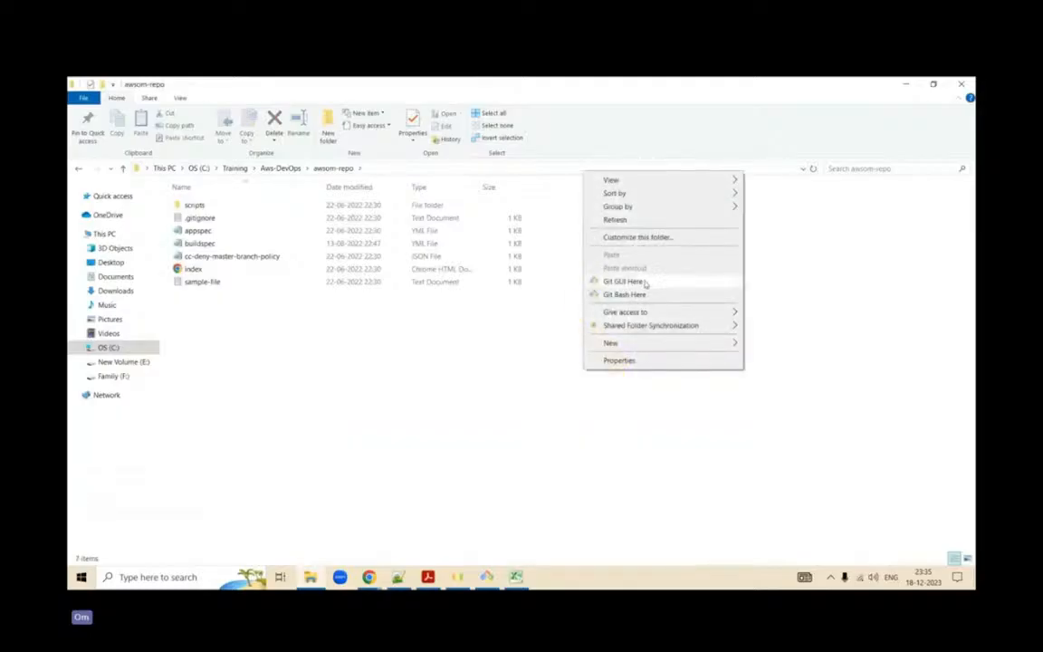
click(644, 295)
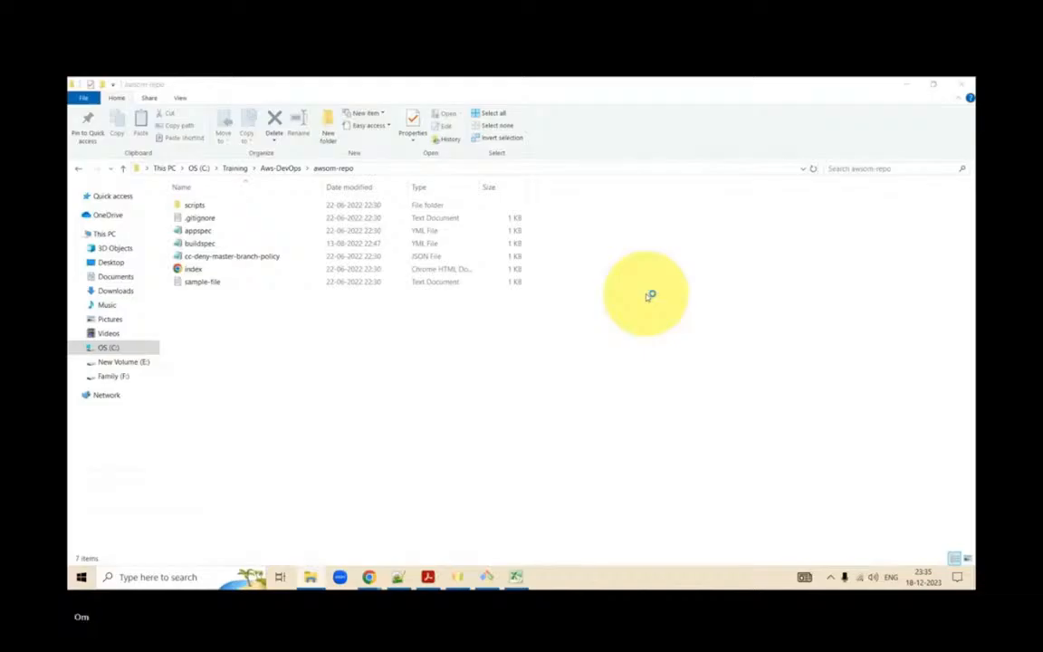
- Move the new Git Bash window clear of the file list and start the command aws s3 cp sample-file
mouse_move(325, 119)
mouse_down()
mouse_move(739, 273)
mouse_move(686, 296)
mouse_up()
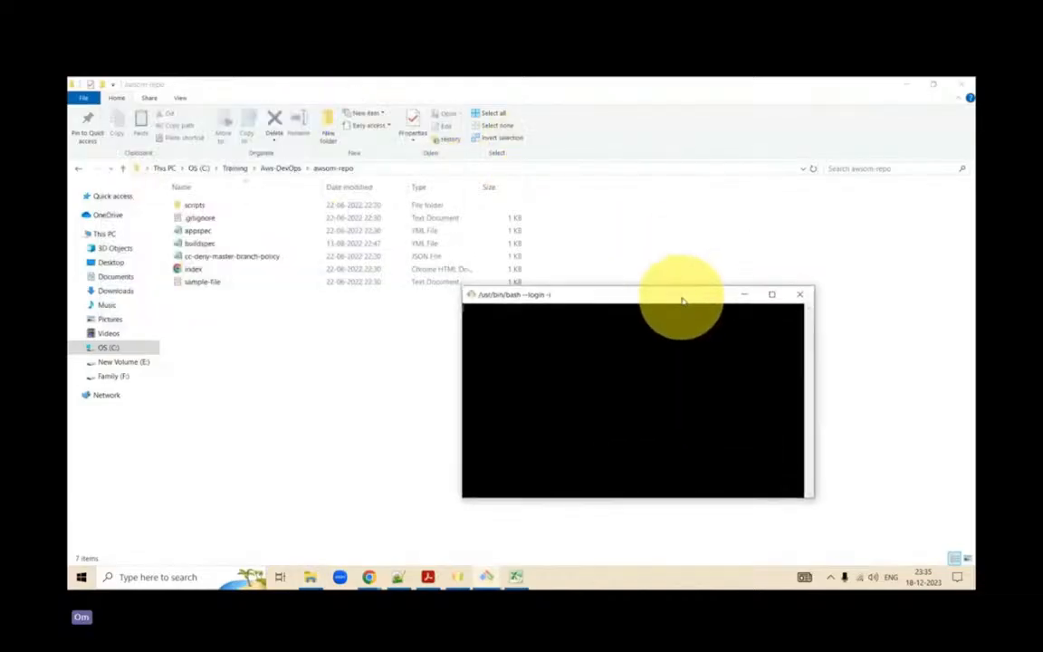
click(567, 328)
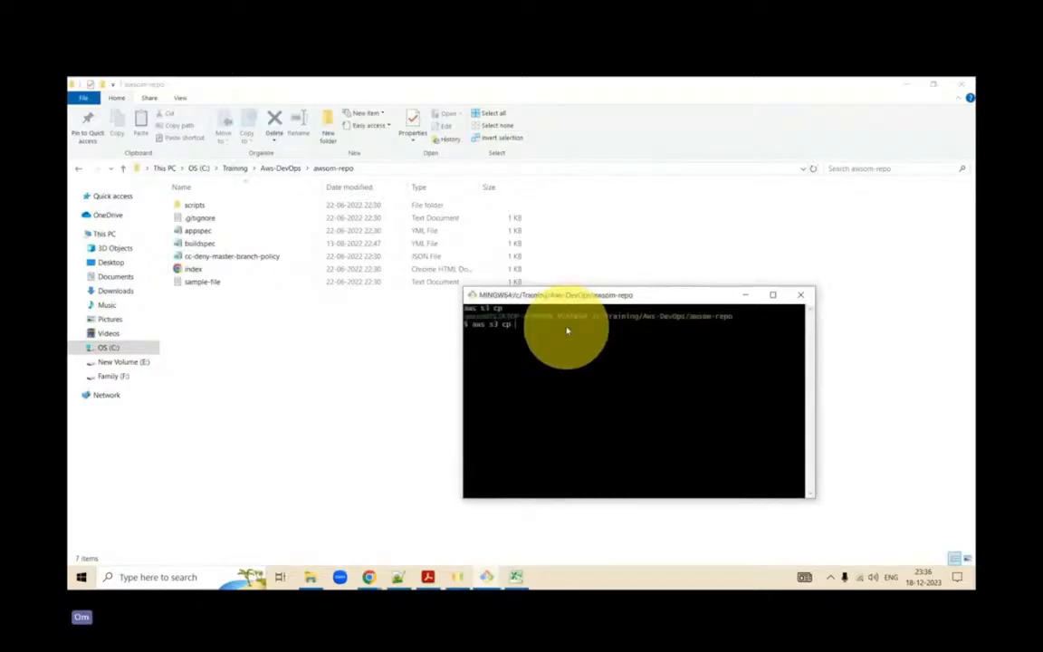
text(sample-file)
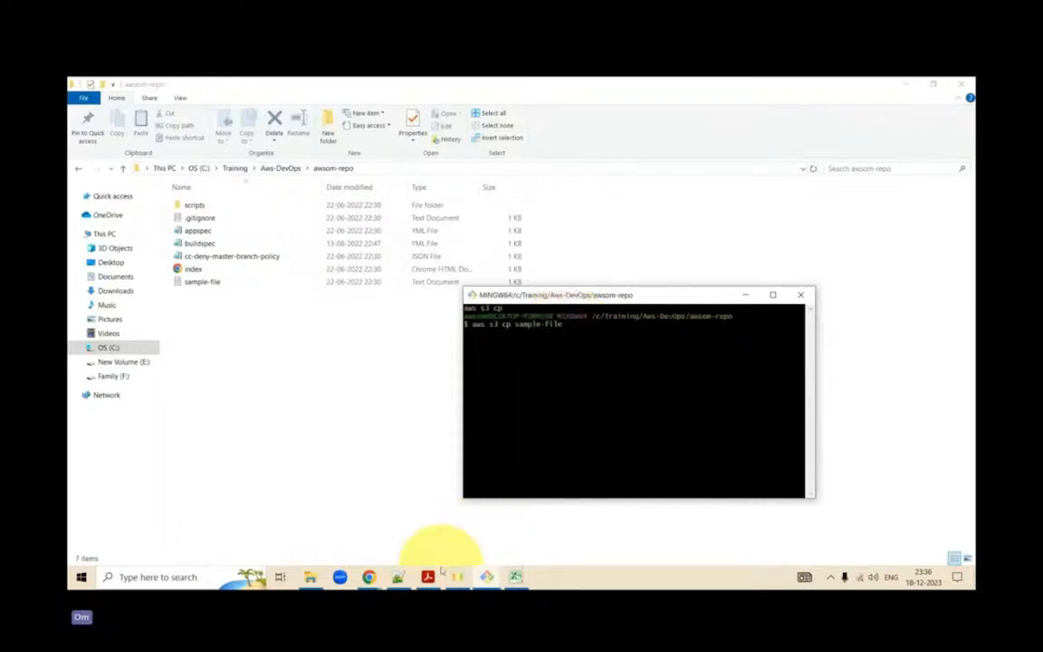
- Switch to the S3 console in Chrome and open the awsom bucket
click(368, 577)
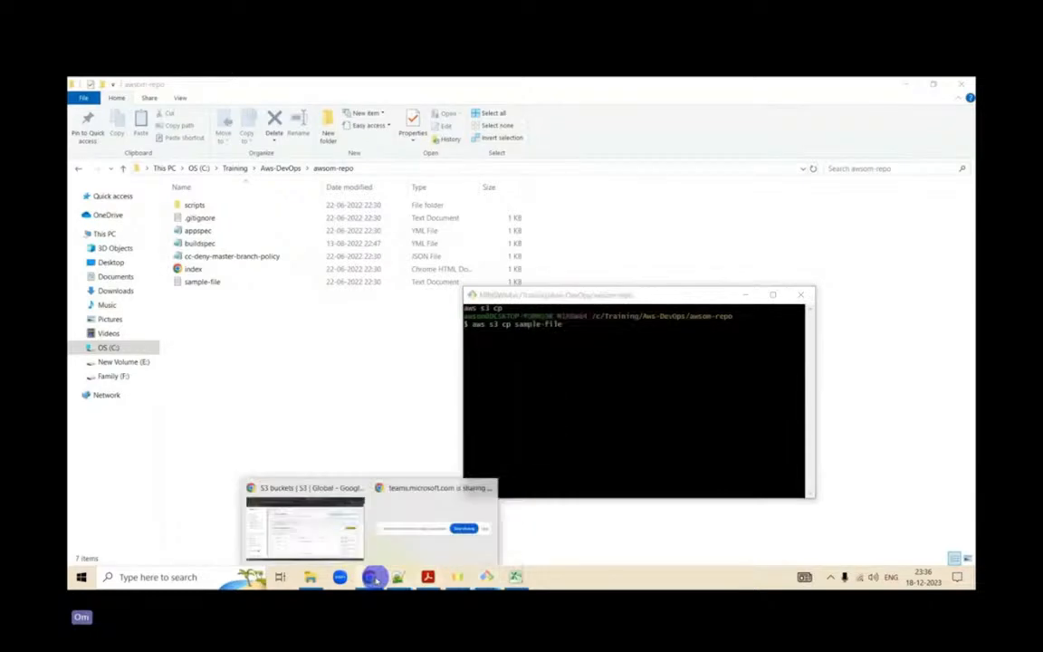
click(332, 537)
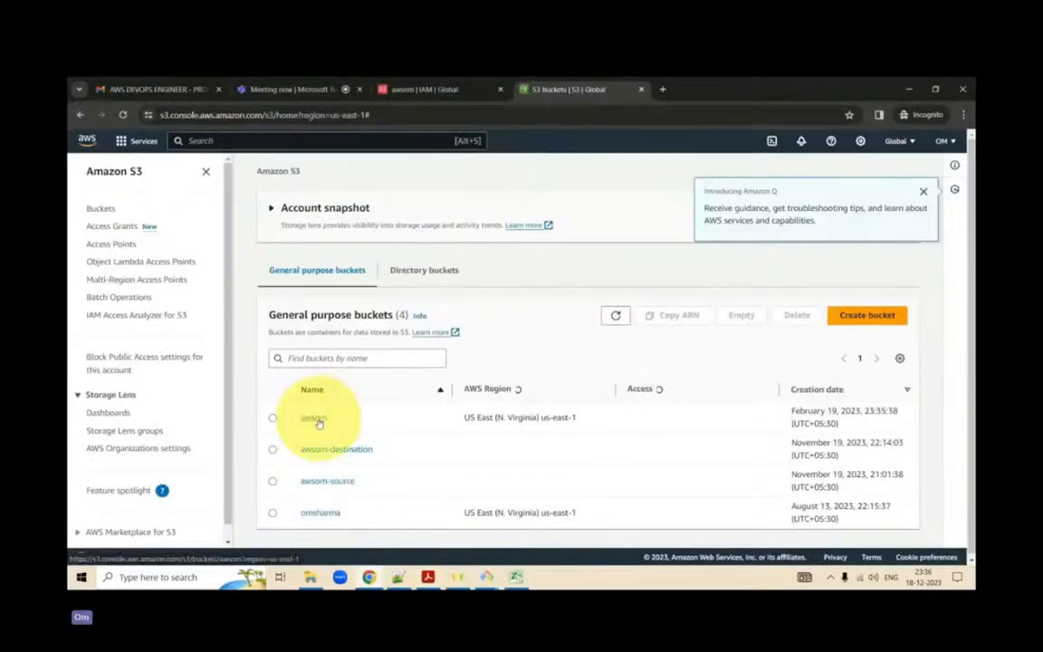
click(316, 420)
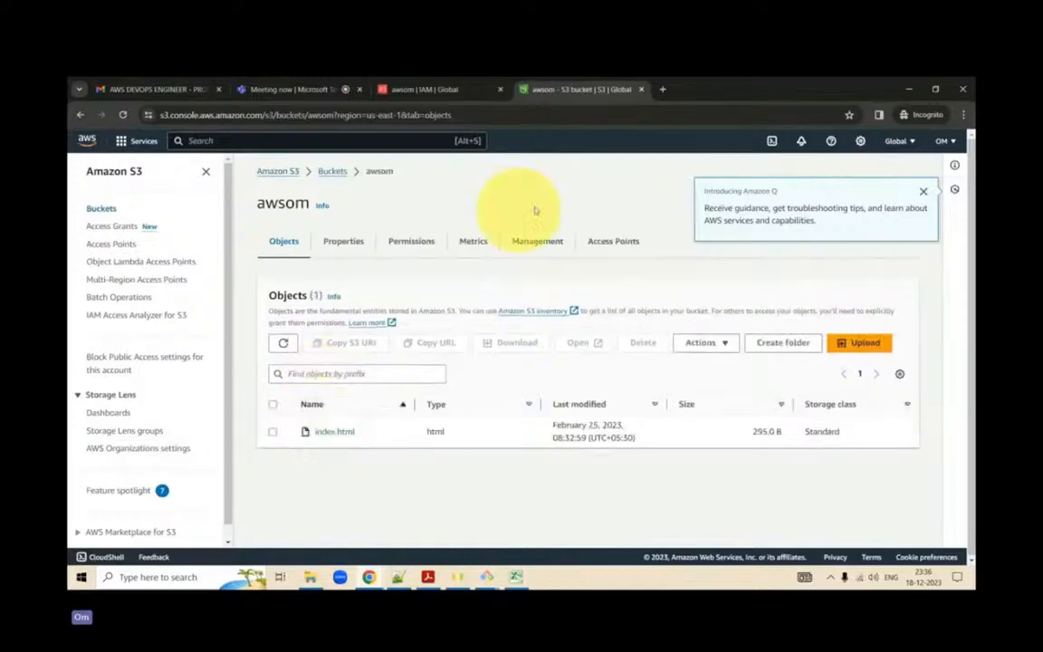
- Look through the awsom bucket's permissions, bucket policy, properties, management rules and metrics, dismissing the error notice
click(401, 243)
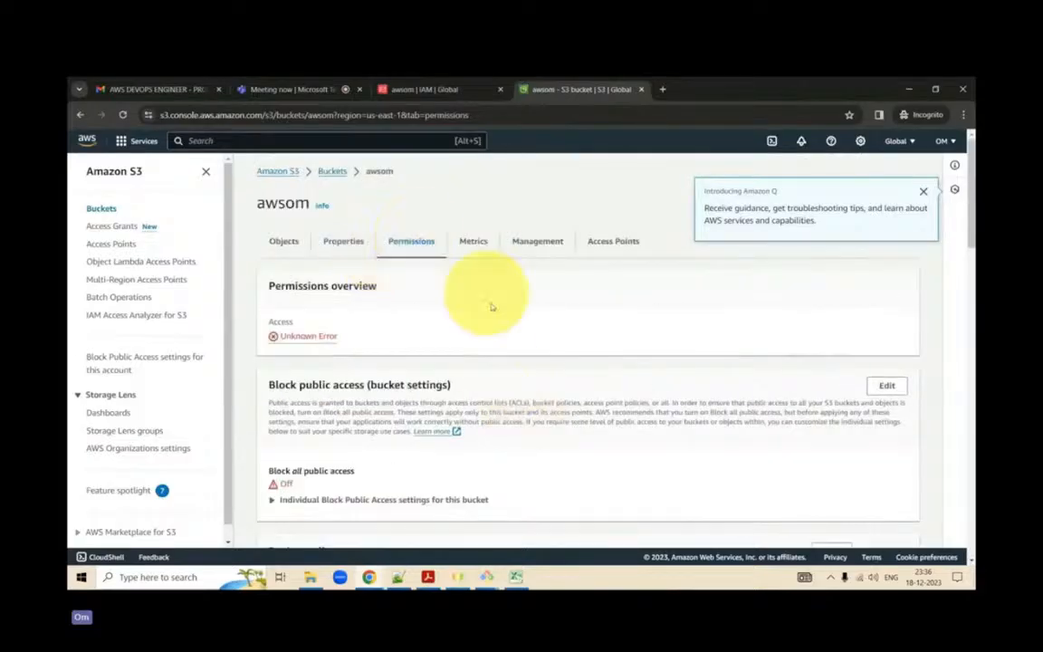
scroll(498, 370, down, 3)
scroll(498, 370, up, 3)
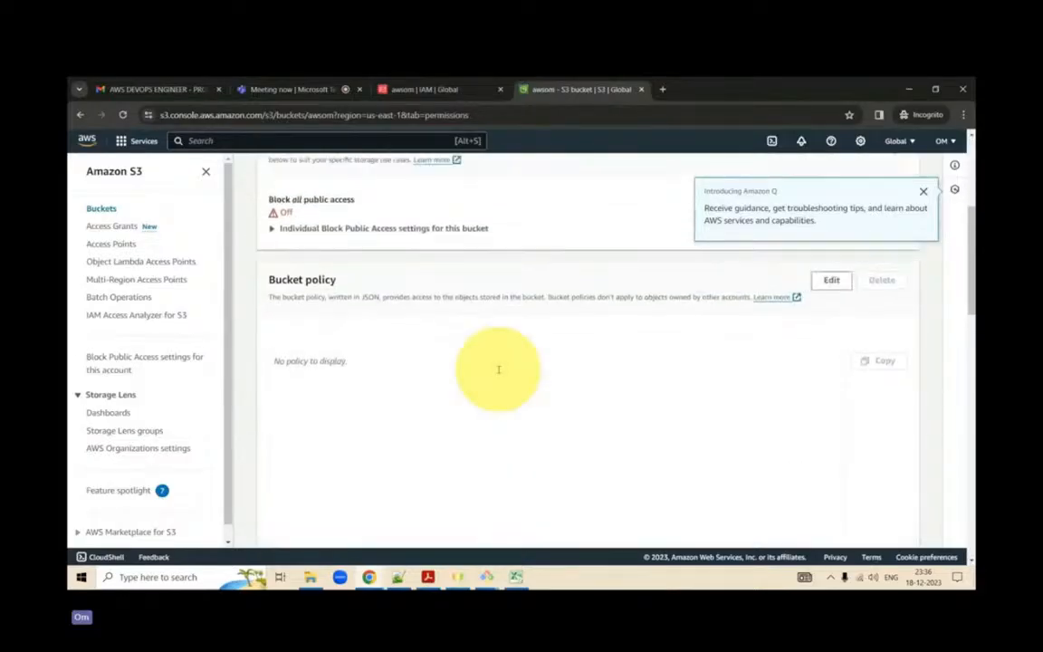
click(346, 242)
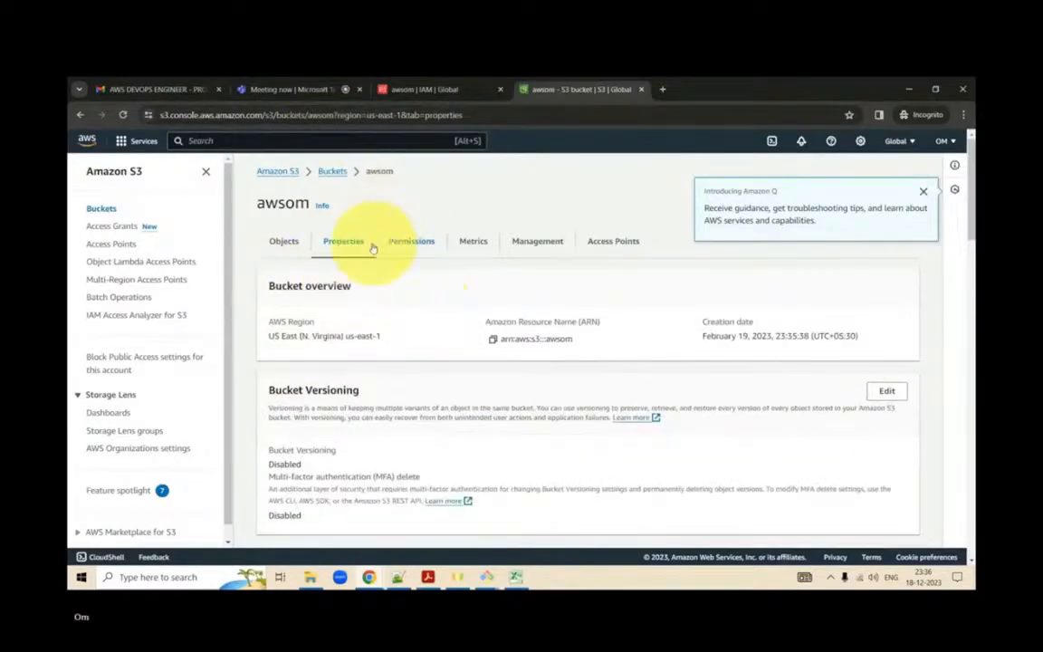
click(413, 246)
click(344, 239)
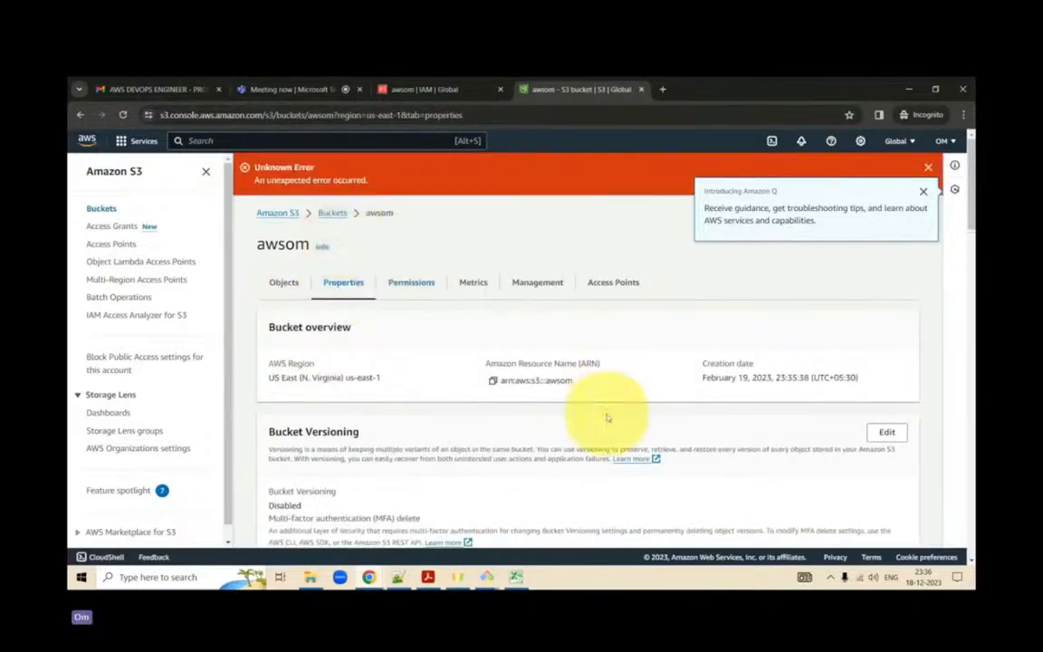
click(929, 167)
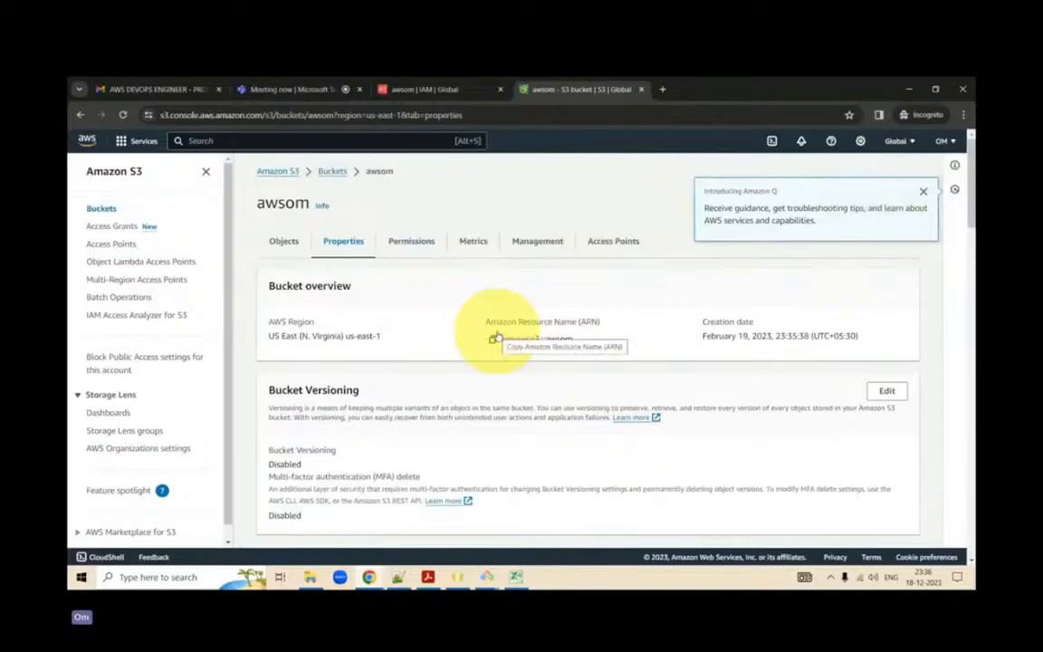
click(532, 241)
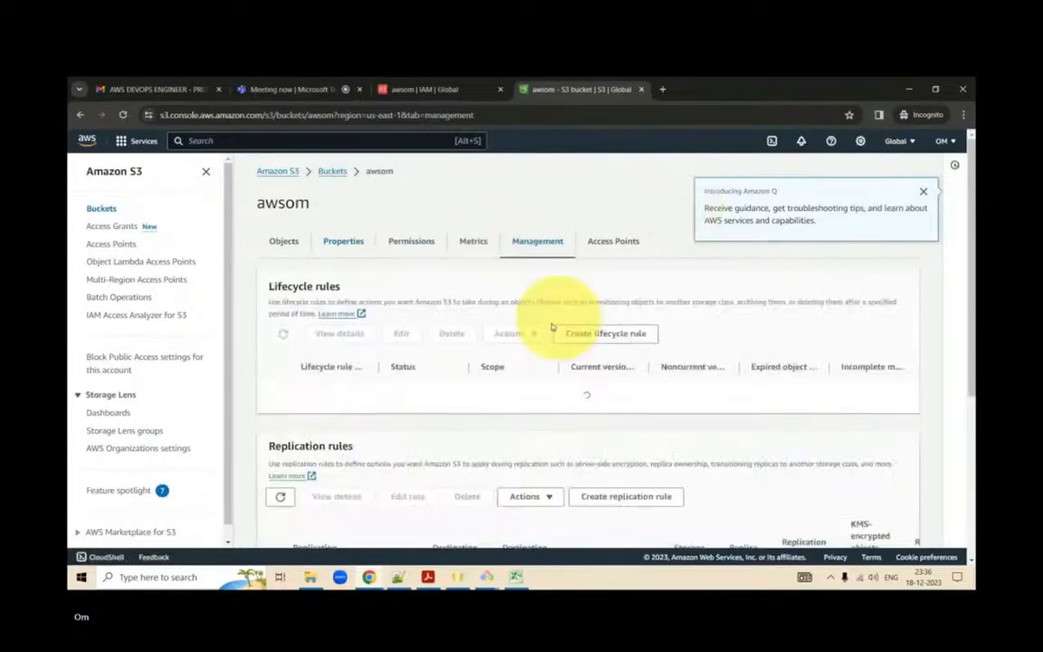
click(475, 245)
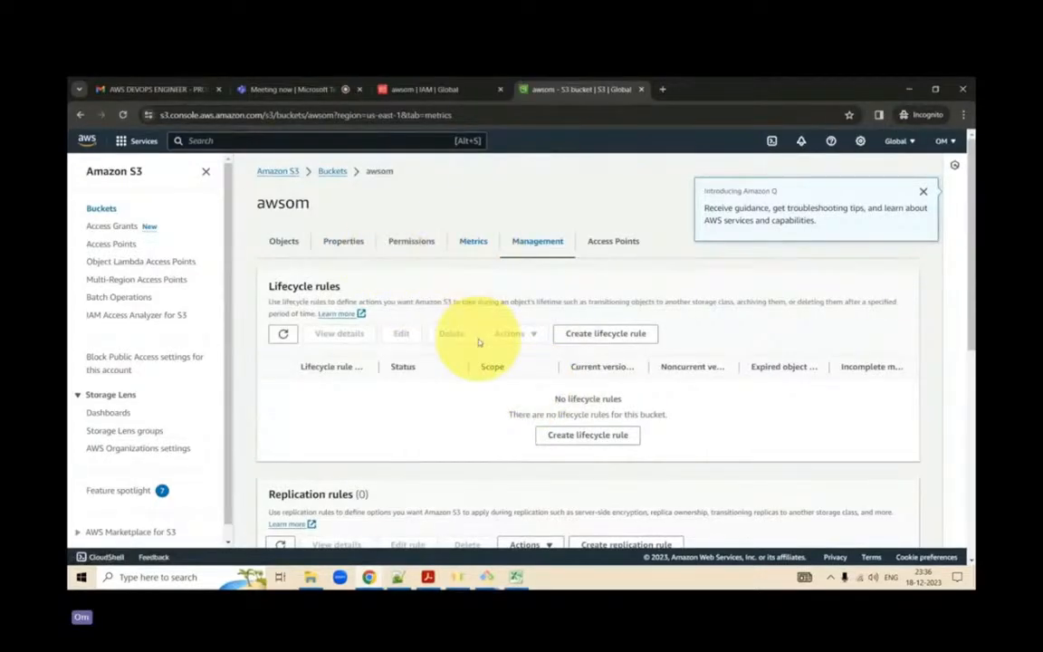
scroll(477, 342, down, 2)
scroll(477, 342, up, 2)
click(413, 215)
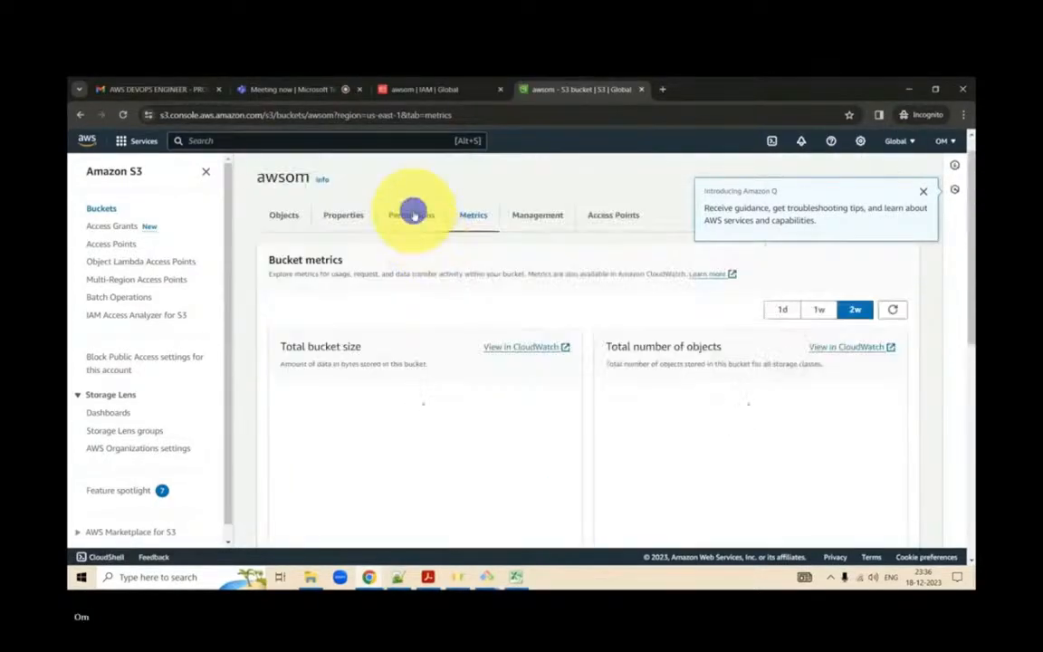
scroll(584, 383, down, 3)
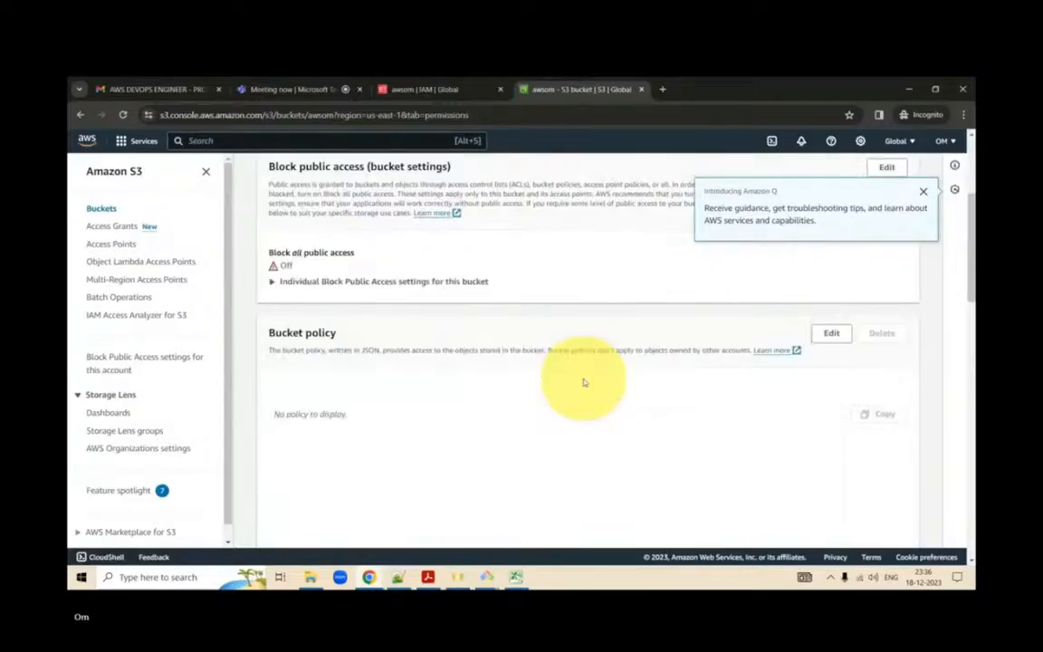
- Return to the bucket list and open the bucket named after the account owner
scroll(426, 299, up, 3)
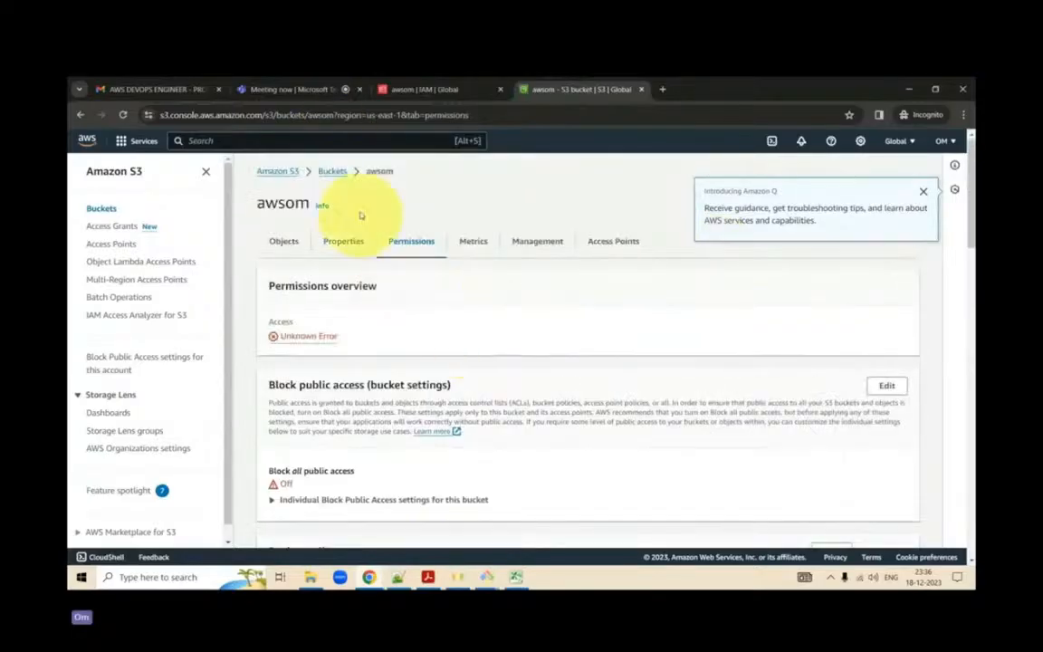
click(332, 172)
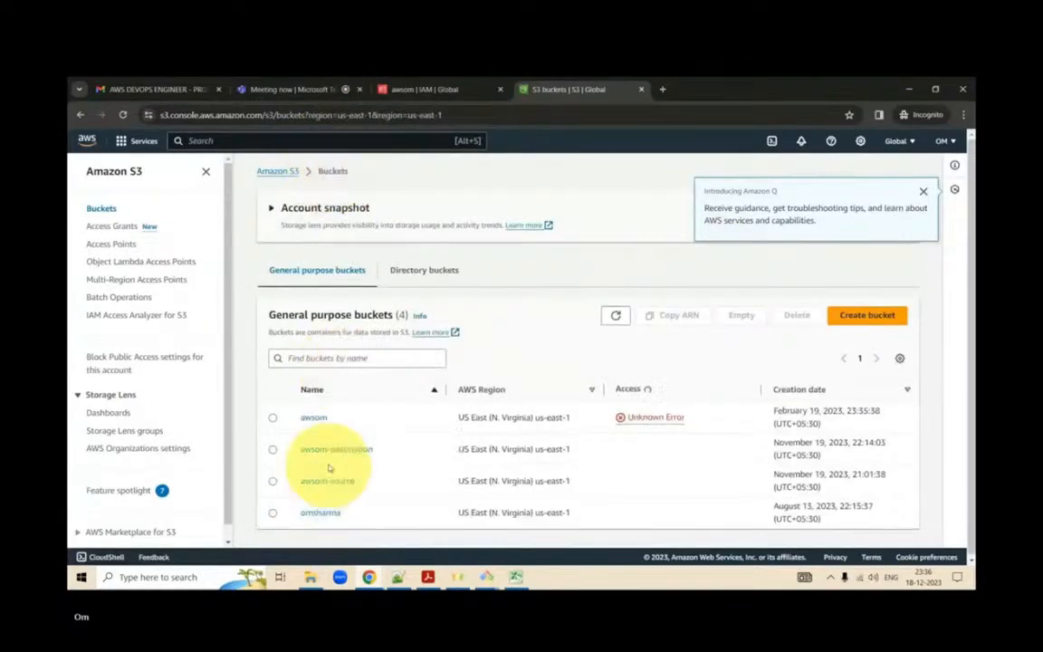
click(323, 512)
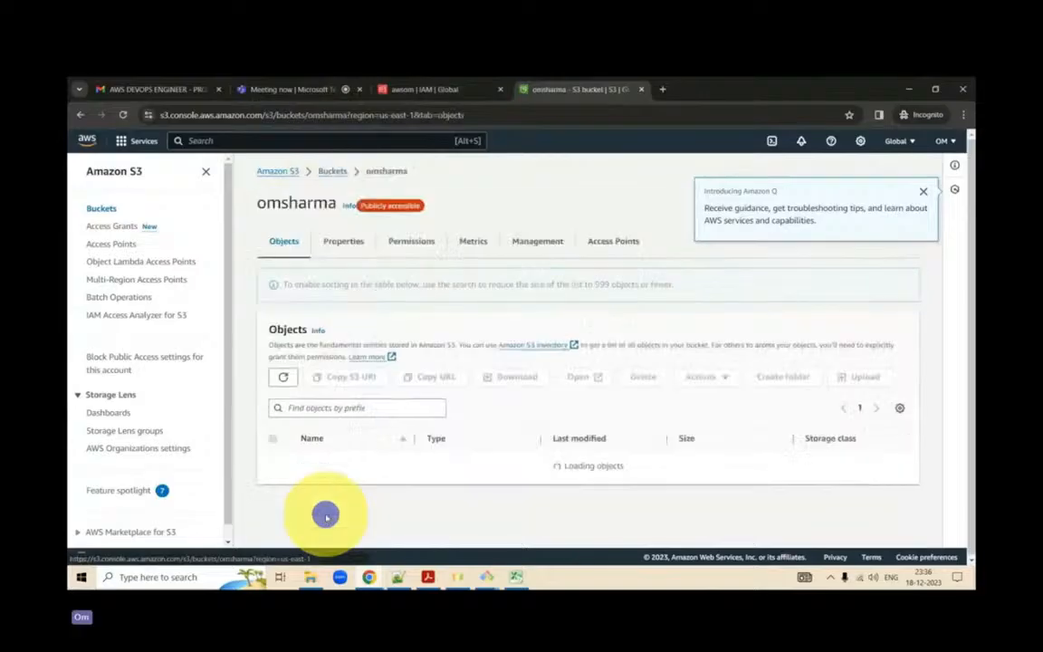
- Load the AWS home page in the S3 tab and go back into the Management Console from it
click(523, 114)
text(aws)
key(Down)
key(Return)
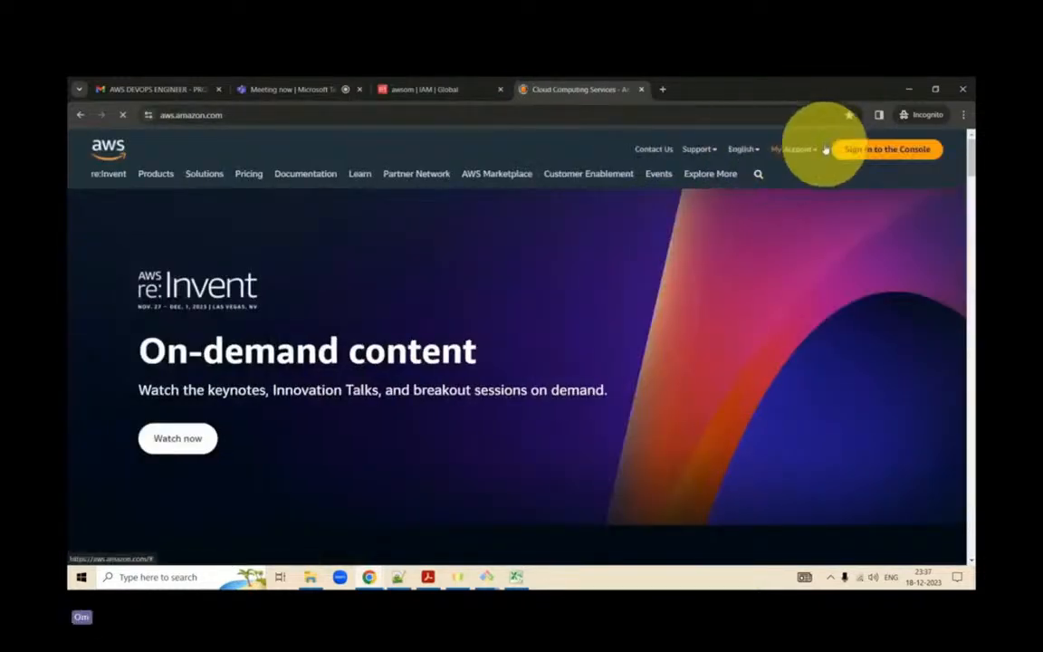
click(797, 152)
click(813, 152)
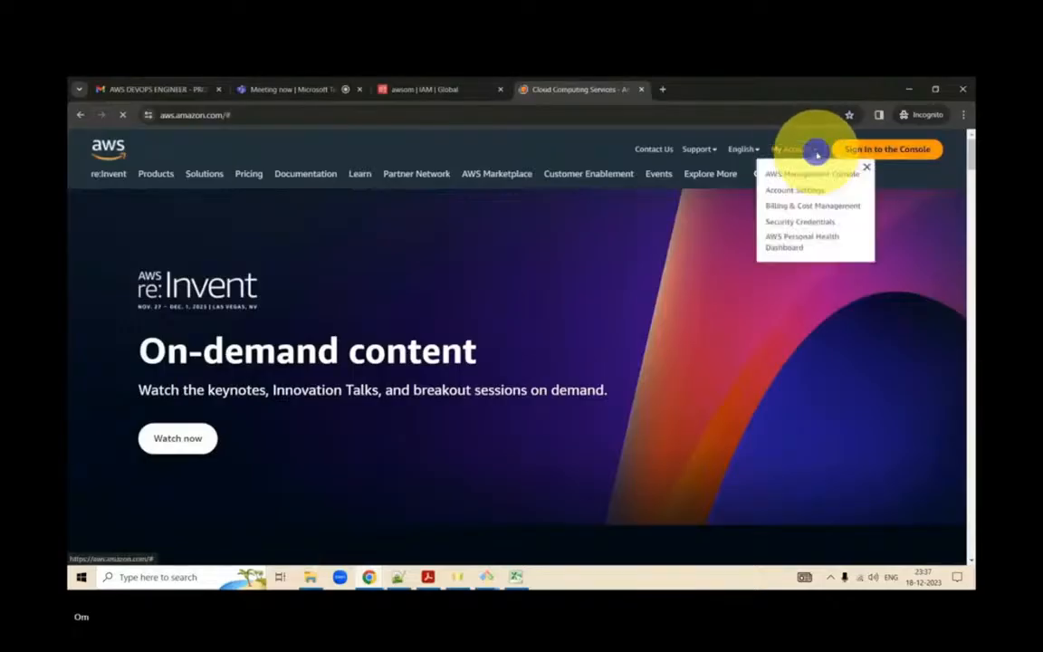
click(875, 152)
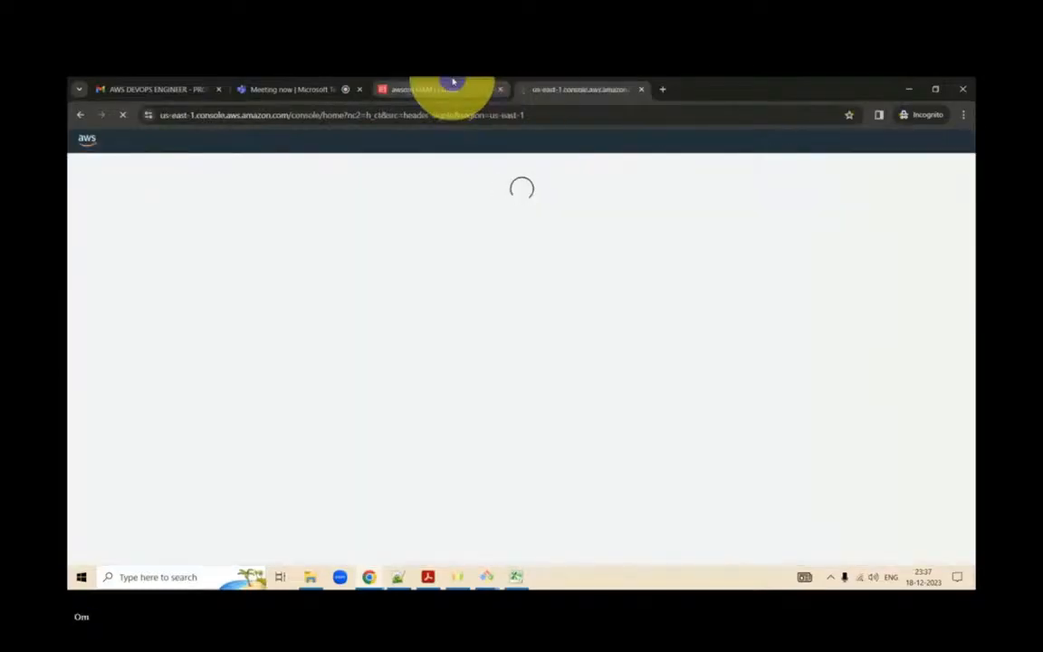
- Find and open CodeCommit in the IAM tab, and open S3 from the recently visited services in the Console Home tab
click(453, 82)
click(314, 139)
text(code co)
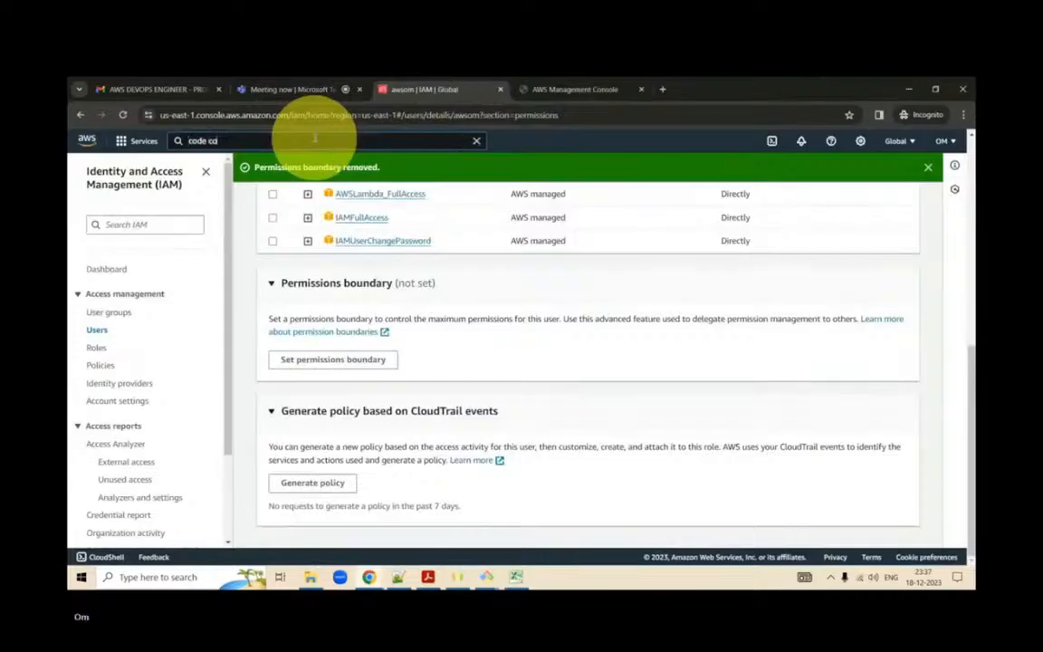
text(mmit)
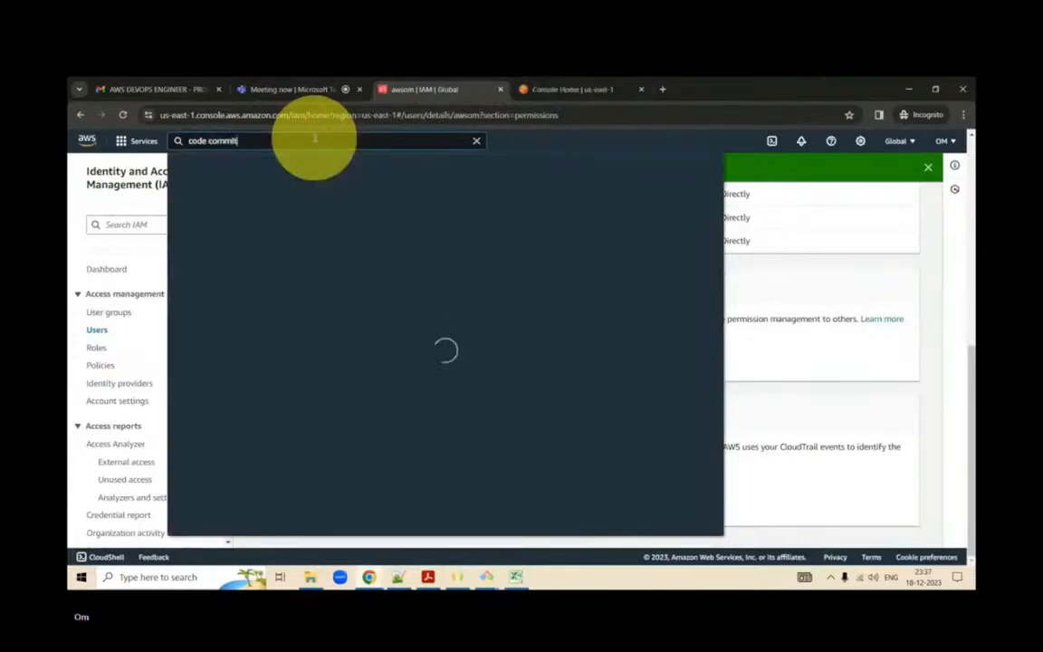
click(372, 255)
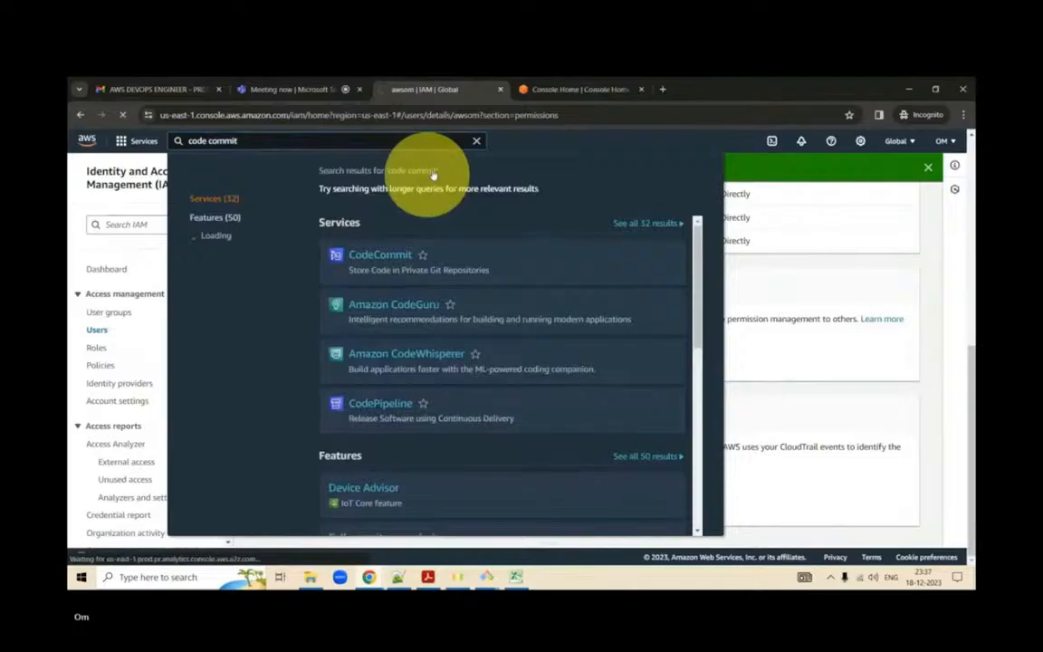
click(580, 89)
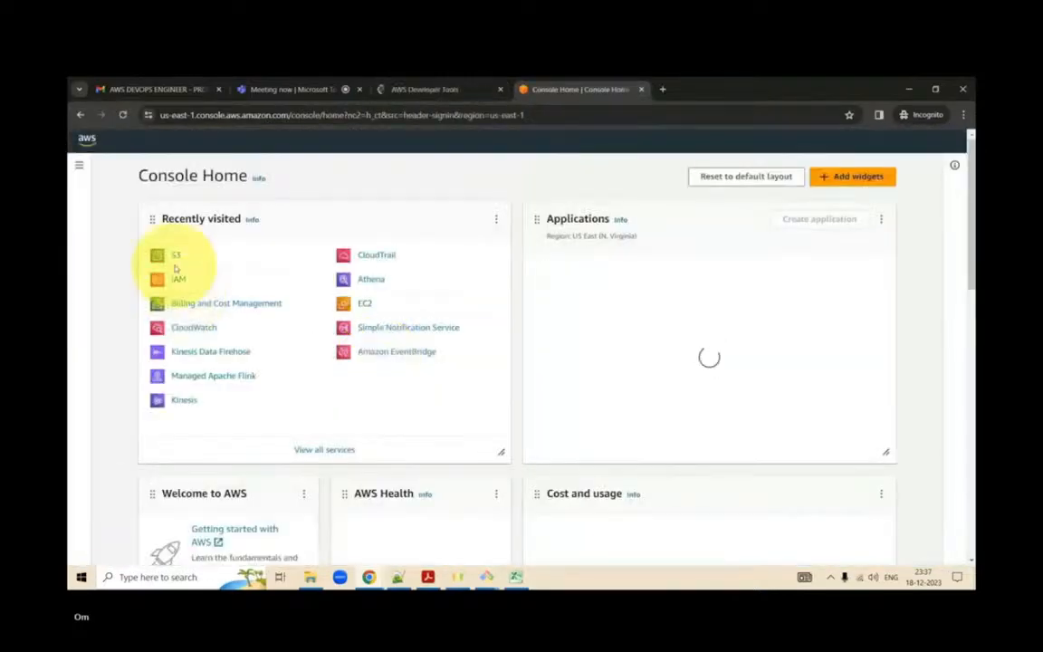
click(175, 257)
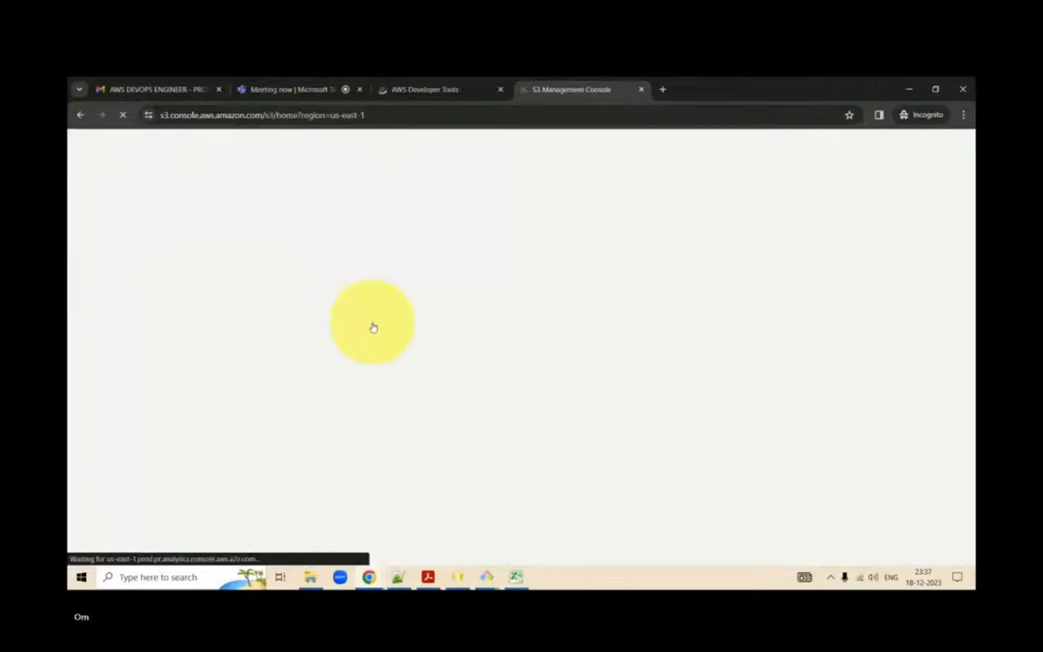
- Switch to Git Bash and try to copy sample-file to the owner-named bucket by completing and running the aws s3 cp command
mouse_move(487, 576)
click(528, 535)
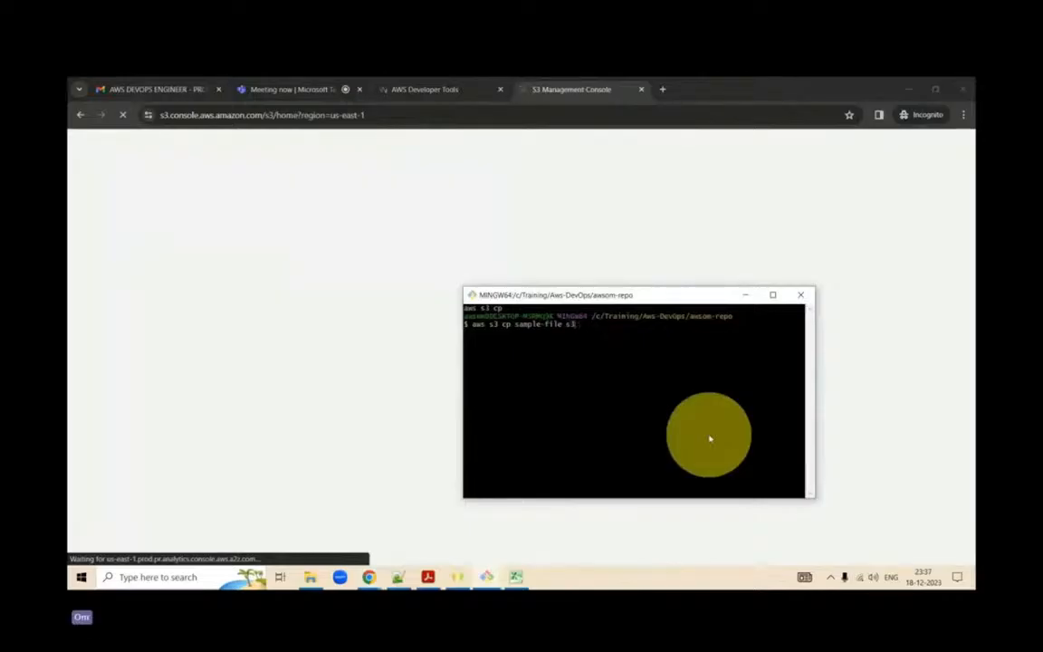
text(//)
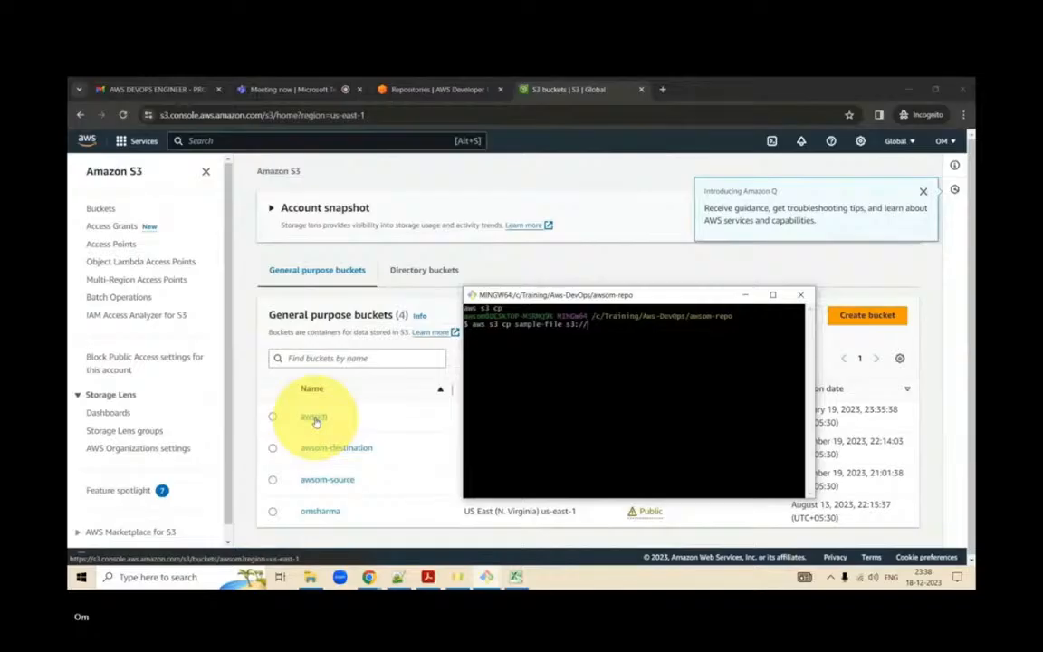
text(omsharma)
key(Return)
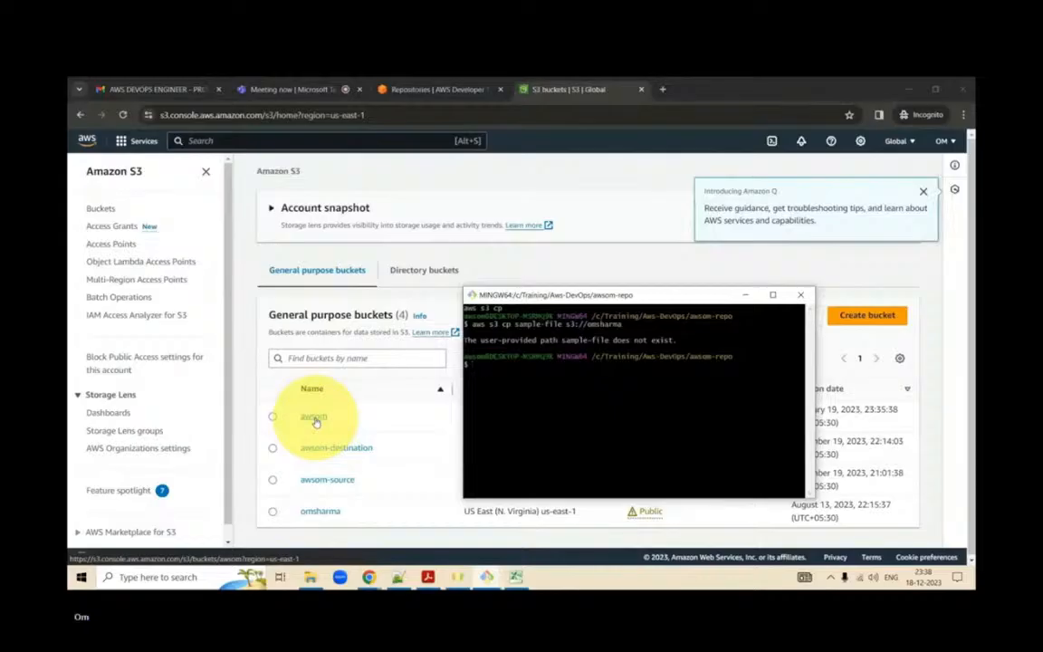
- Rerun the aws s3 cp command with source sample-file.txt and destination object sample-file.txt in the owner-named bucket, and open that bucket in S3
key(Up)
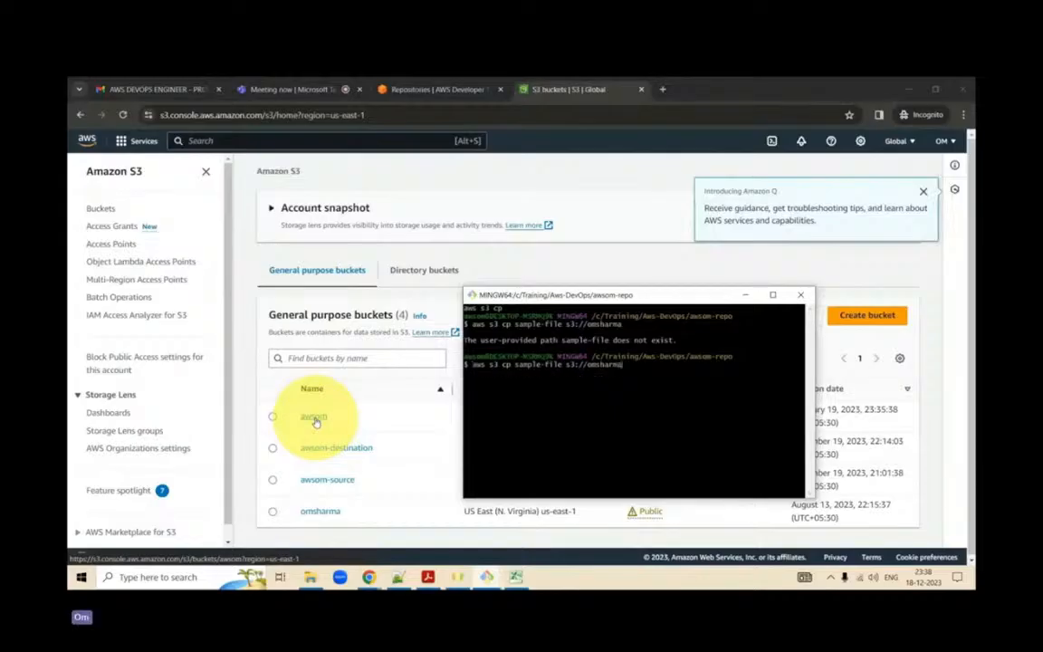
text(/)
text(sample)
text(-file)
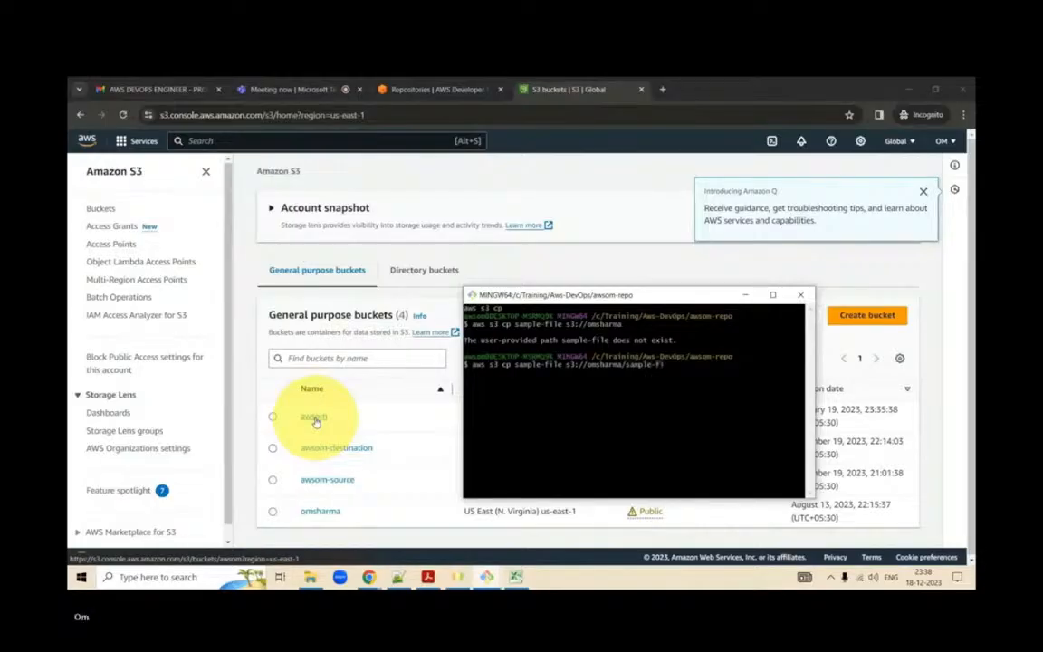
text(.txt)
text(.txt)
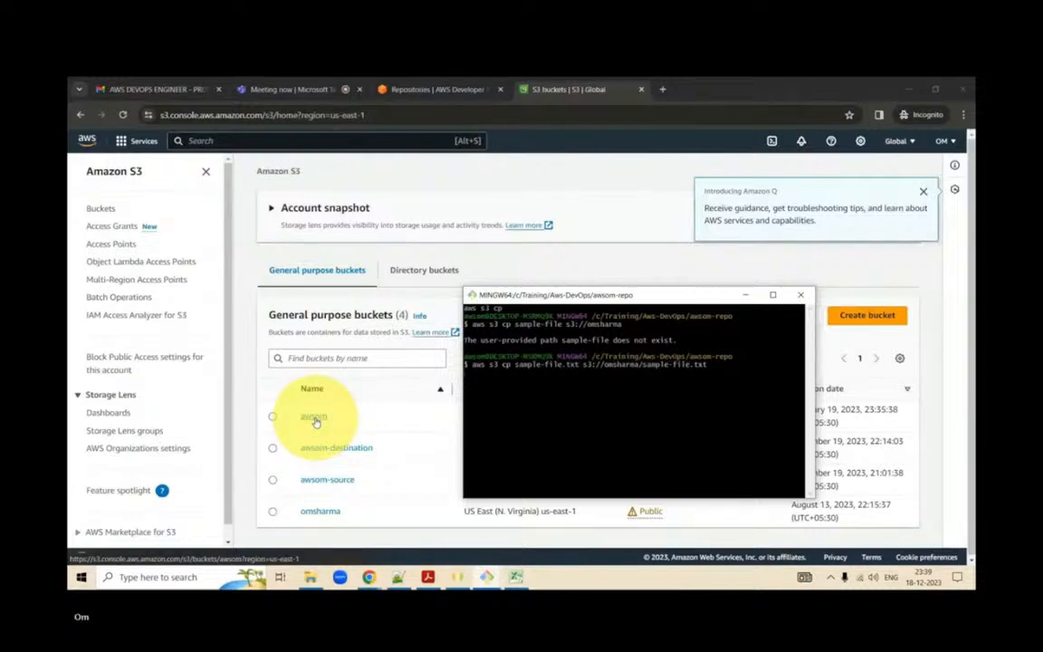
key(Return)
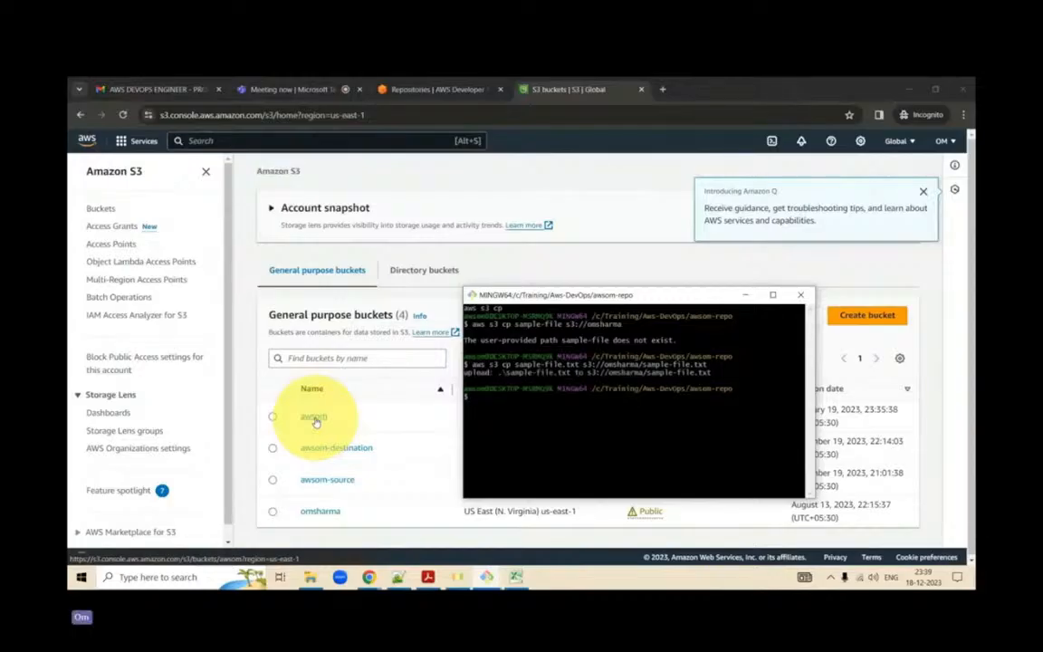
click(328, 513)
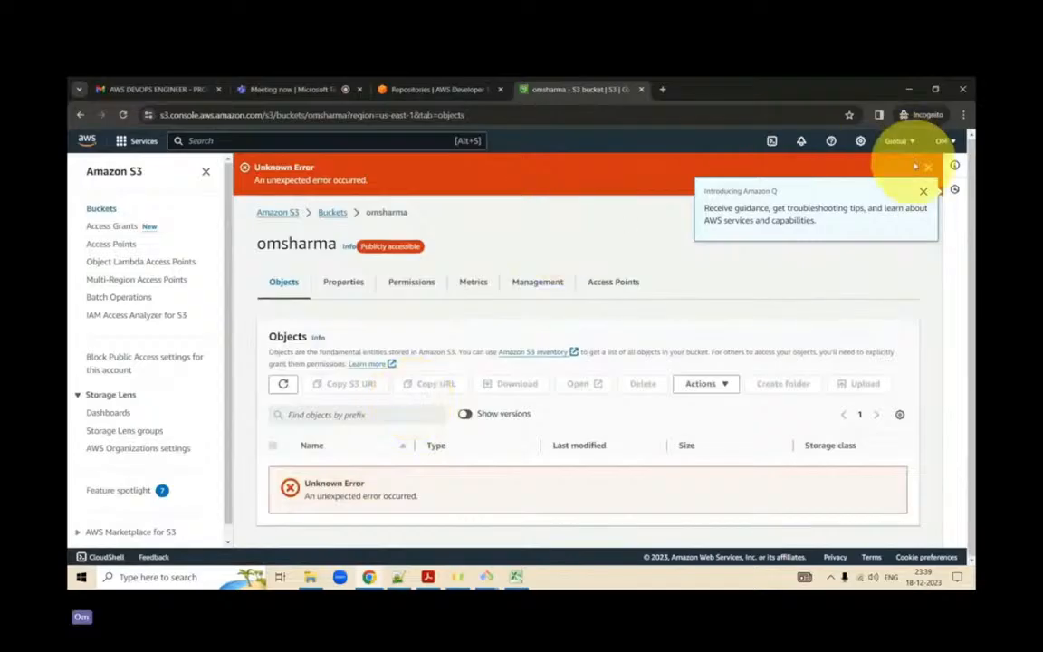
- Sign out of the AWS account and close the CodeCommit repositories tab
click(948, 145)
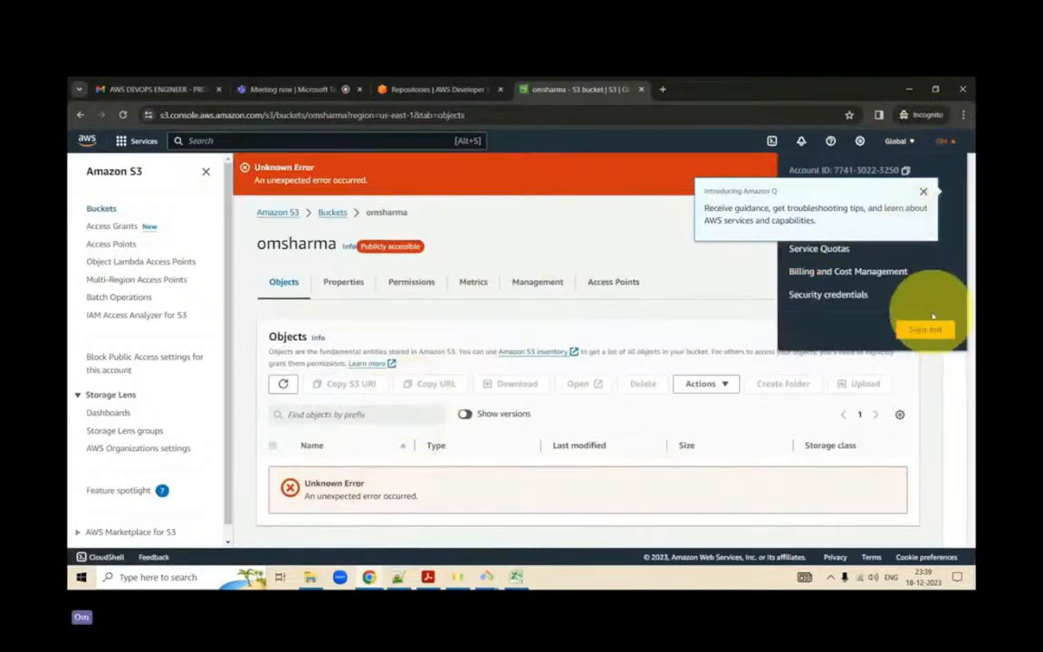
click(925, 331)
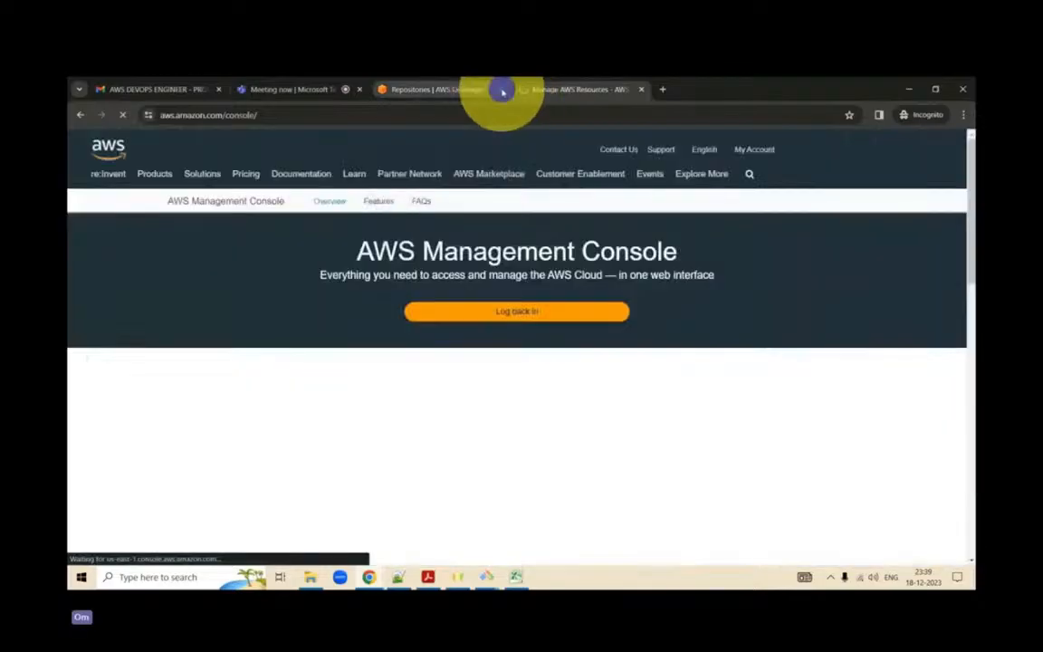
click(503, 89)
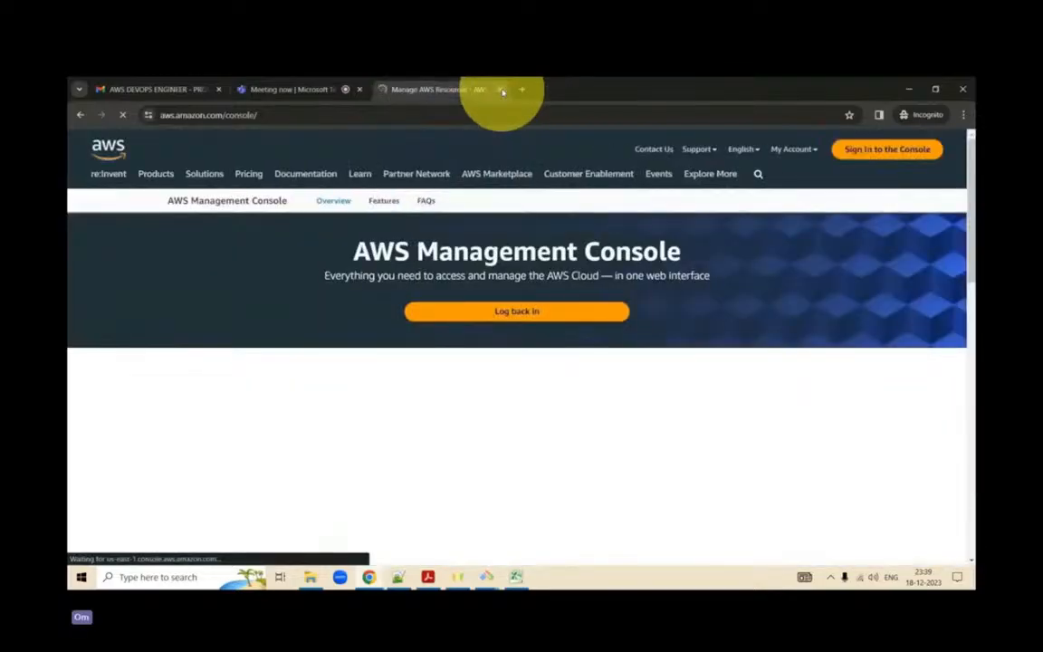
- Sign in to the AWS console as root user, entering the root user email address and the account password
click(871, 154)
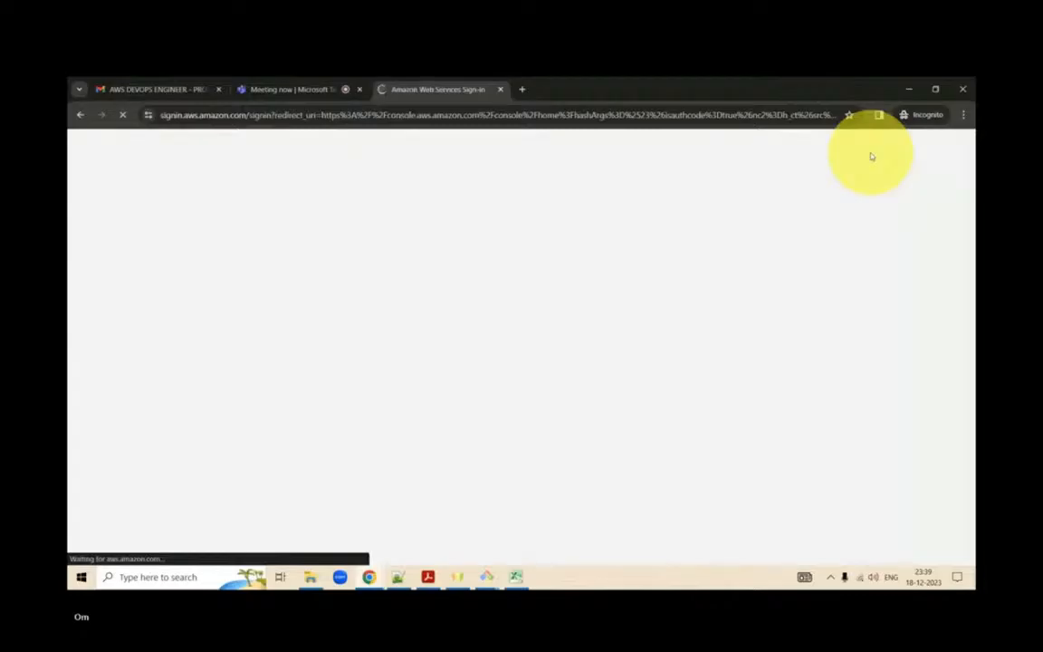
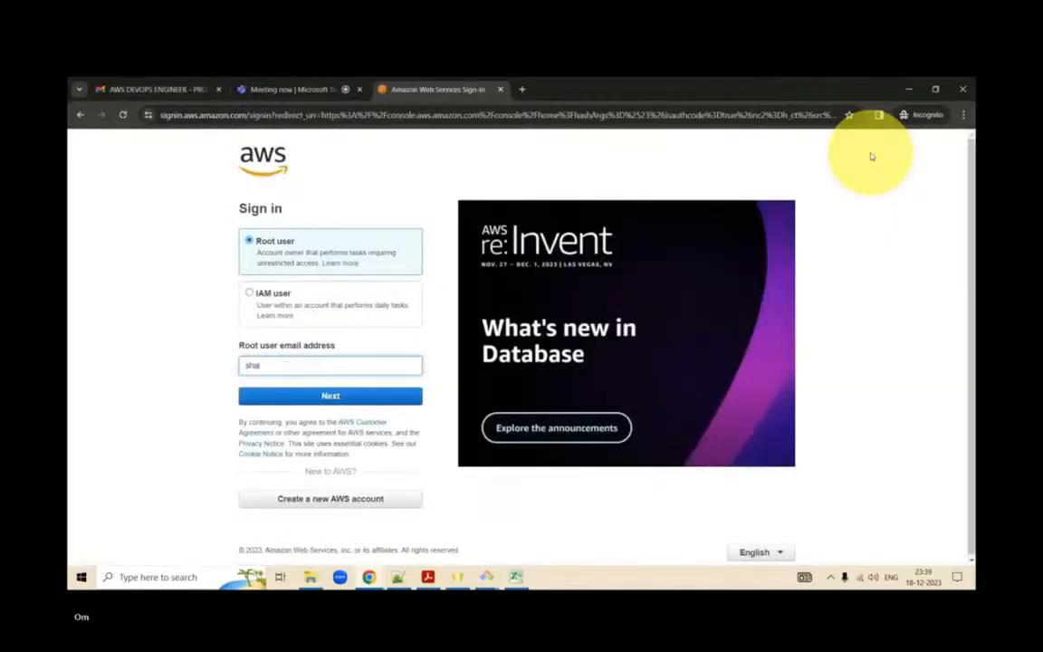
key(Return)
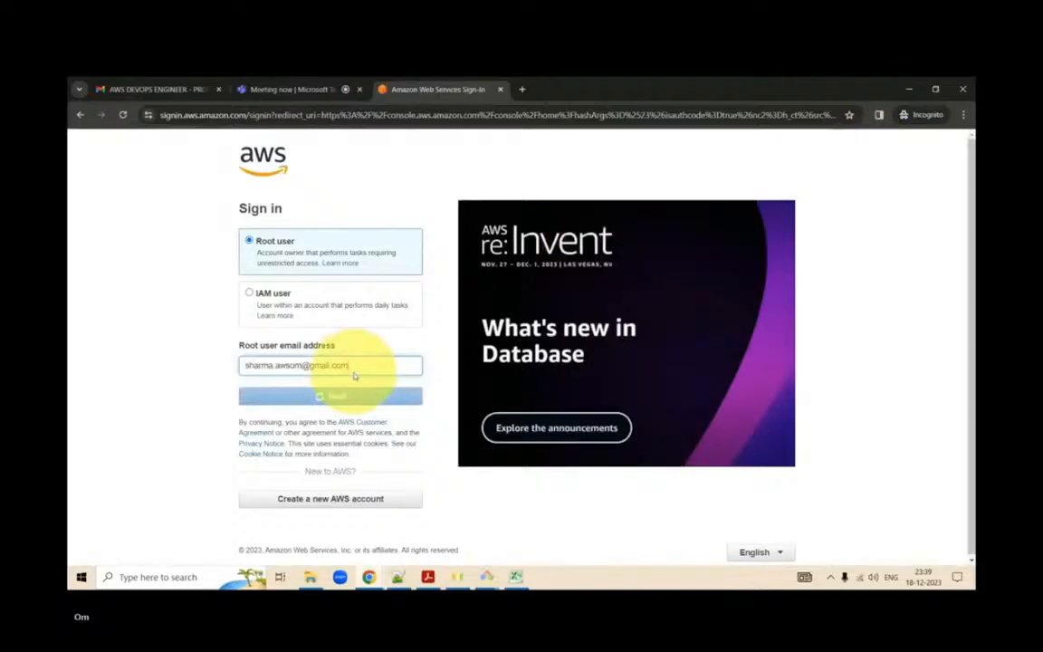
text(********)
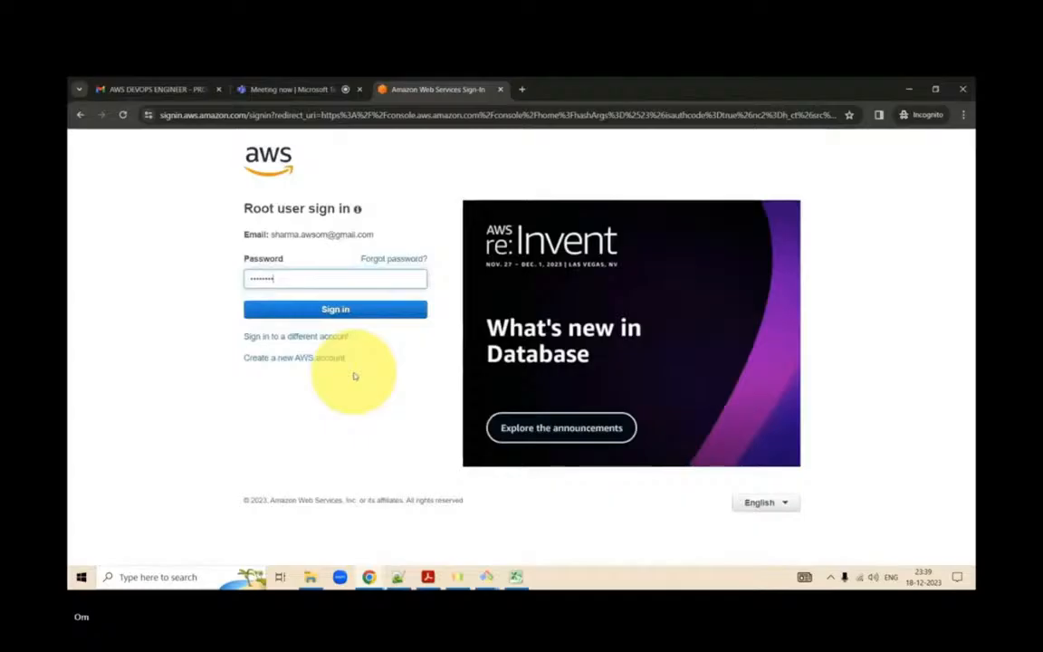
key(Return)
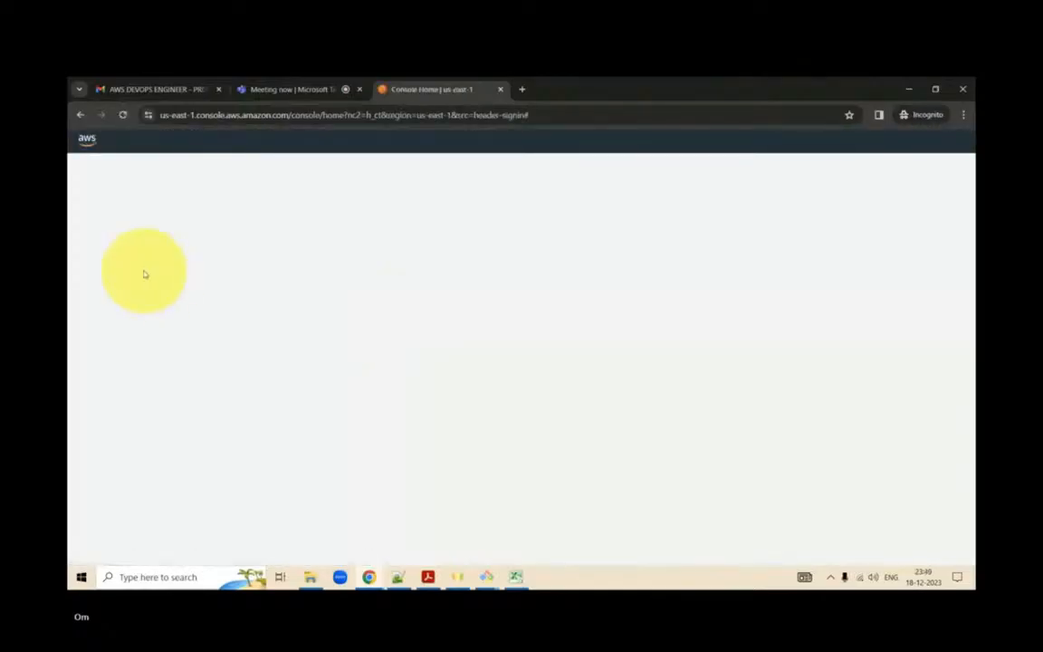
- Duplicate the Console Home tab and open S3 from the recently visited services in the original tab
right_click(443, 92)
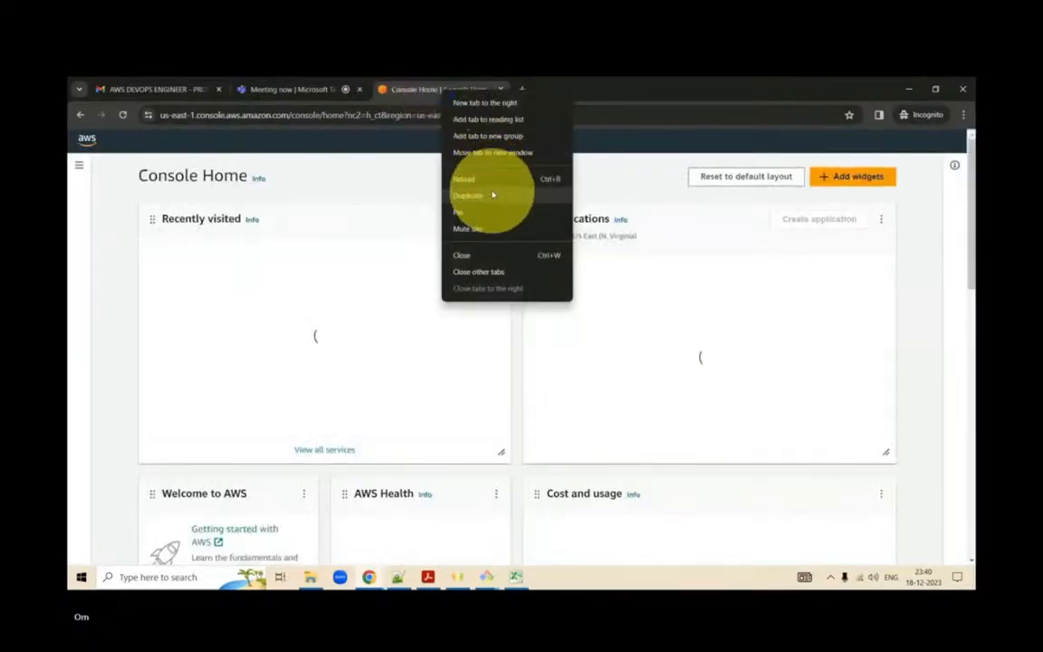
click(492, 195)
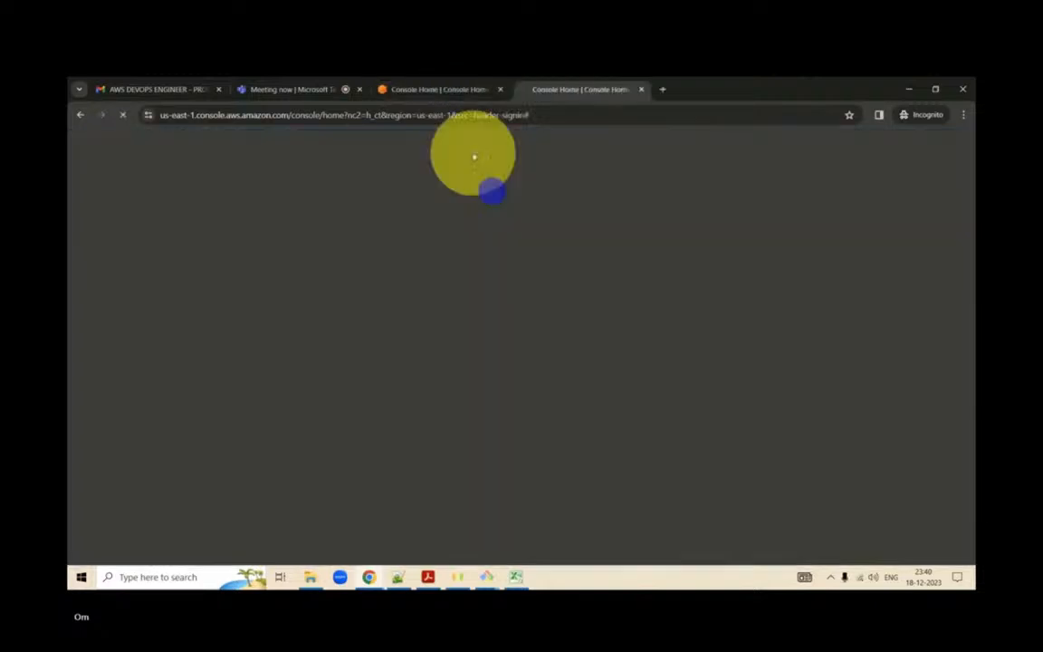
click(431, 89)
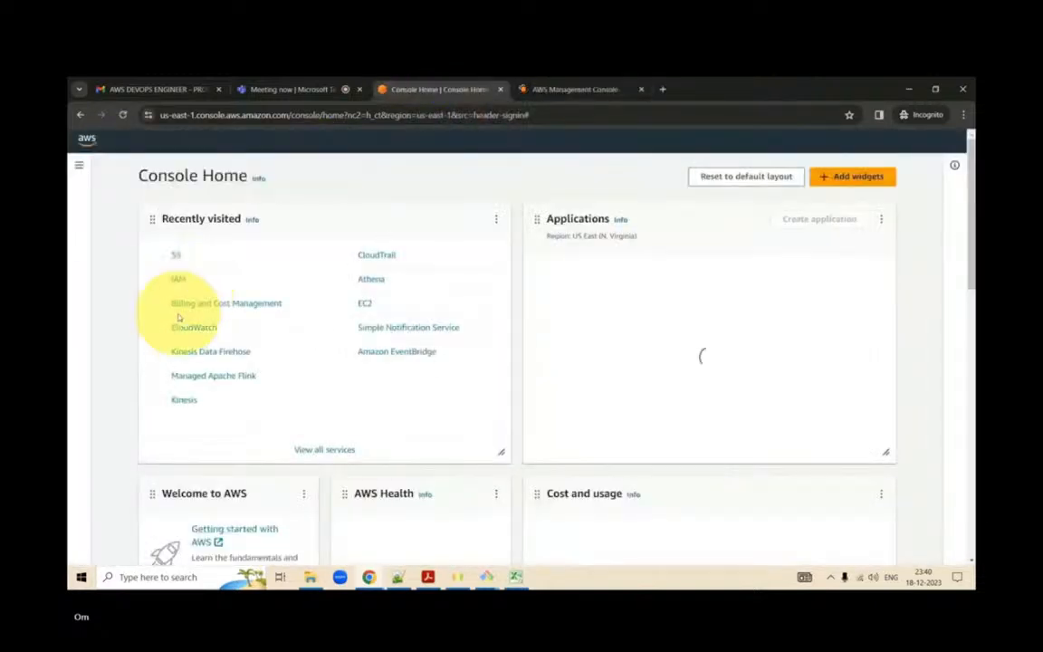
click(178, 257)
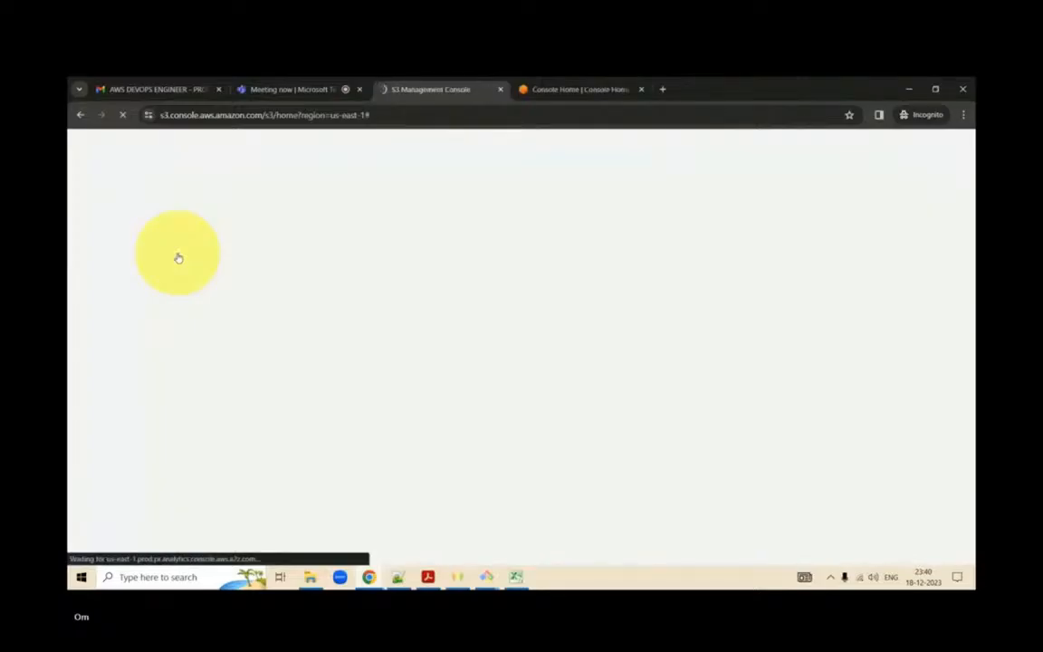
- Open the owner-named bucket in S3 and check its objects for the uploaded sample-file.txt
click(556, 91)
click(437, 90)
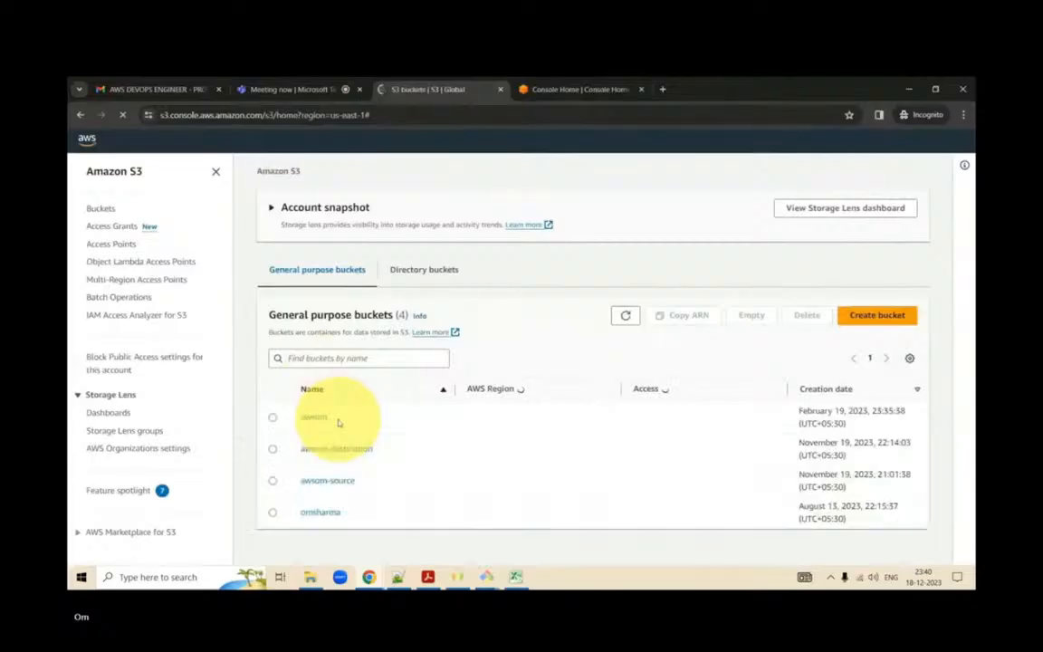
click(321, 513)
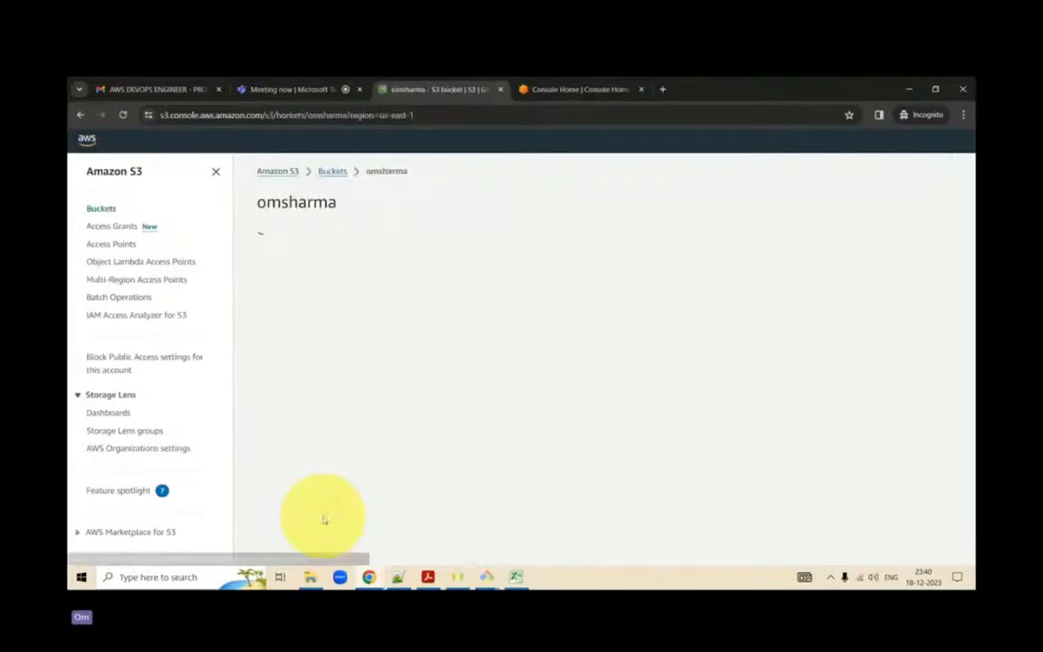
click(535, 83)
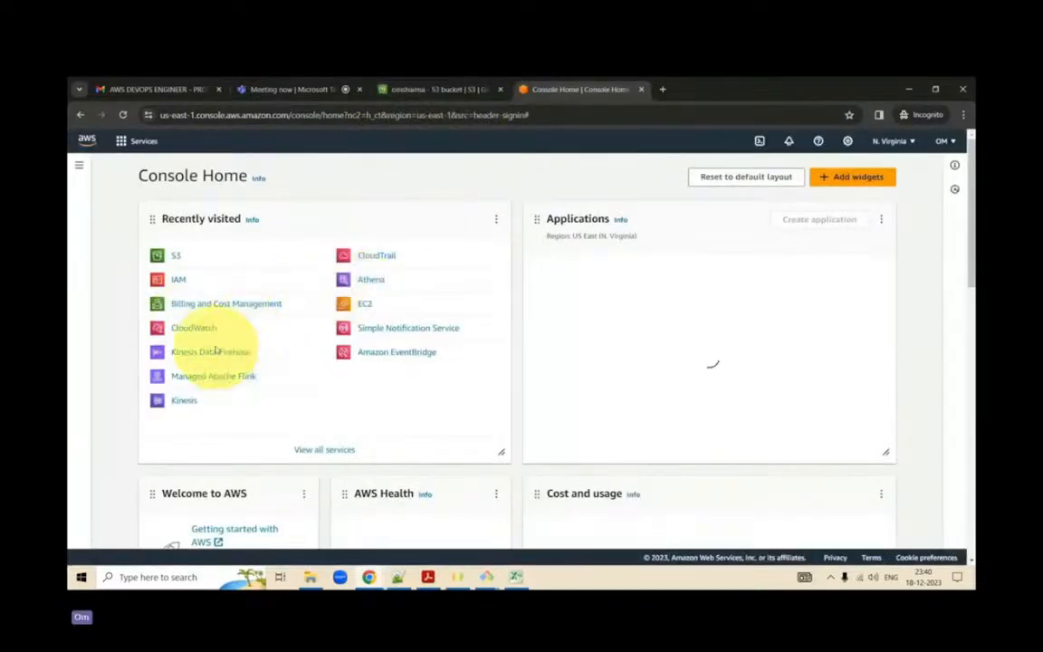
click(417, 89)
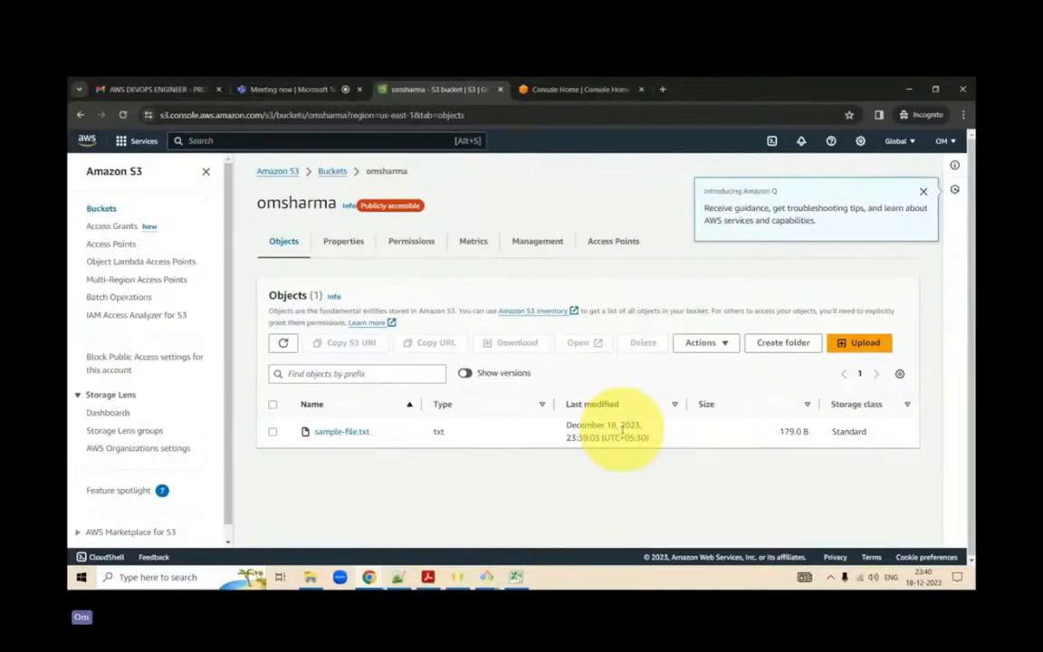
- Search the services for "code com" in the Console Home tab and open CodeCommit
click(572, 83)
click(333, 140)
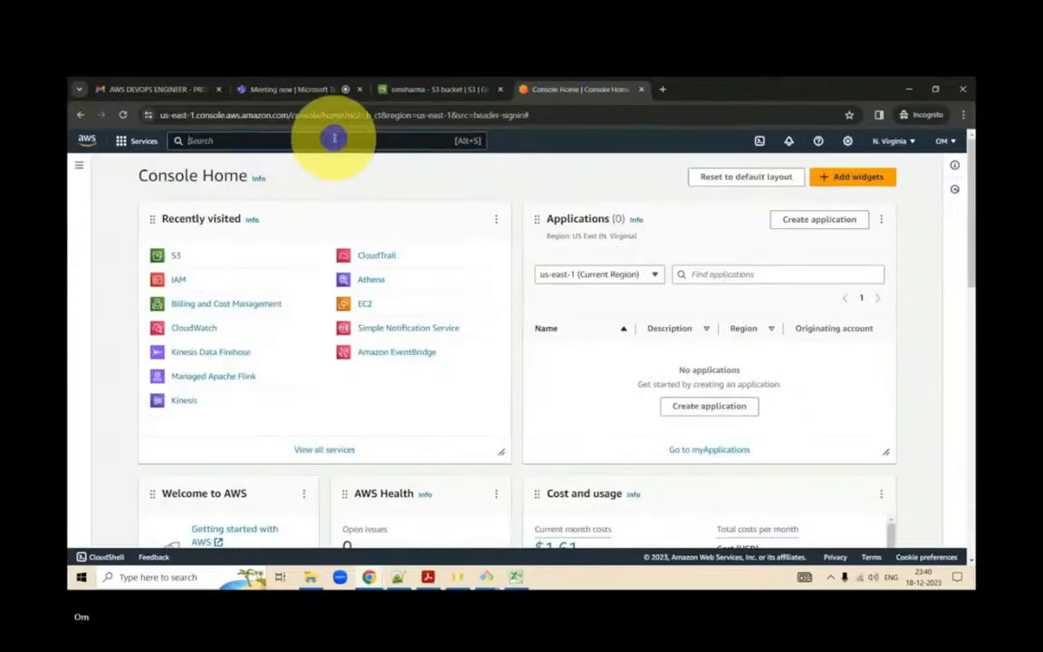
text(codce)
key(BackSpace)
key(BackSpace)
text(e com)
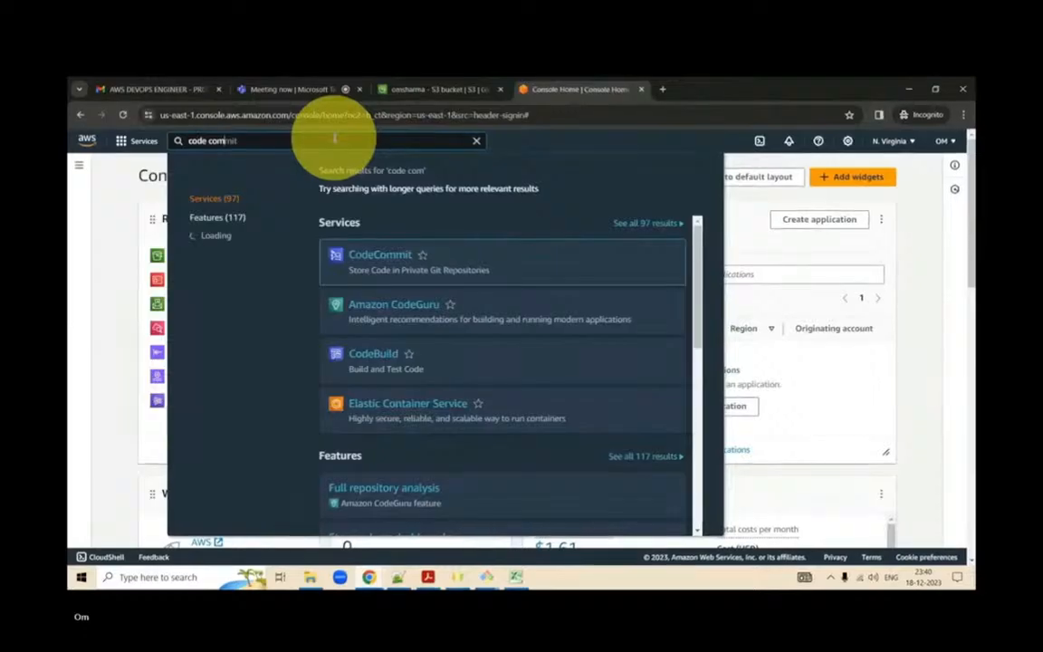
click(375, 256)
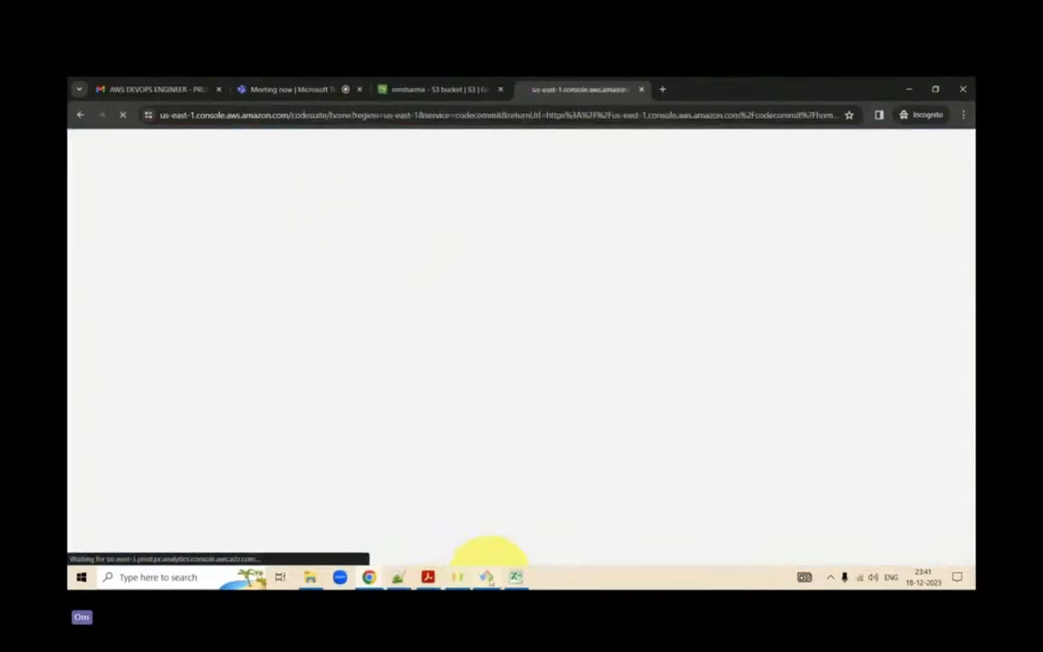
- Switch to the Git Bash window at /c/Users/awsom and clear its terminal with the clear command
mouse_move(486, 577)
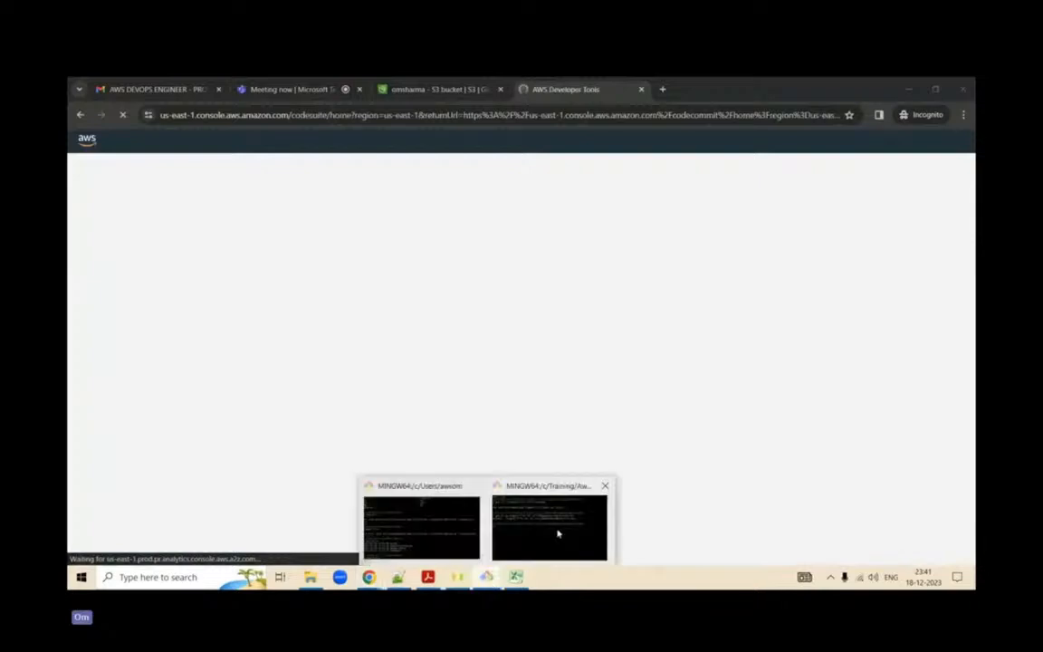
click(558, 535)
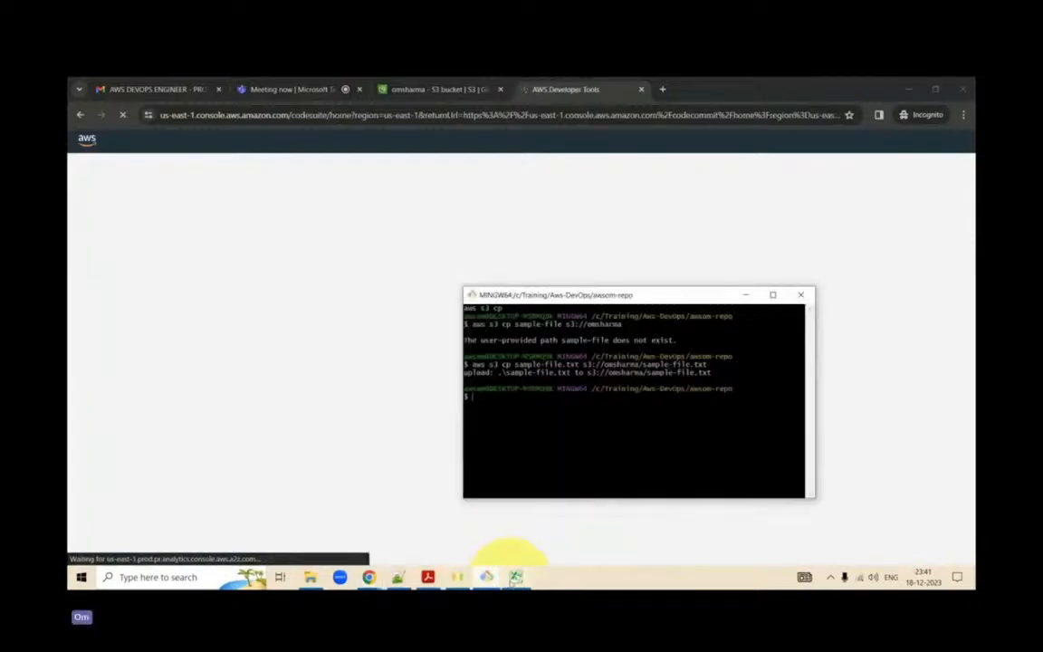
mouse_move(485, 573)
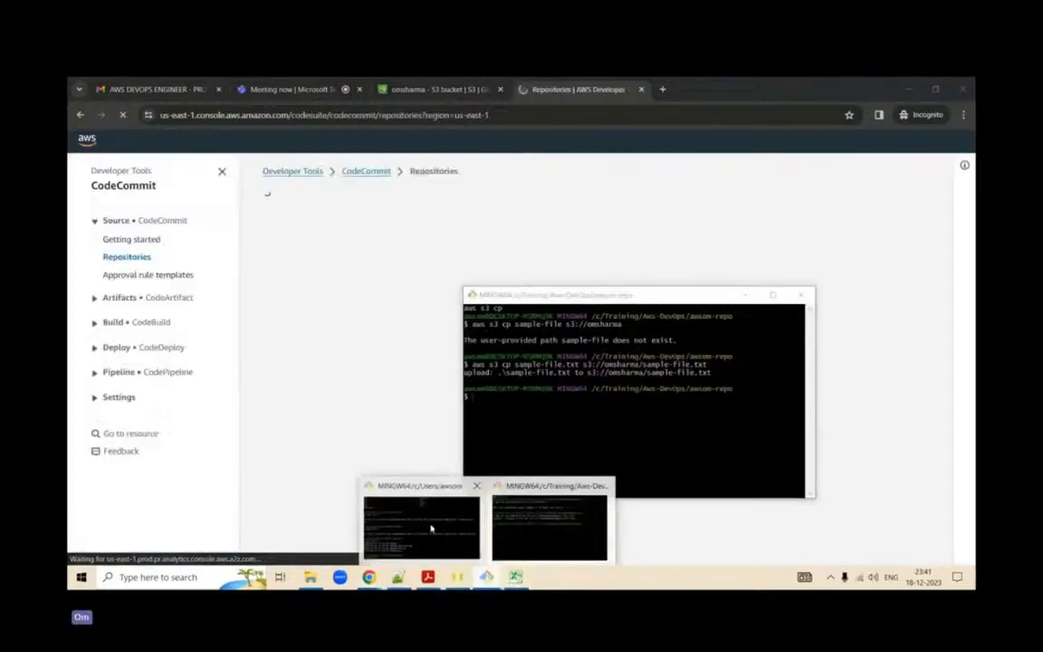
click(431, 528)
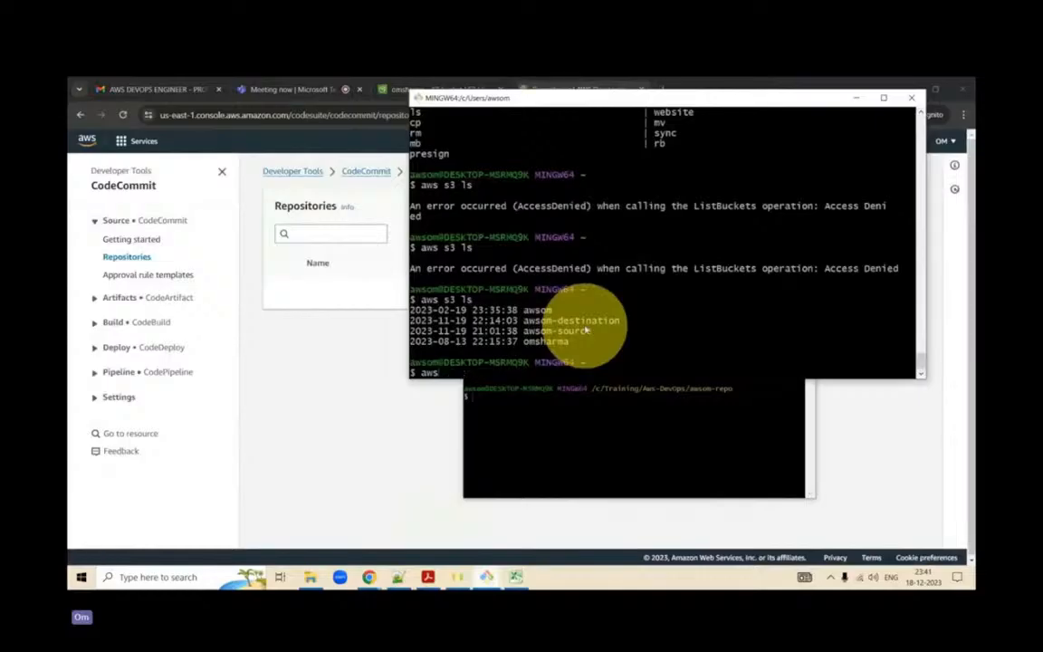
text(clear)
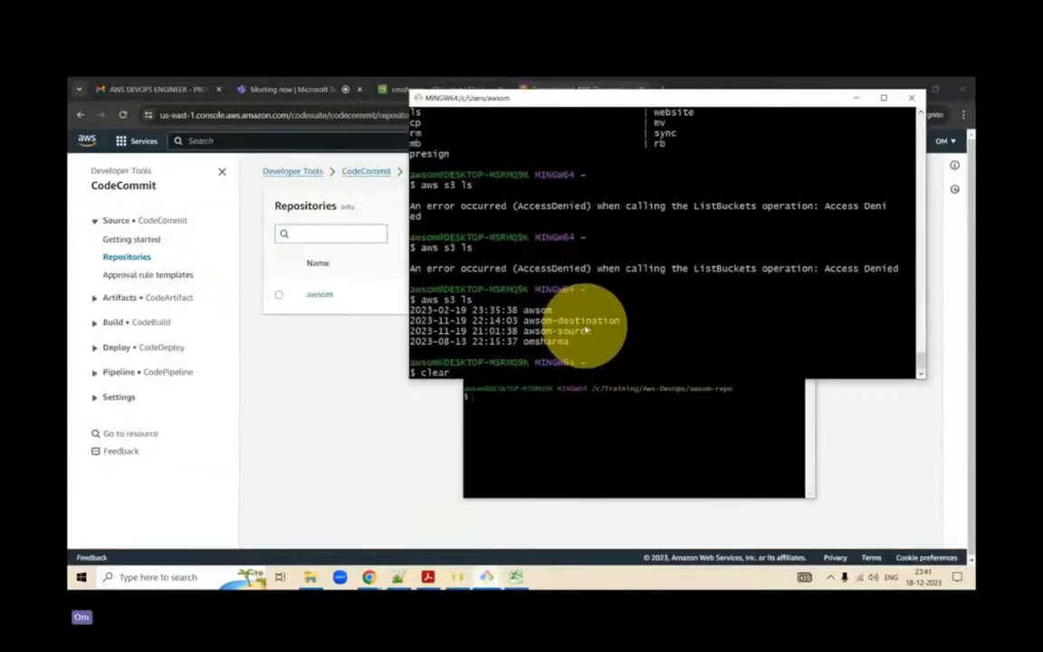
key(Return)
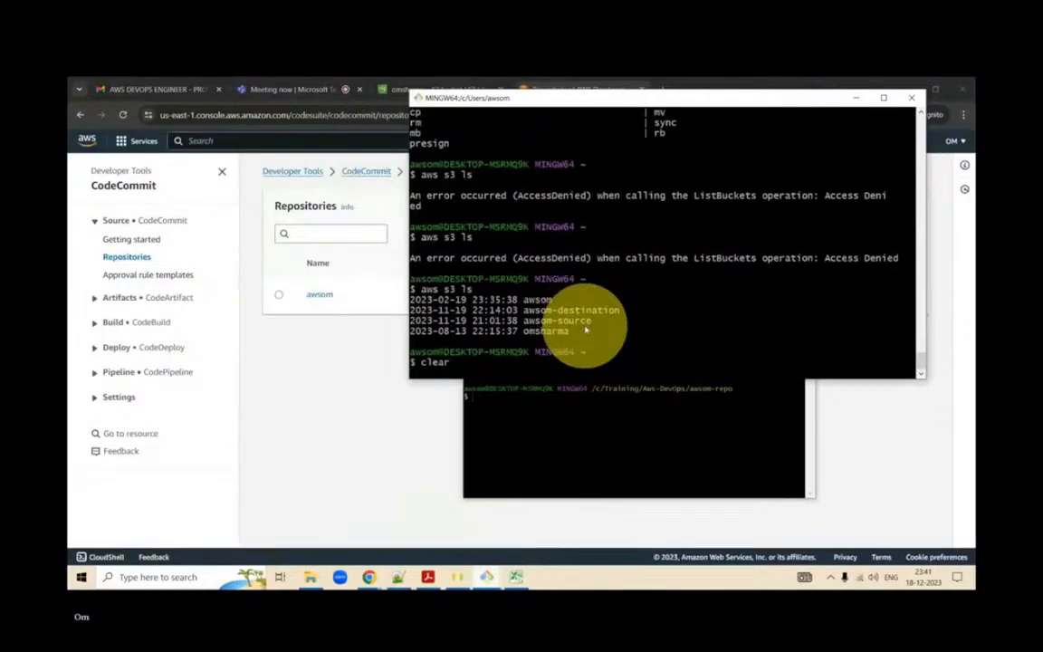
key(Return)
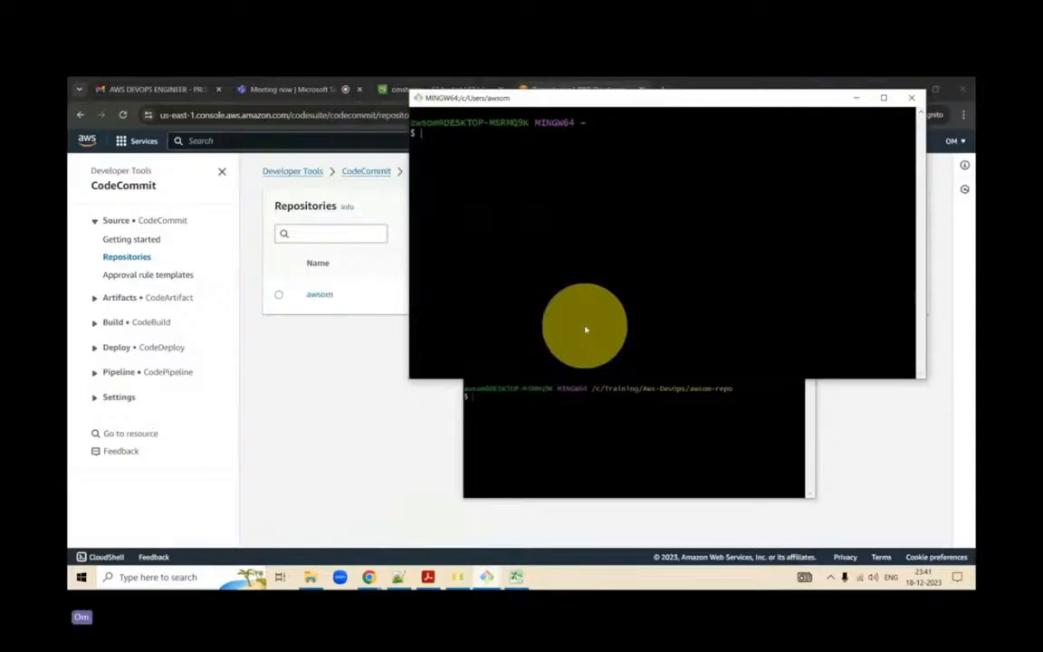
- Run aws configure in the cleared Git Bash terminal
text(aws configure)
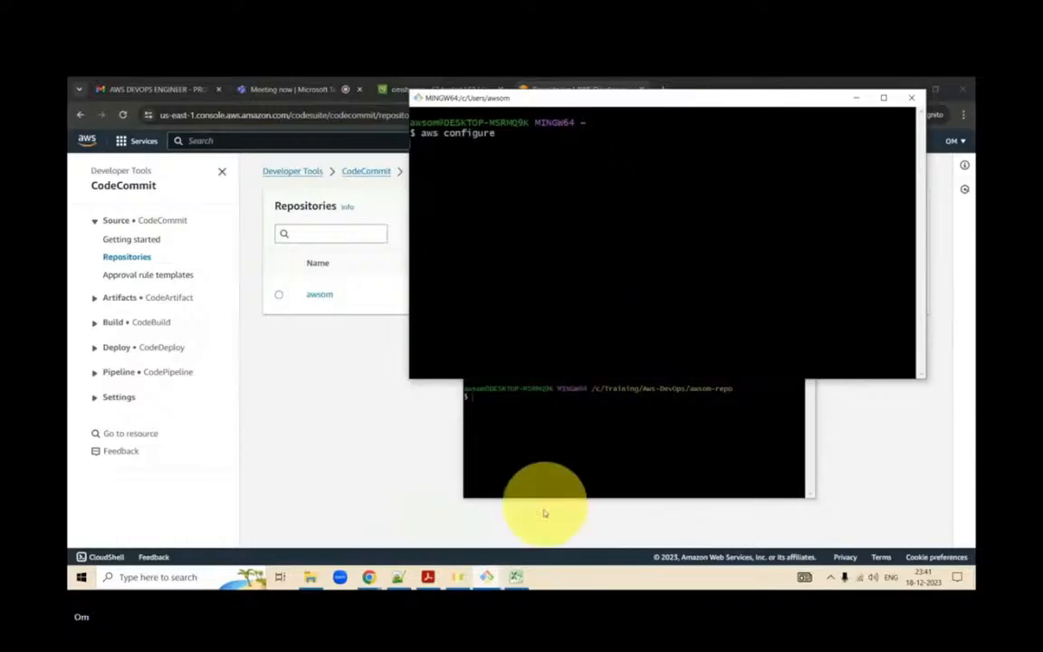
mouse_move(522, 582)
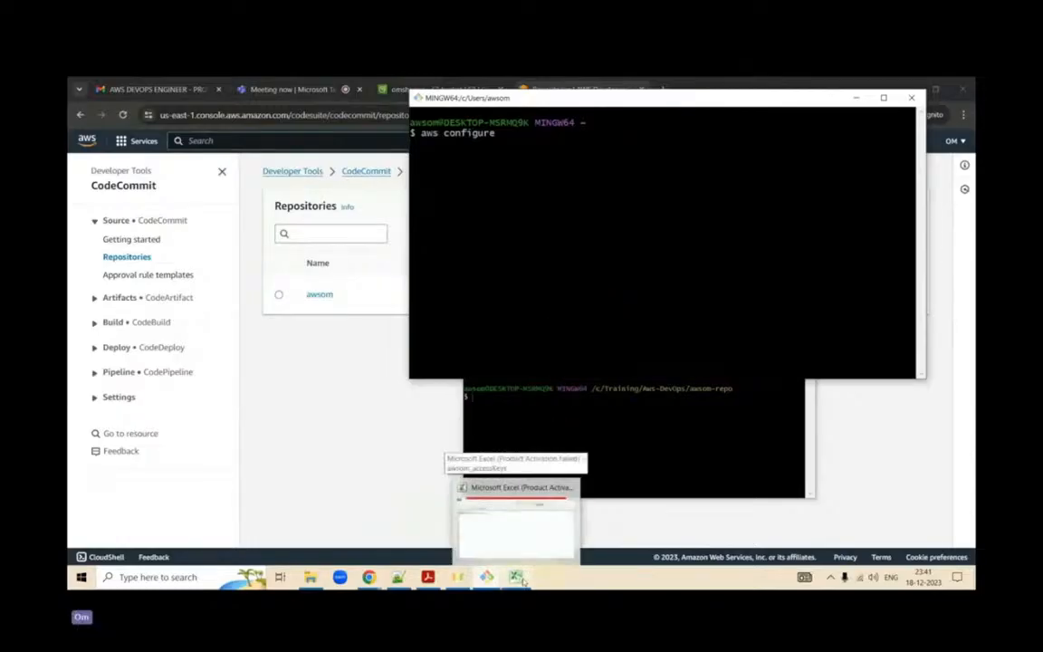
key(Return)
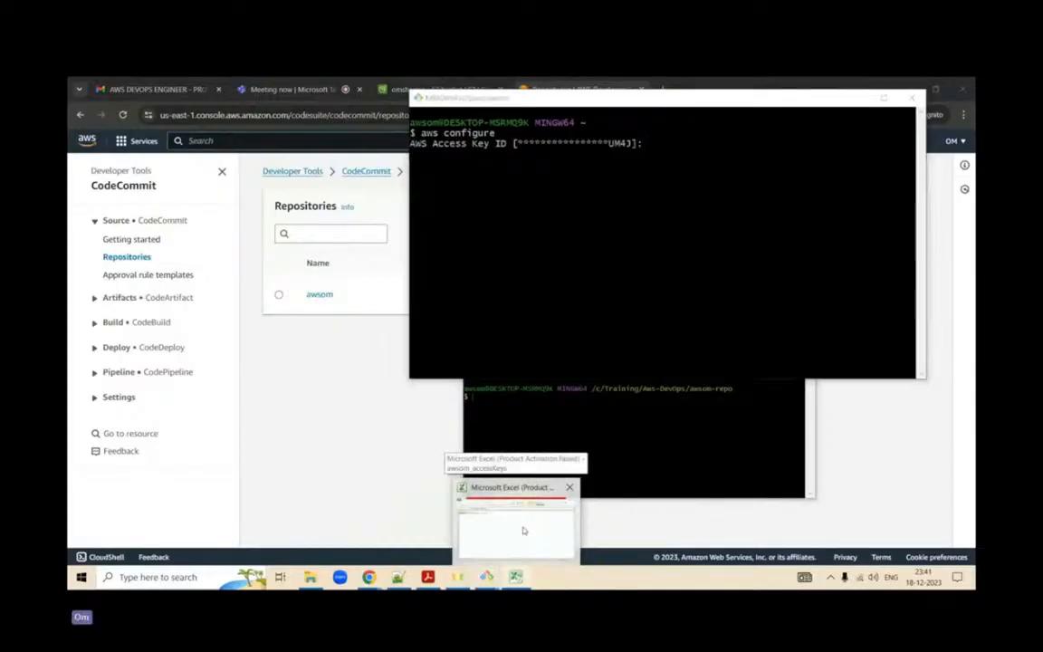
- Copy the access key ID from cell A2 of the awsom_accessKeys workbook in Excel and enter it at the AWS Access Key ID prompt
click(523, 541)
click(113, 200)
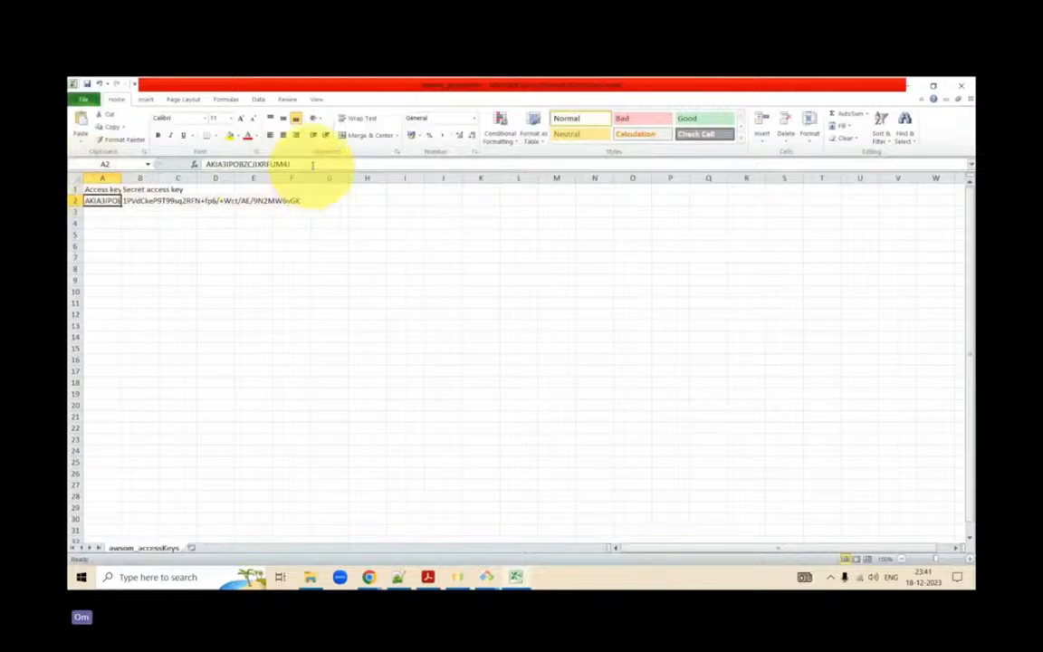
drag(300, 164, 206, 164)
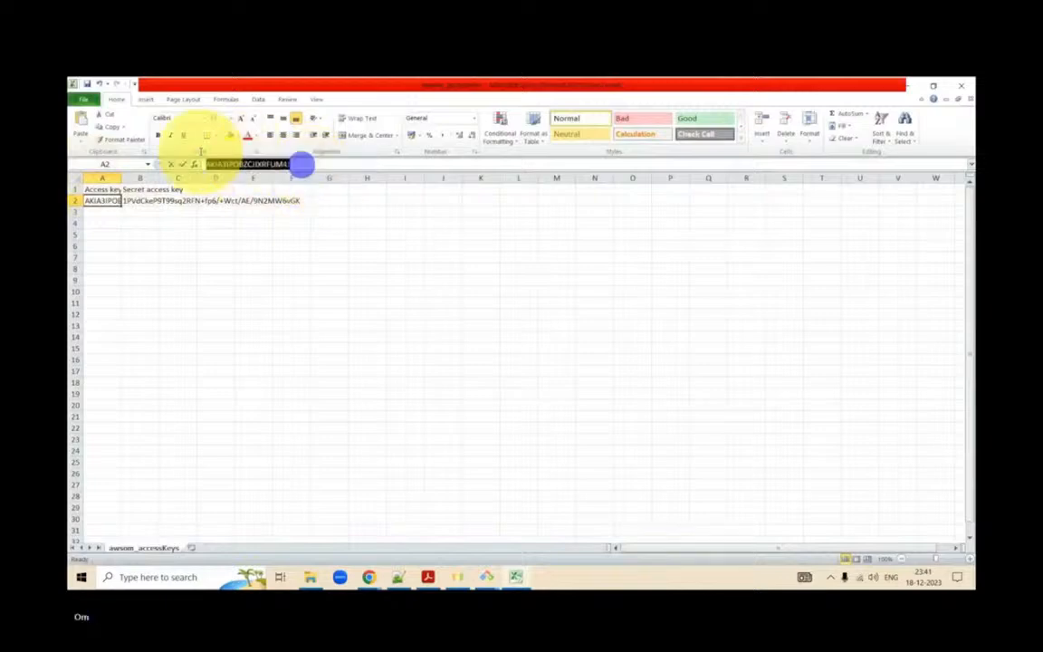
click(906, 85)
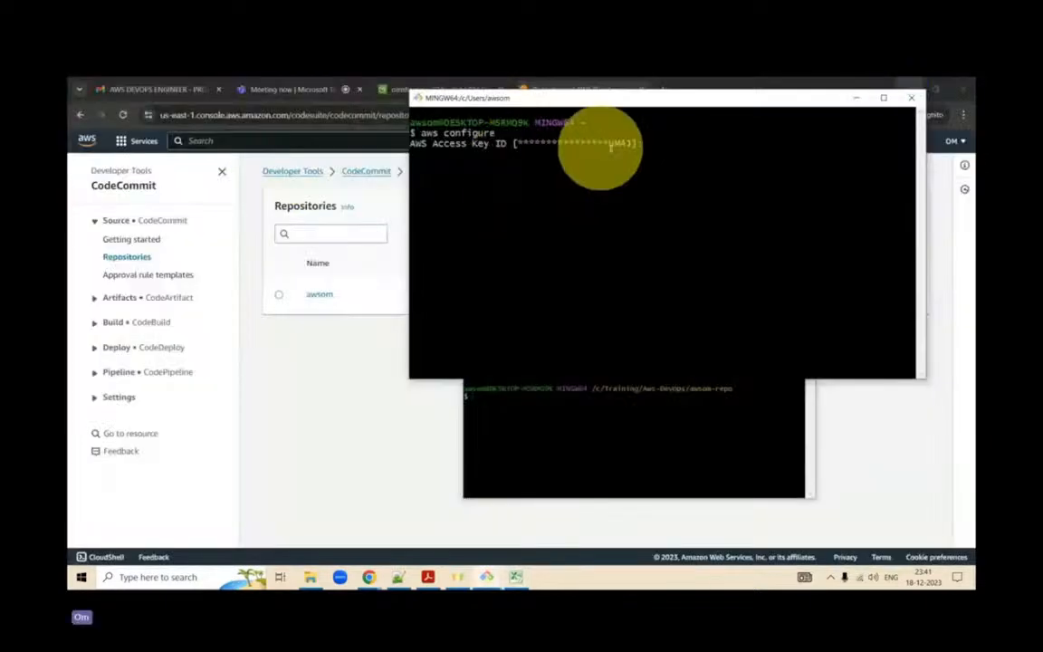
right_click(678, 145)
click(738, 179)
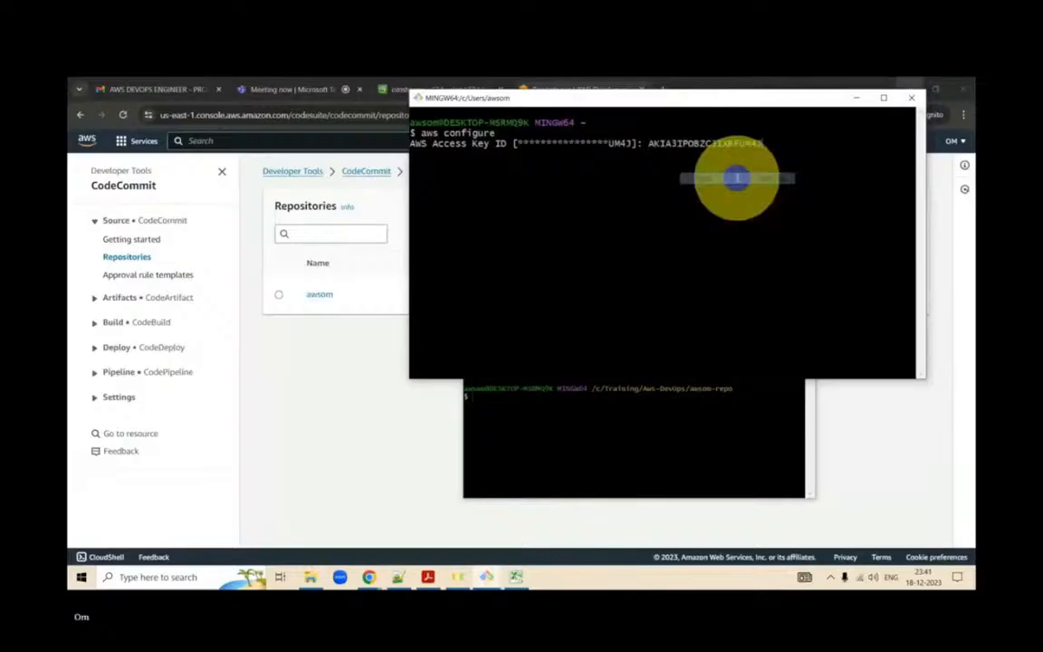
key(Return)
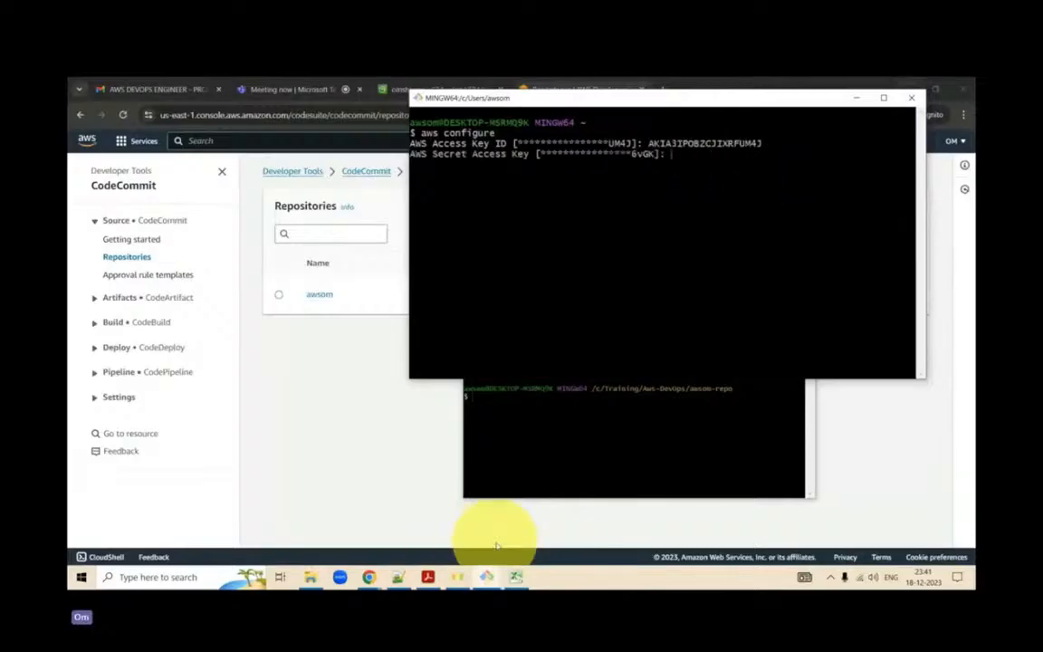
- Copy the secret access key from cell B2 of the awsom_accessKeys workbook in Excel and enter it at the Git Bash AWS Secret Access Key prompt
click(517, 575)
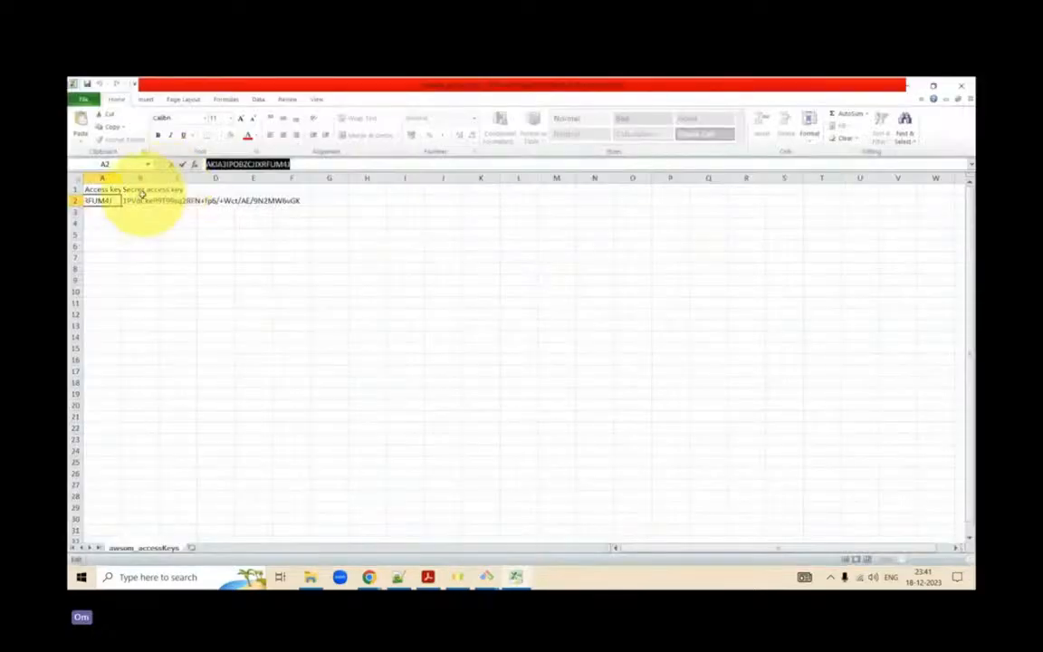
click(141, 200)
click(335, 164)
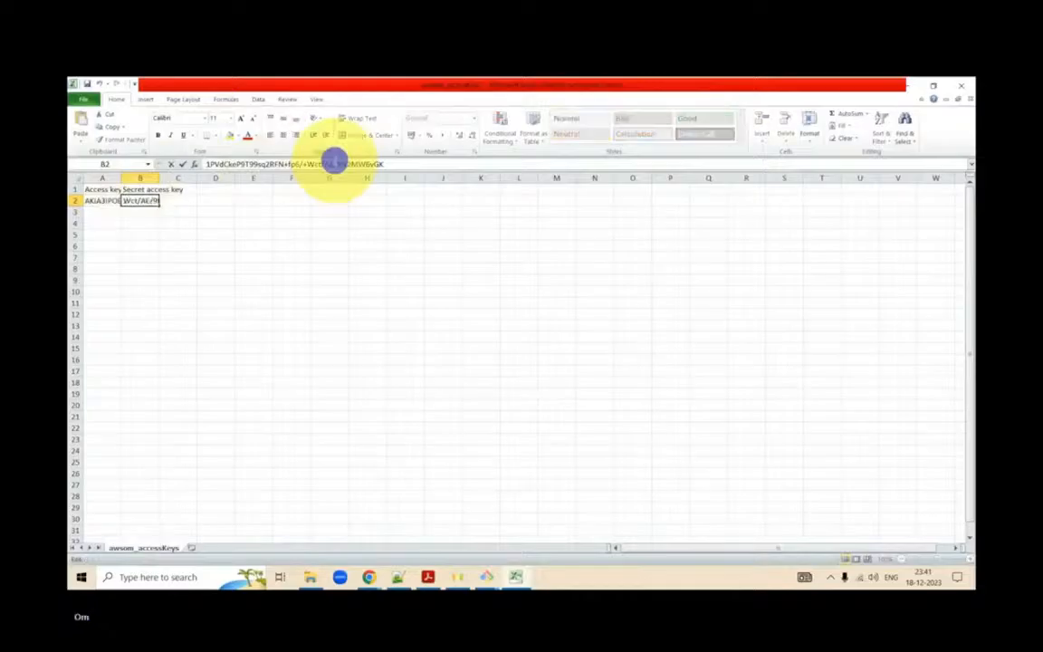
drag(385, 164, 190, 164)
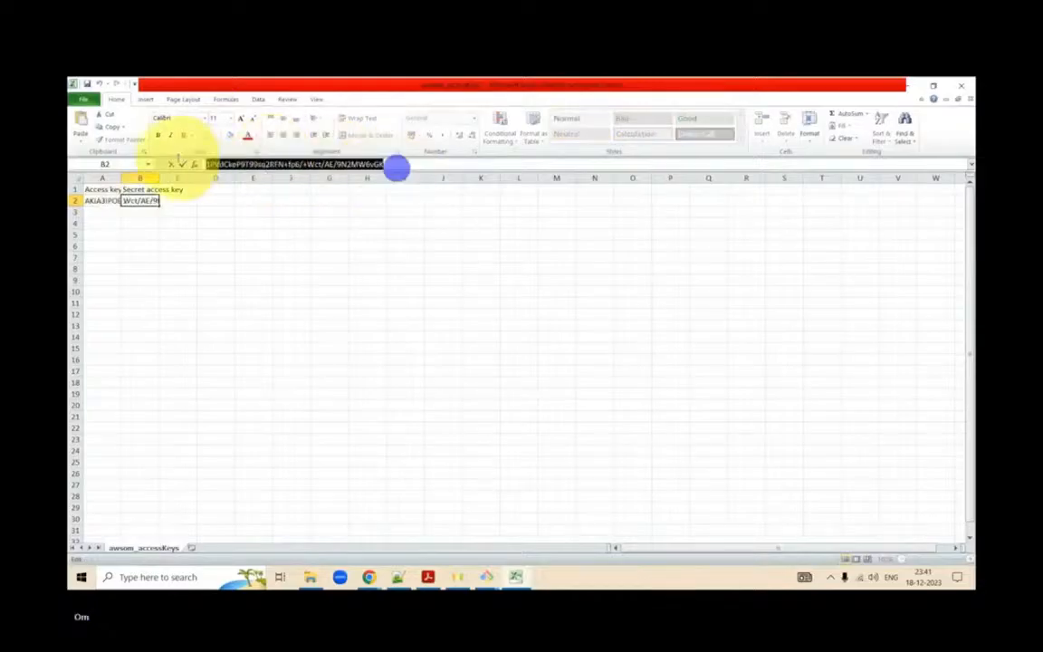
click(916, 86)
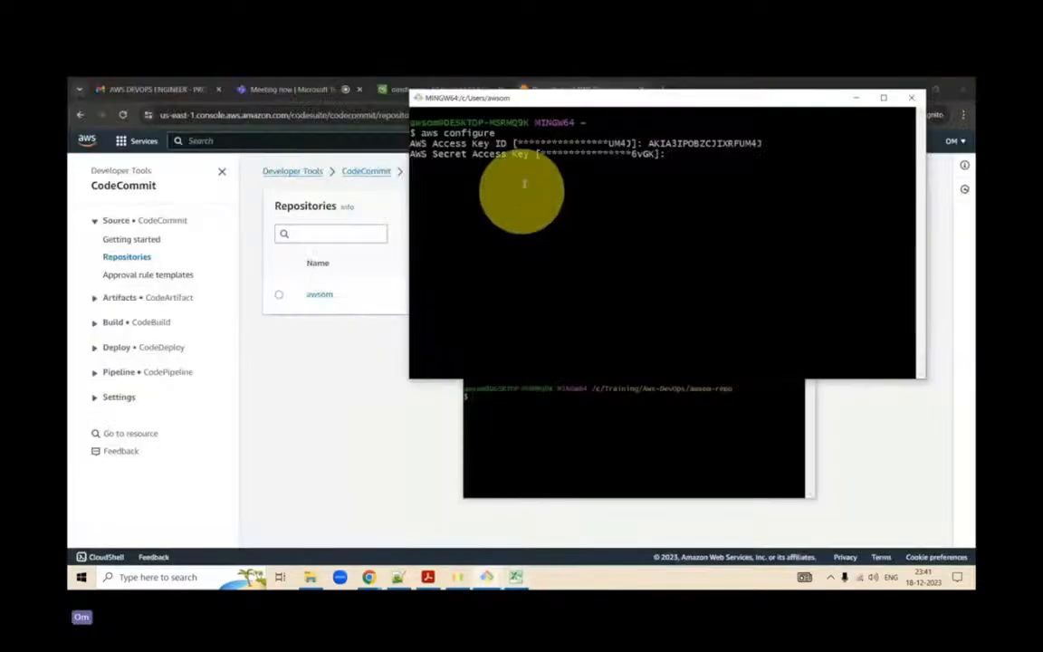
right_click(689, 156)
click(713, 189)
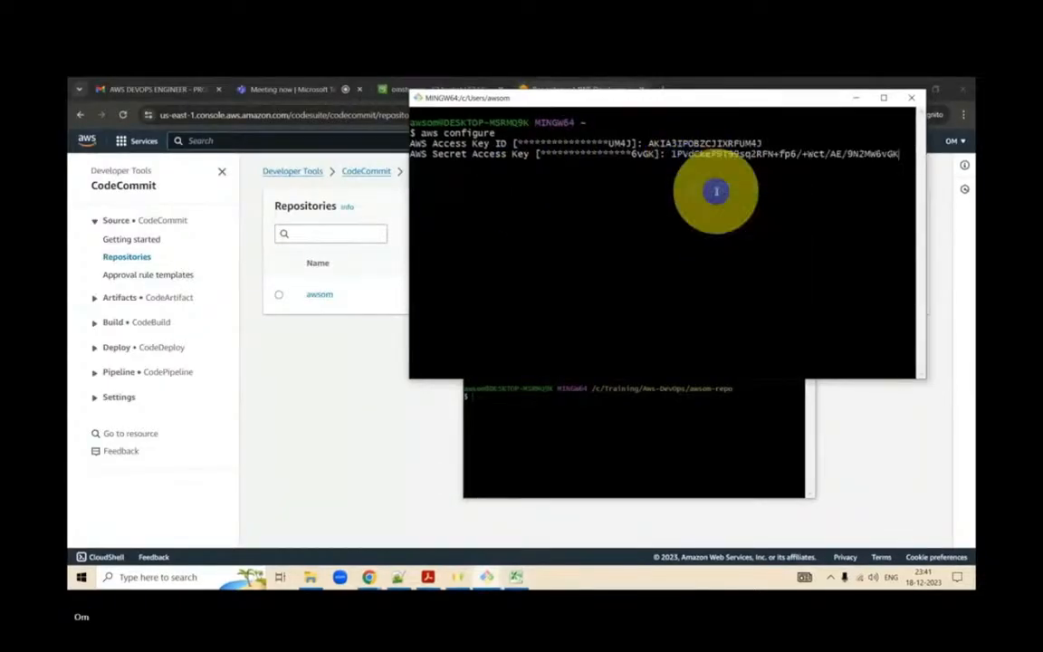
key(Return)
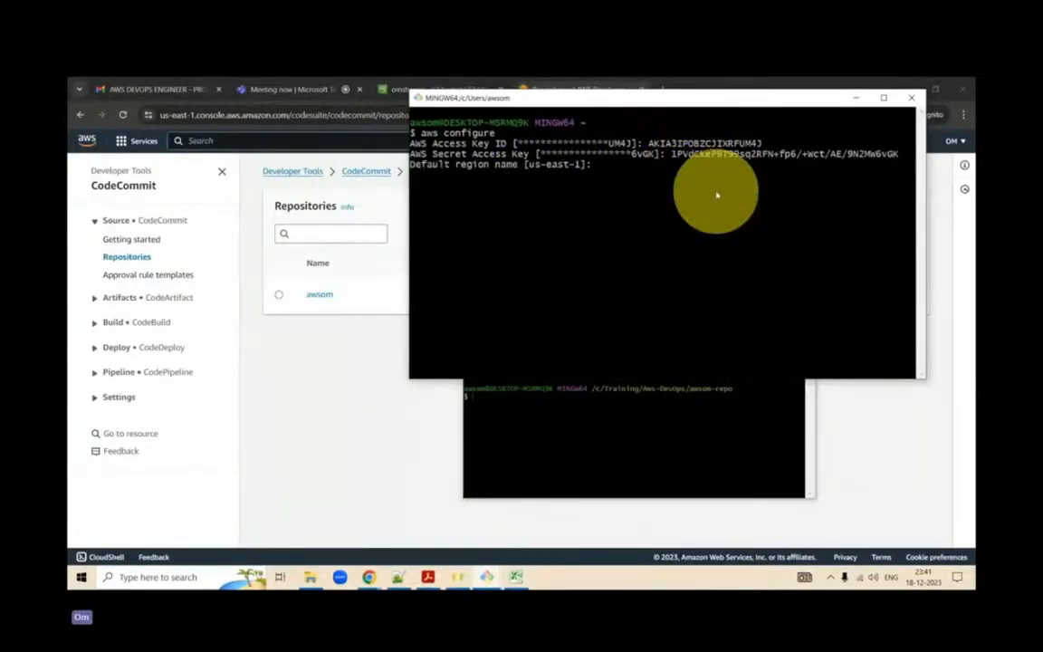
- Set the default region name to us-east-1 and leave the default output format blank
text(us-east-1)
key(Return)
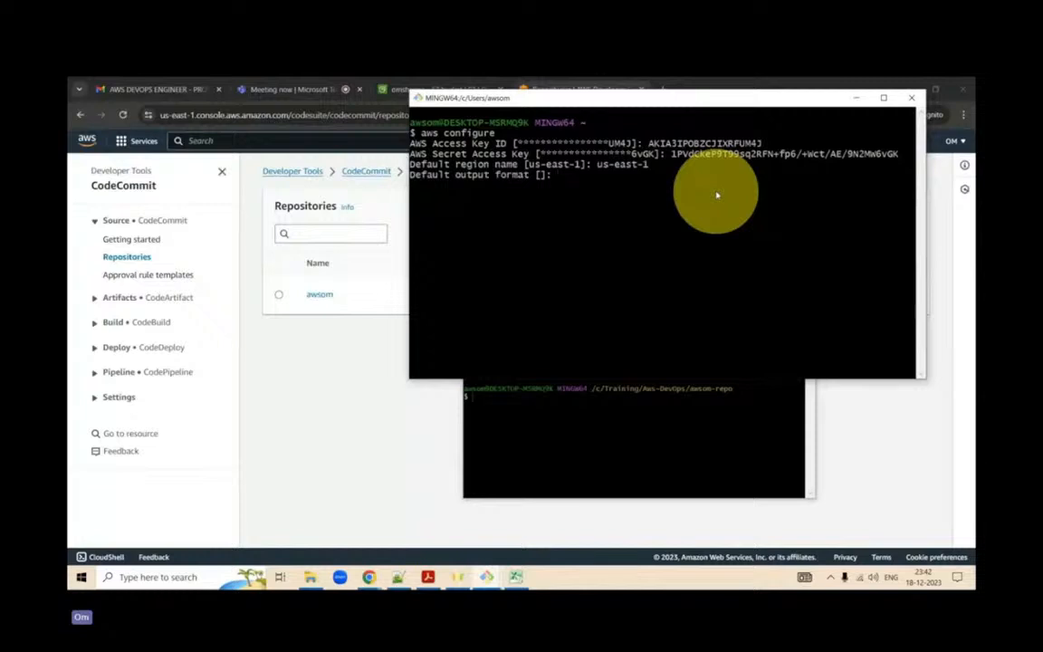
key(Return)
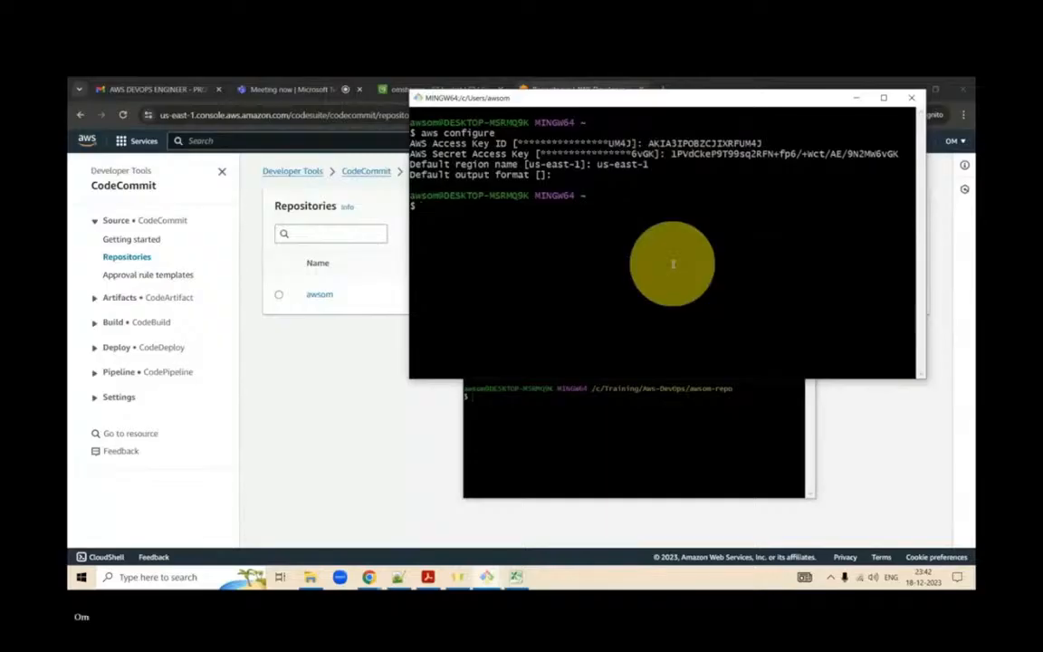
- List the account's S3 buckets with the aws s3 ls command
text(aws s3 ls)
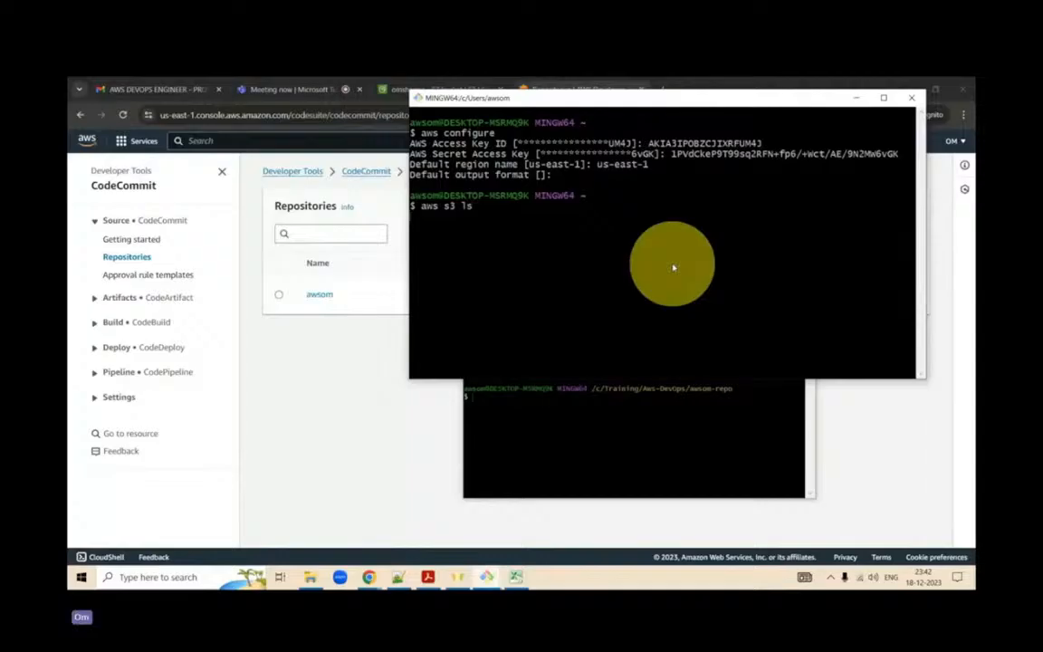
key(Return)
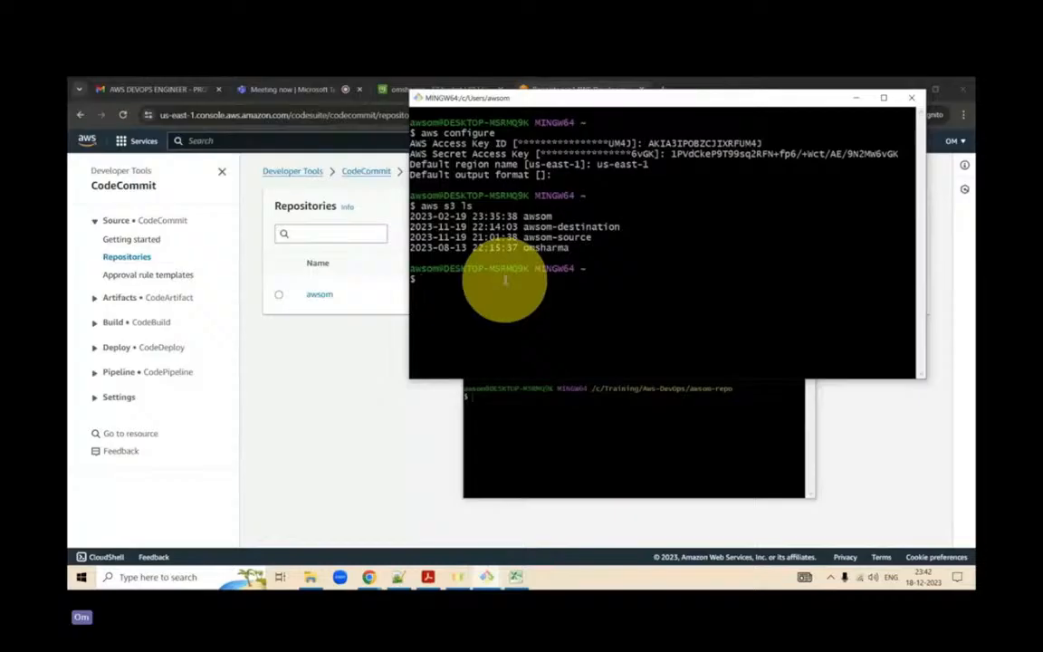
key(Up)
key(Up)
key(Up)
key(Down)
key(Down)
key(Up)
key(BackSpace)
key(BackSpace)
key(BackSpace)
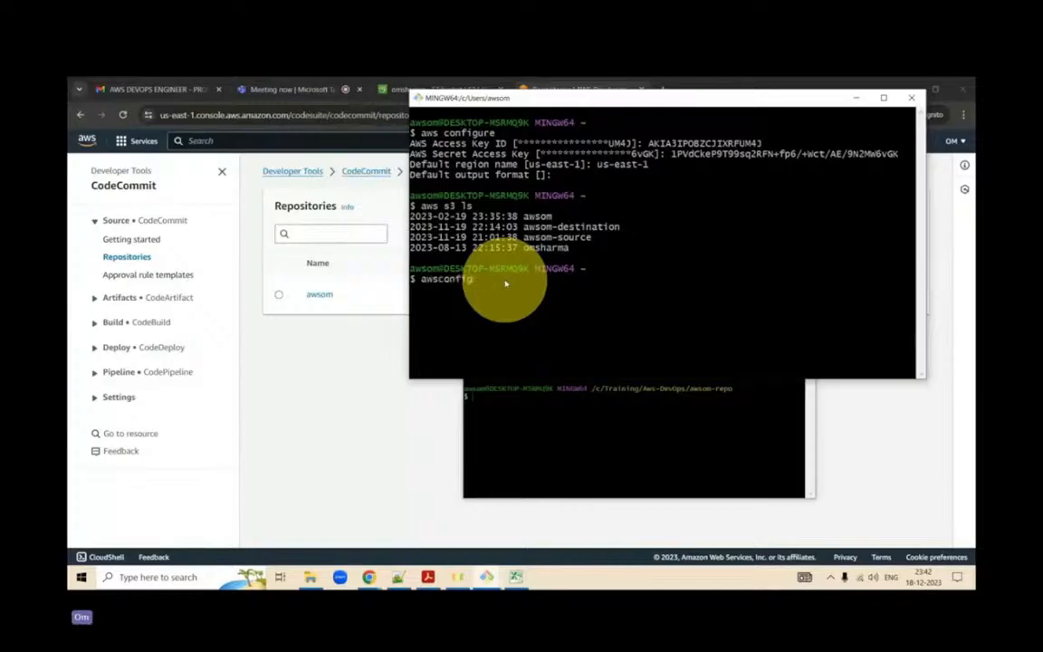
- Copy "aws s3 cp sample-file.txt s3://omsharma/sample-file.txt" from the awsom-repo terminal and paste it at the emptied prompt of the /c/Users/awsom terminal
click(542, 396)
drag(722, 369, 698, 366)
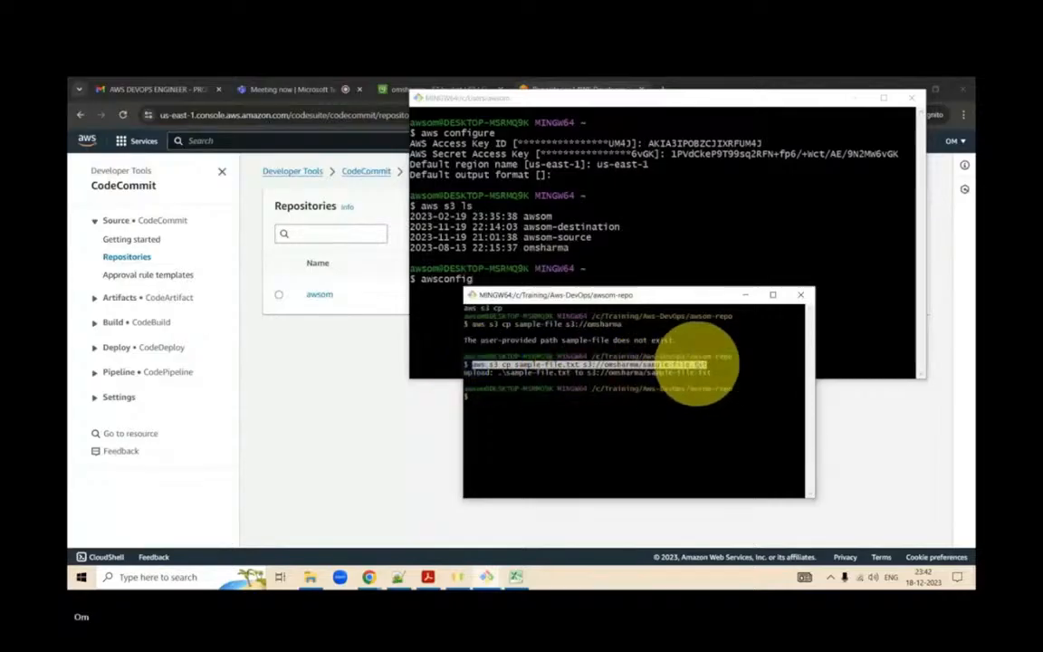
right_click(696, 372)
click(730, 391)
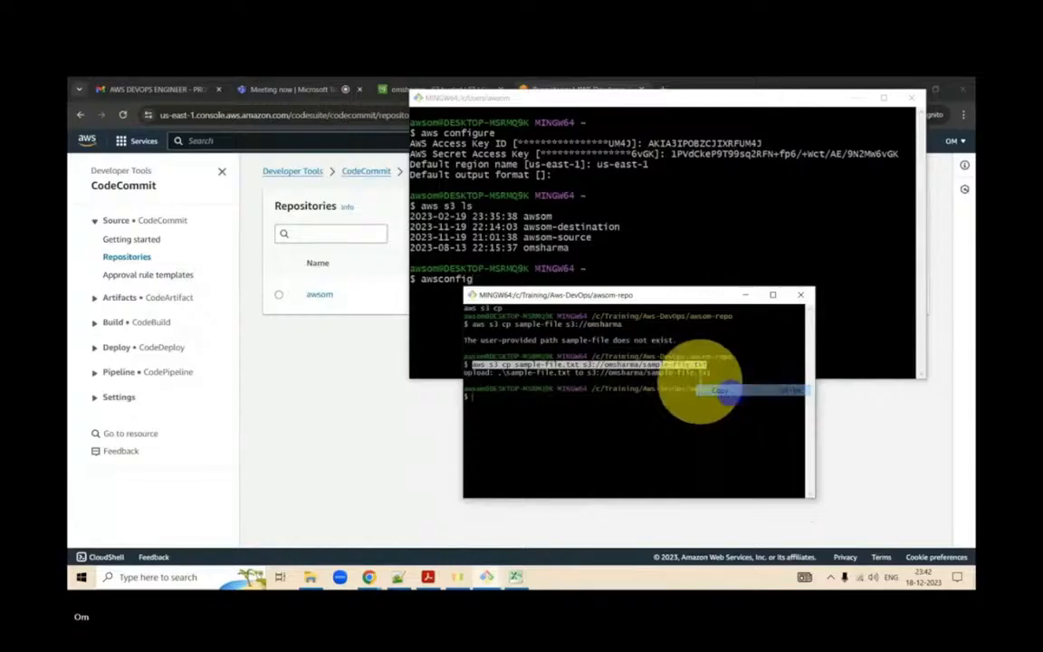
click(513, 284)
key(BackSpace)
key(BackSpace)
key(BackSpace)
key(BackSpace)
key(BackSpace)
key(BackSpace)
key(BackSpace)
key(BackSpace)
key(BackSpace)
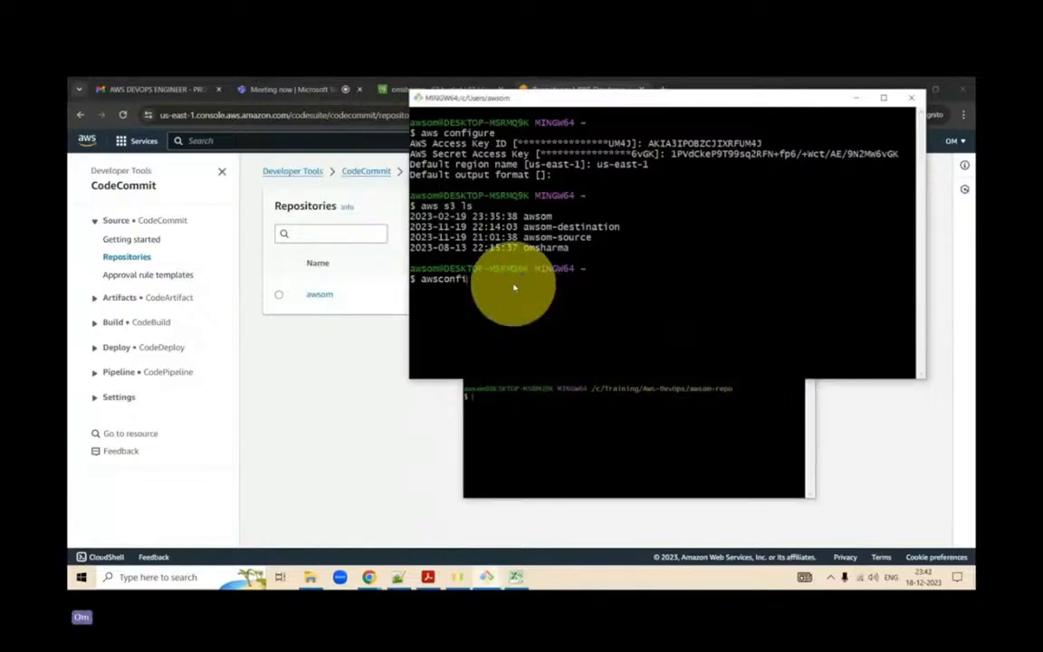
right_click(514, 287)
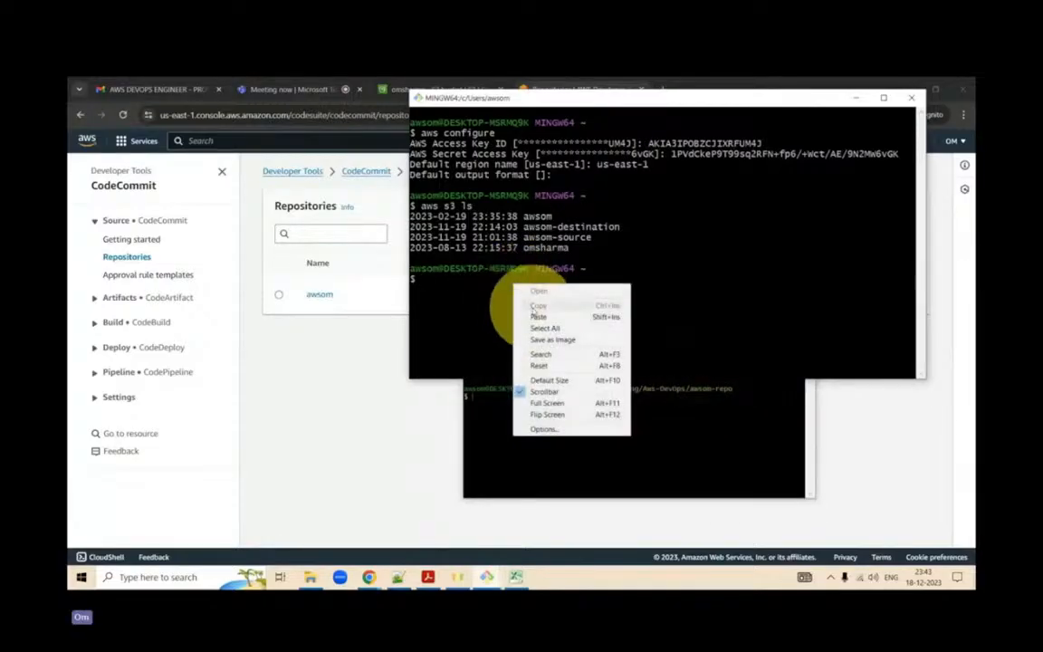
click(537, 316)
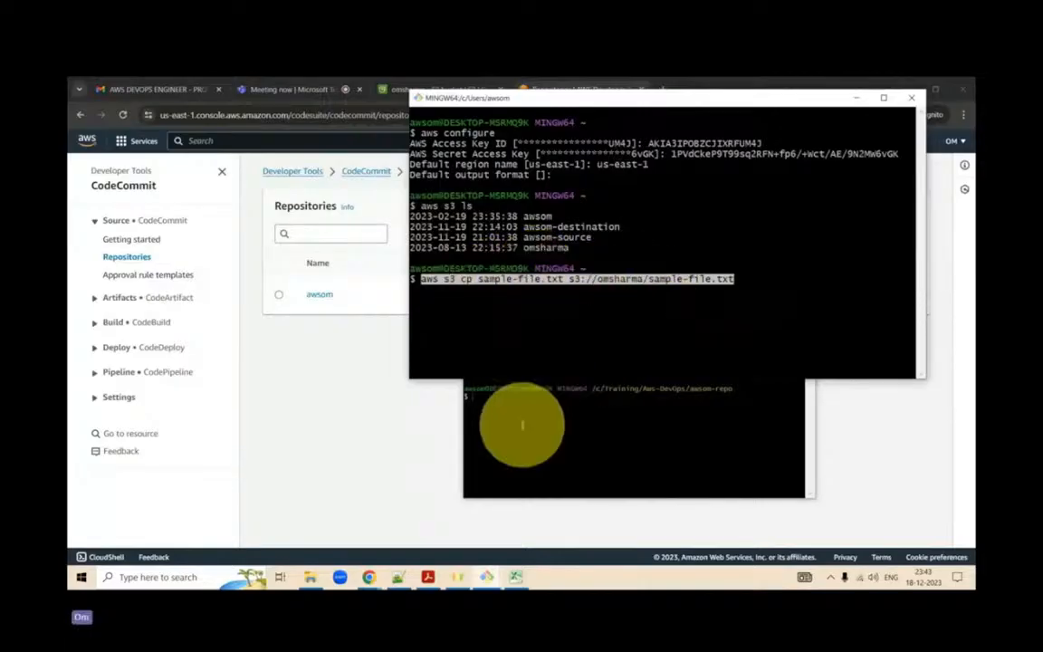
- Clear the awsom-repo Git Bash terminal with the clear command
click(576, 427)
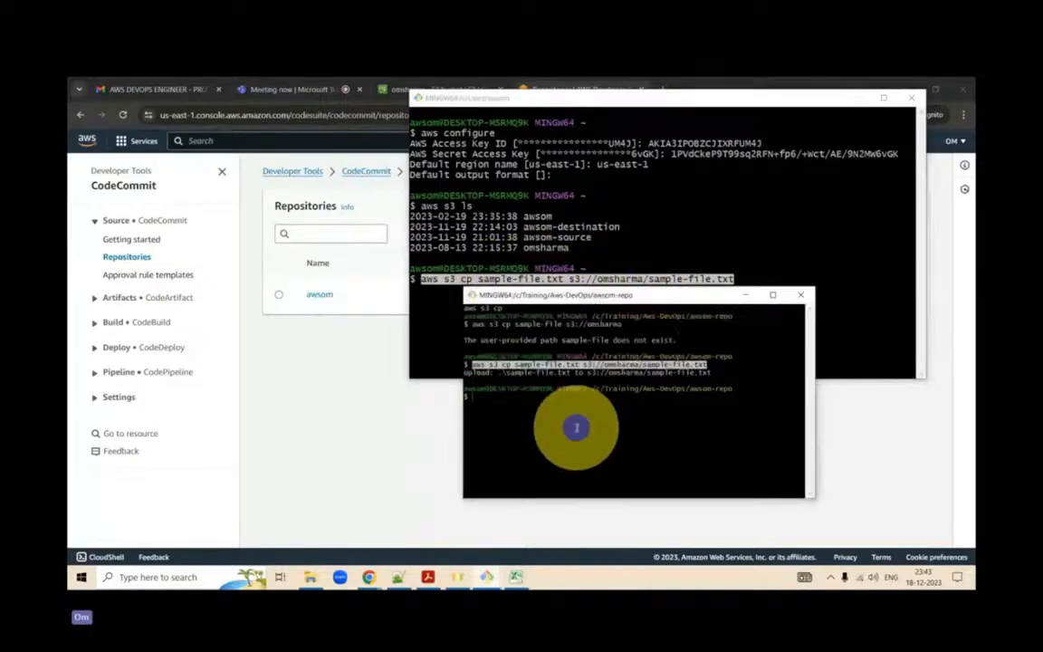
text(clear)
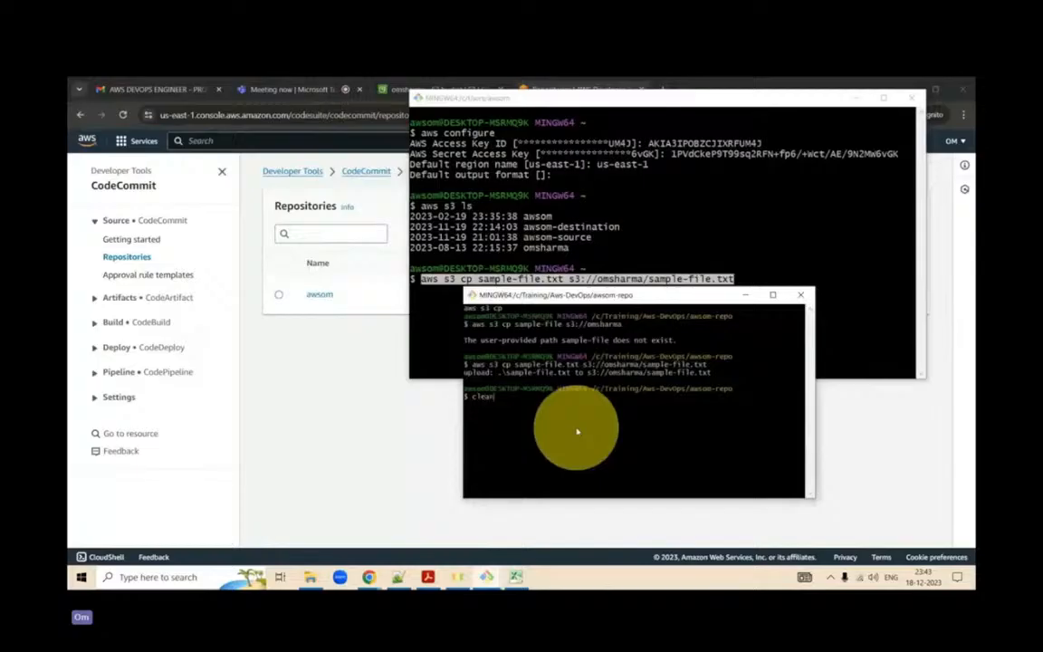
key(Return)
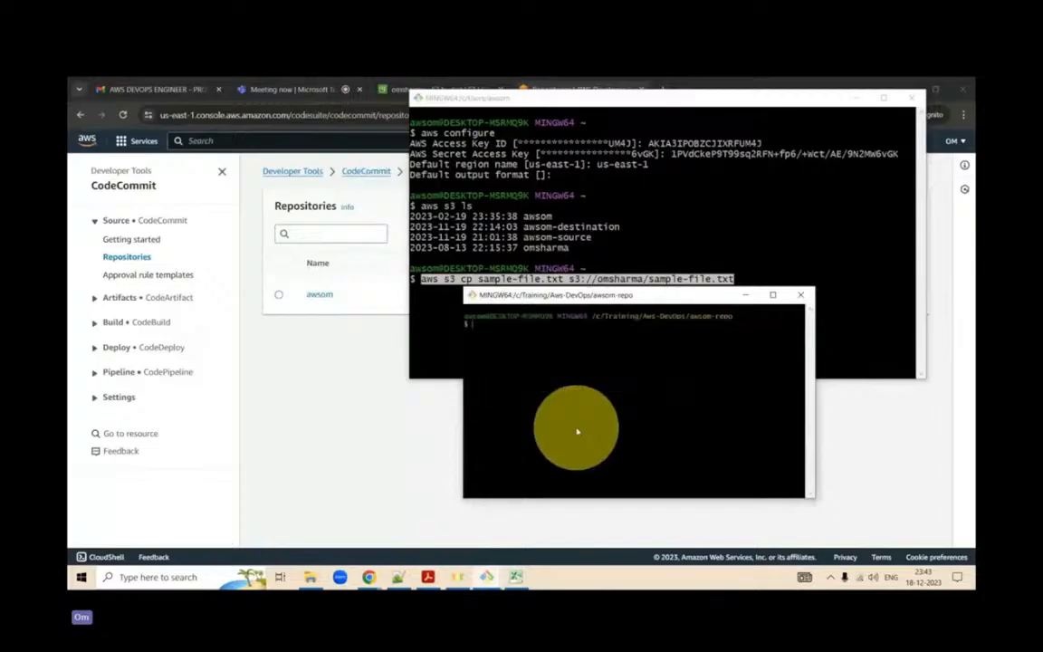
- Minimize the /c/Users/awsom terminal window, then move and enlarge the awsom-repo terminal window over the CodeCommit page
click(860, 103)
click(860, 103)
drag(589, 291, 415, 171)
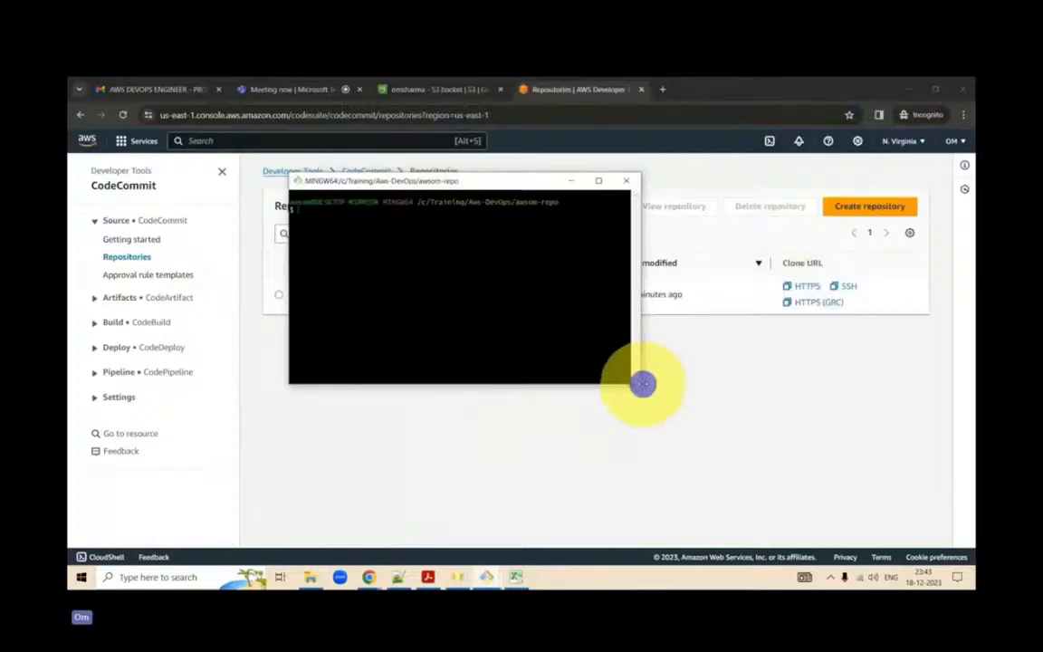
drag(642, 383, 841, 448)
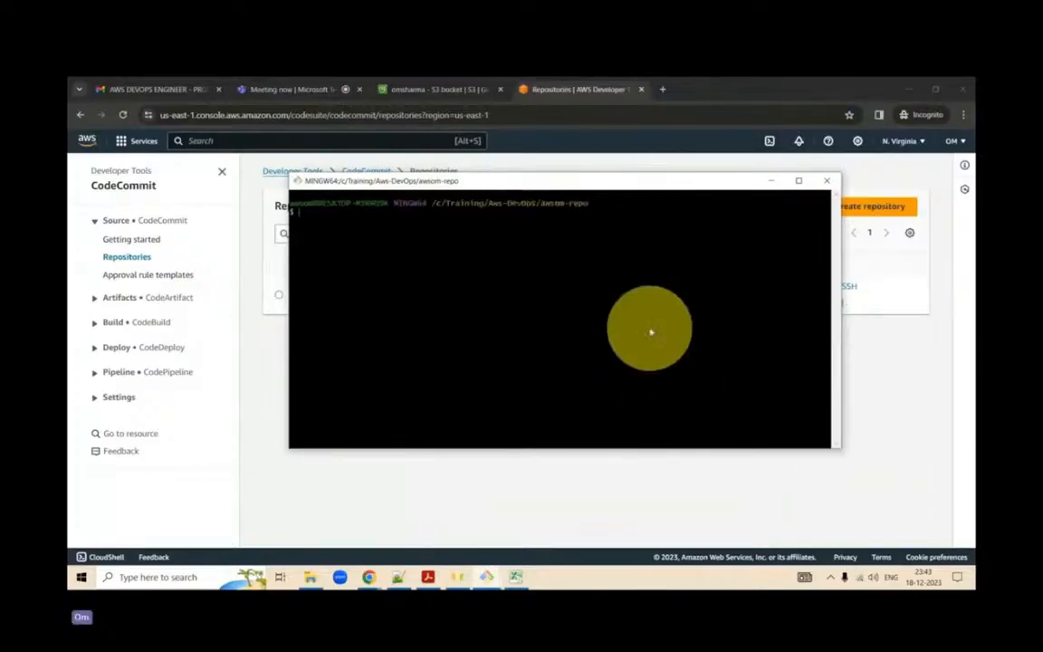
- Run aws configure in the awsom-repo terminal and enter the access key ID copied from cell A2 of the awsom_accessKeys workbook
text(aws configure)
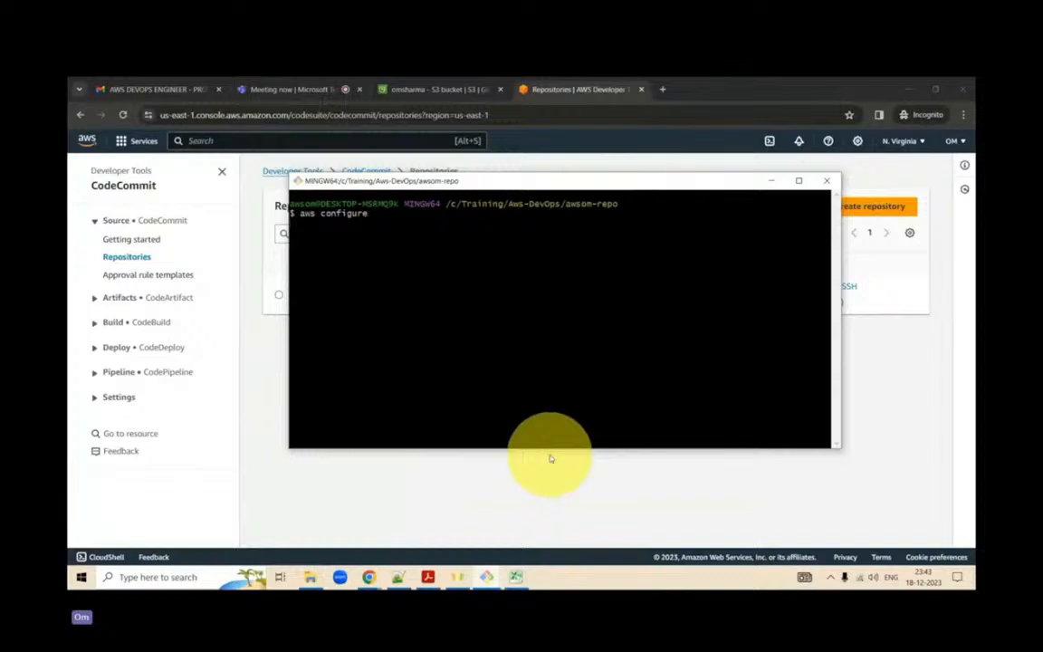
click(511, 577)
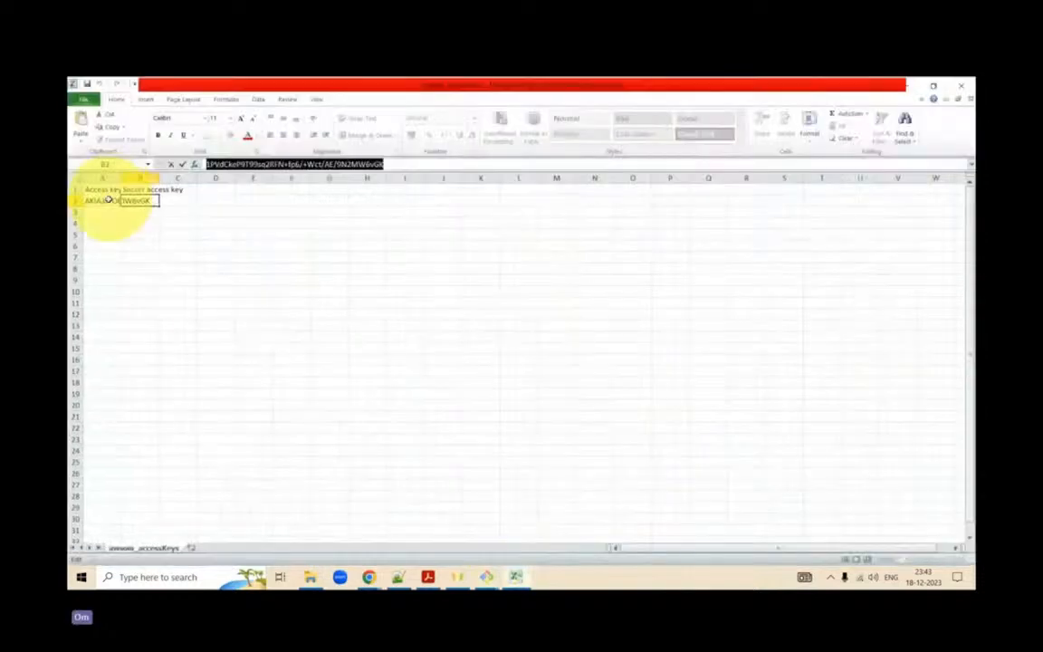
click(106, 200)
click(375, 161)
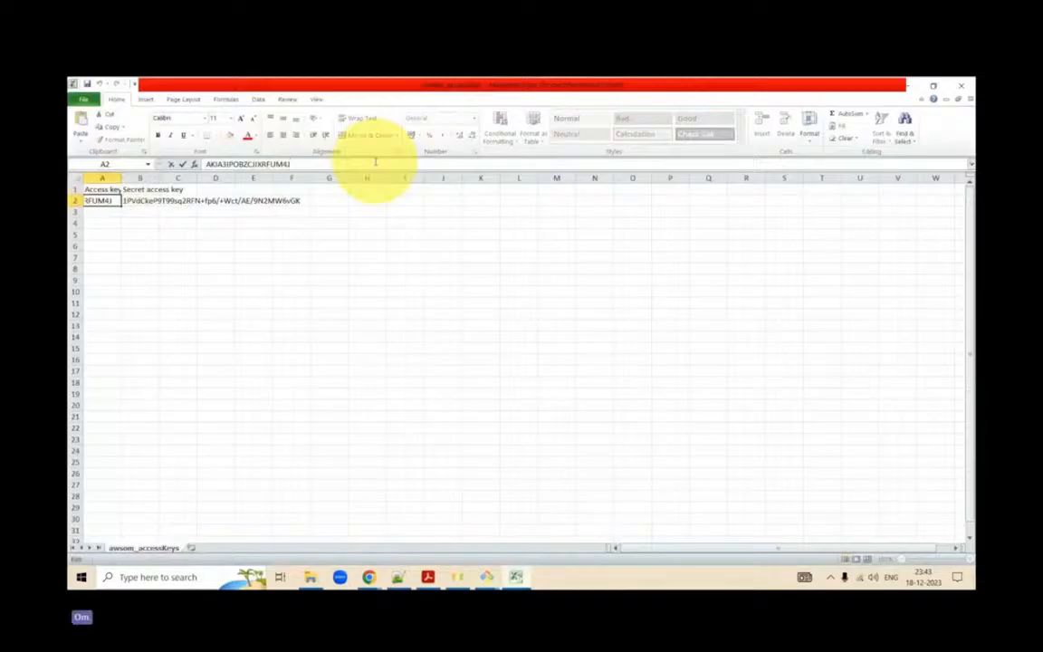
double_click(336, 164)
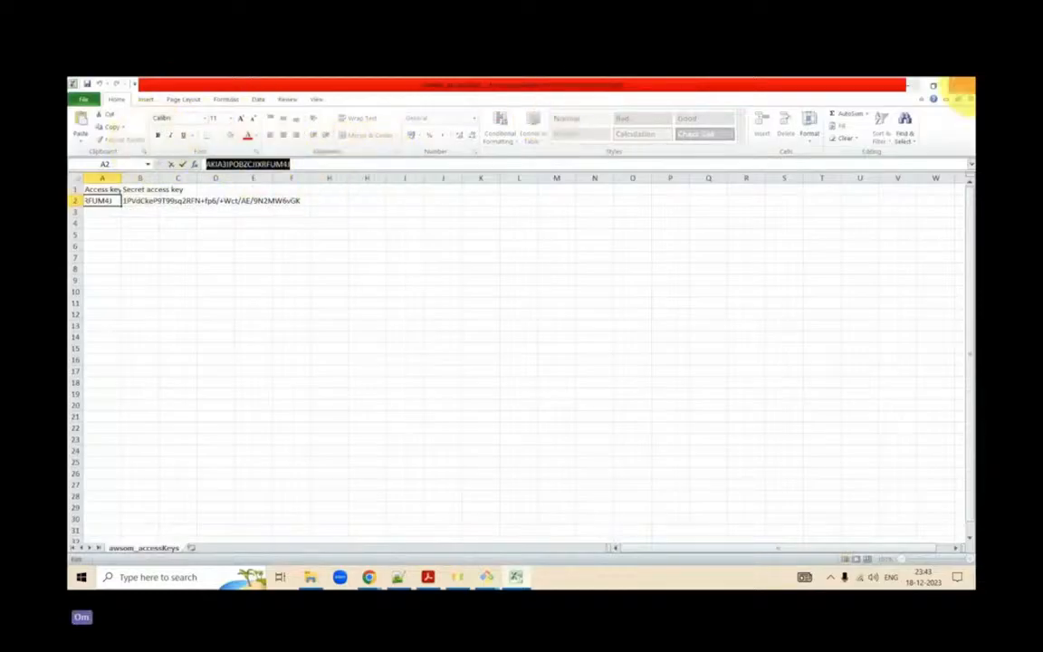
click(907, 86)
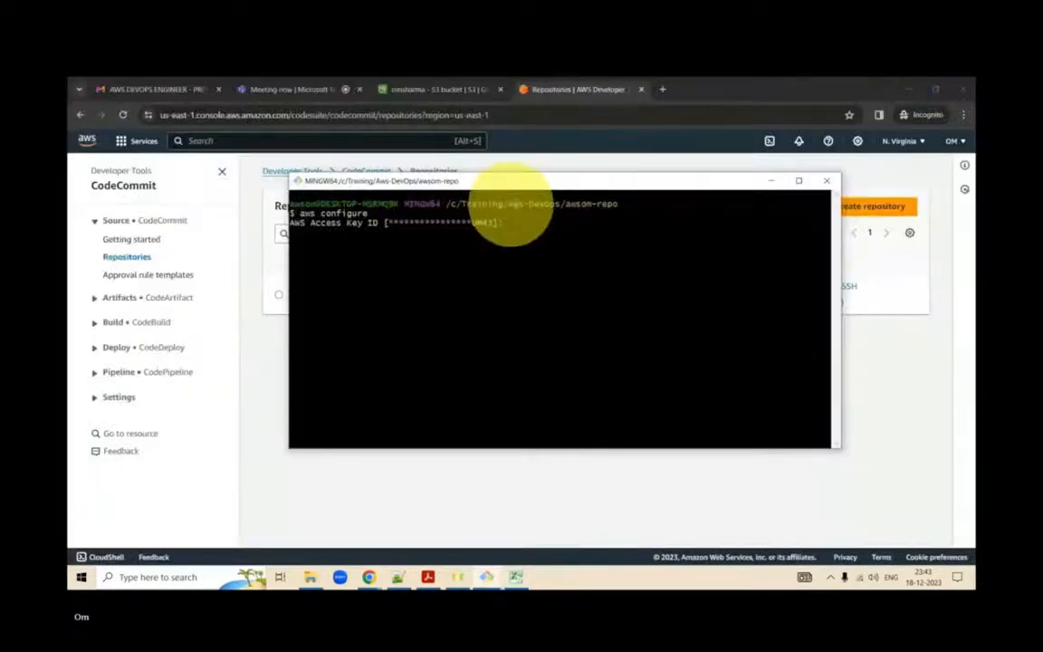
right_click(539, 221)
click(584, 253)
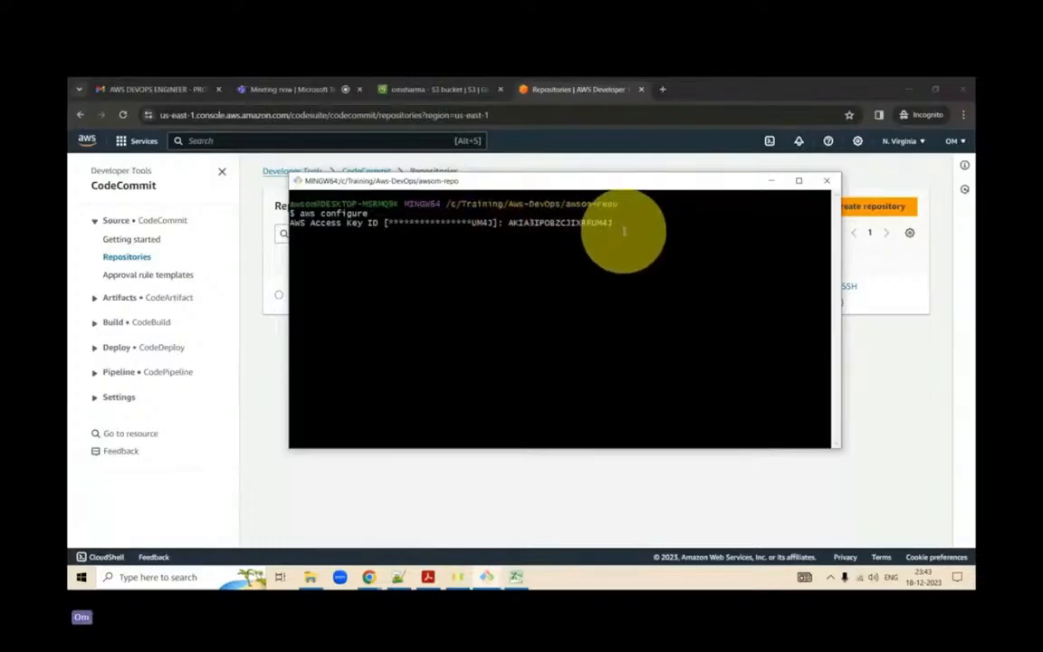
key(Return)
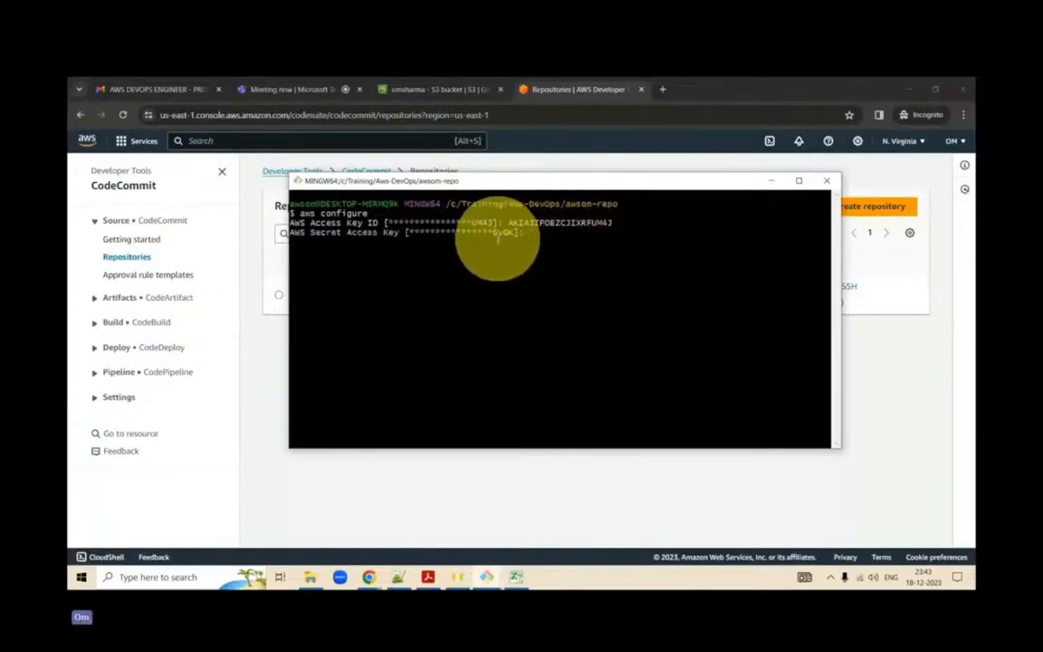
- Copy the secret access key from cell B2 of the Excel workbook and enter it at the awsom-repo terminal's AWS Secret Access Key prompt
click(517, 577)
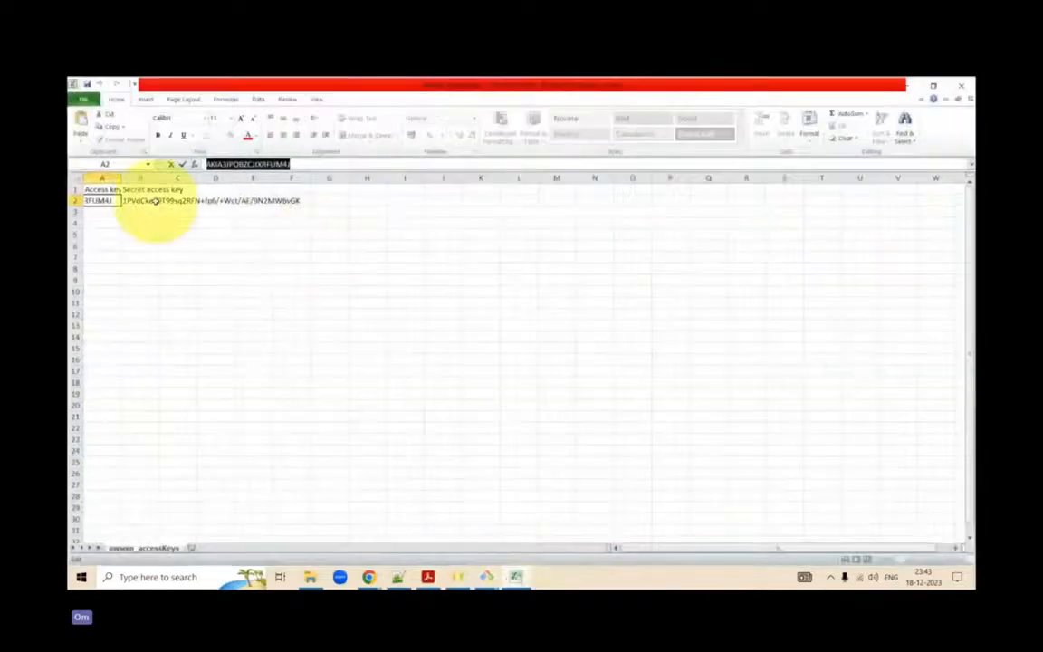
click(155, 201)
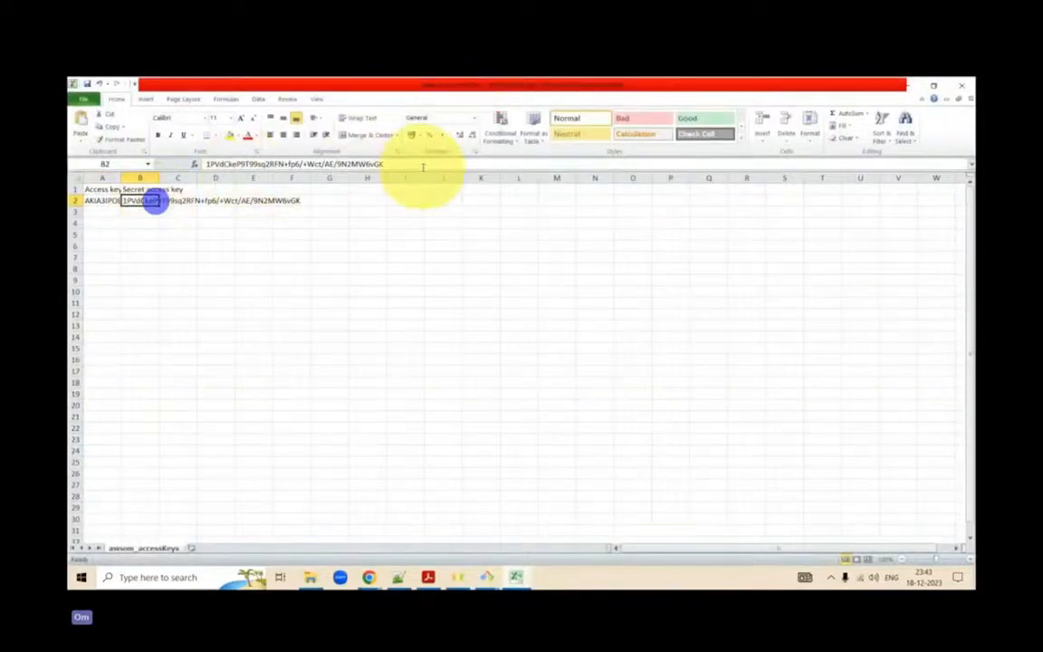
drag(423, 167, 177, 161)
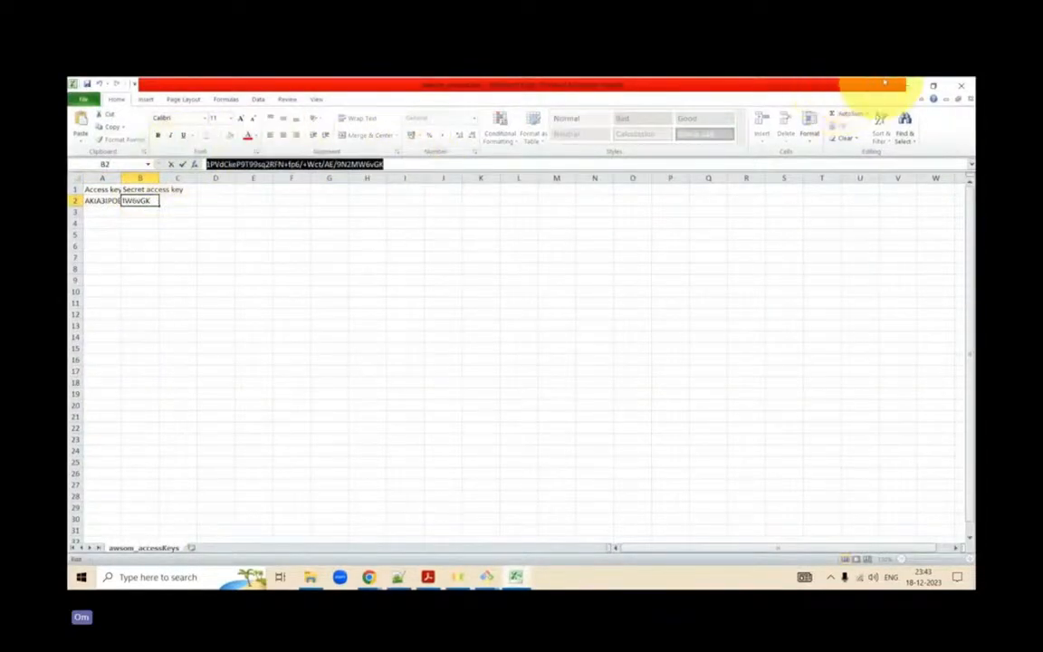
click(915, 87)
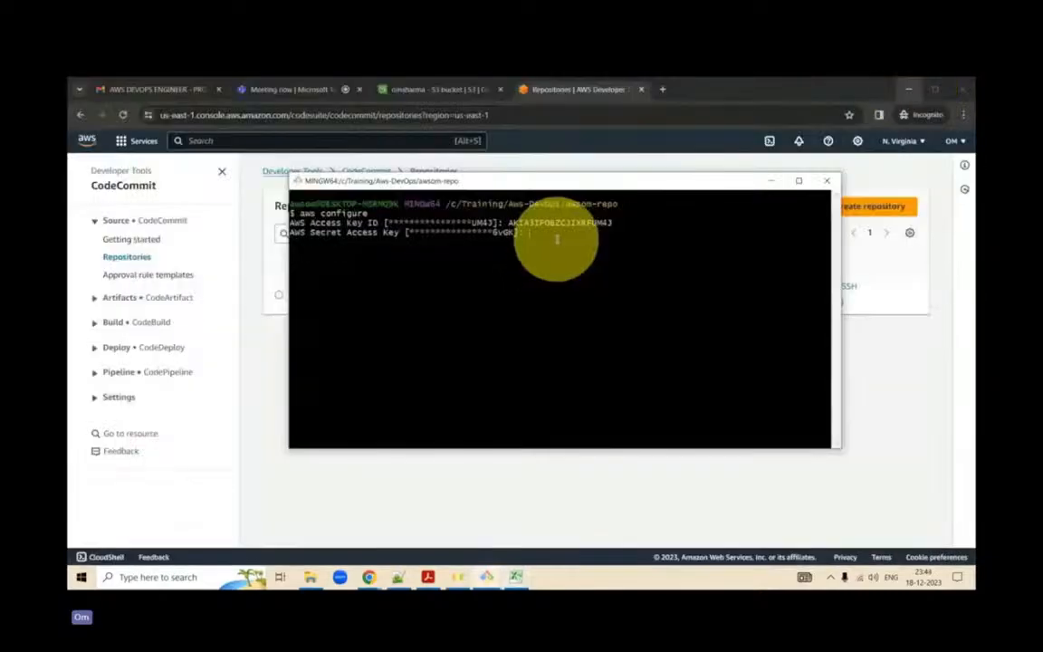
right_click(558, 239)
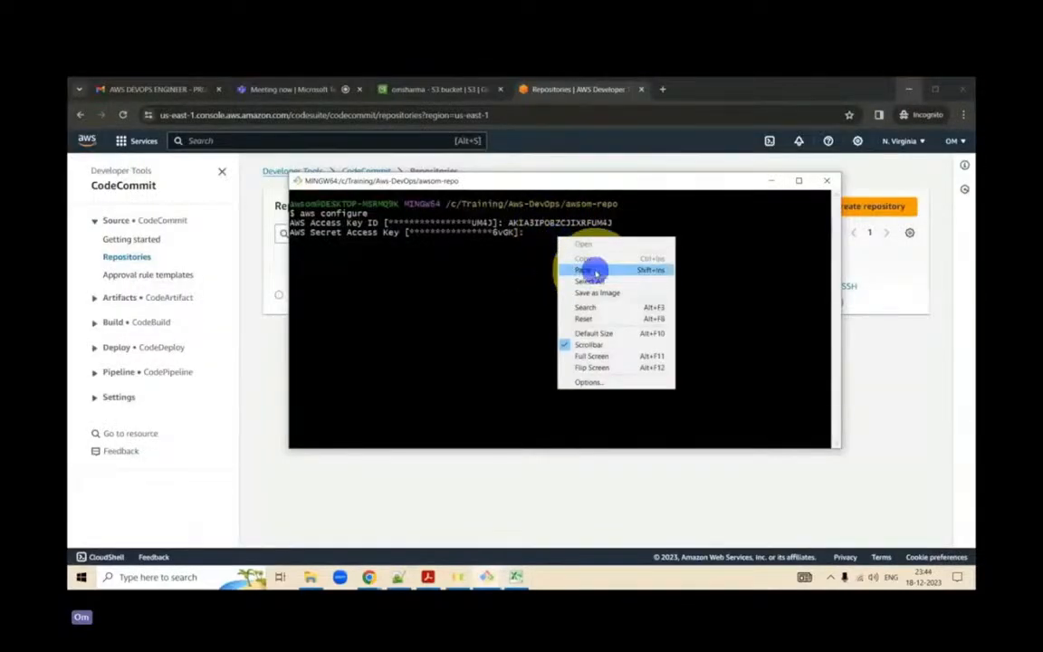
click(582, 270)
key(Return)
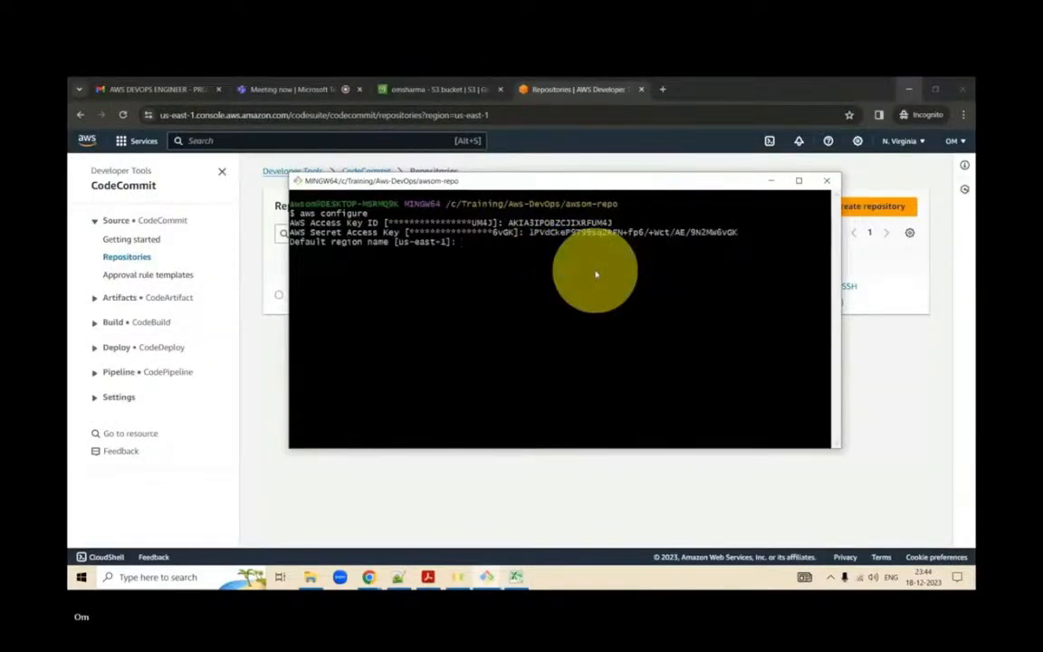
- Finish the awsom-repo terminal's AWS configuration with us-east-1 as the default region and a blank output format
text(us-east-1)
key(Return)
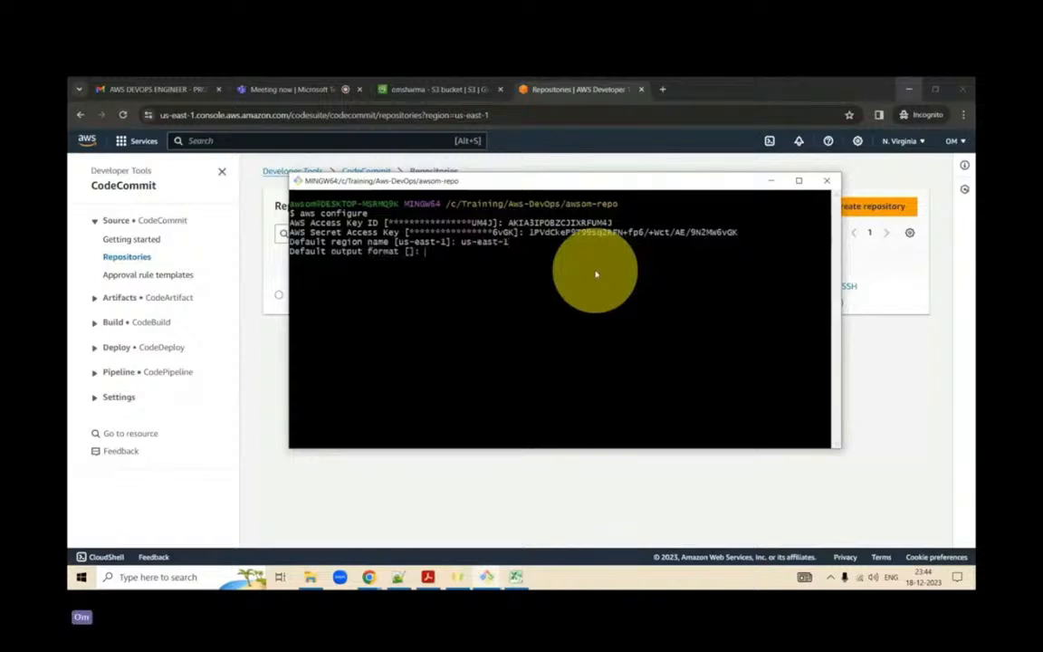
key(Return)
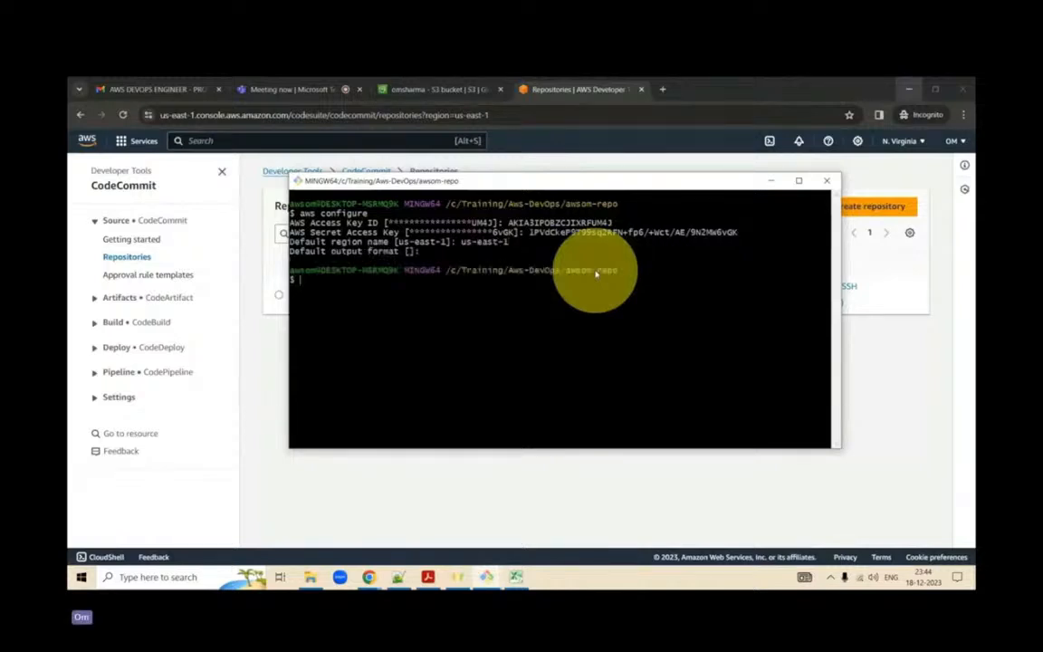
- List the S3 buckets with aws s3 ls in the awsom-repo terminal and recall a previous command
text(aws s3 ls)
key(Return)
key(Up)
key(Up)
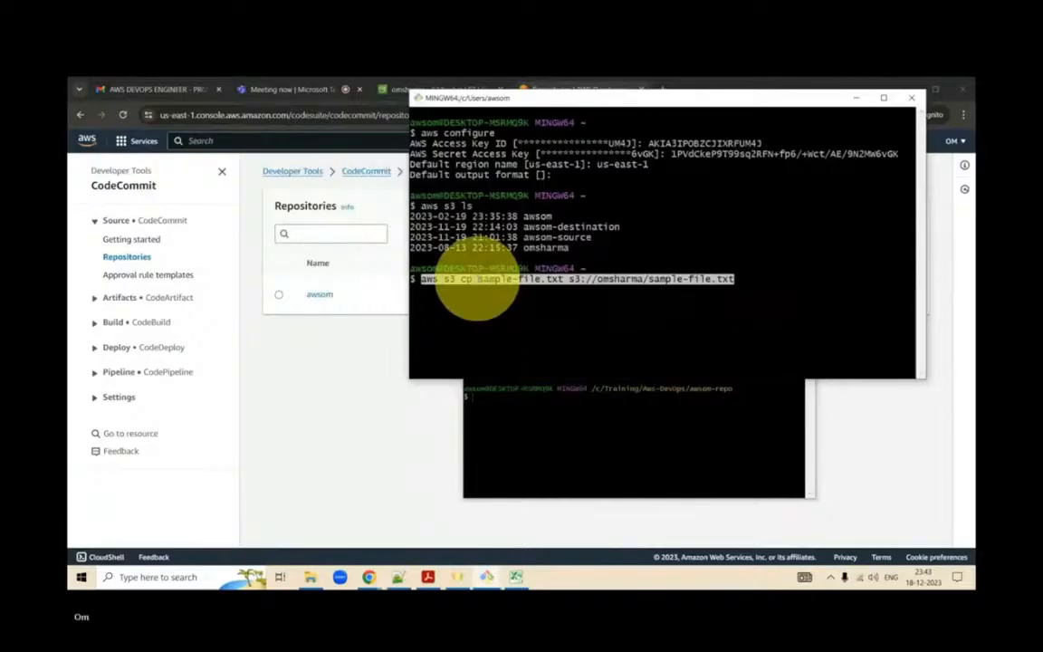
- Clear the output in the /c/Training/Aws-DevOps/awsom-repo terminal
click(576, 428)
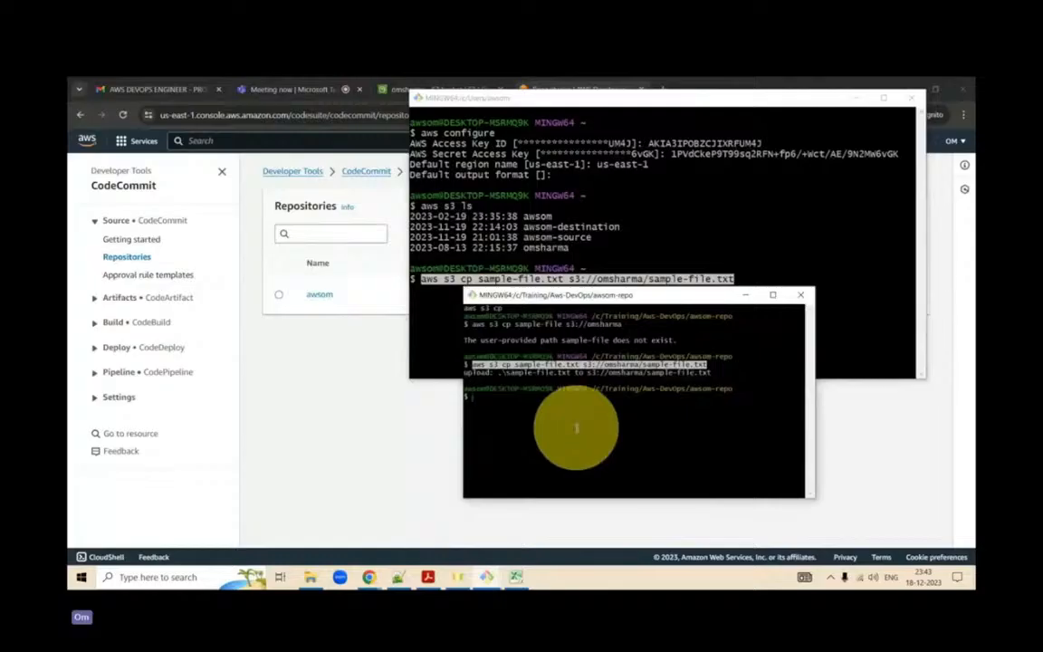
text(clear)
key(Return)
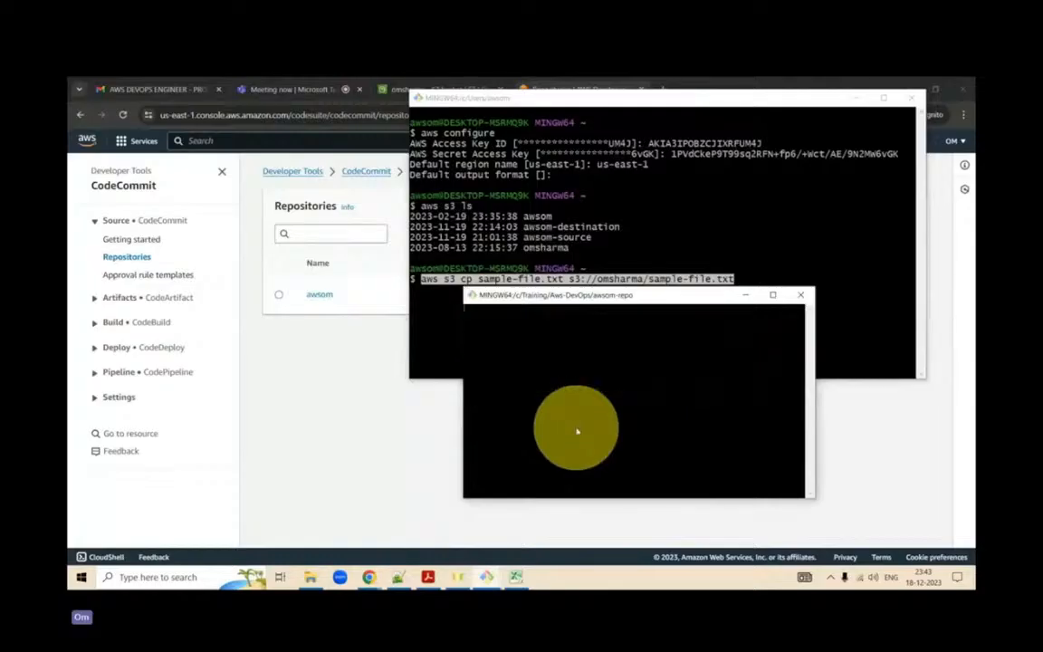
- Minimize the /c/Users/awsom terminal, move and enlarge the awsom-repo terminal over the CodeCommit page, and increase its text size
click(860, 101)
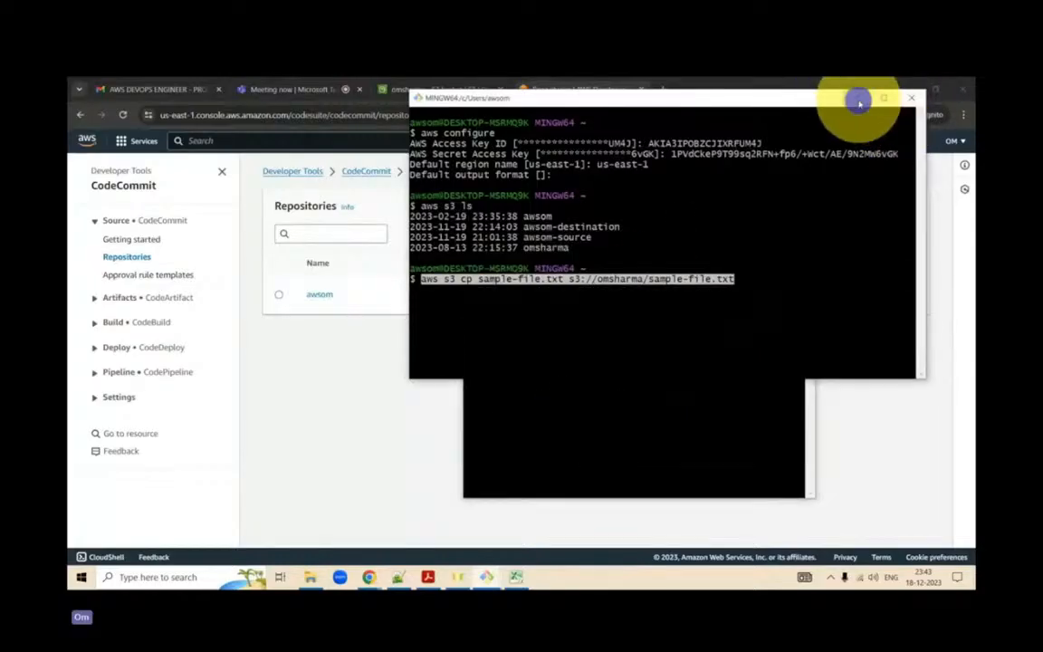
drag(594, 291, 417, 181)
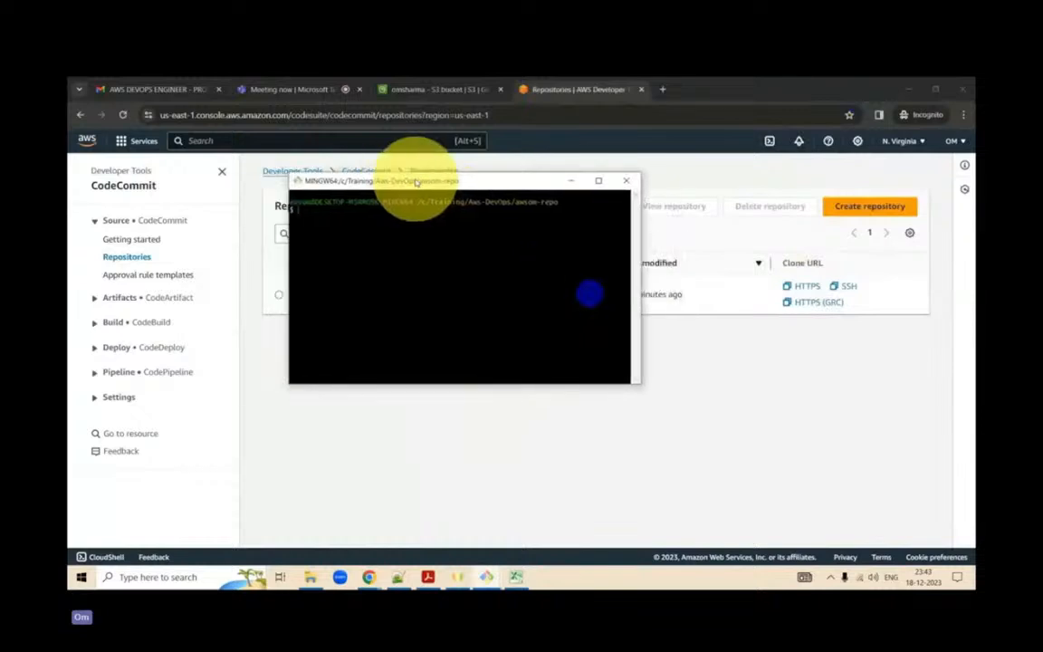
drag(637, 384, 841, 448)
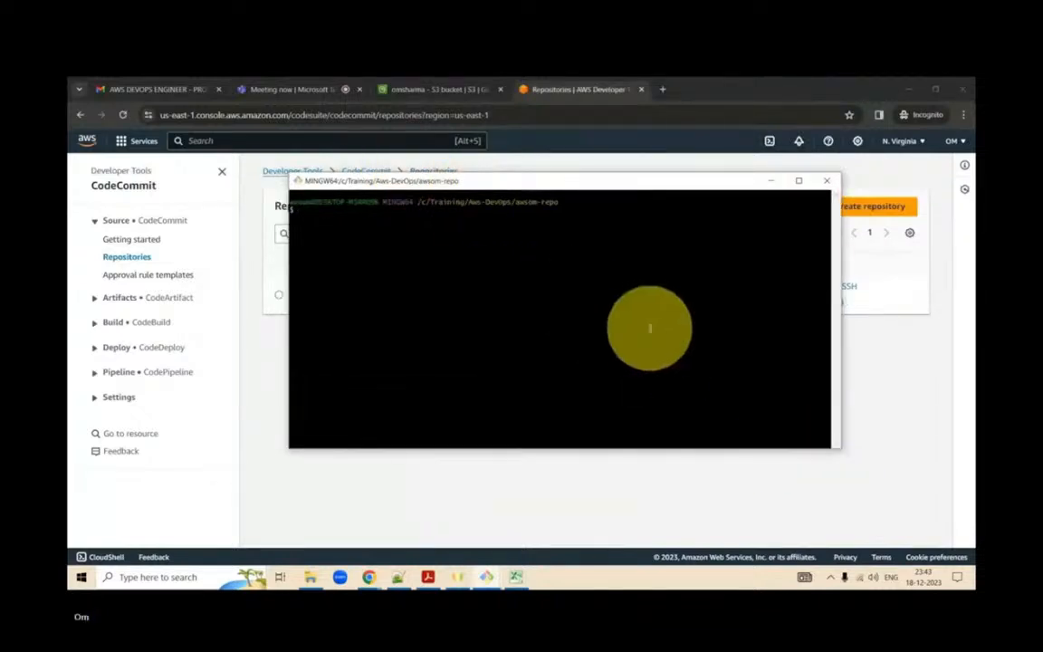
key(ctrl+plus)
key(ctrl+plus)
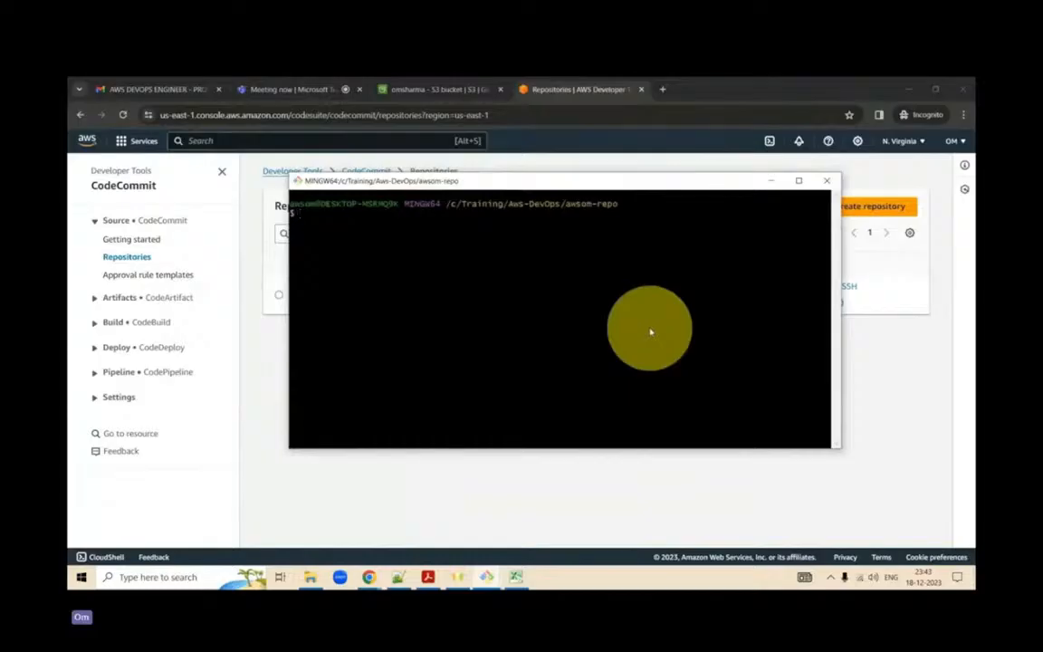
- Start aws configure in the awsom-repo terminal and enter the AWS access key ID copied from cell A2 of the Excel workbook
text(aws configure)
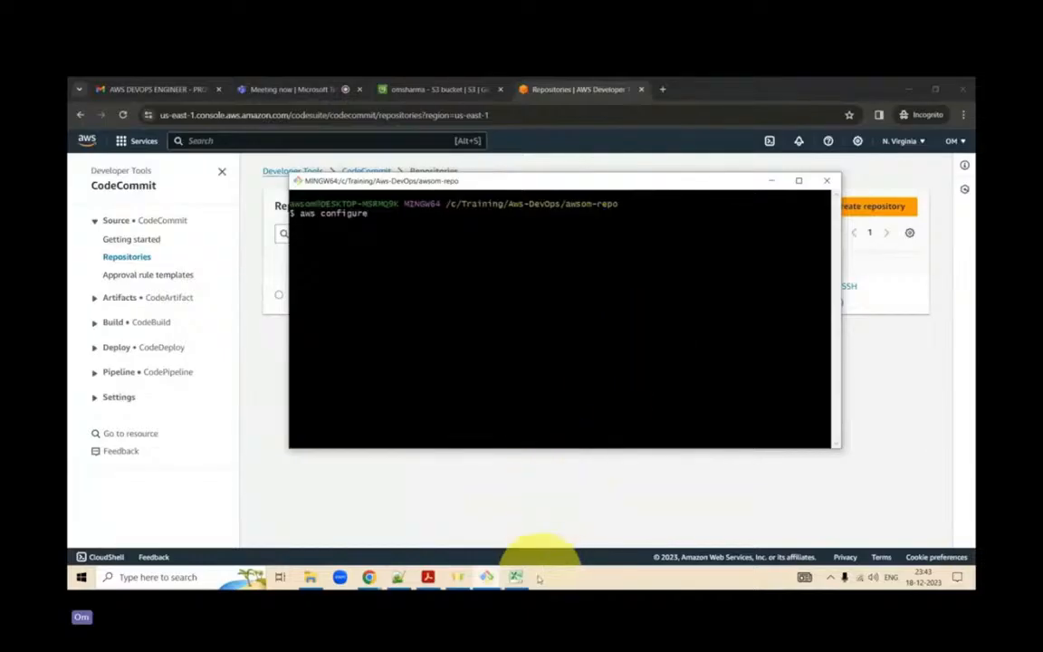
click(510, 577)
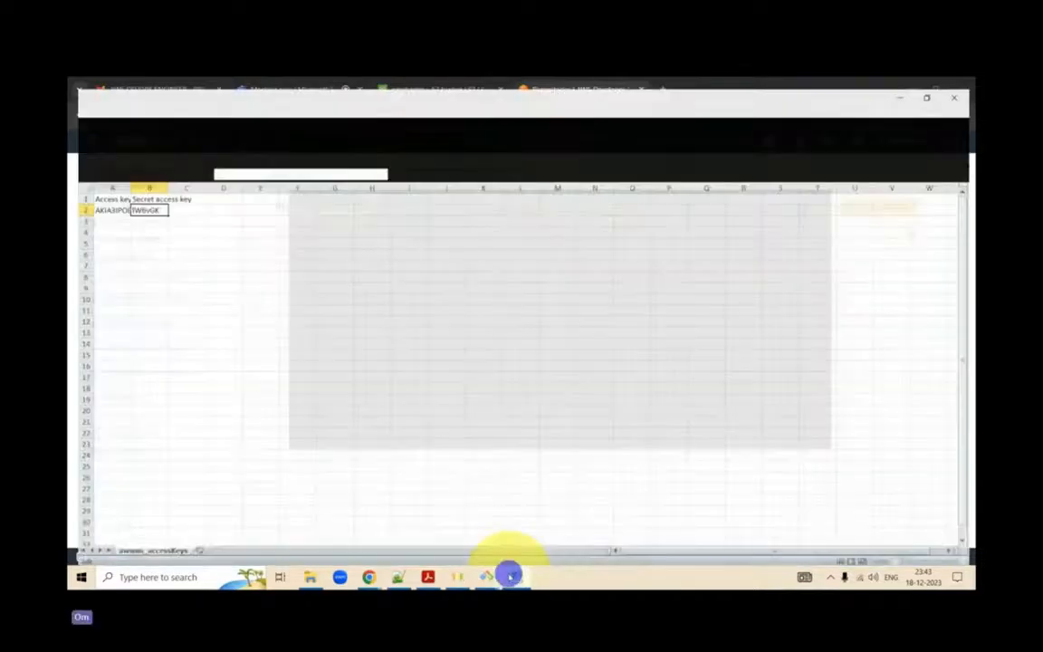
click(107, 200)
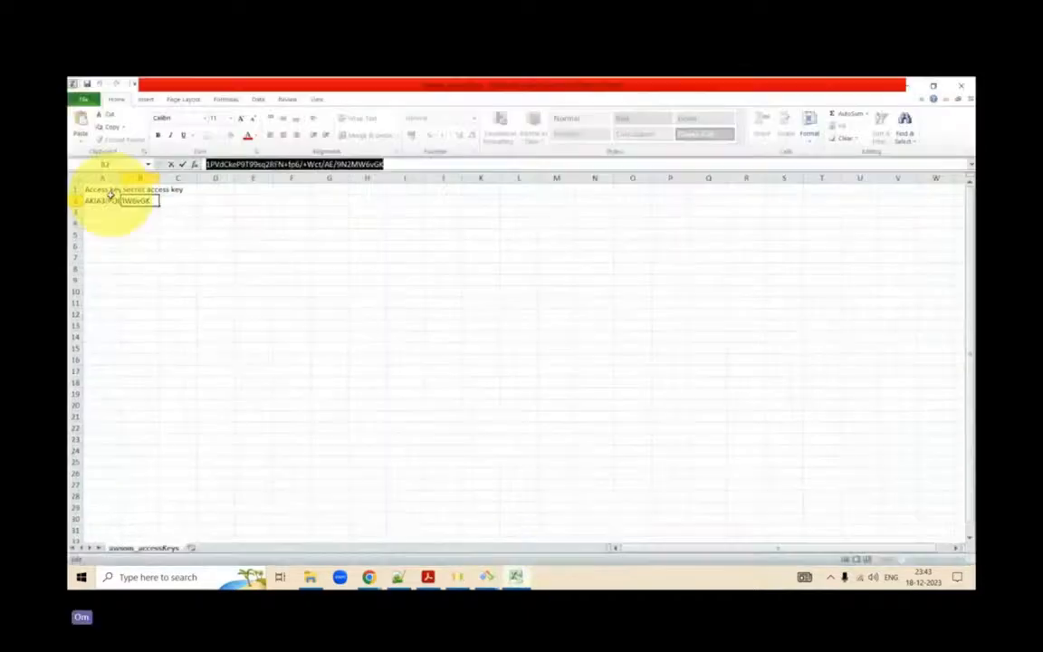
click(375, 163)
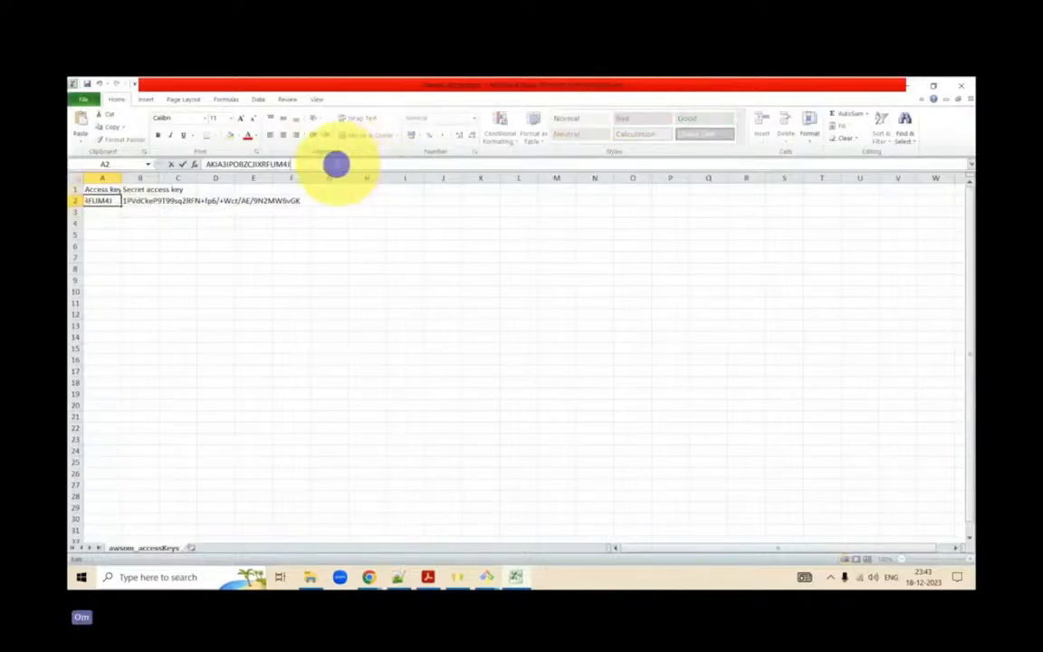
drag(336, 164, 205, 164)
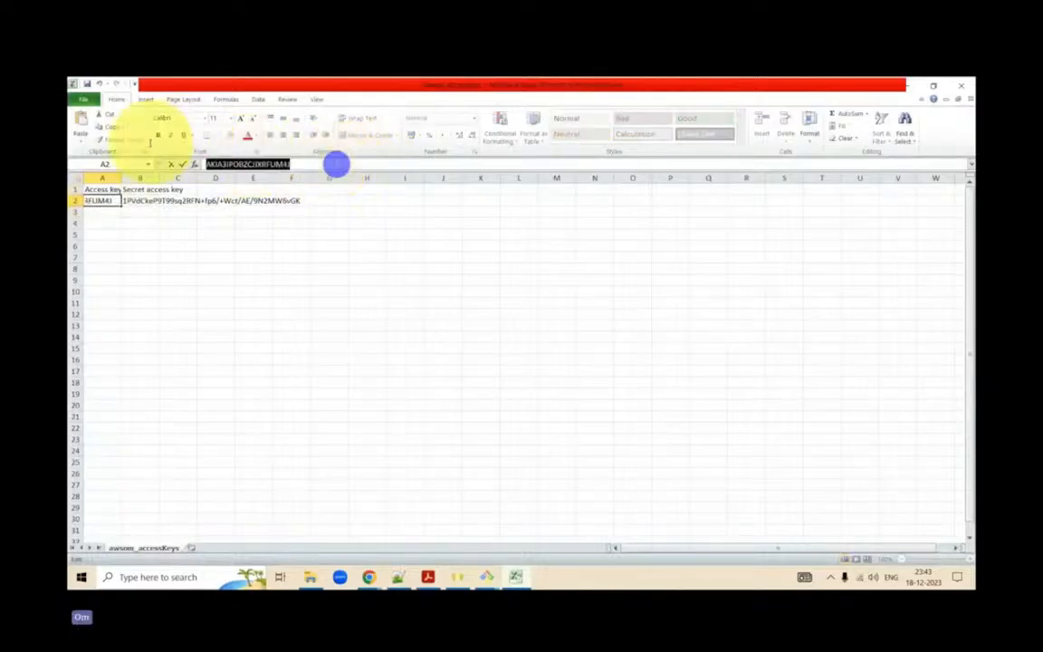
click(919, 90)
right_click(540, 221)
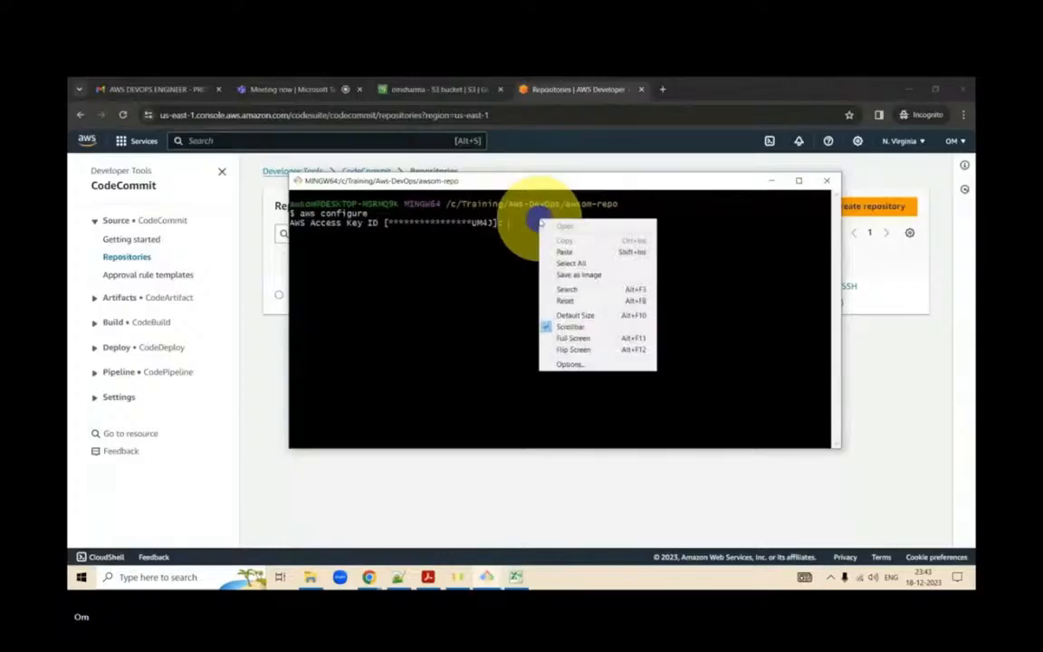
click(565, 252)
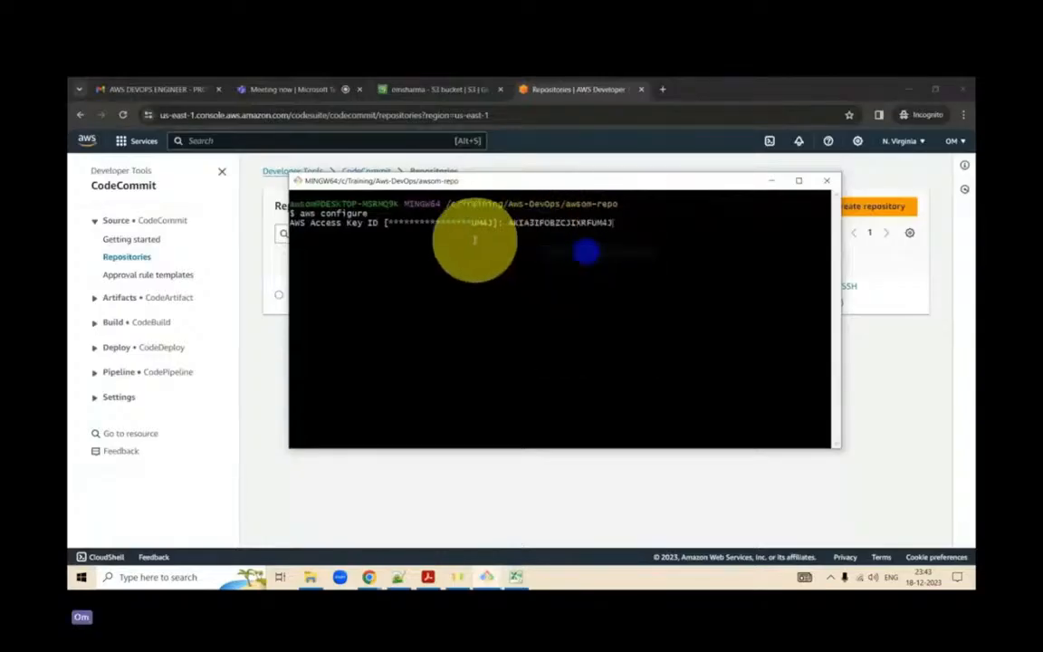
key(Return)
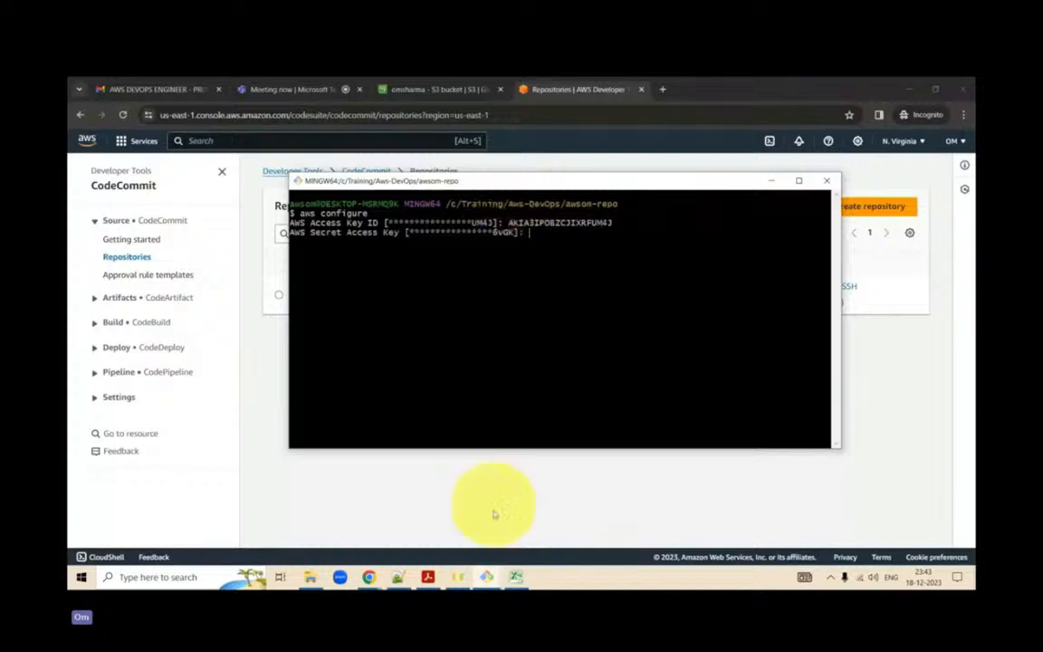
- Copy the secret access key from cell B2 of the Excel workbook into the terminal's AWS Secret Access Key prompt and submit it
click(517, 577)
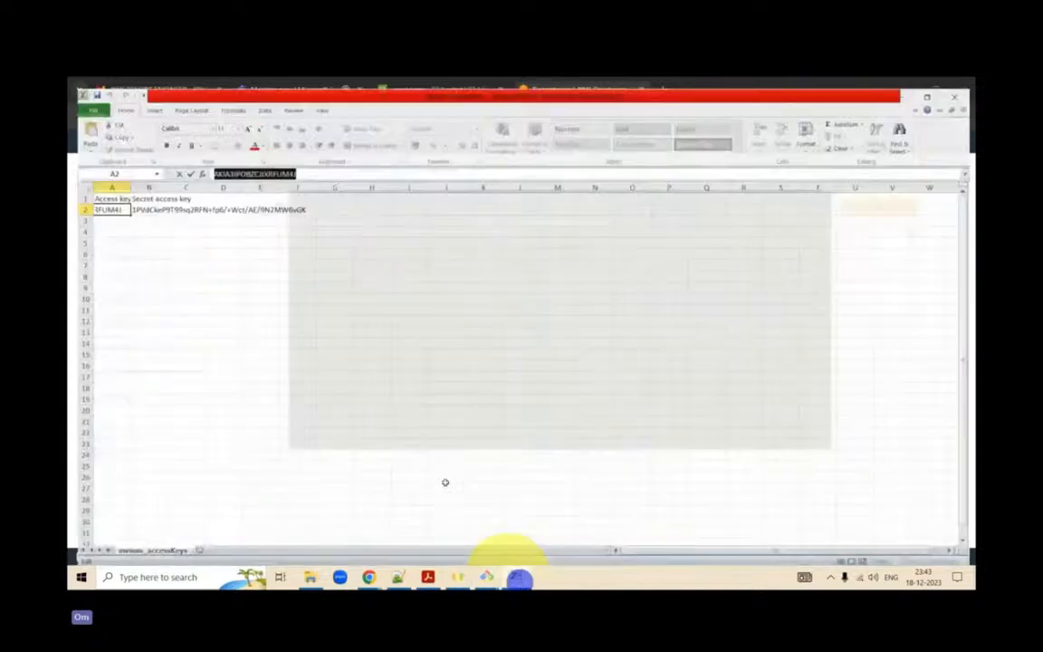
click(152, 200)
drag(421, 166, 175, 163)
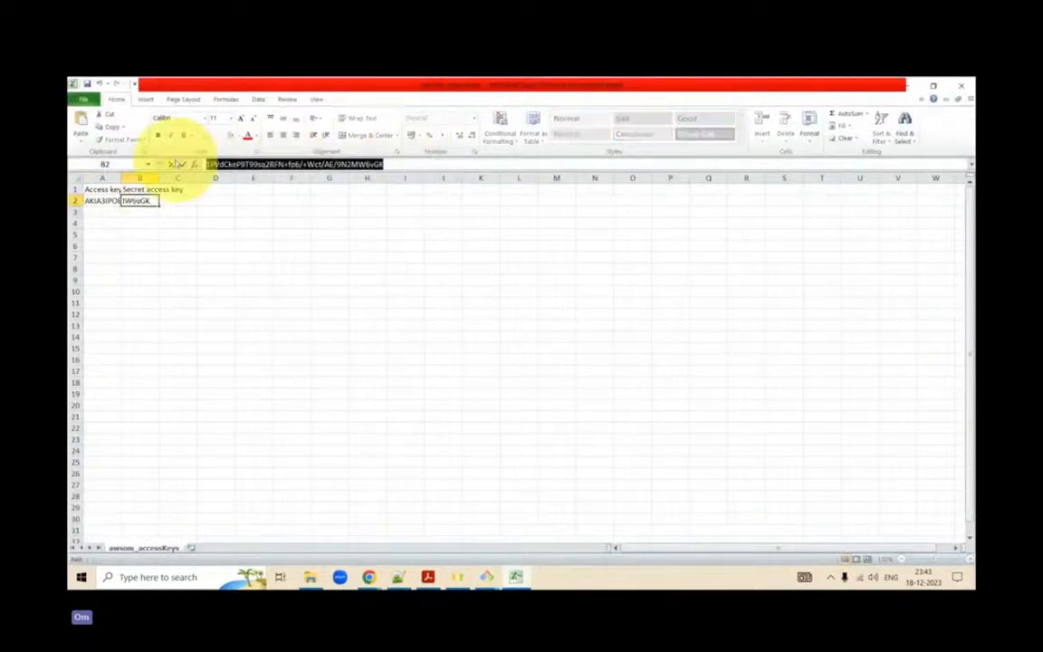
click(915, 89)
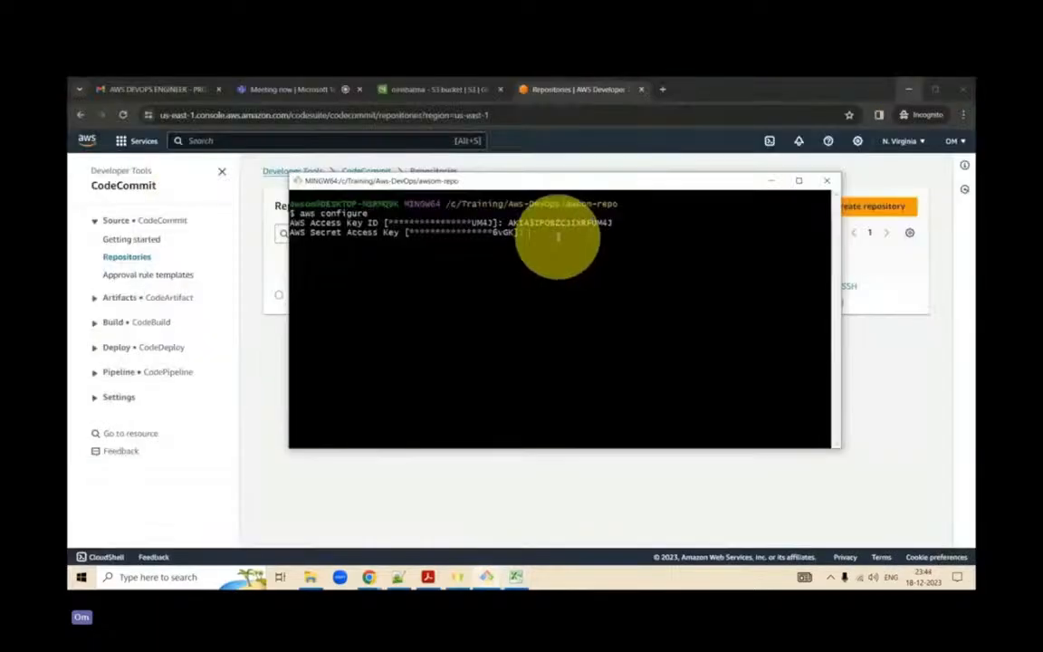
right_click(555, 234)
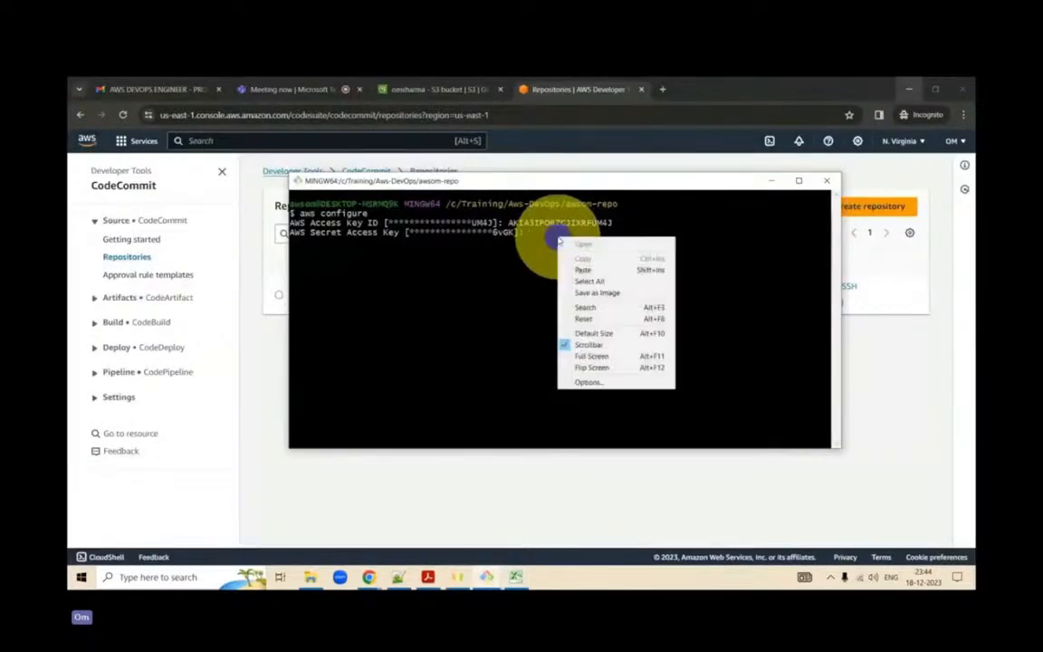
click(582, 270)
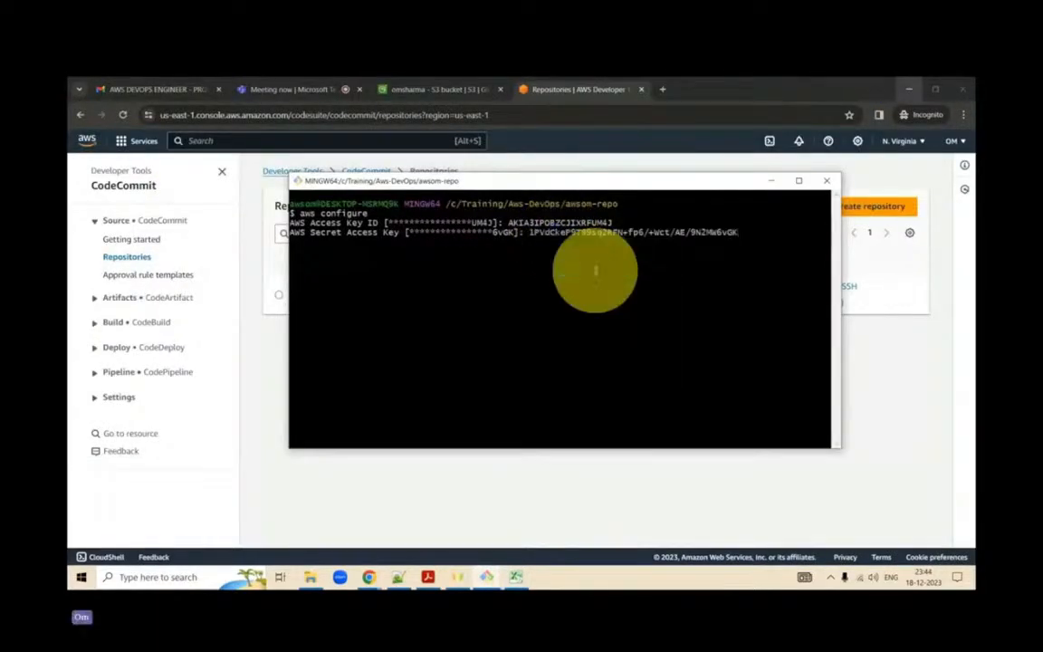
key(Return)
- Set the default region name to us-east-1 and leave the default output format blank
text(us-east)
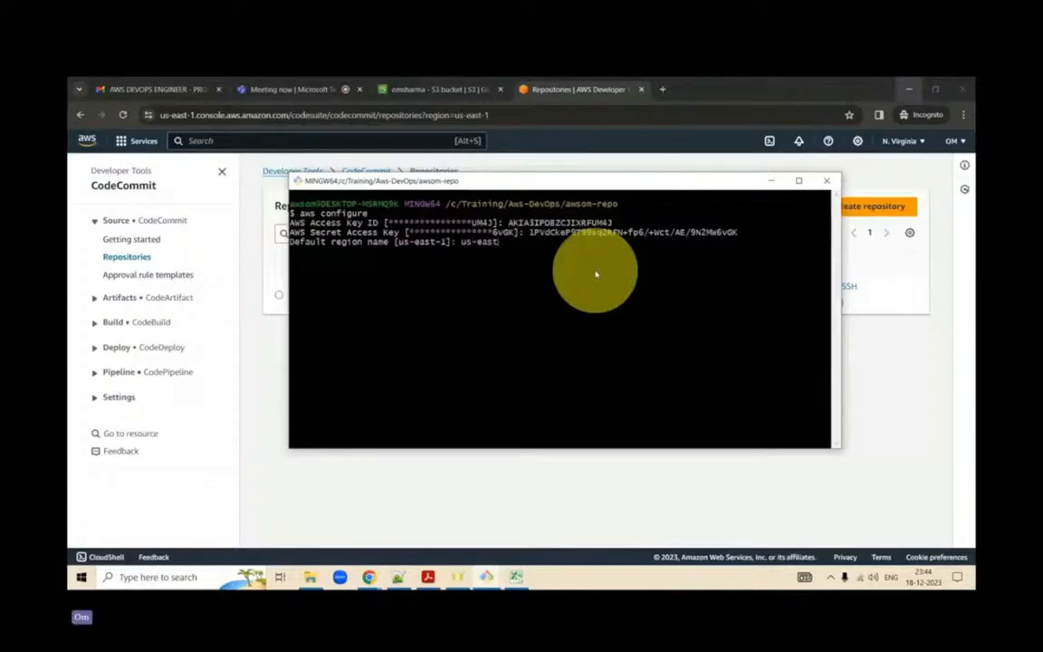
text(-1)
key(Return)
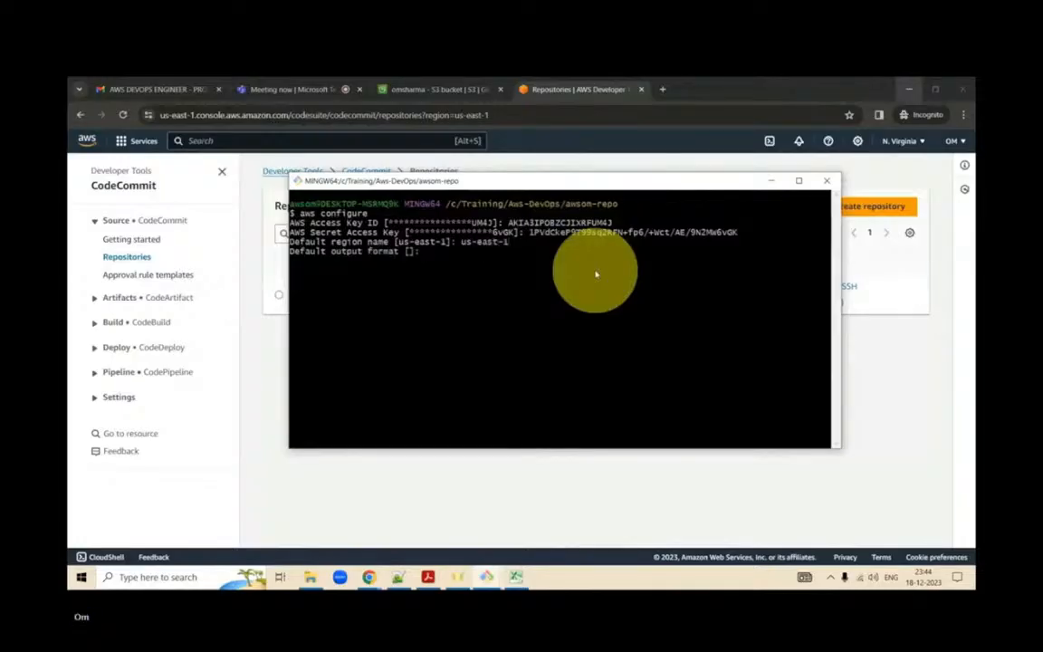
key(Return)
- List the S3 buckets with aws s3 ls and copy sample-file.txt to s3://omsharma/sample-file-new.txt
text(aws s3 ls)
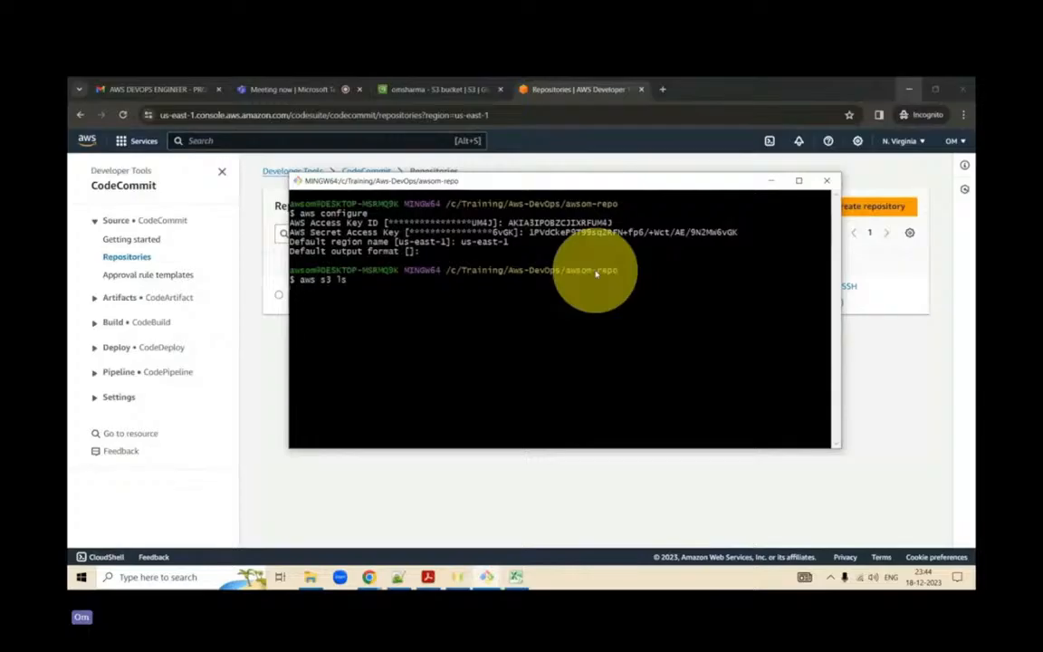
key(Return)
text(aws s3 cp sample-file.txt s3://omsharma/sample-file.txt)
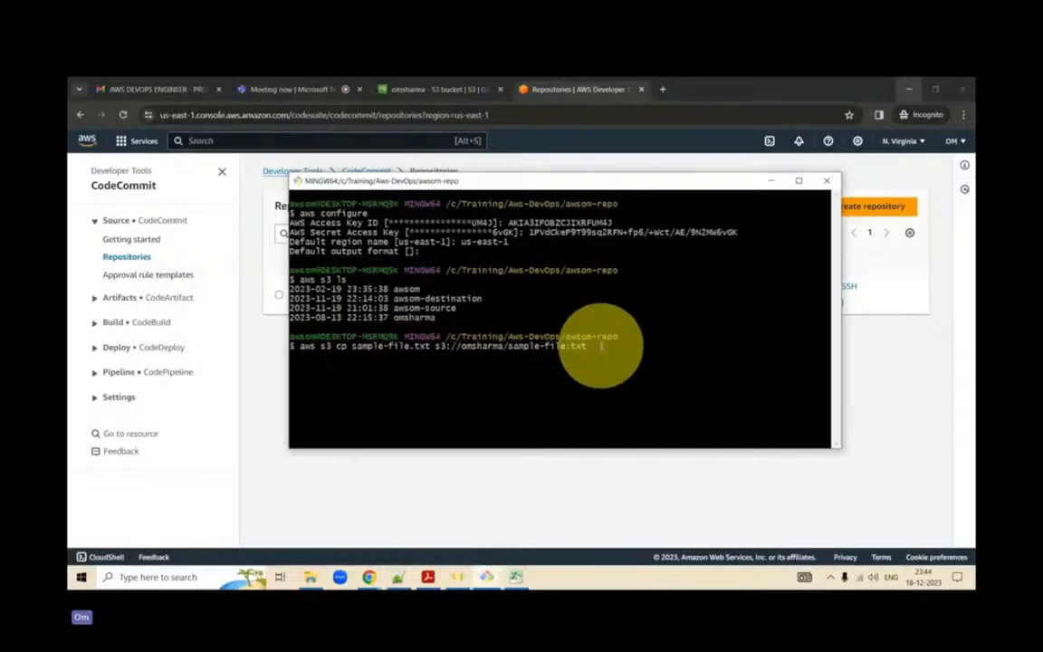
text(o)
key(Return)
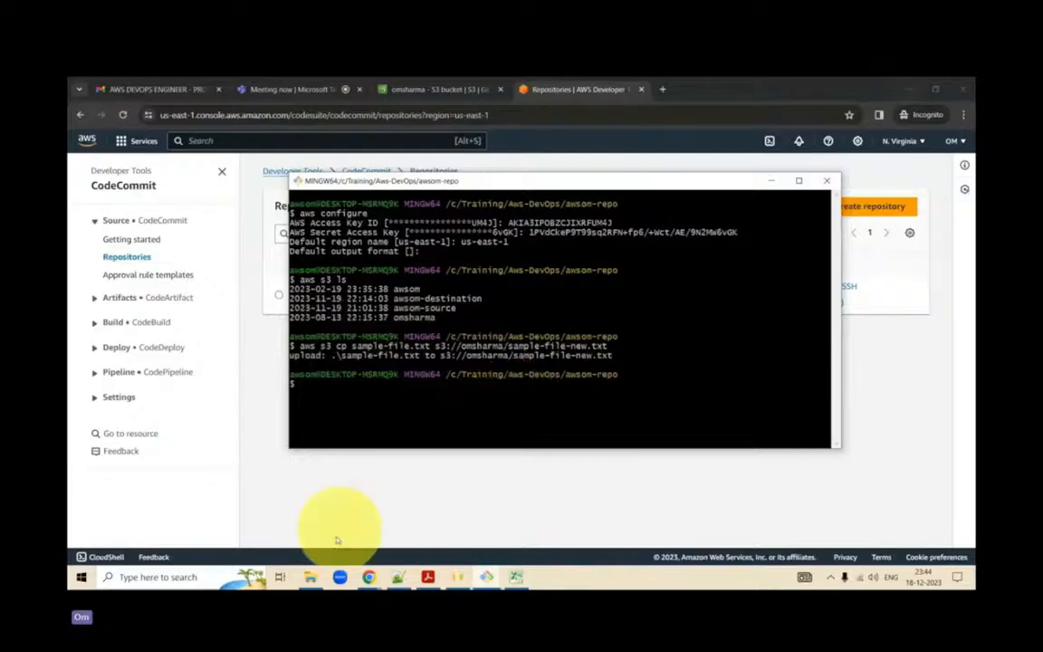
- Open Snipping Tool and capture the awsom-repo terminal area from its title bar through the S3 upload output
click(250, 582)
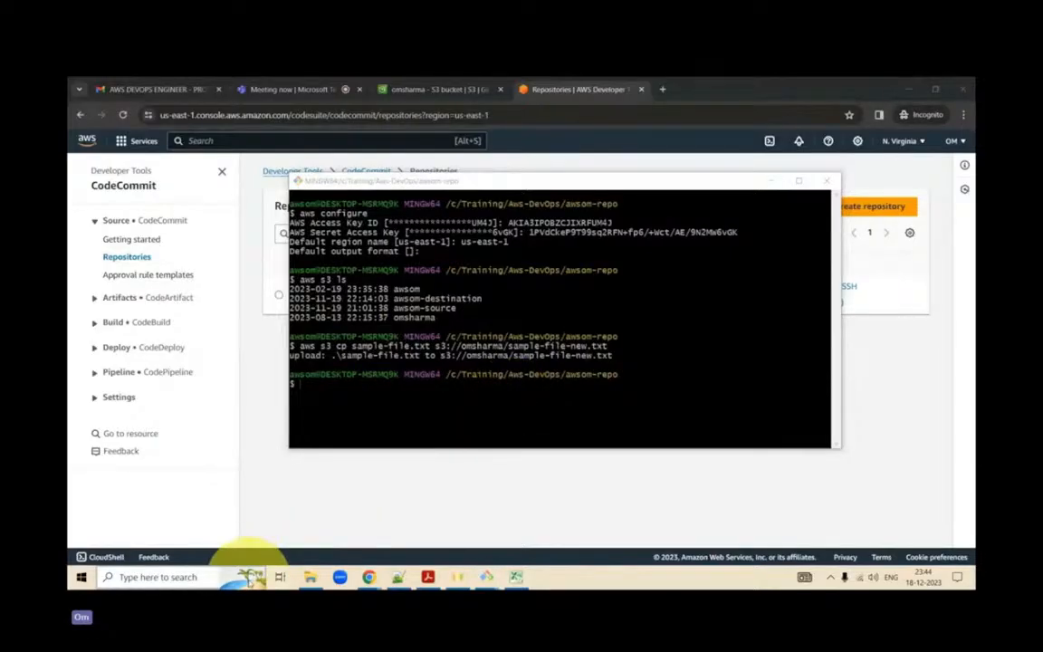
text(sni)
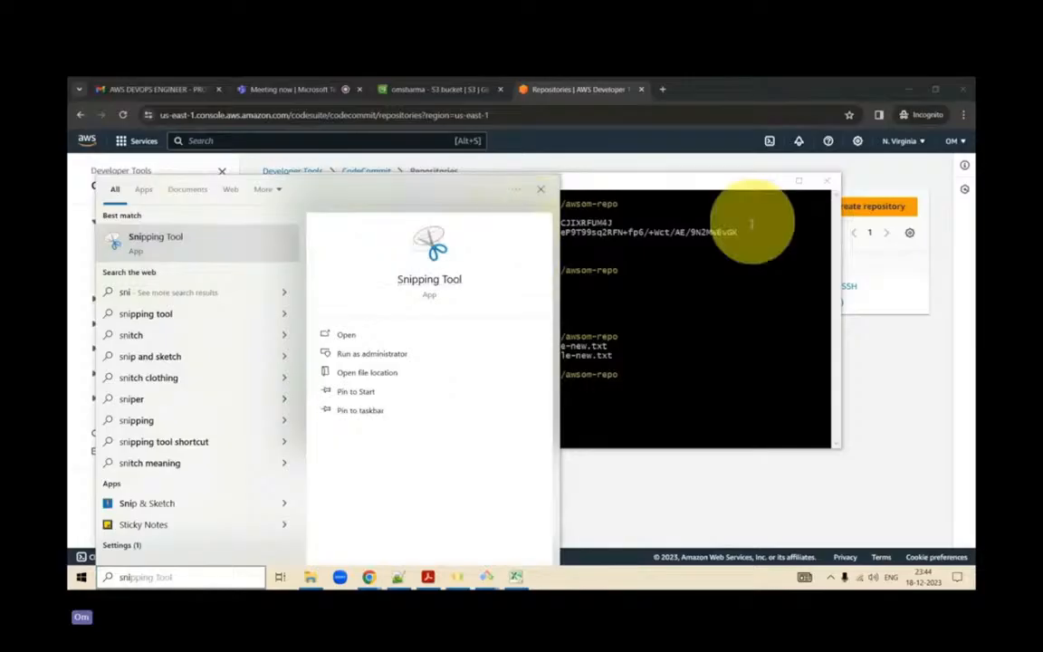
click(659, 261)
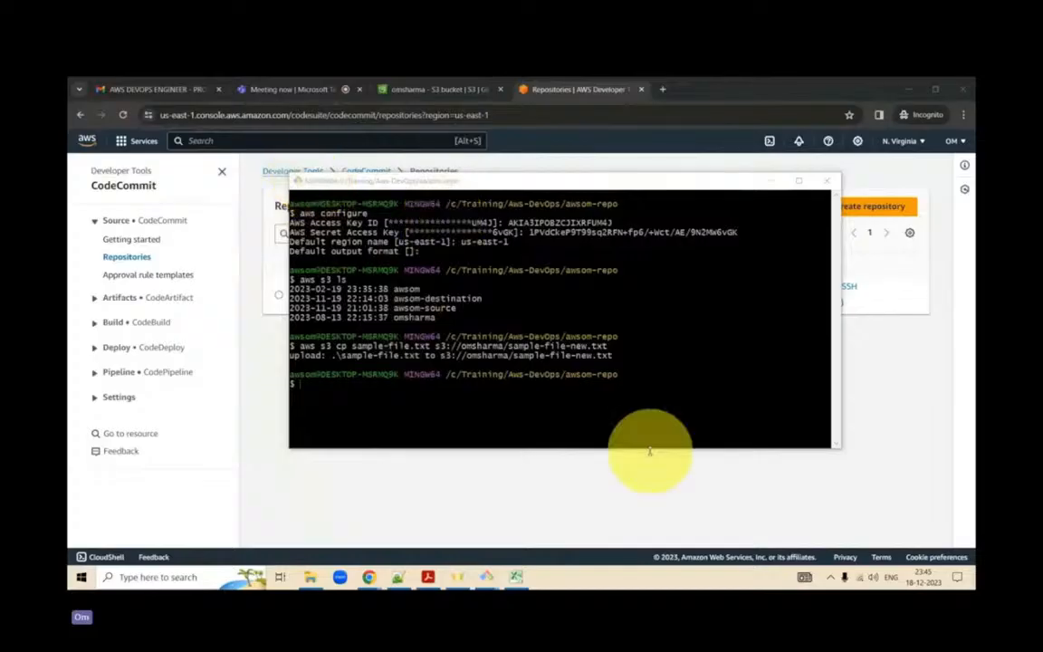
click(482, 220)
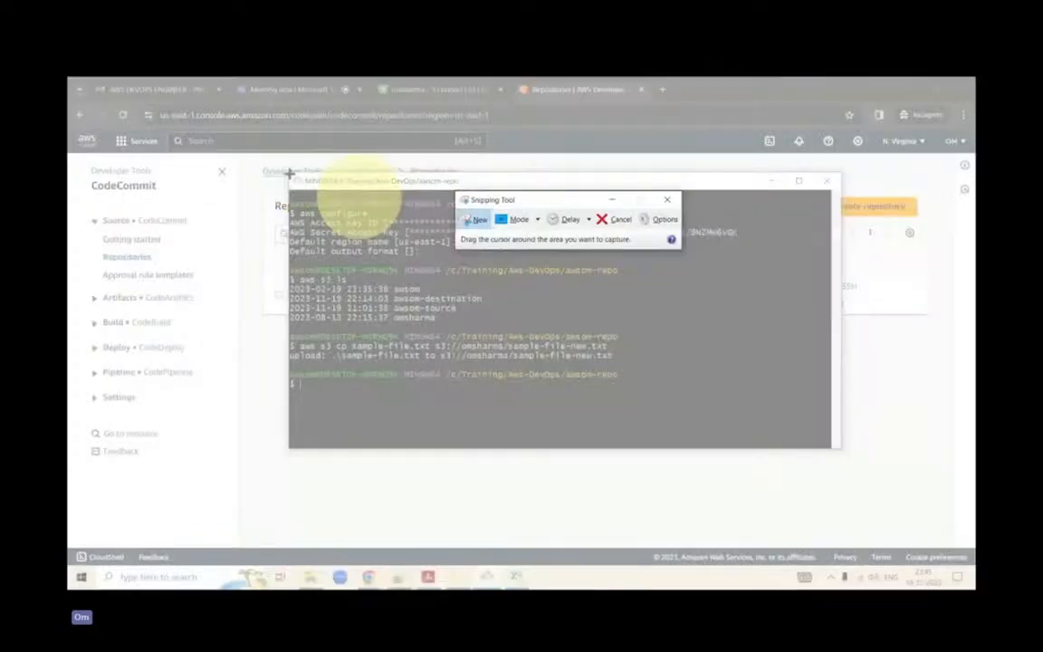
drag(290, 173, 753, 368)
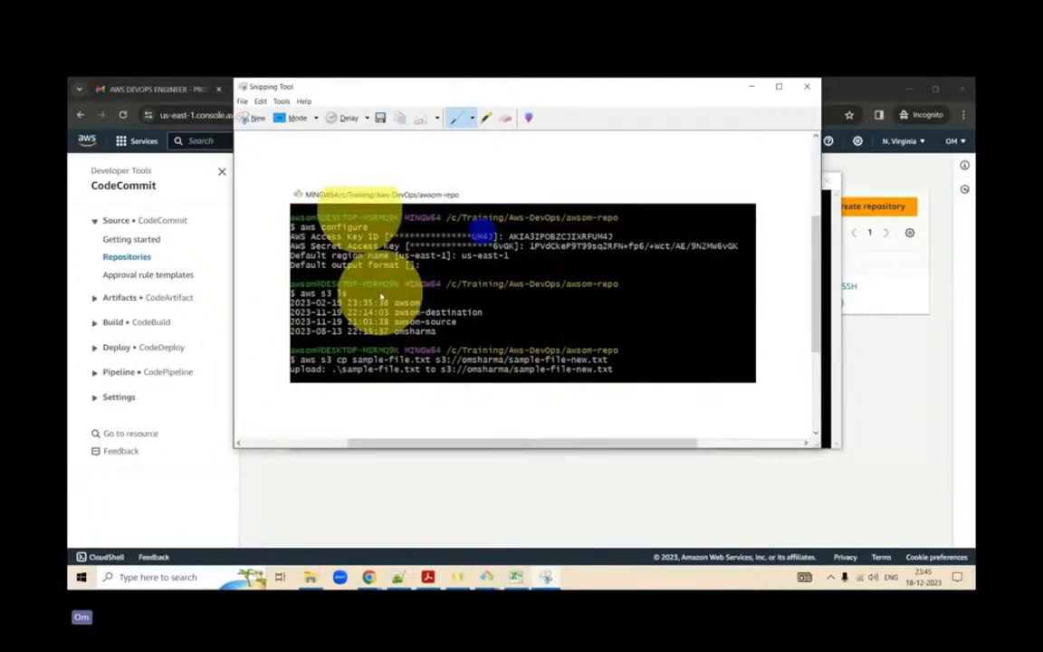
- Open the save dialog for the terminal snip and choose the Training folder on drive C as its location
key(ctrl+s)
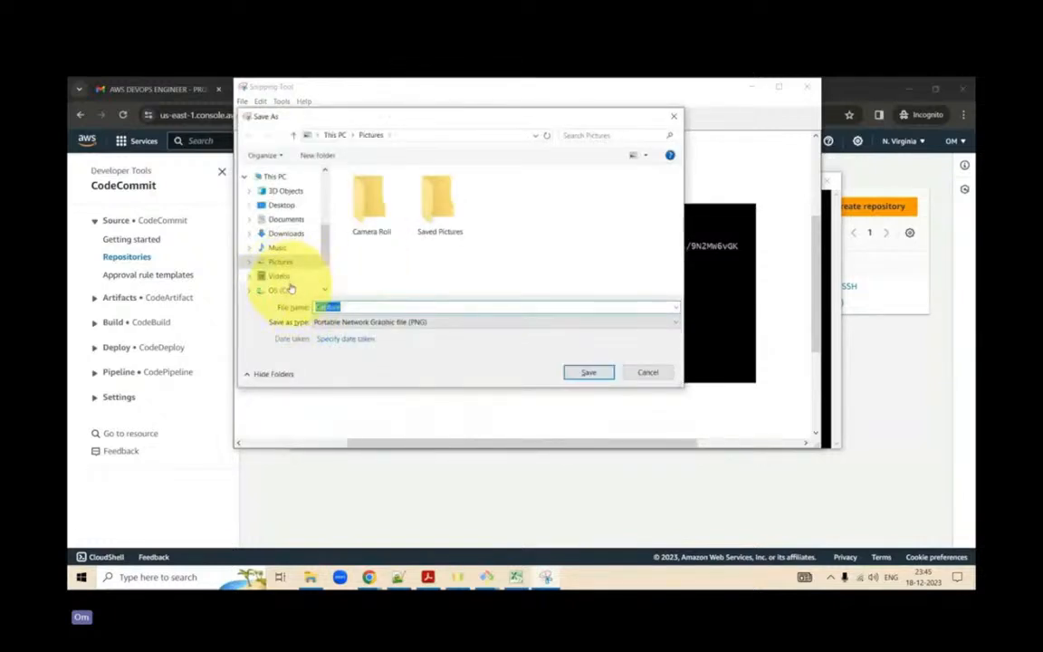
scroll(291, 286, down, 2)
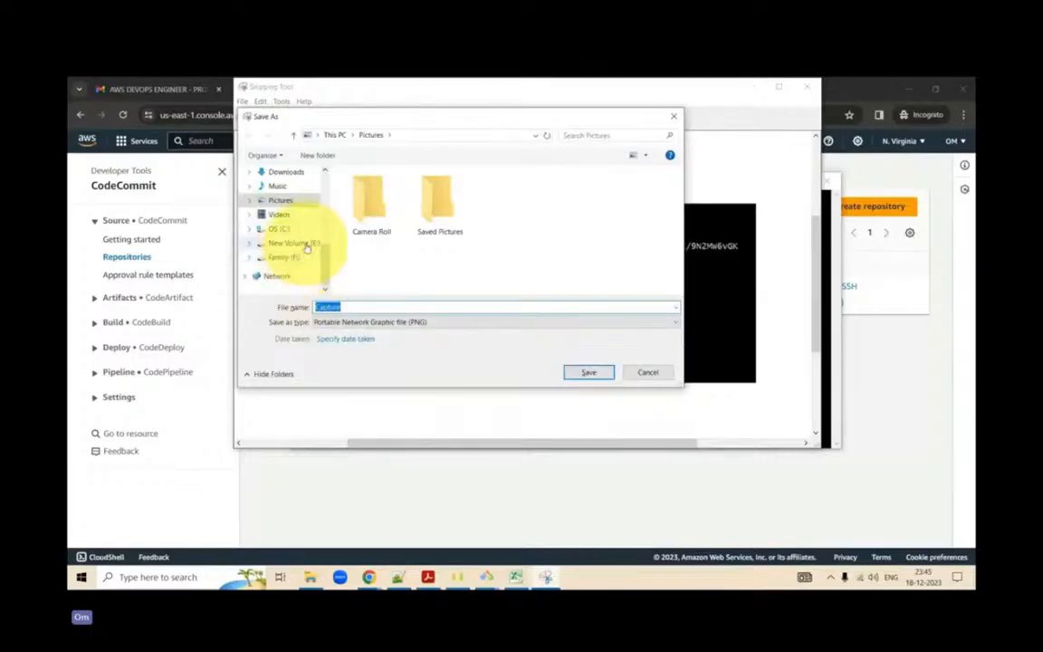
click(273, 228)
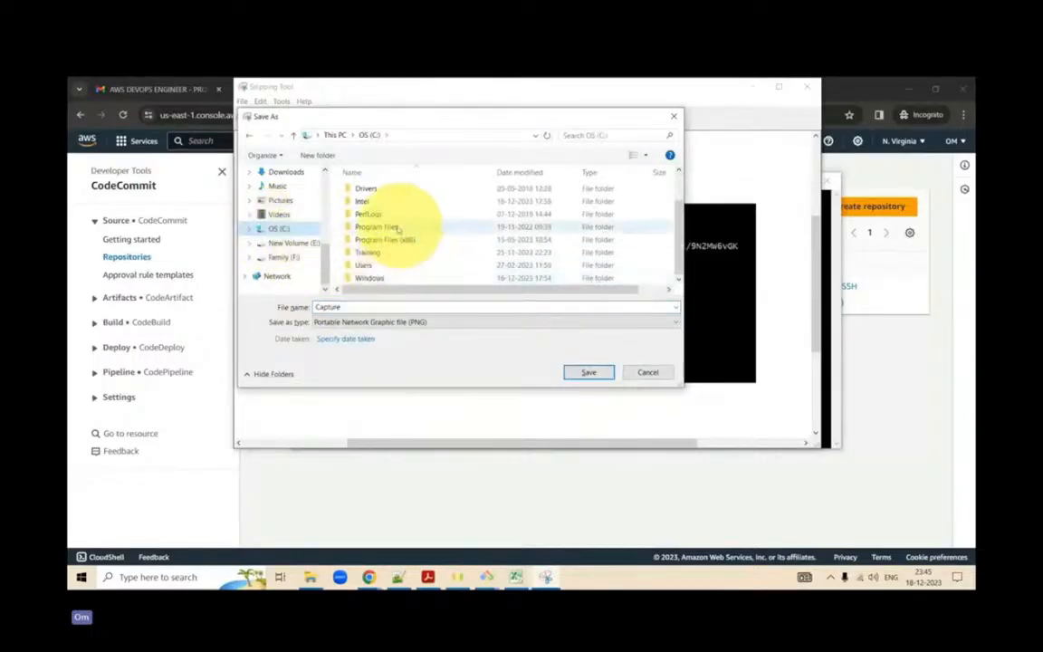
double_click(379, 255)
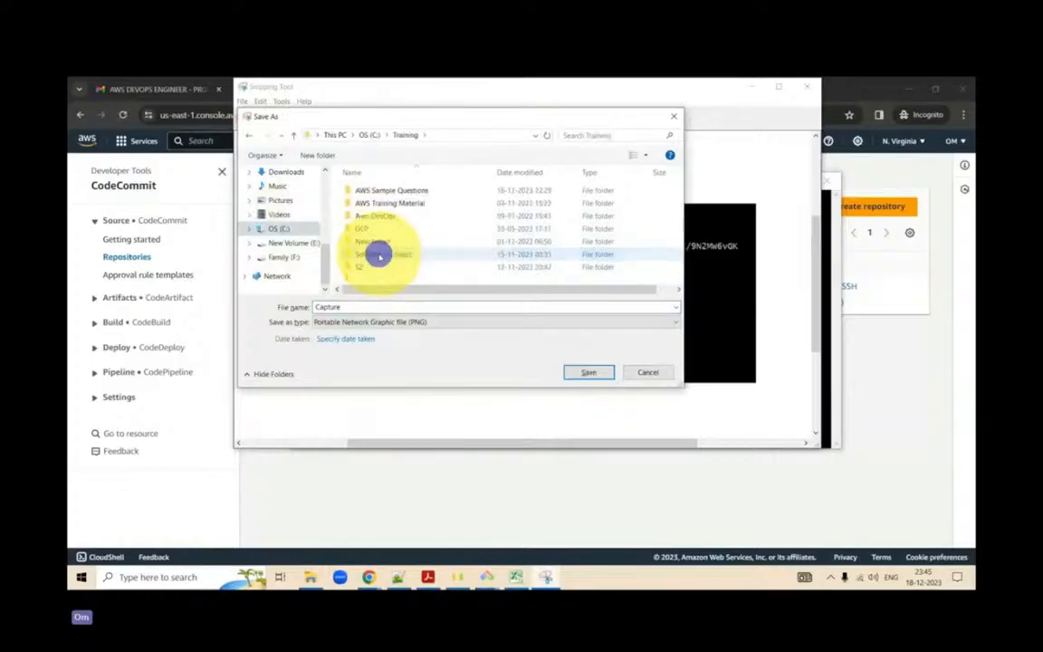
- Save the terminal snip as aws-cli-connection in PNG format and minimize Snipping Tool
double_click(432, 310)
key(BackSpace)
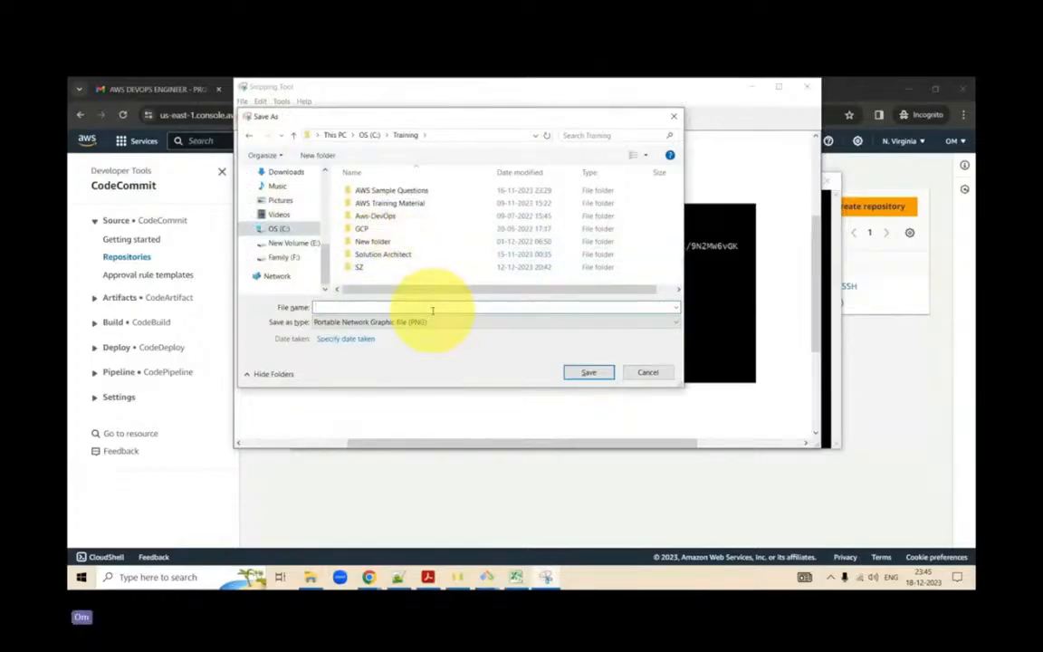
text(s3)
text(-c)
key(Left)
key(Left)
key(Left)
key(Left)
key(Left)
text(aws-cli-connection)
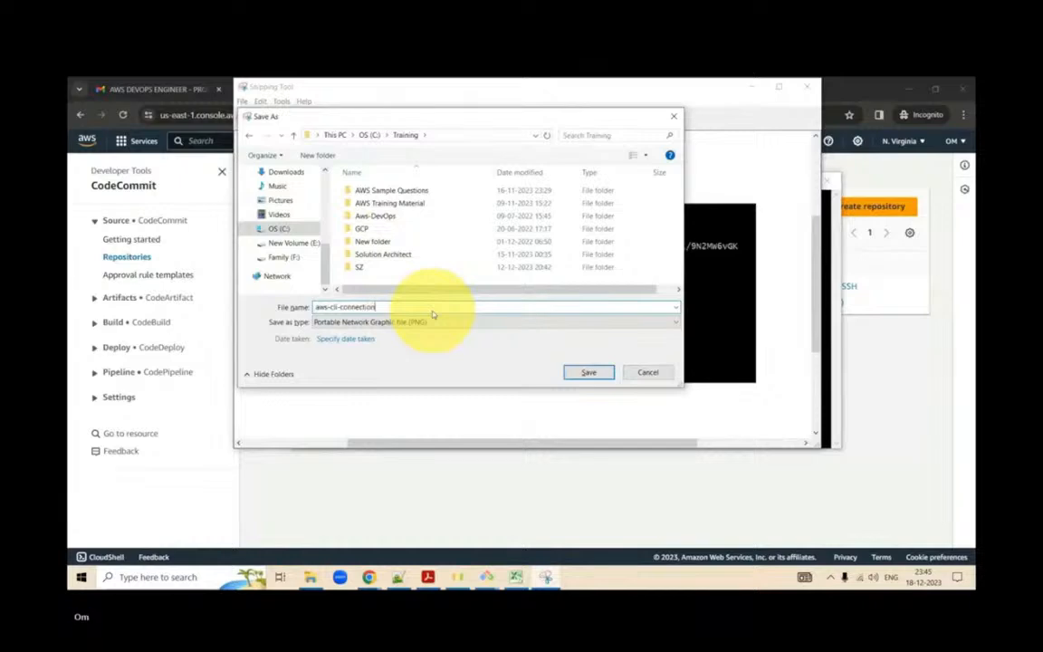
key(Return)
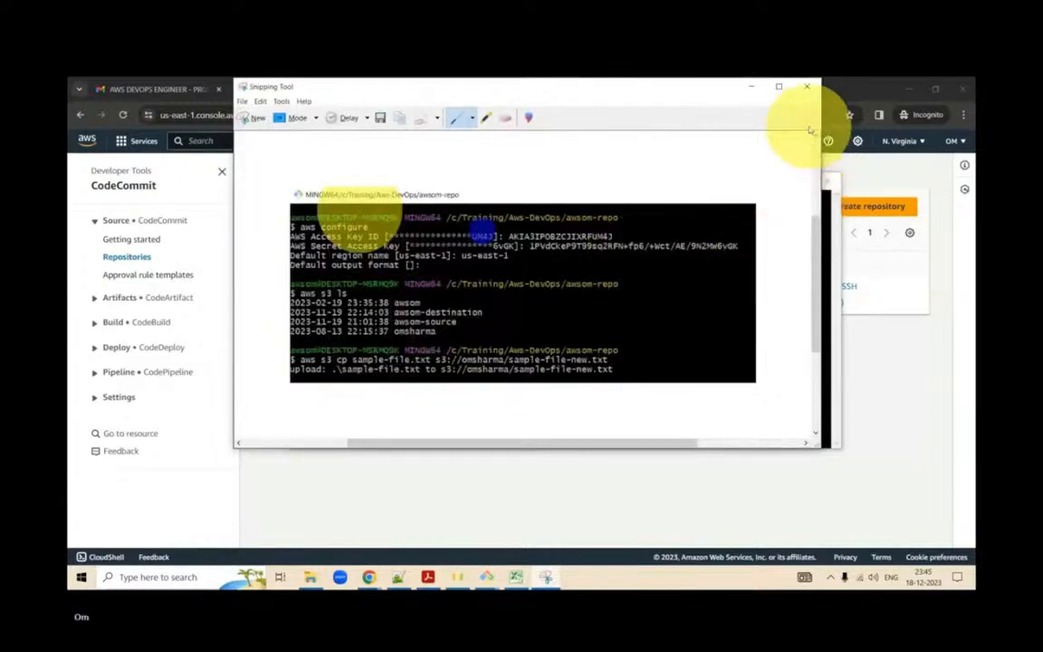
click(750, 86)
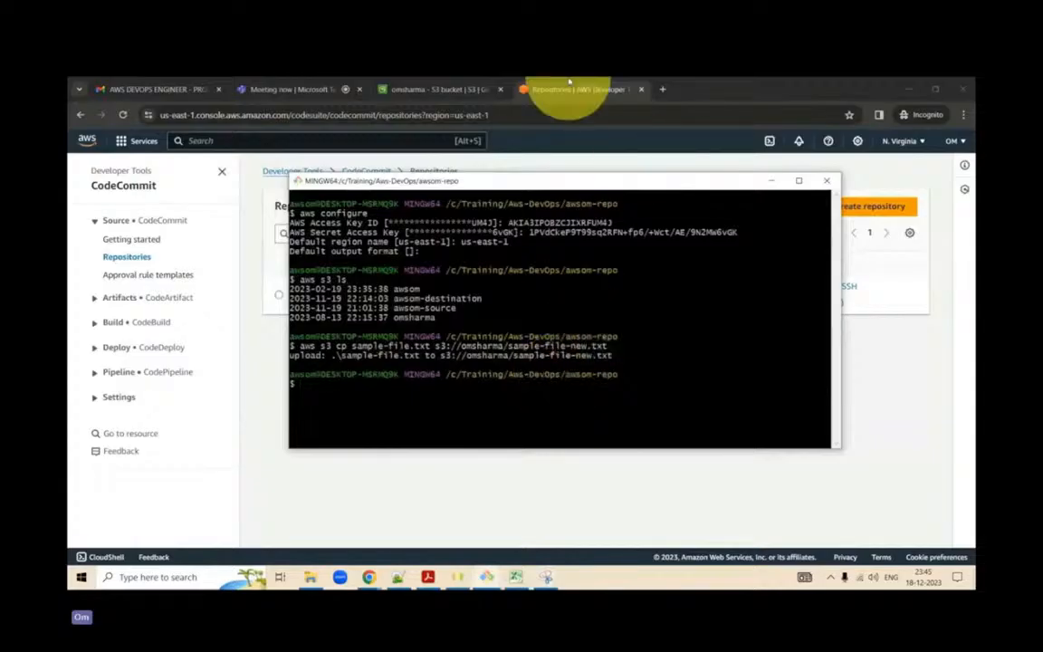
- From the omsharma bucket's browser tab, find the IAM service in the AWS console and open its Users list
click(458, 88)
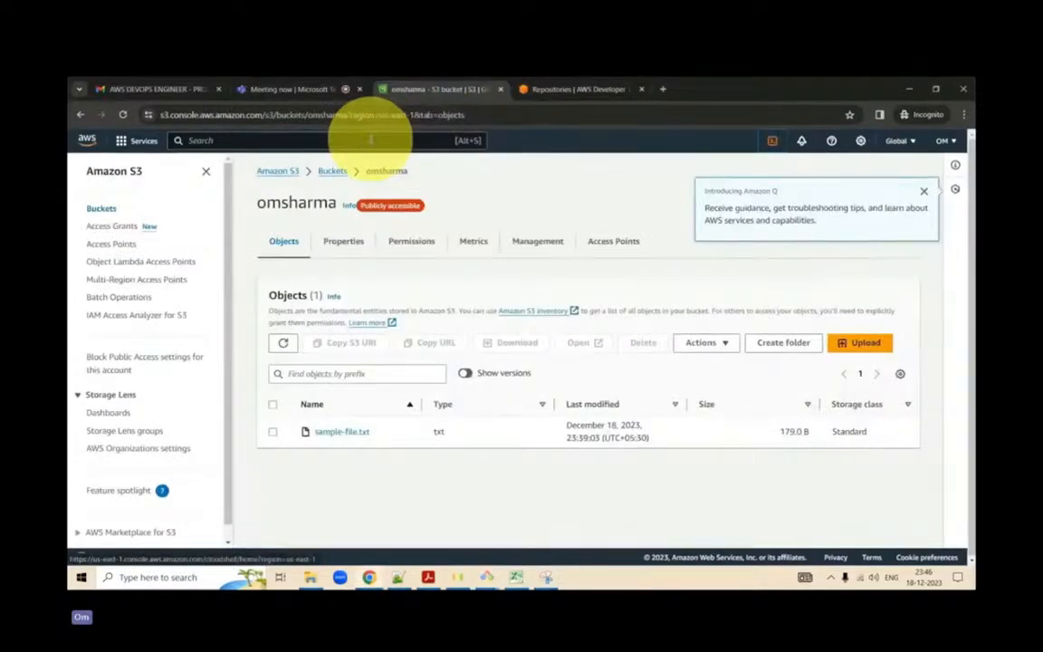
click(357, 140)
text(IAM)
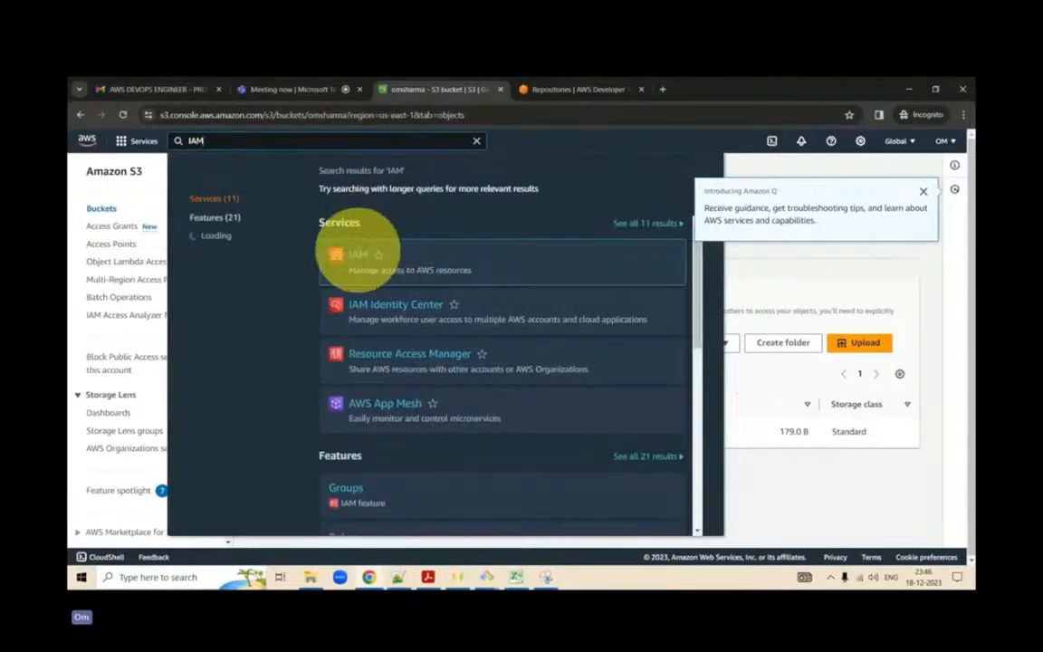
click(357, 255)
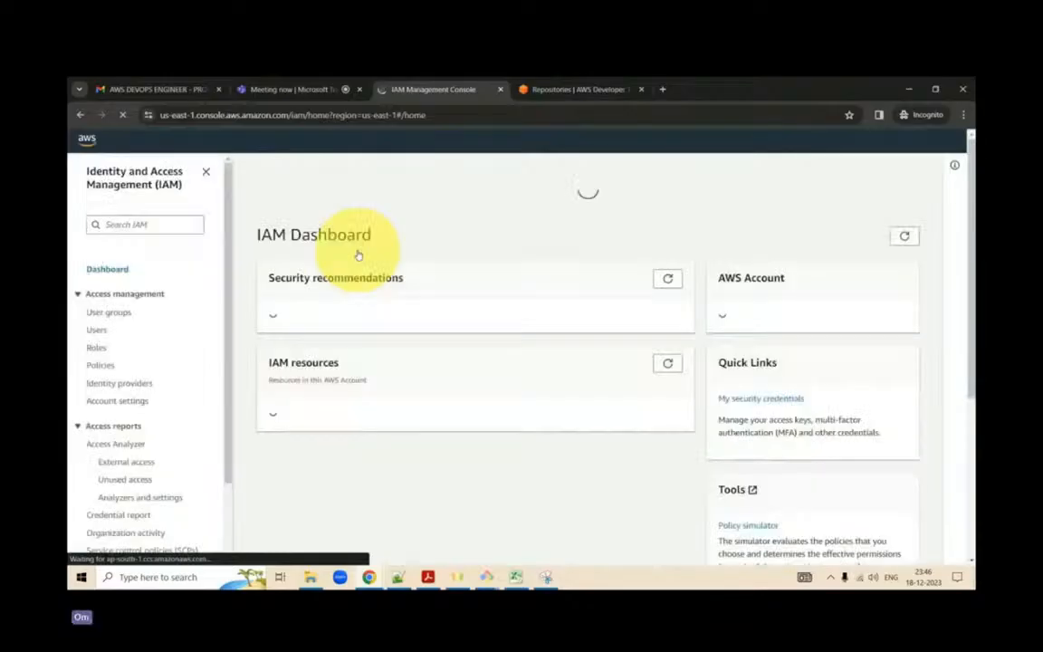
click(99, 335)
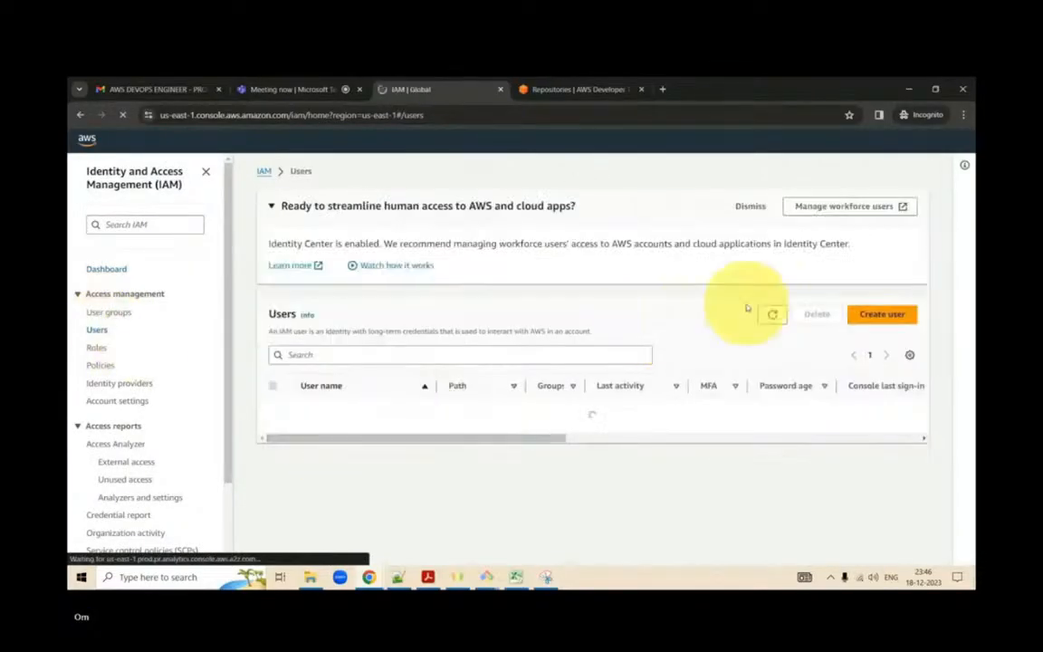
click(861, 313)
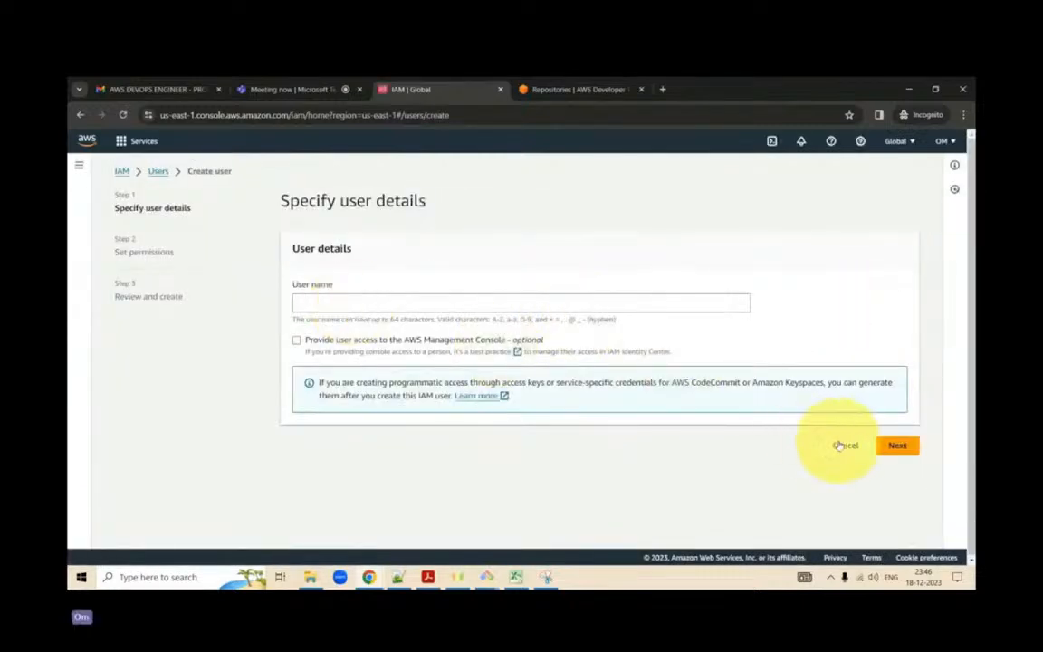
click(841, 445)
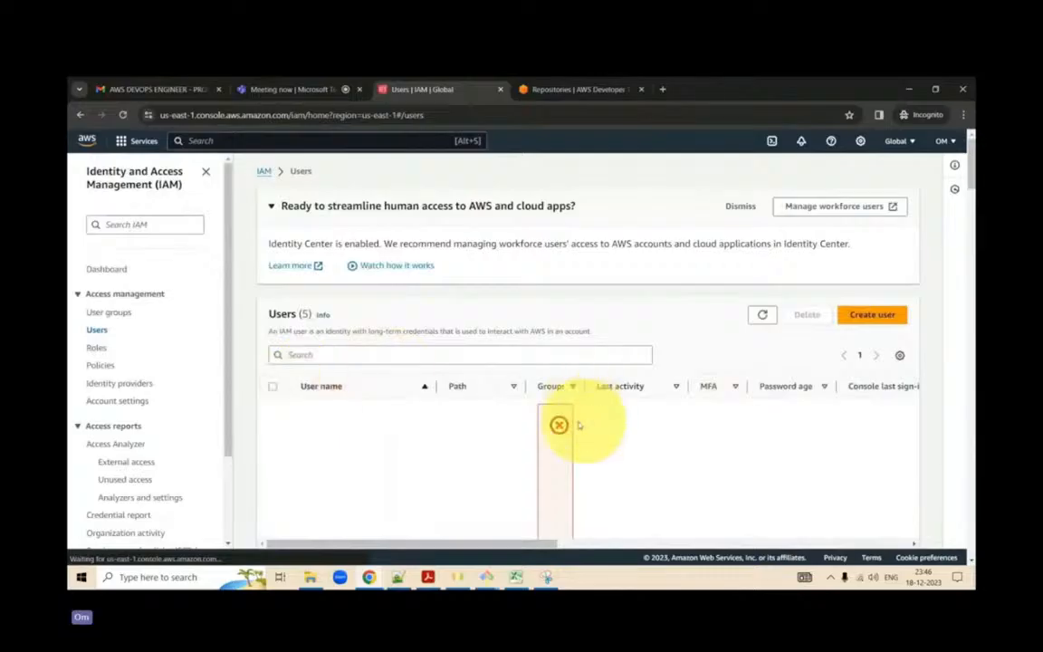
click(97, 348)
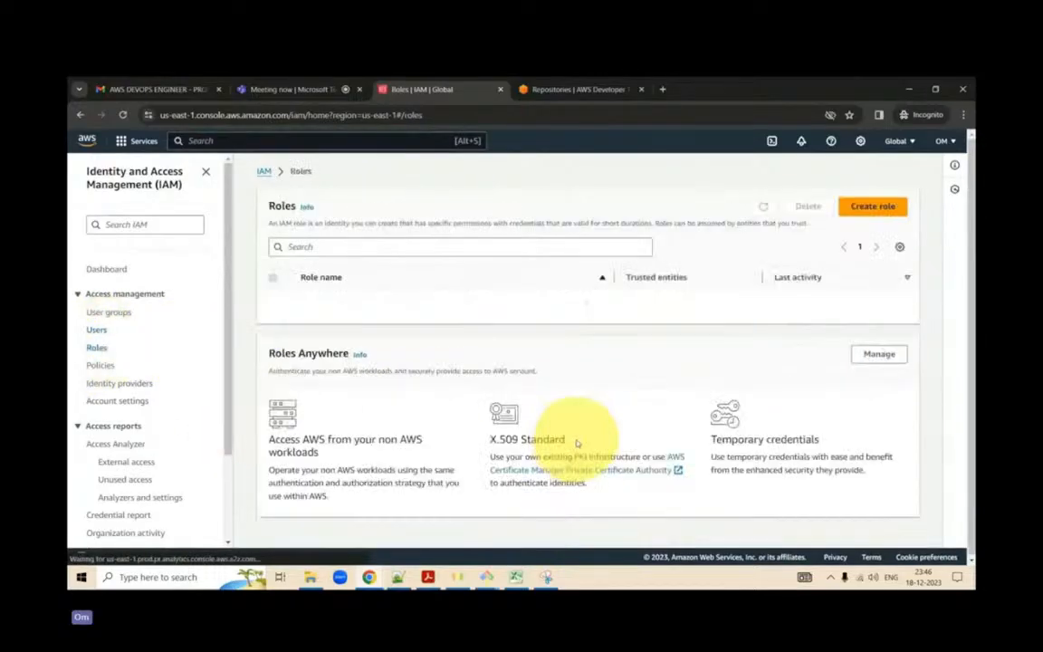
click(98, 330)
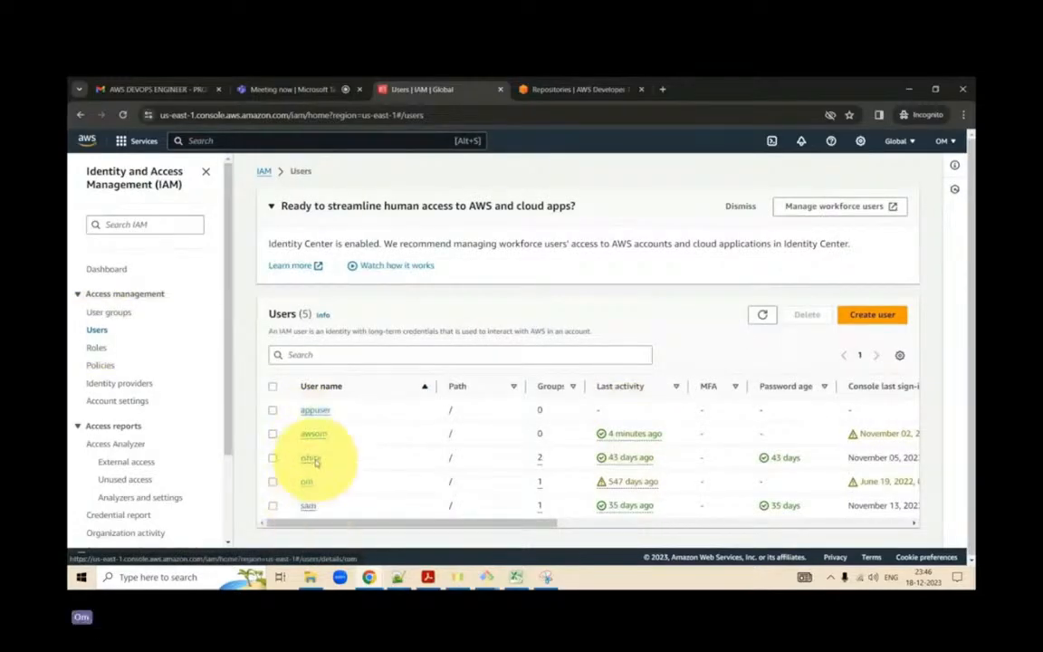
- Open the security credentials of the awsom user, reload the page, and examine its access keys section
click(317, 438)
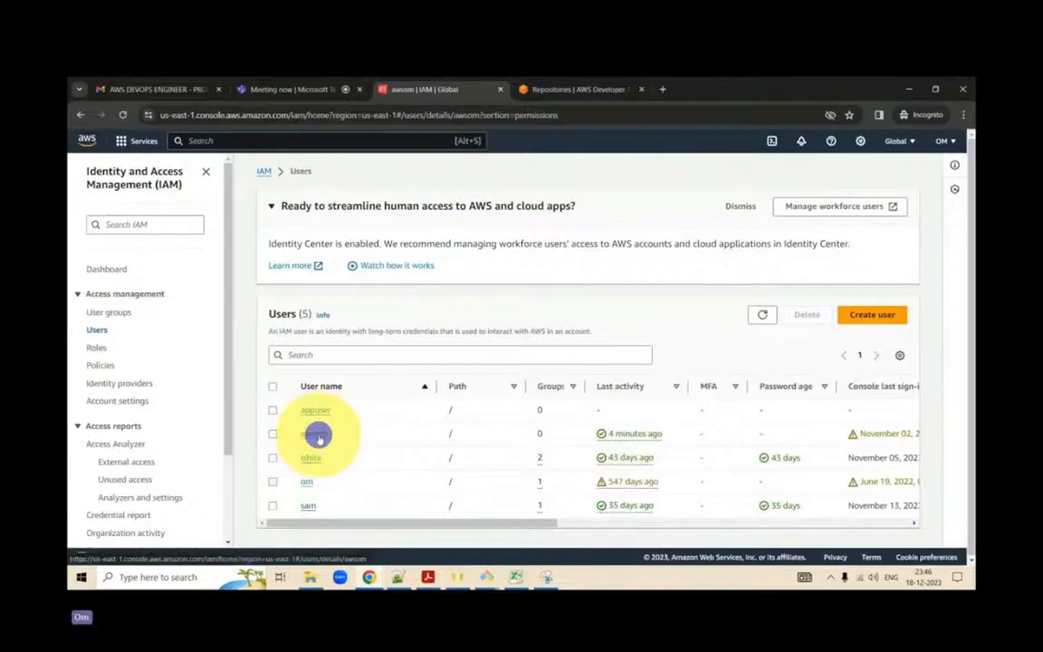
click(460, 380)
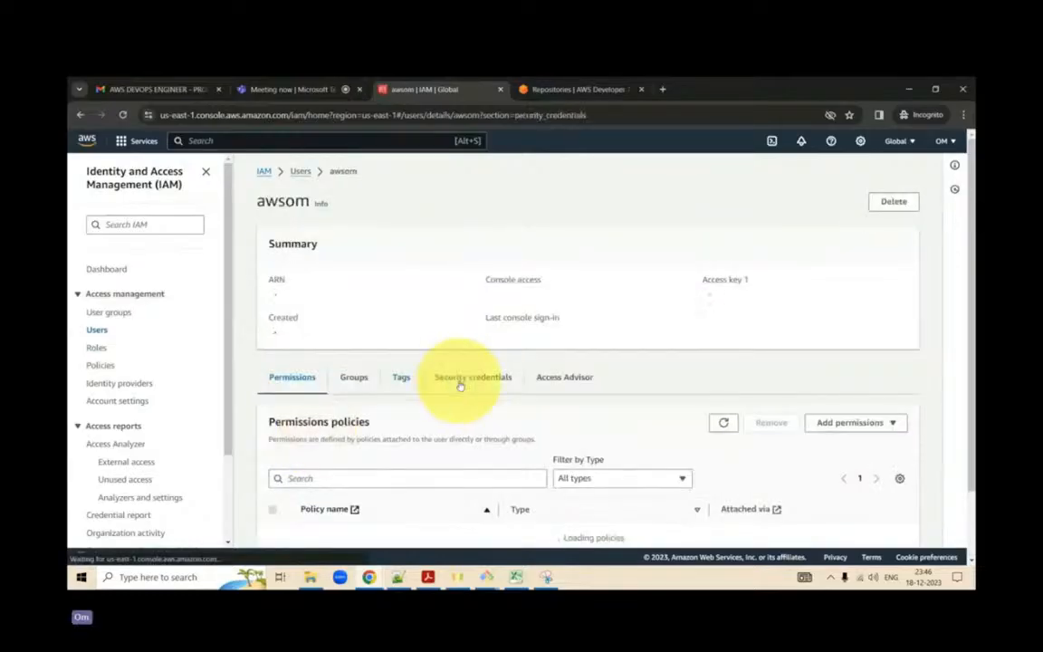
scroll(460, 384, down, 3)
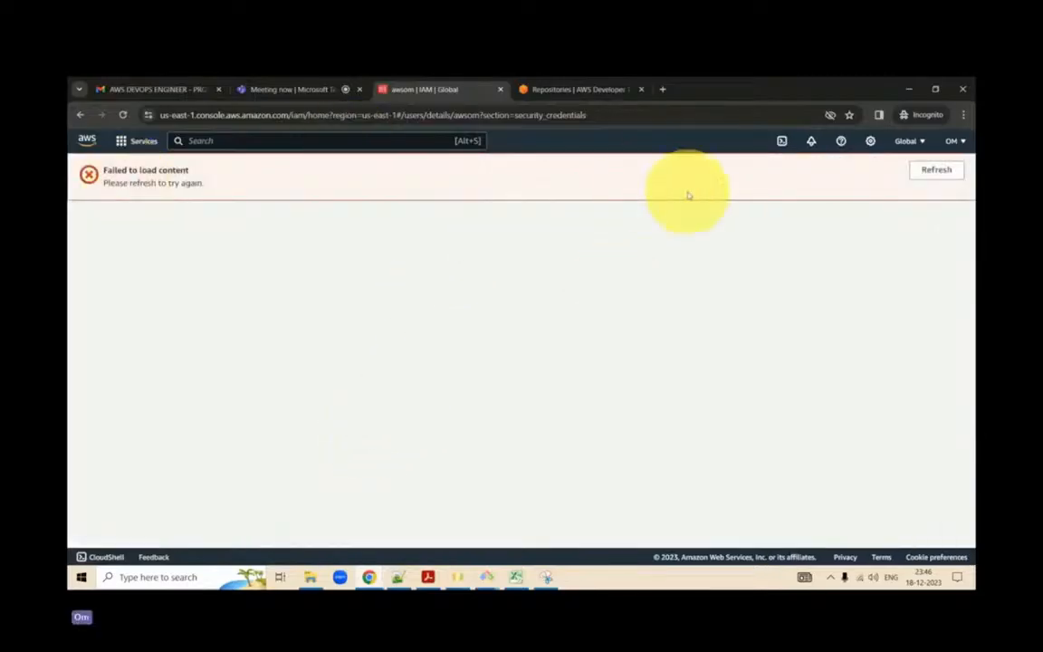
click(942, 171)
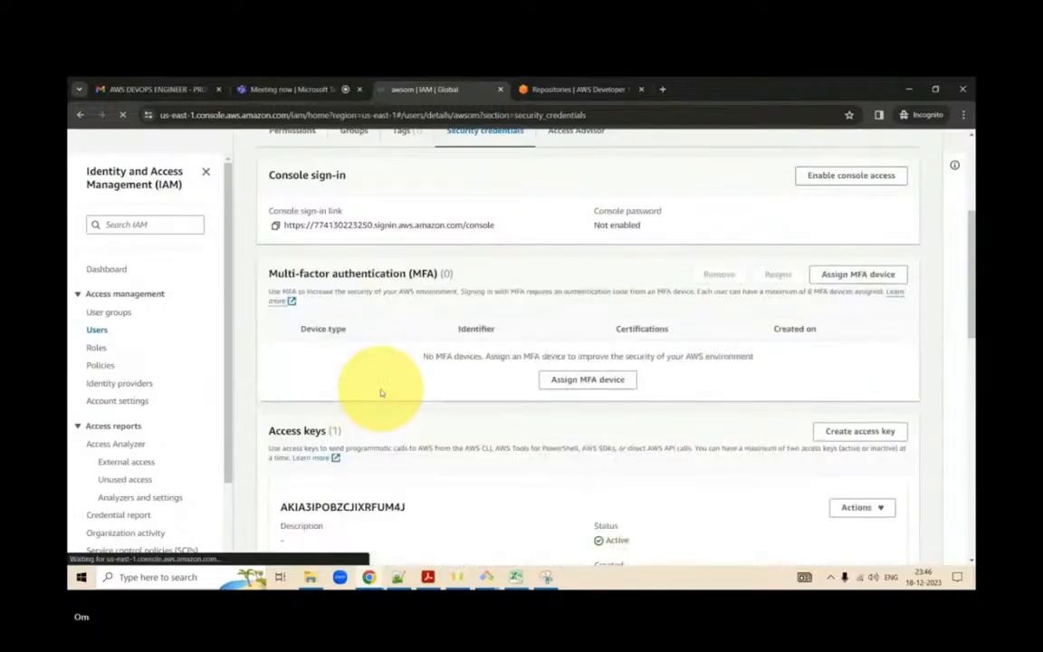
scroll(452, 380, down, 3)
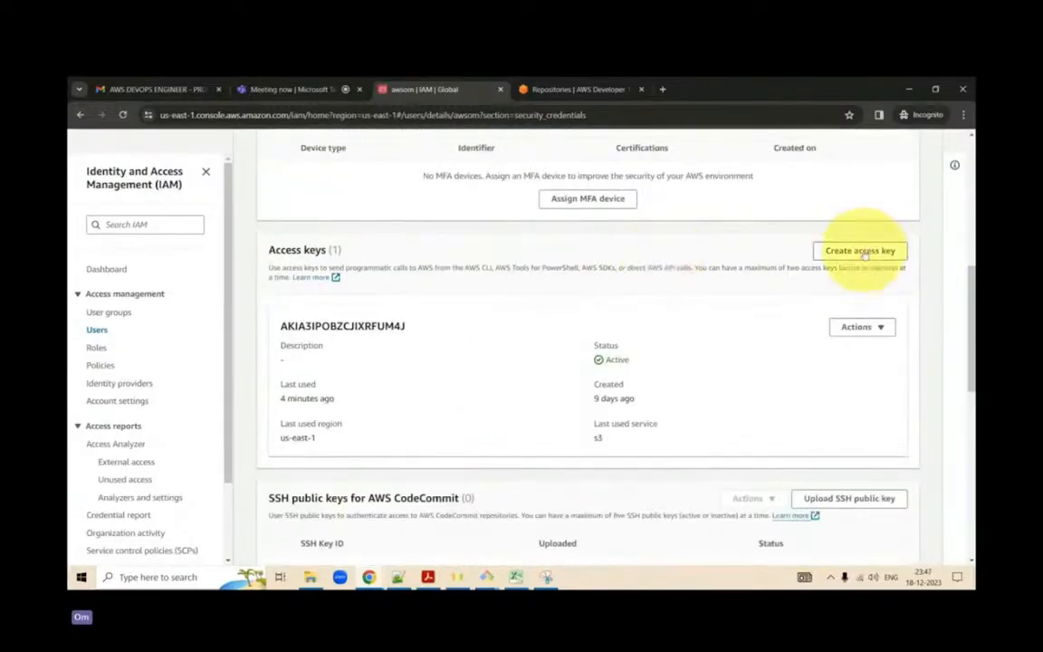
- Walk through creating an access key for awsom with the Other use case, check the downloaded key spreadsheet, and cancel the creation
click(862, 252)
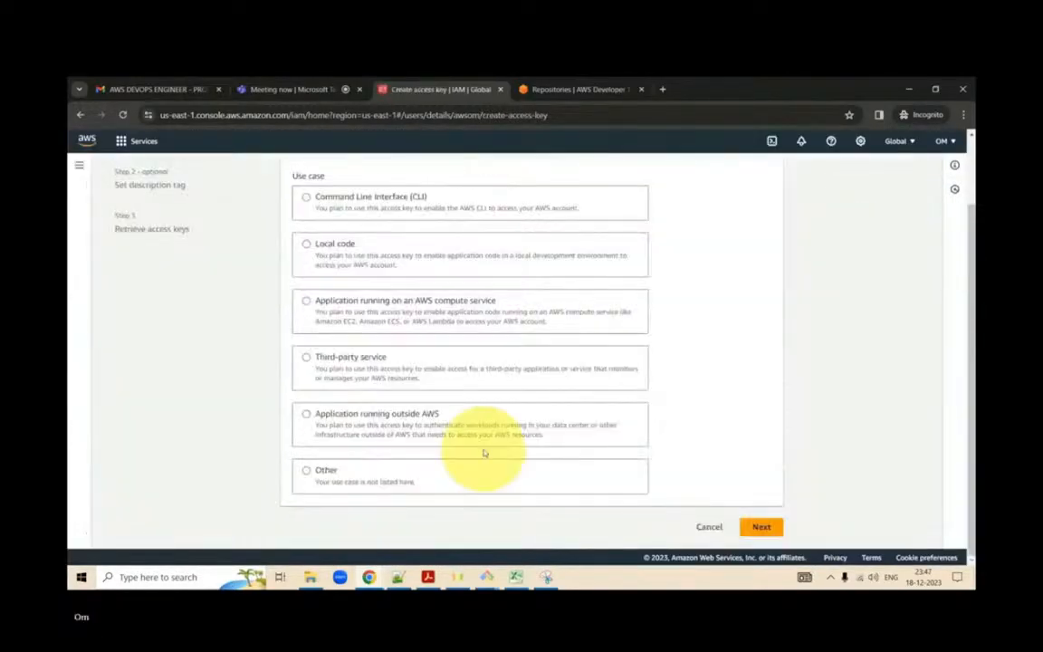
scroll(358, 470, down, 3)
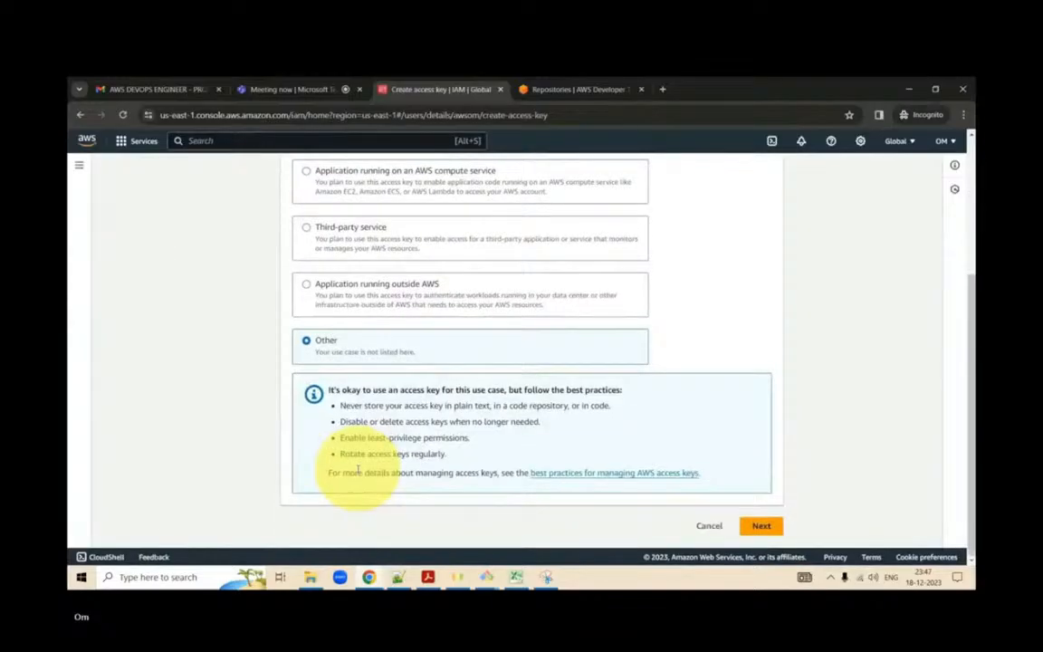
click(762, 526)
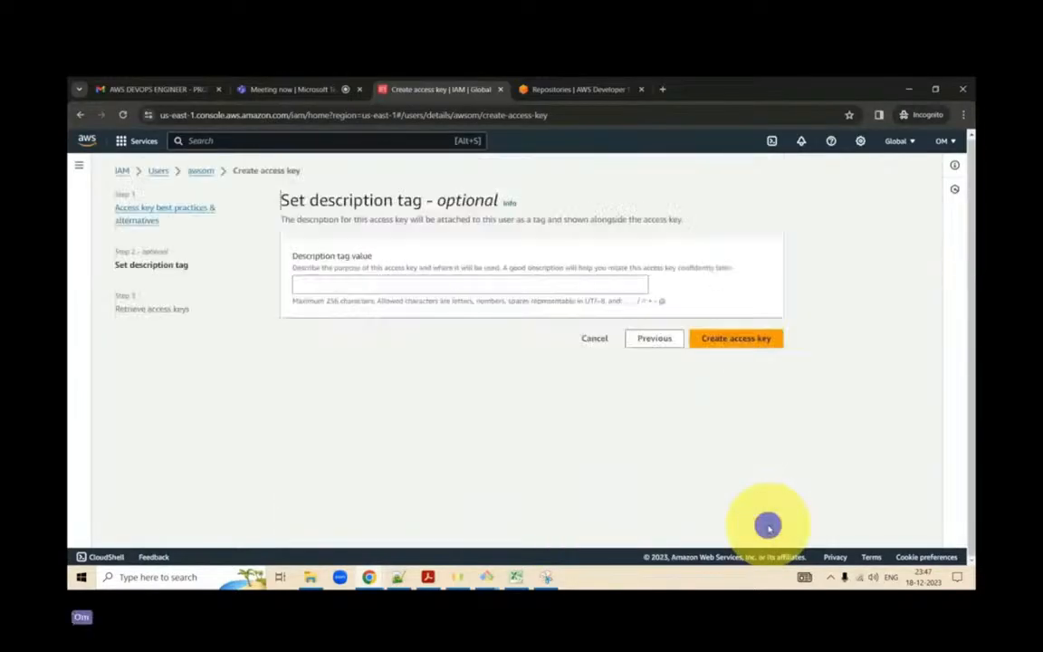
click(728, 340)
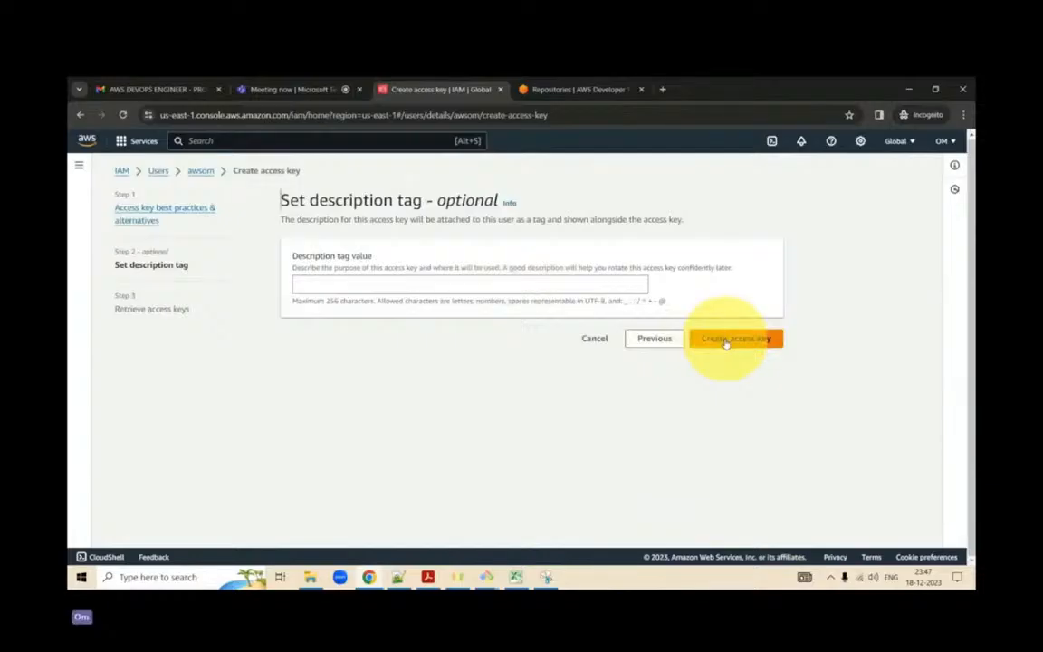
click(516, 577)
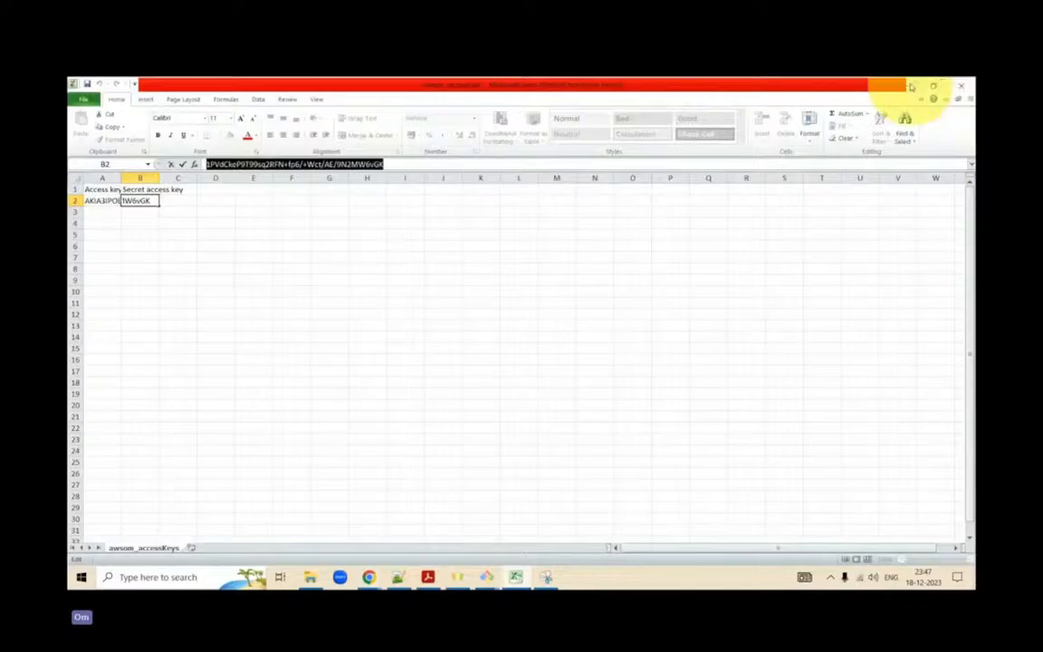
click(909, 84)
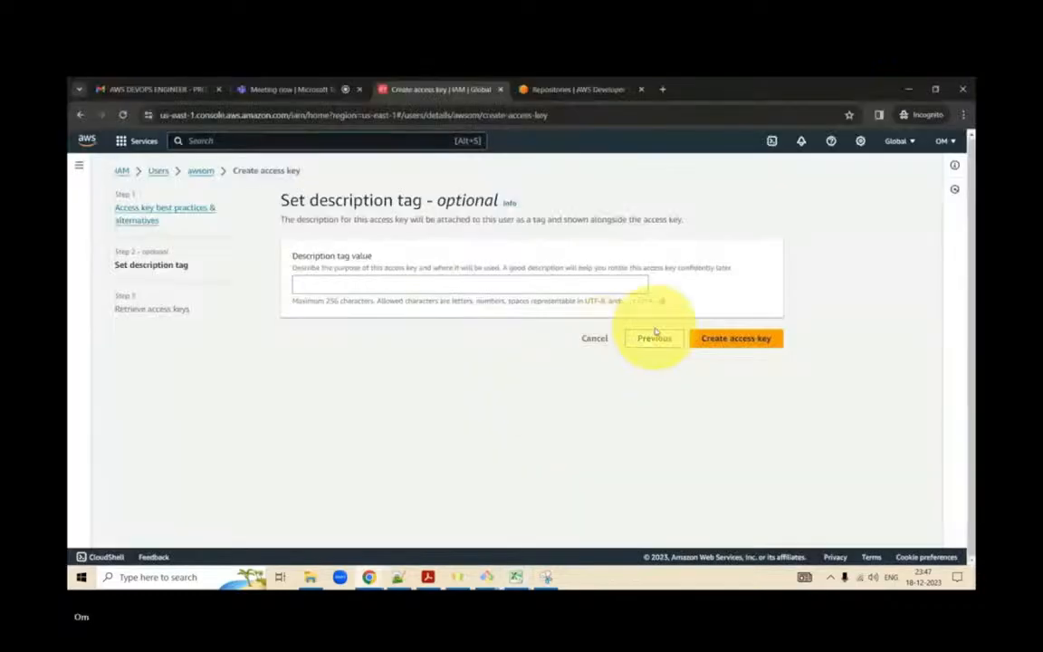
click(595, 340)
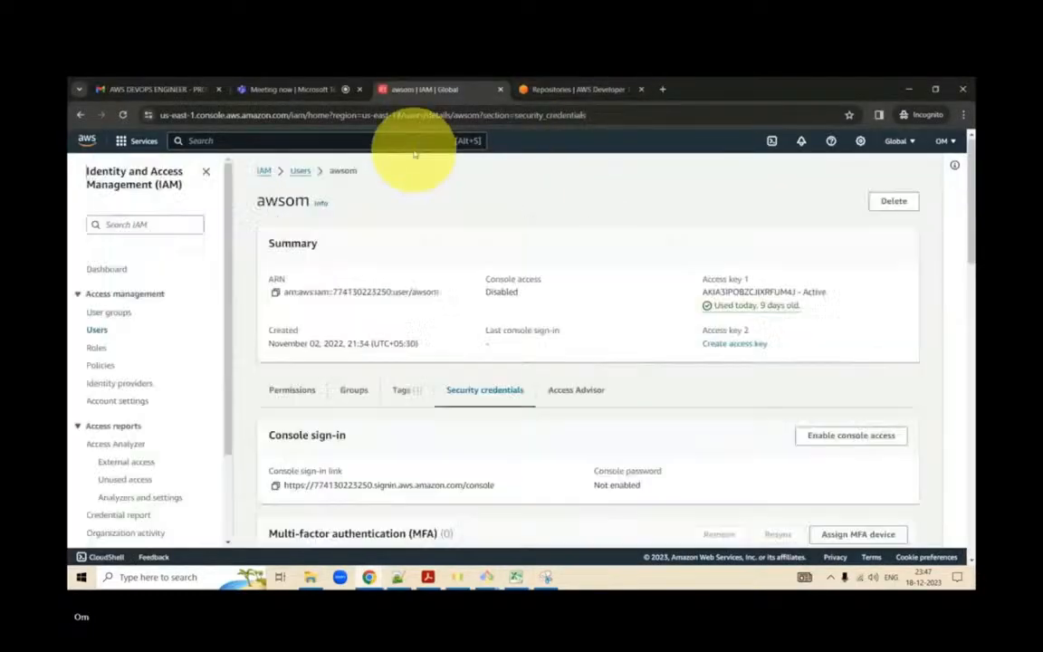
- Return the IAM tab to Console Home, open the awsom repository in the CodeCommit tab, and reload its page
click(88, 143)
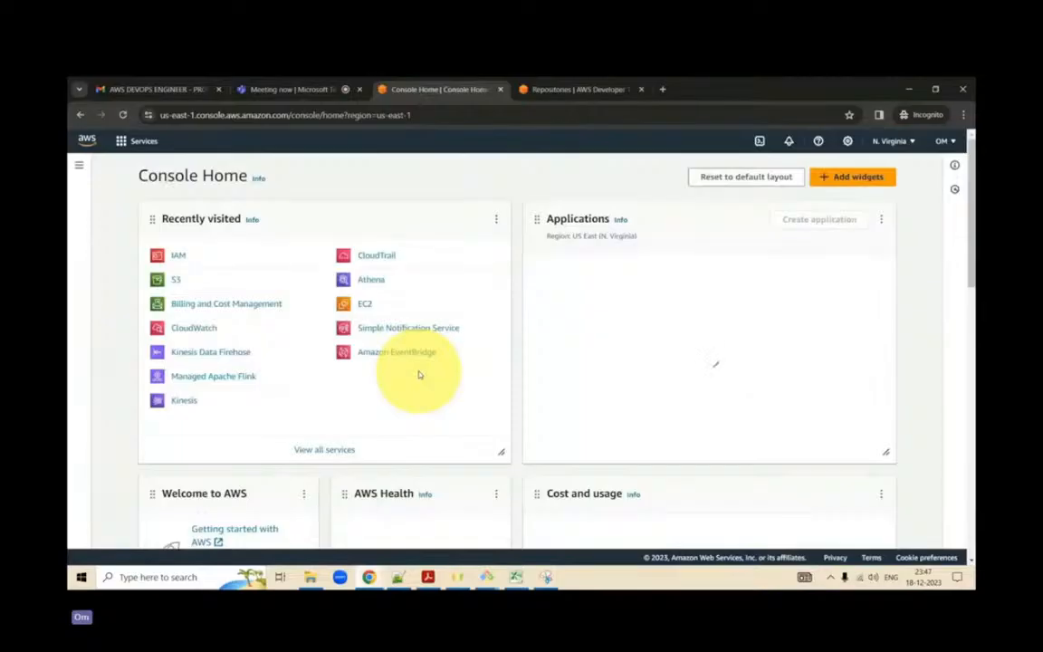
click(576, 90)
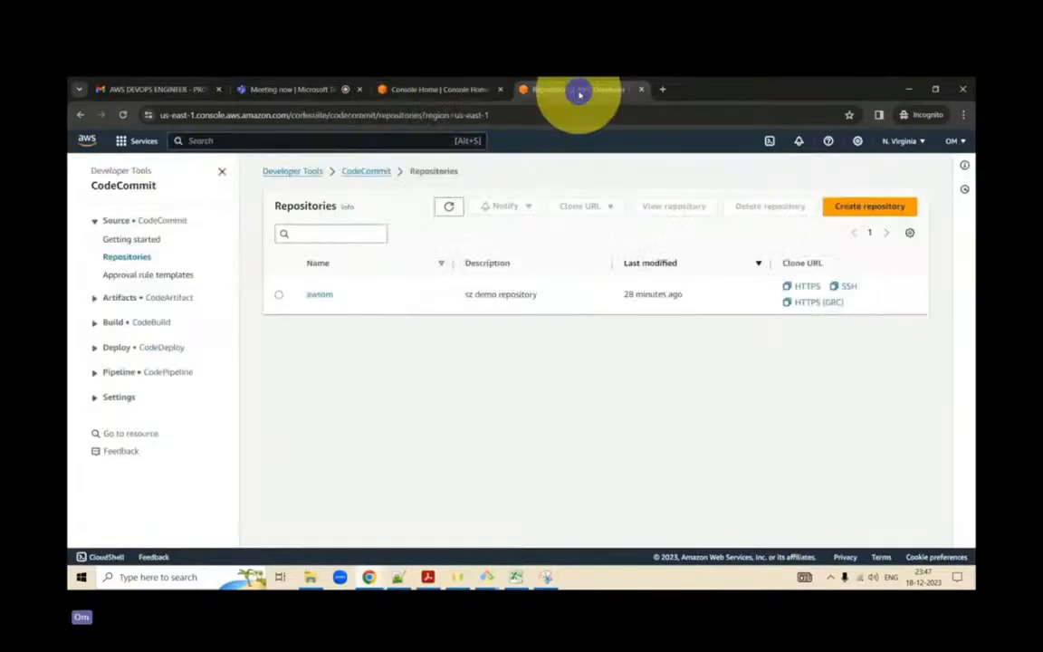
click(323, 299)
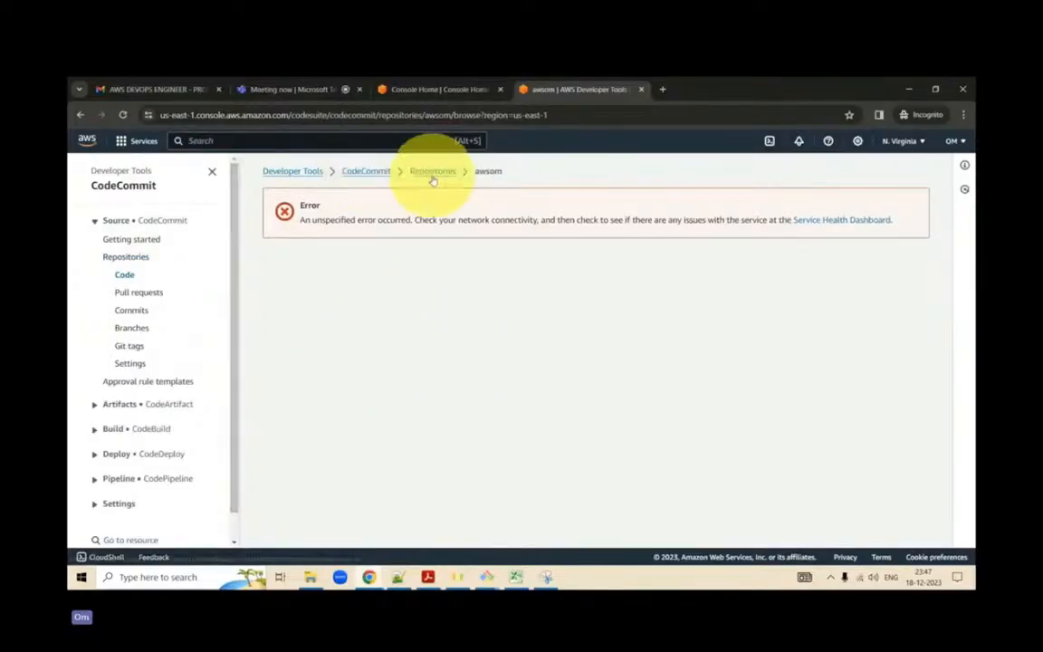
click(600, 113)
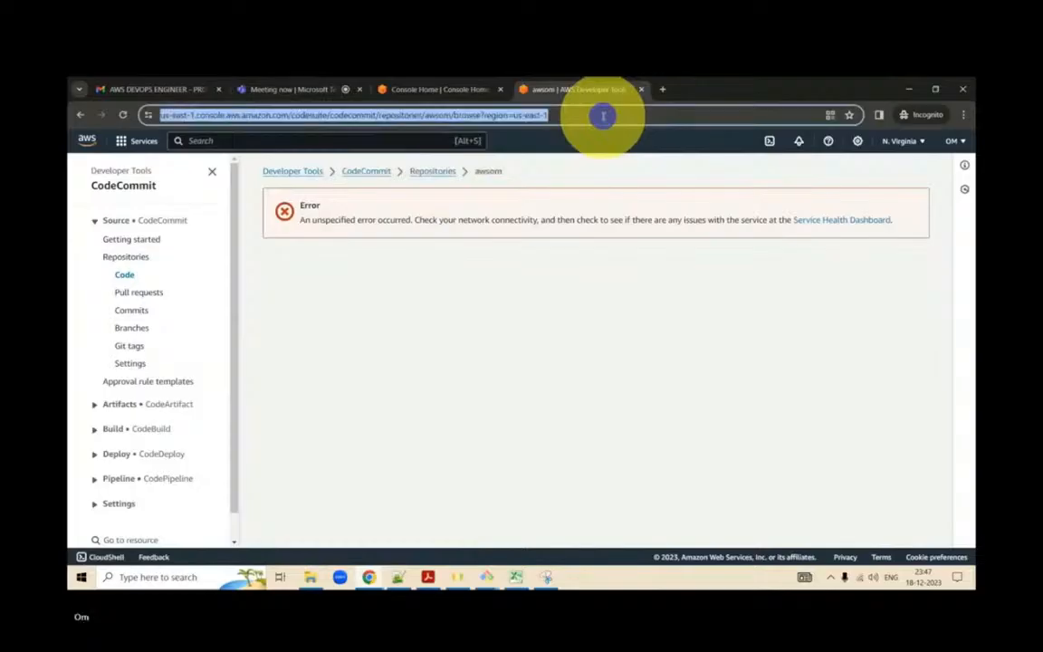
key(Return)
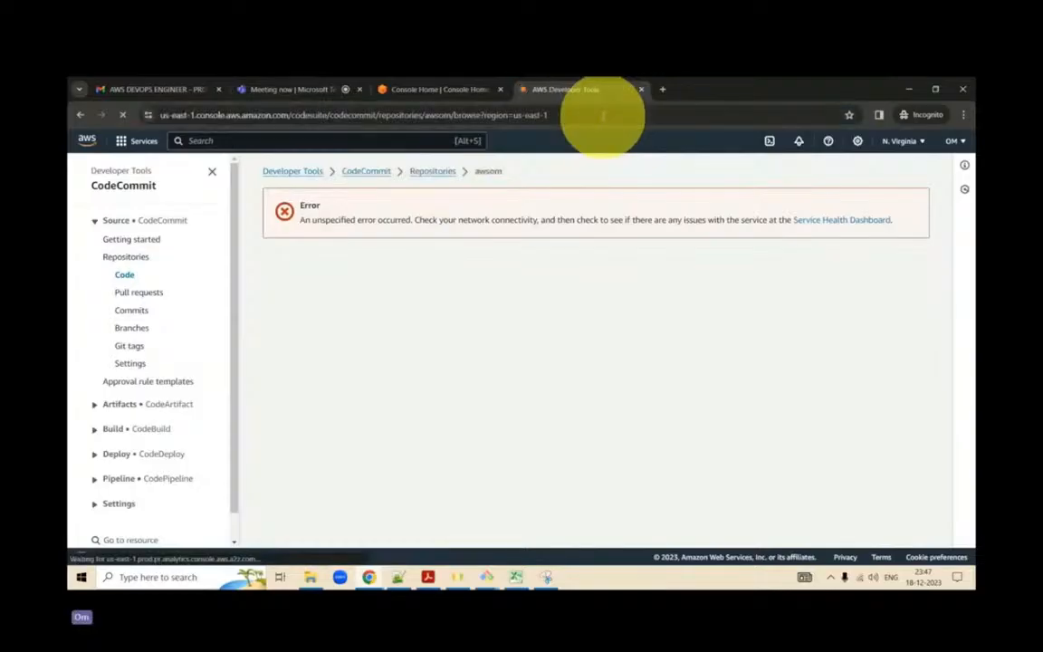
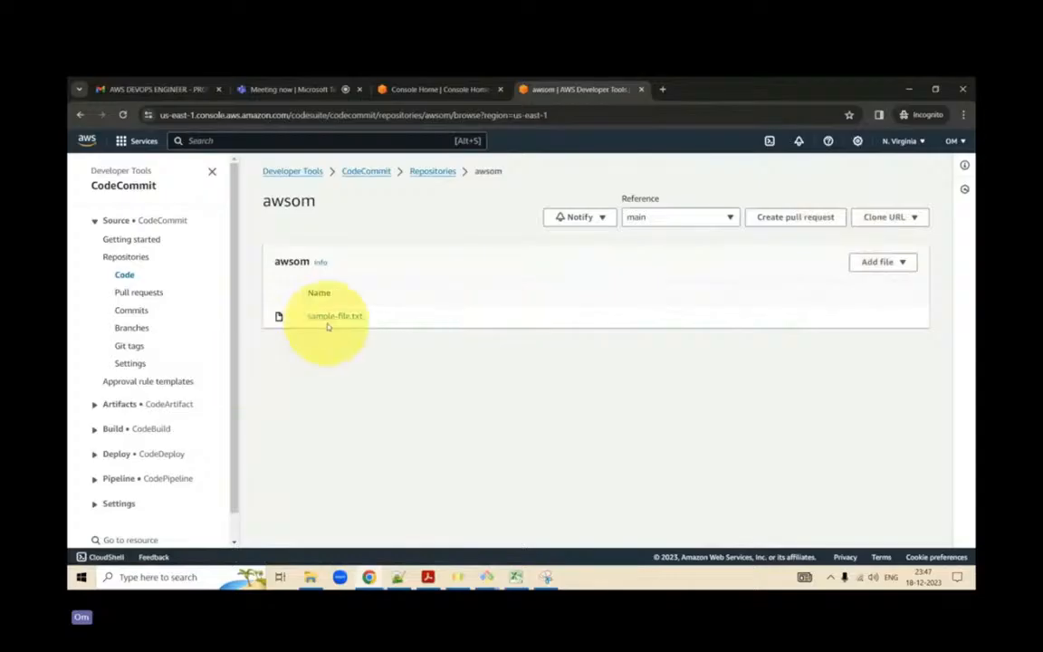
- Try to compare branches for a new awsom pull request with main as both destination and source
click(796, 226)
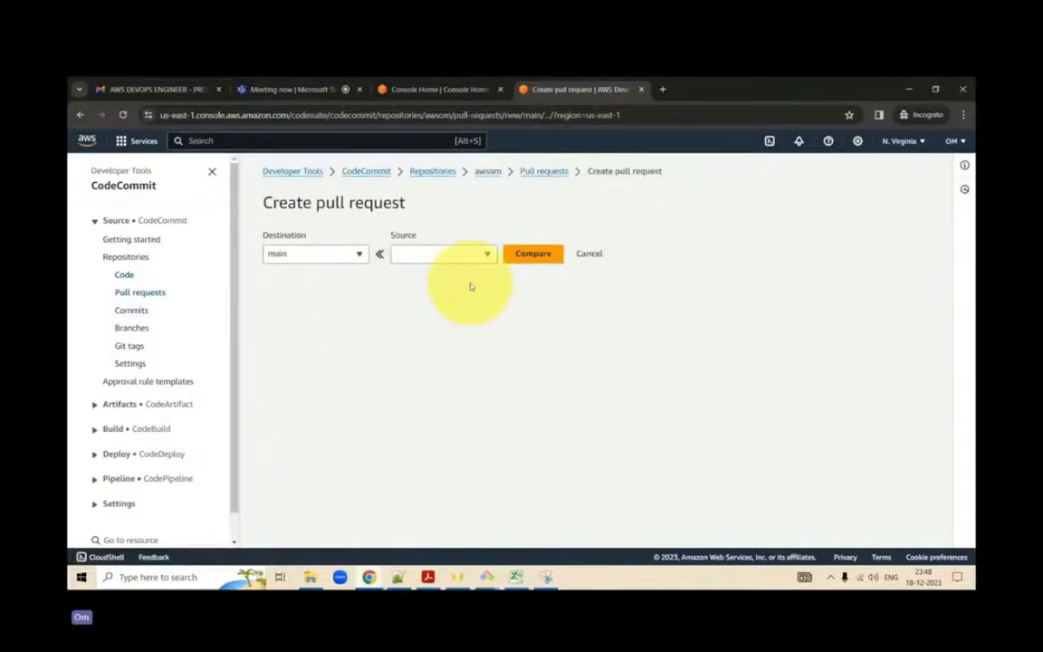
click(357, 254)
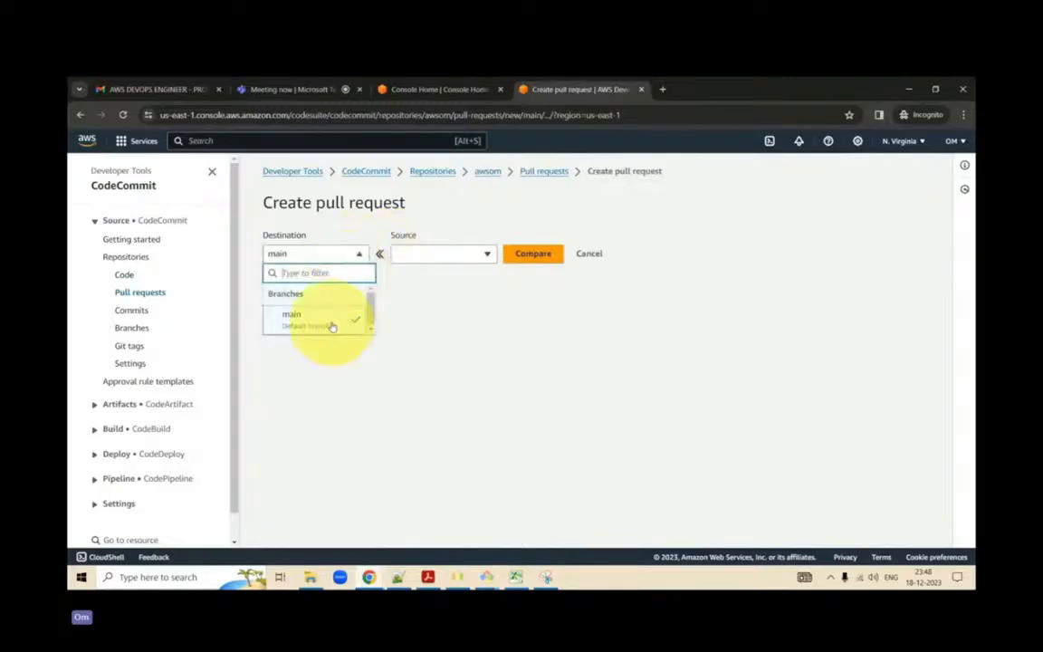
click(468, 254)
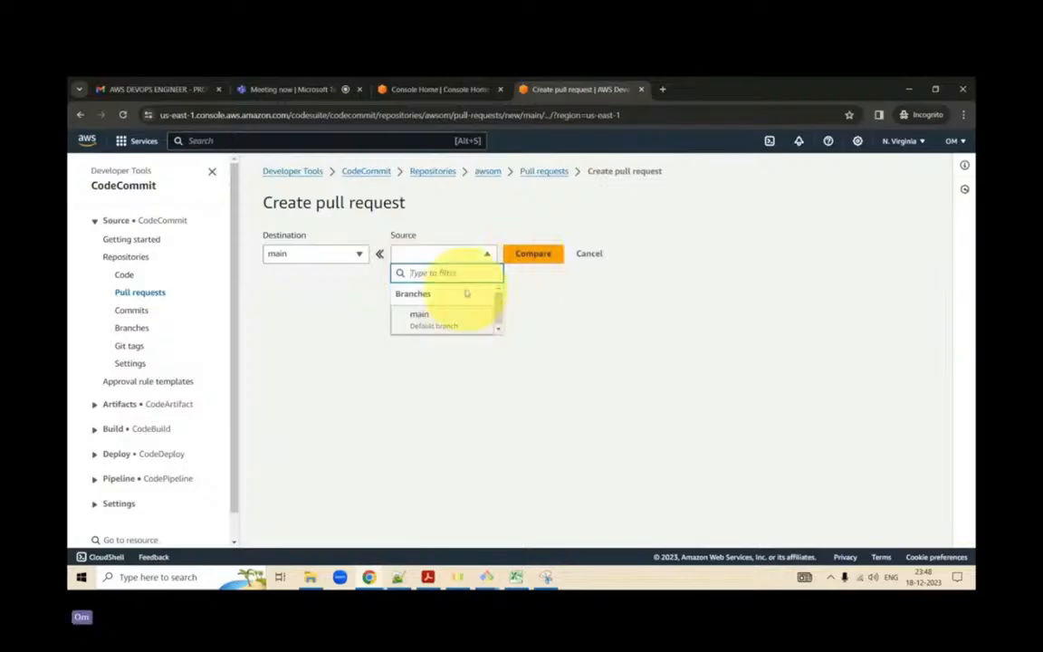
click(532, 255)
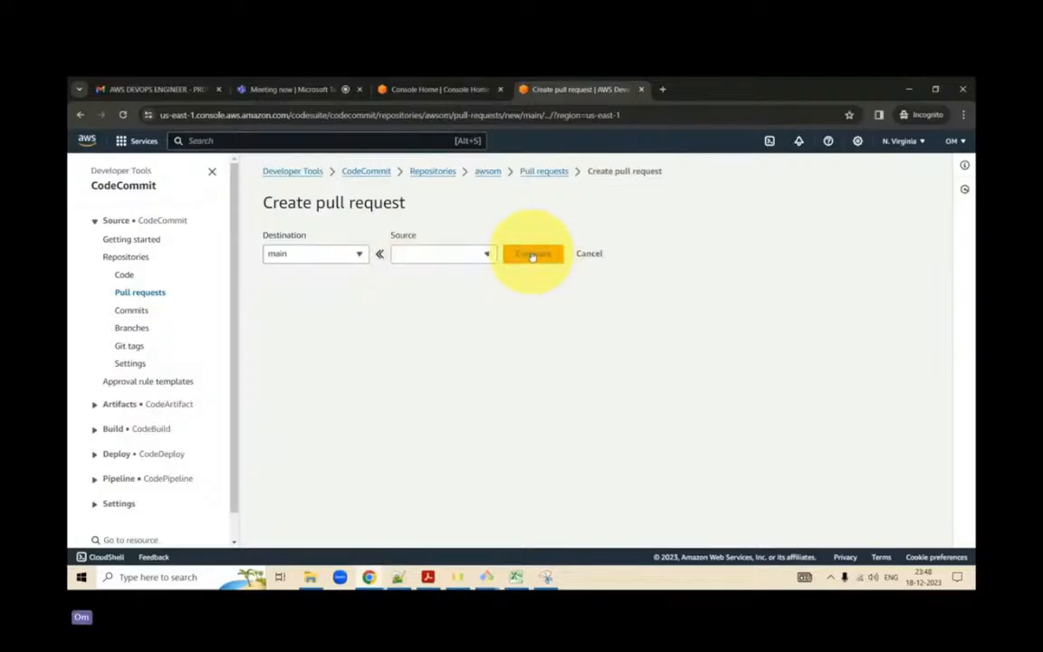
click(475, 253)
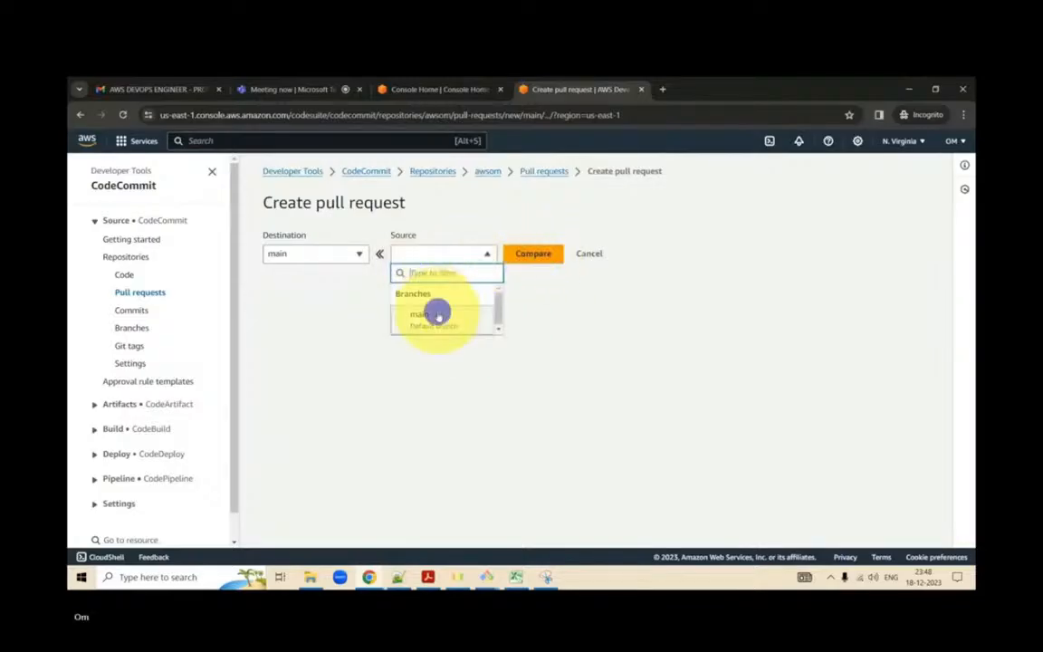
click(437, 316)
click(540, 253)
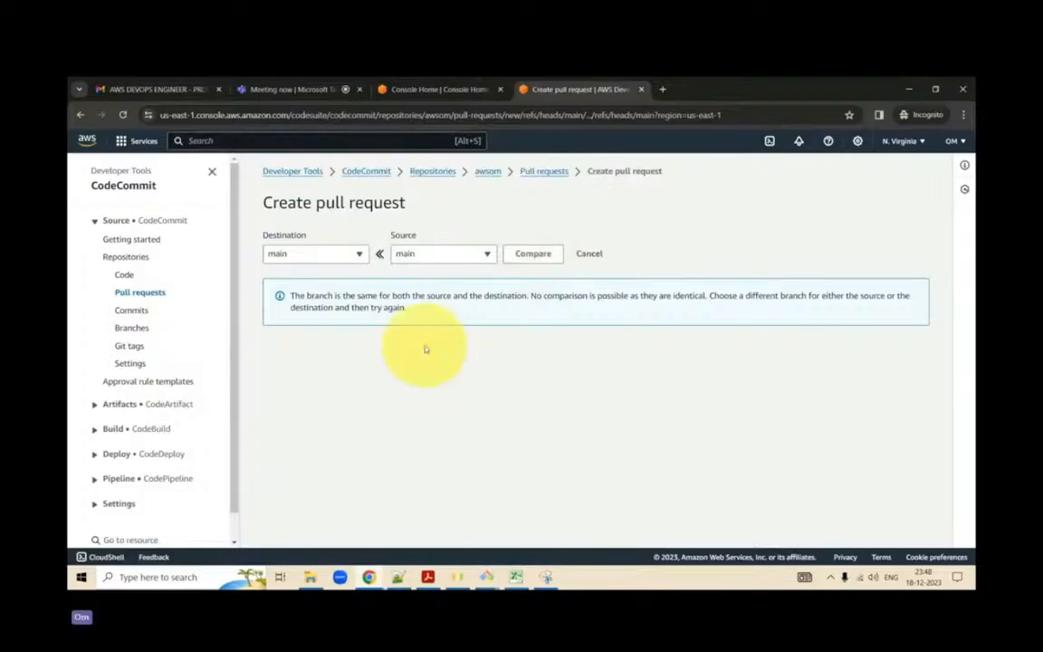
click(422, 257)
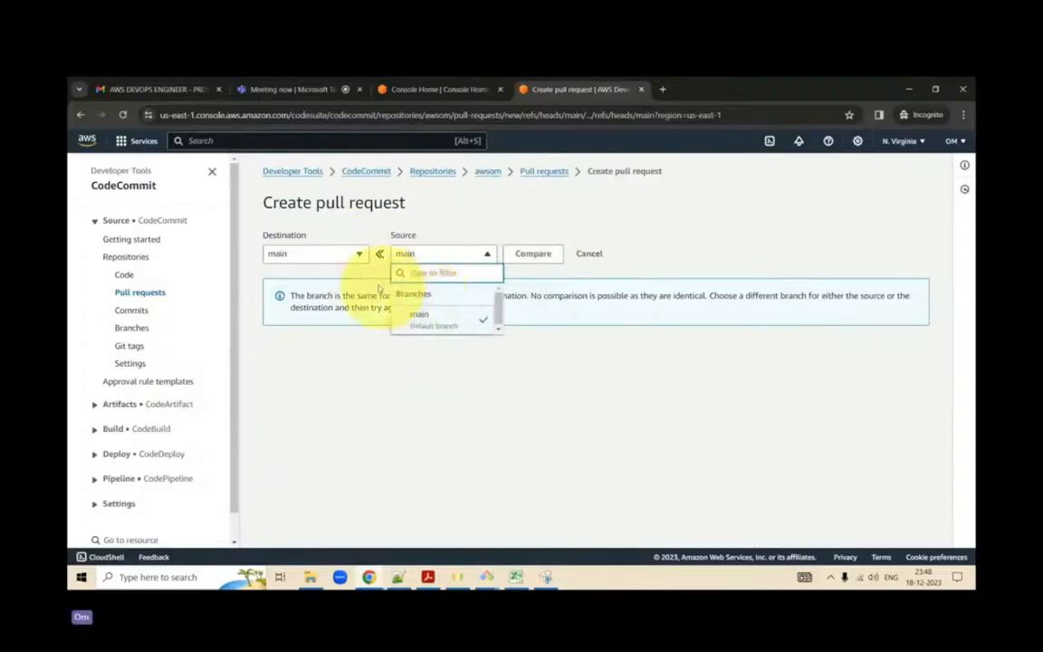
- Open the awsom repository's branches and create a branch named dev from main
scroll(202, 360, down, 1)
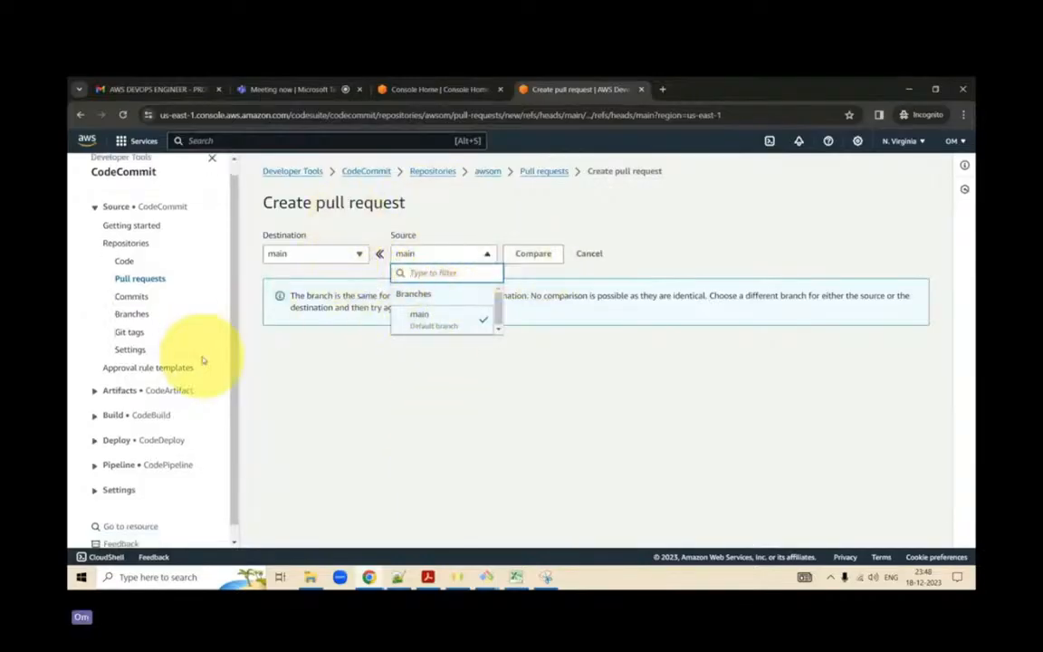
click(141, 314)
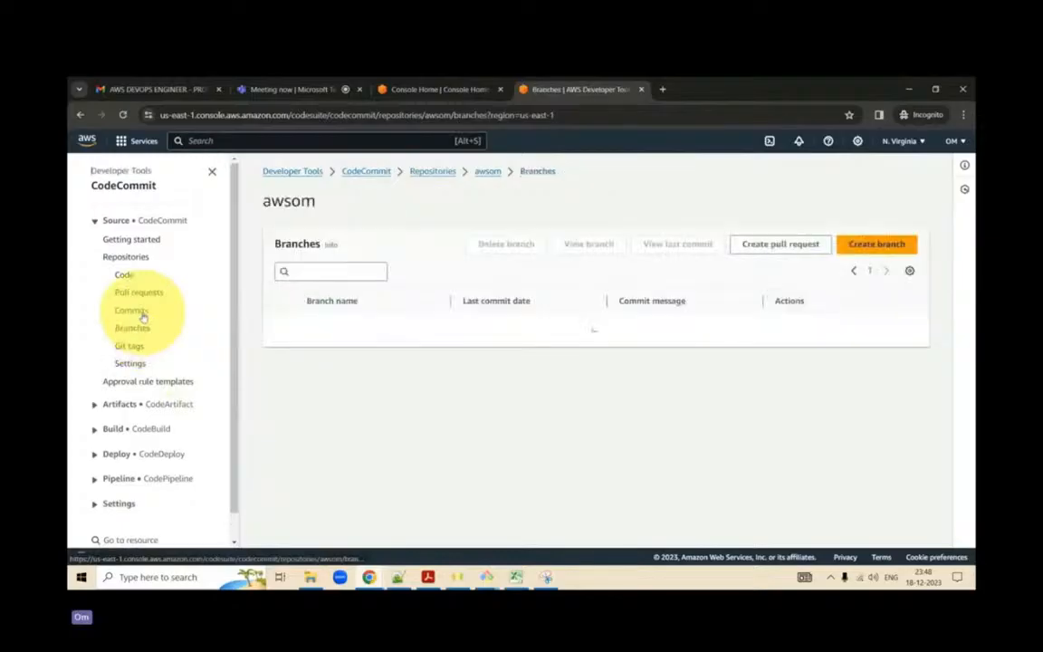
click(354, 273)
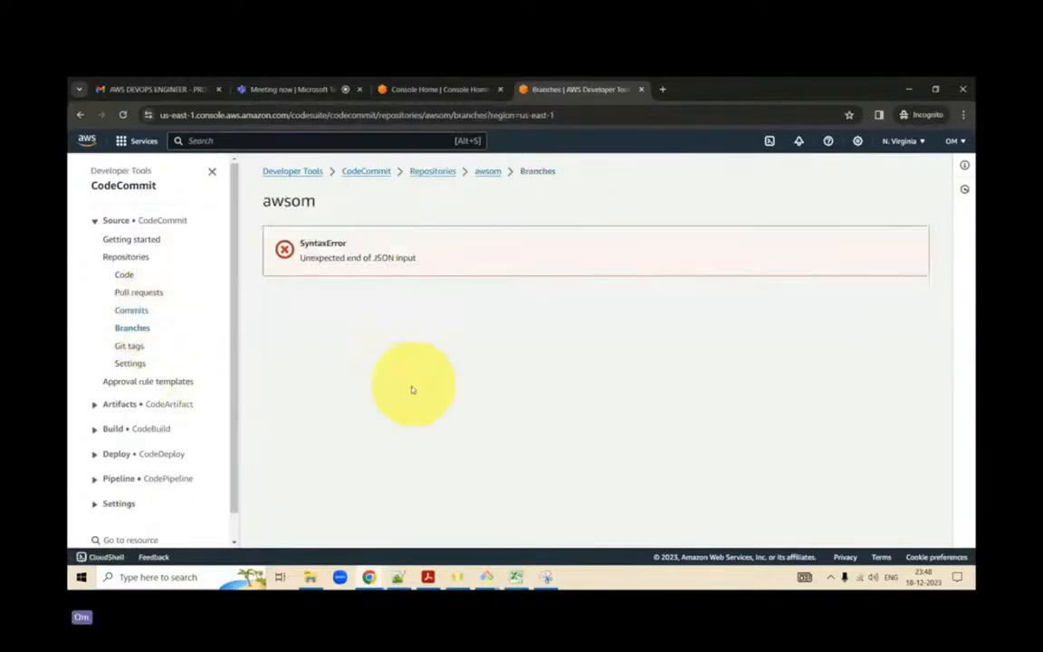
click(132, 330)
click(888, 243)
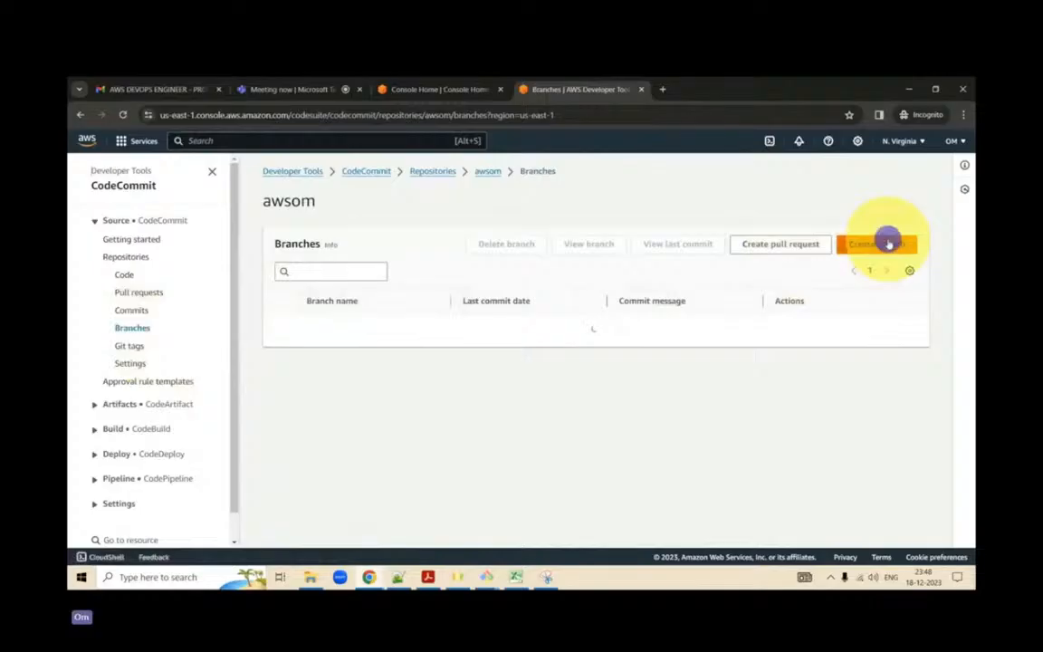
click(401, 329)
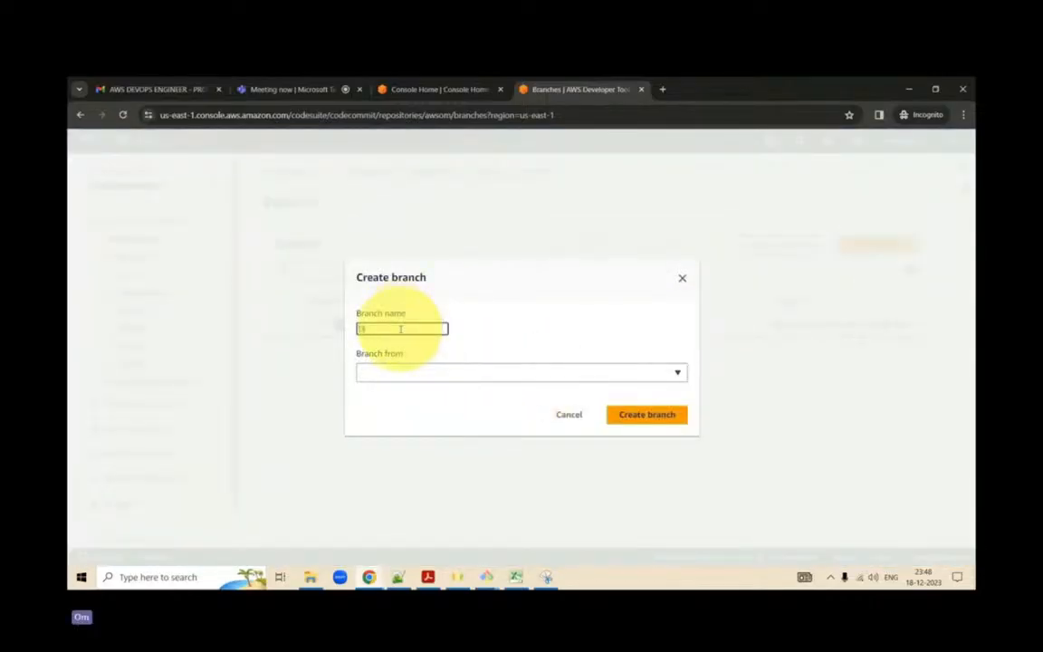
text(dev)
click(438, 371)
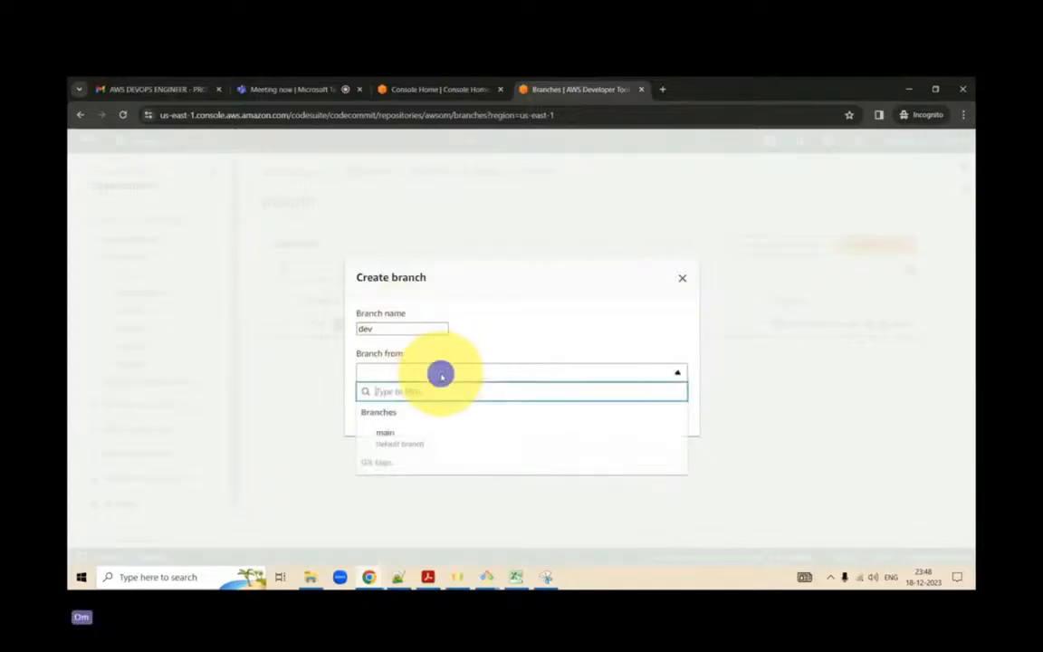
click(442, 437)
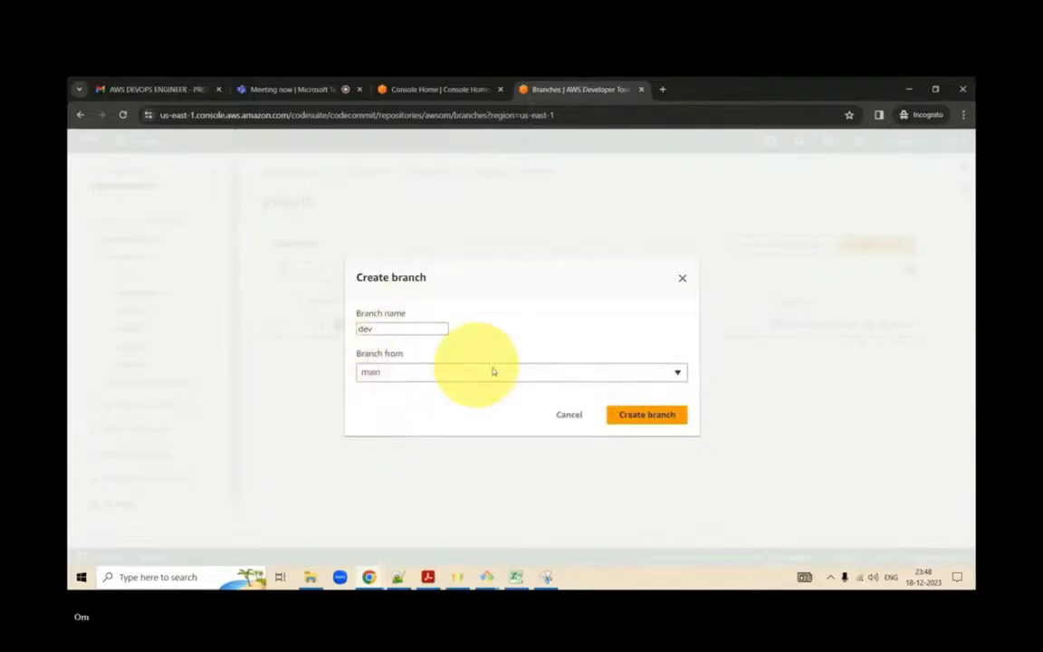
click(628, 415)
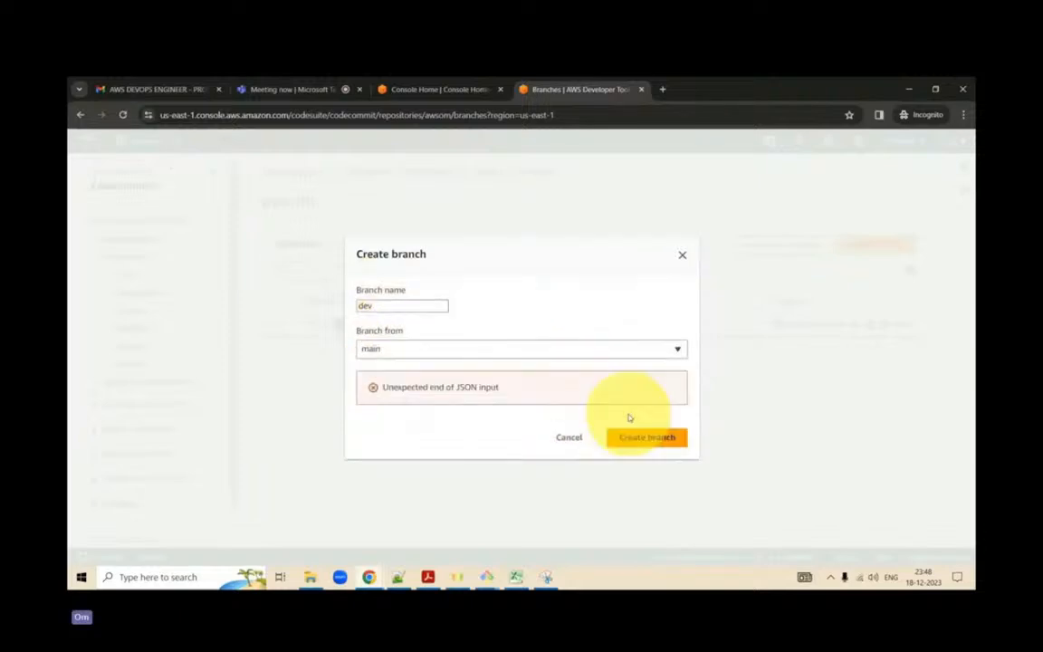
click(633, 440)
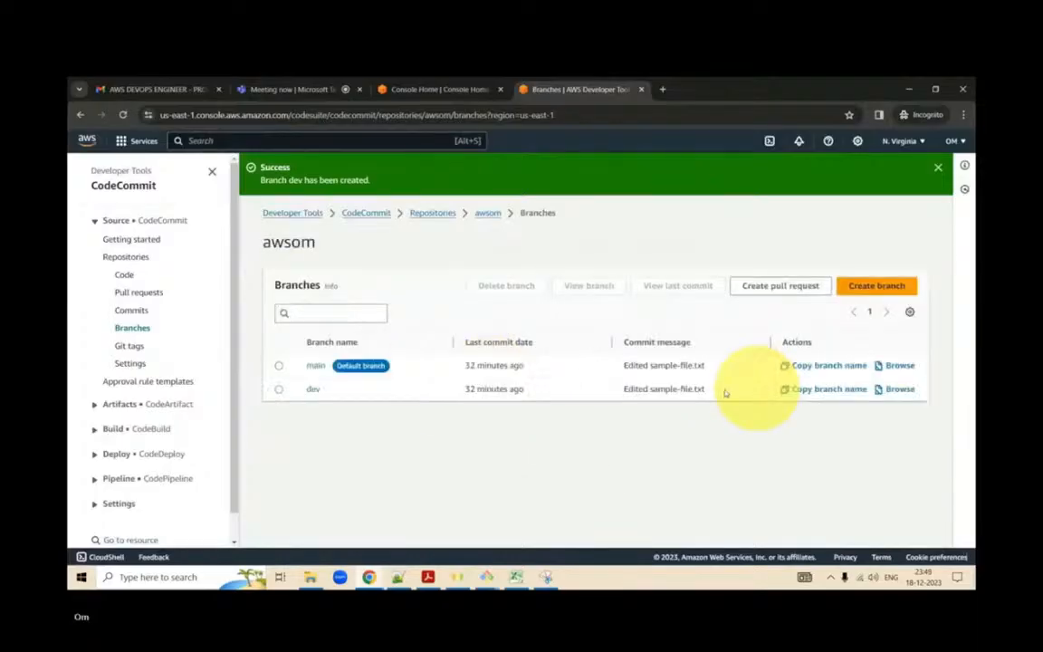
- Open sample-file.txt on the dev branch for editing and append the line "Few moree changes made into dev branch" after a blank line
click(313, 389)
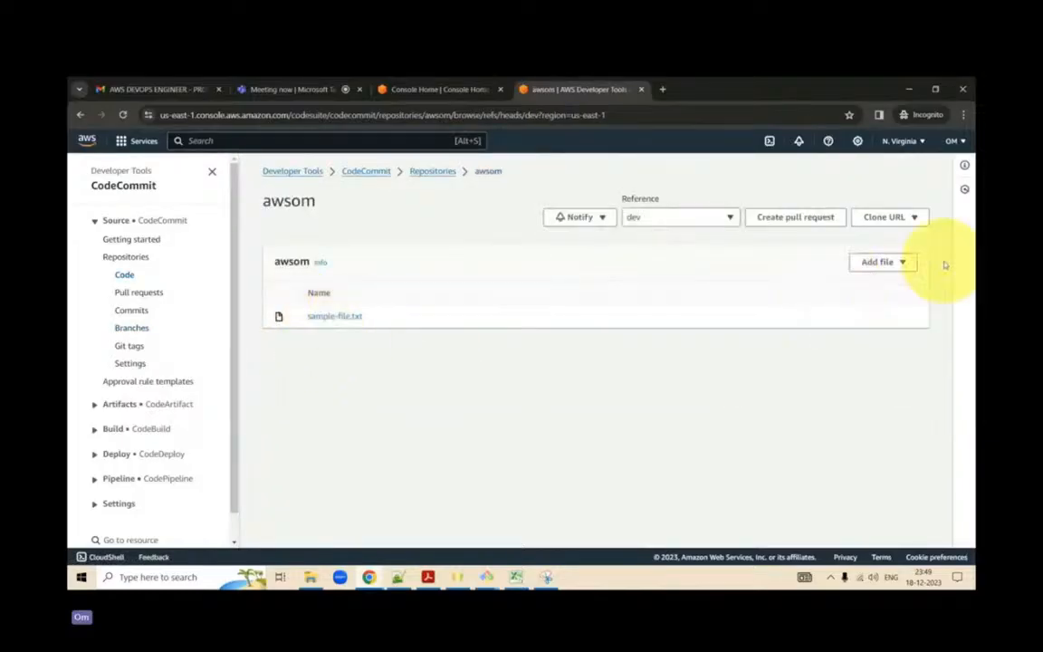
click(892, 261)
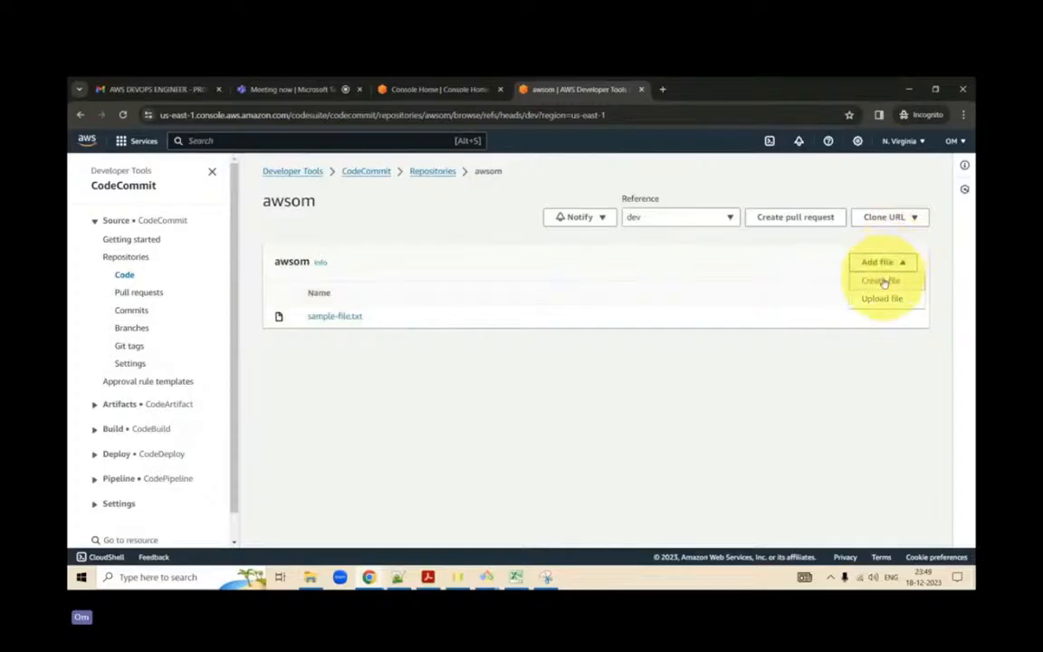
click(339, 318)
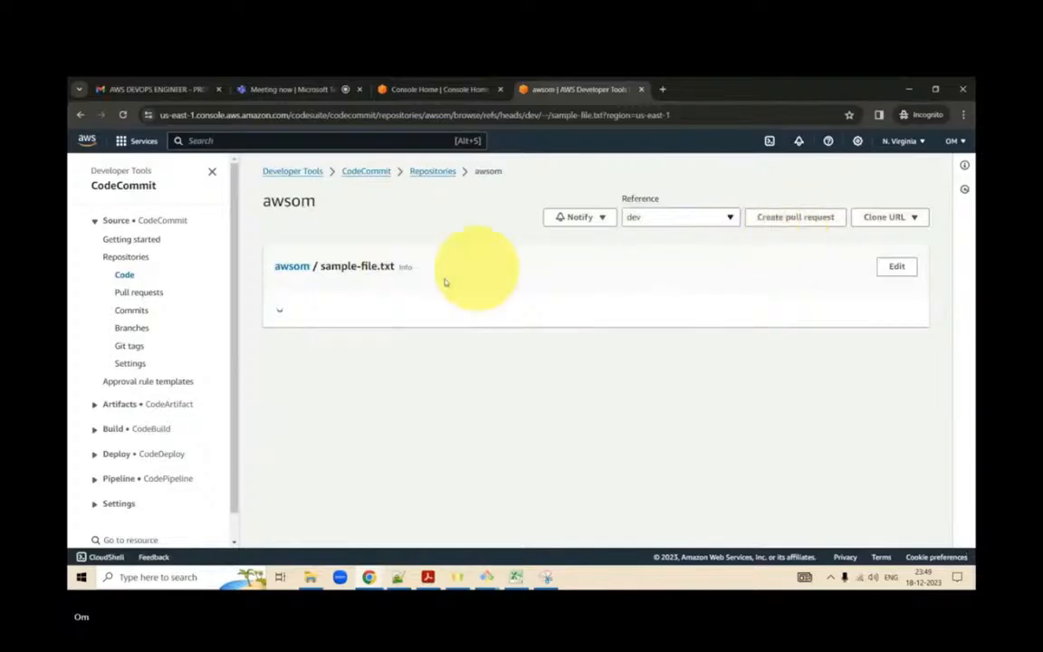
click(896, 266)
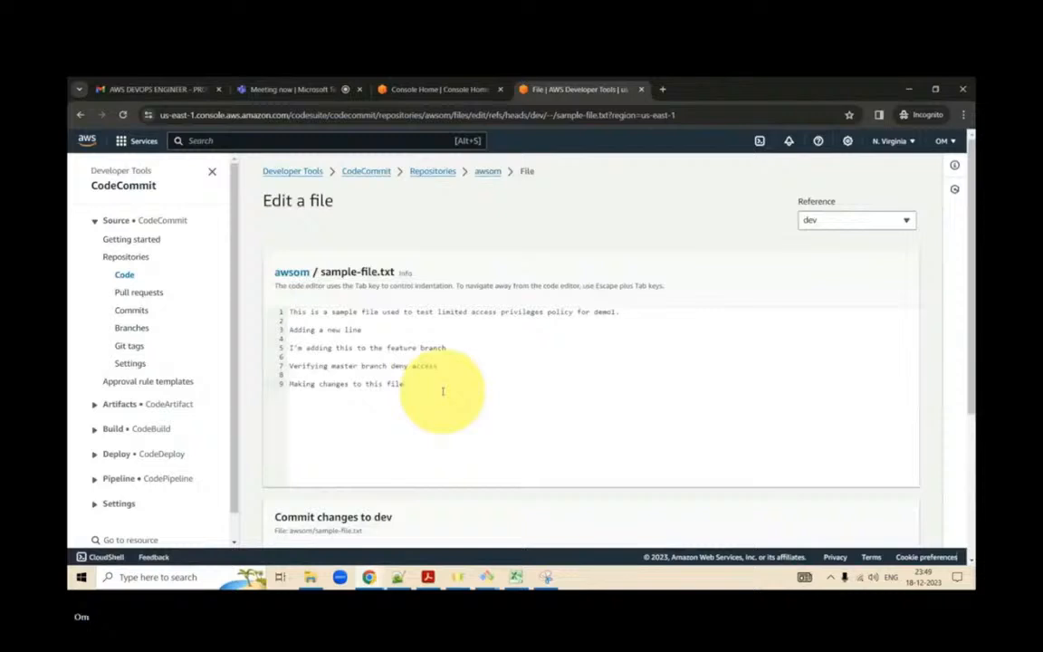
click(443, 391)
key(Return)
key(Return)
text(Few m)
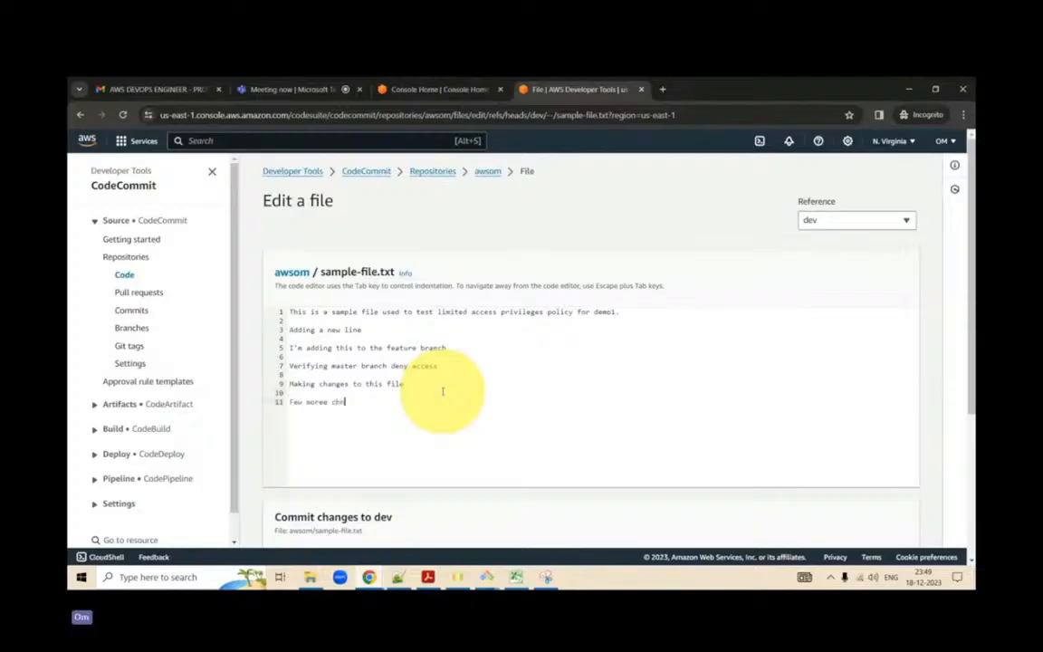
text(oree changes made into dev branche)
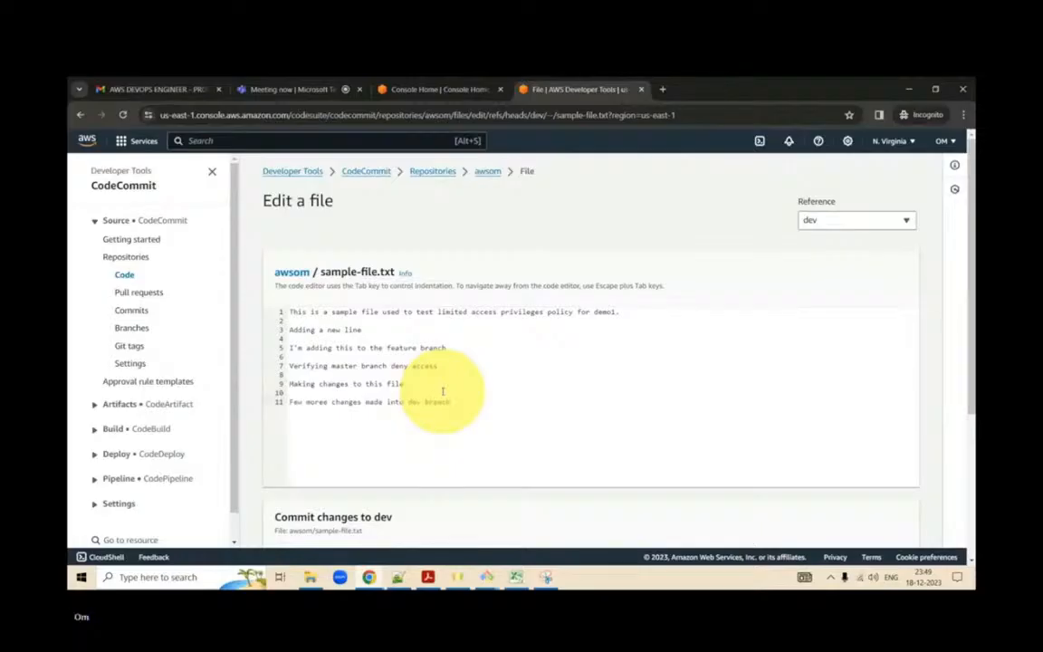
- Commit the sample-file.txt changes to dev with author name dev and the author's email address
scroll(443, 391, down, 4)
click(457, 353)
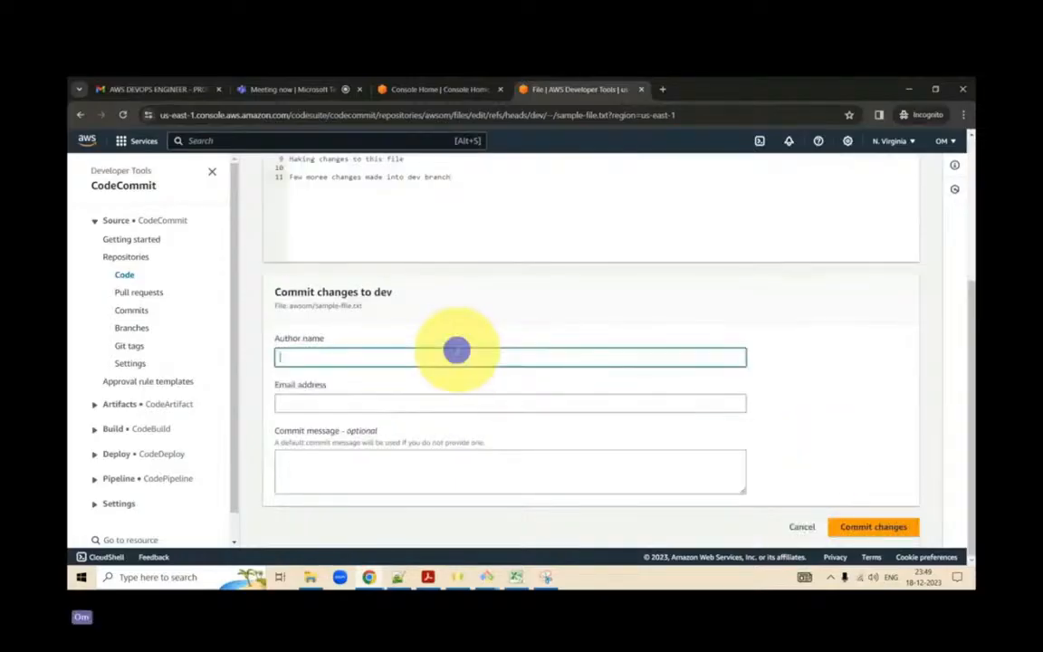
key(Tab)
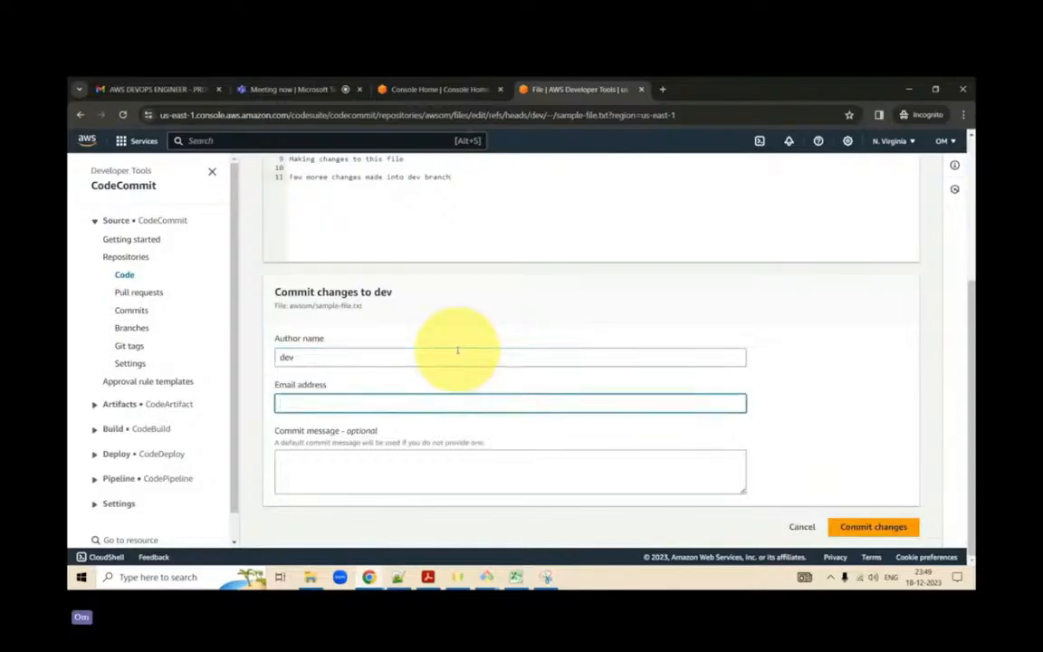
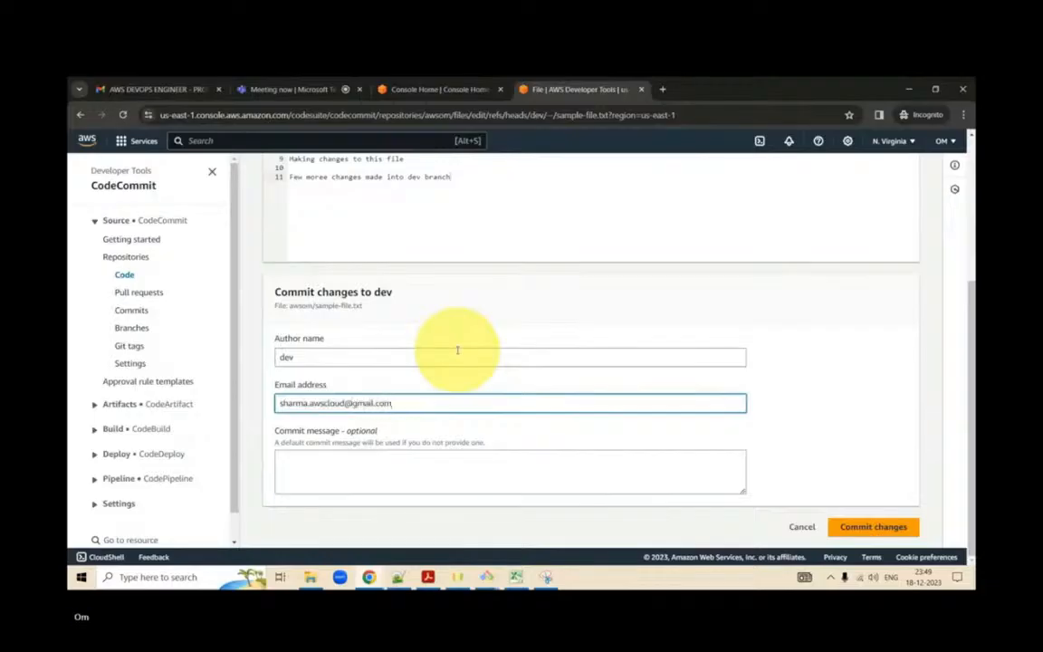
click(861, 528)
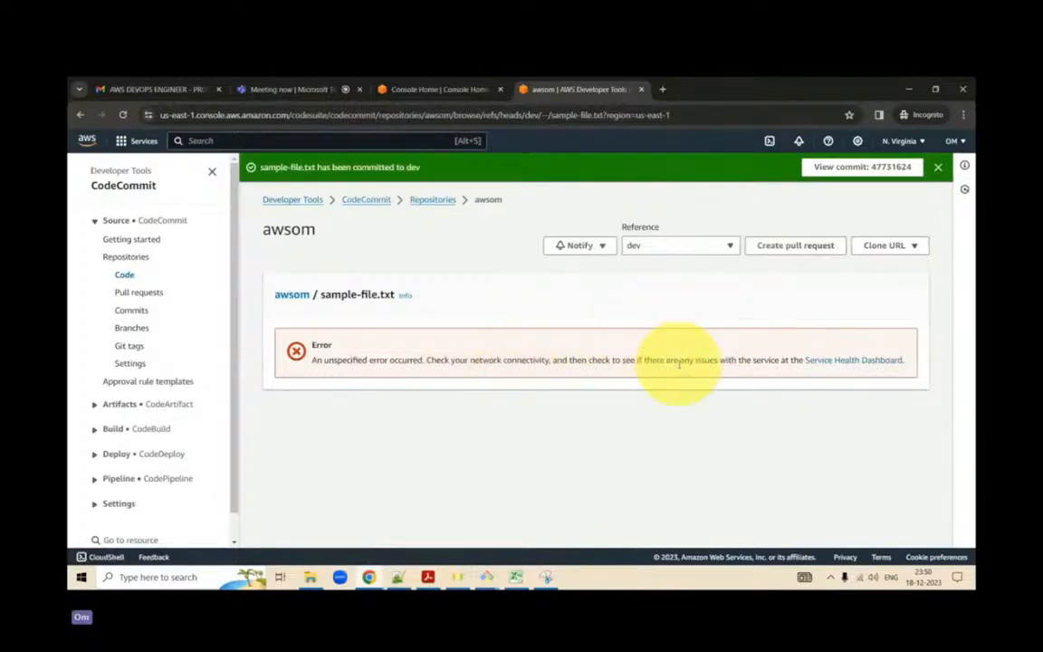
- Start a pull request from dev into main, compare the two branches, and examine the merge status and file changes
click(772, 244)
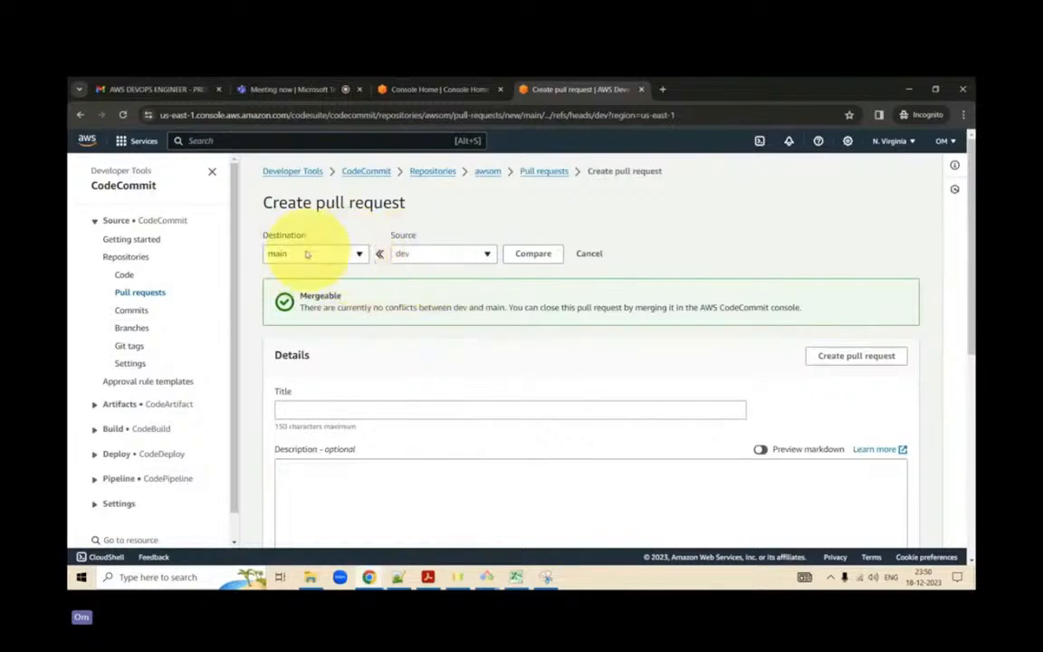
click(531, 256)
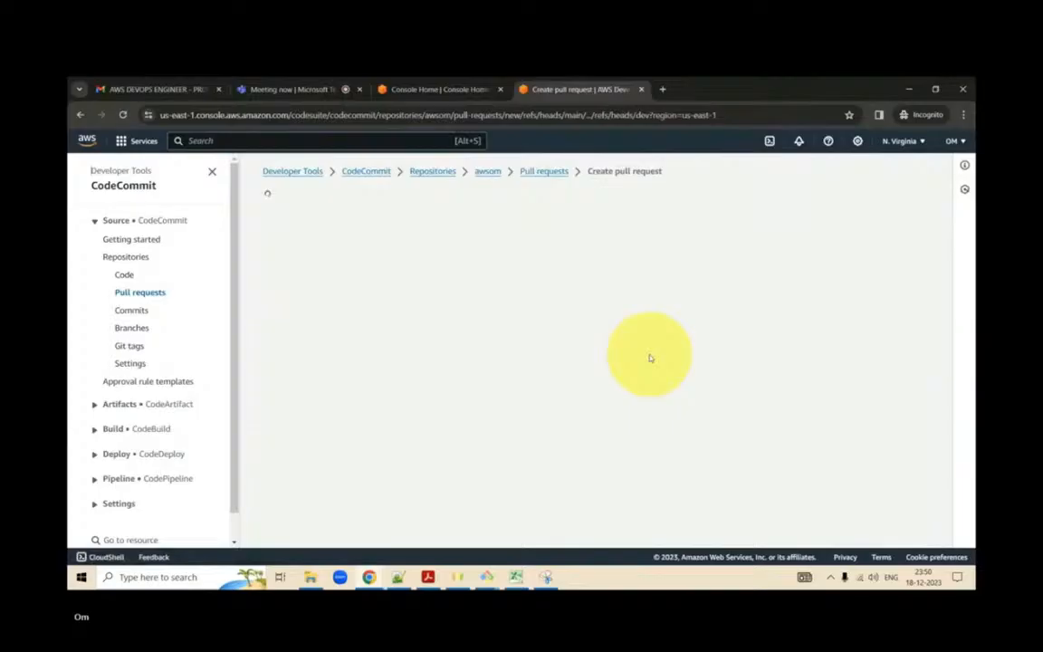
scroll(650, 356, down, 3)
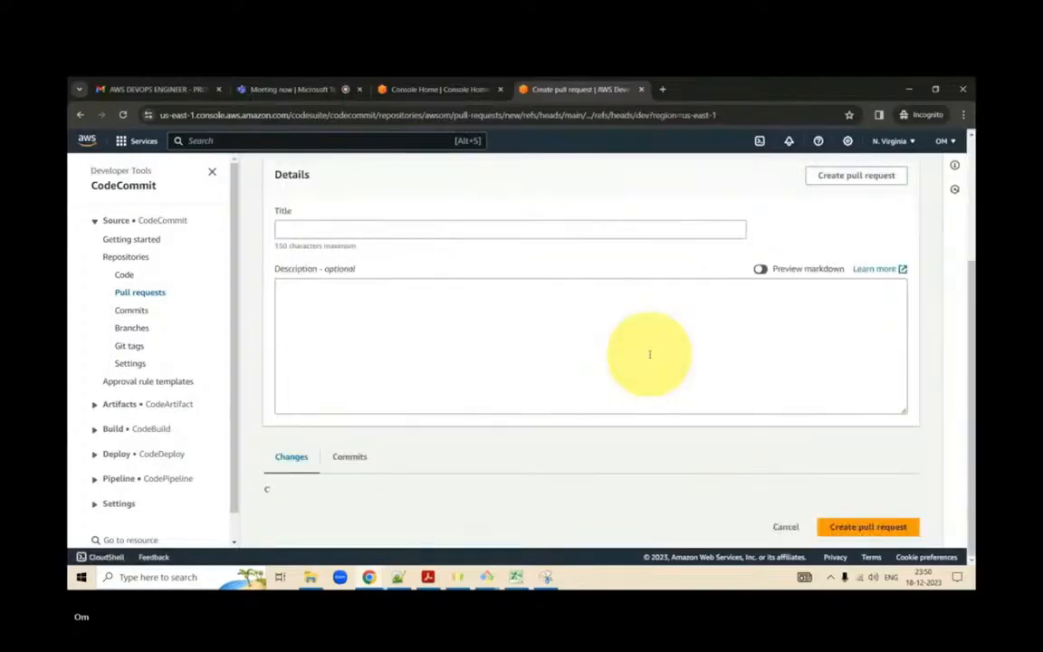
scroll(649, 355, down, 5)
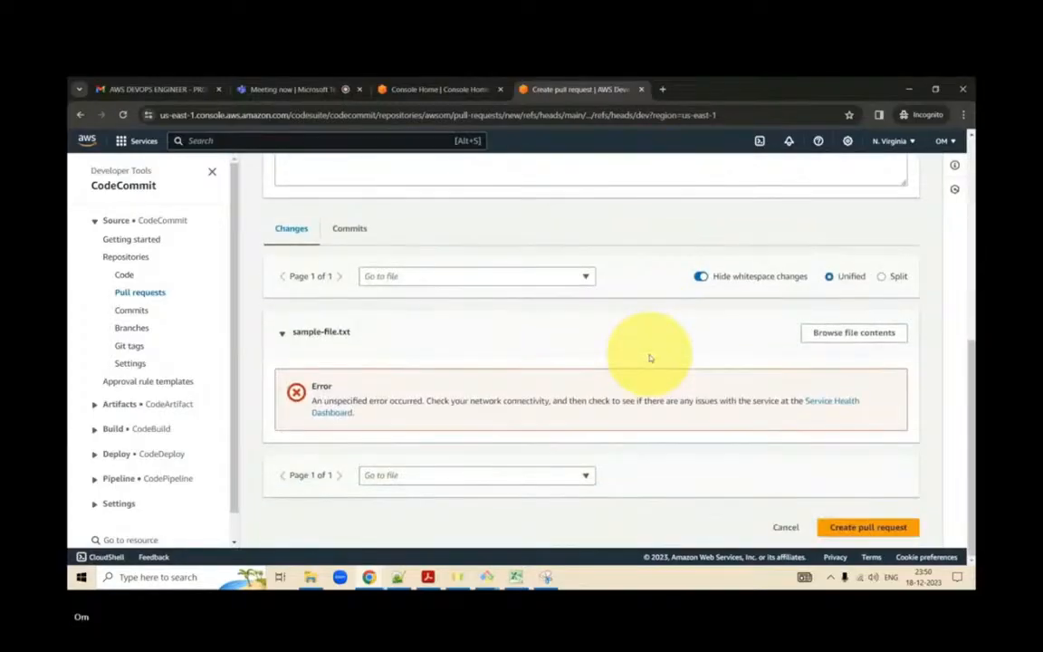
scroll(599, 308, up, 8)
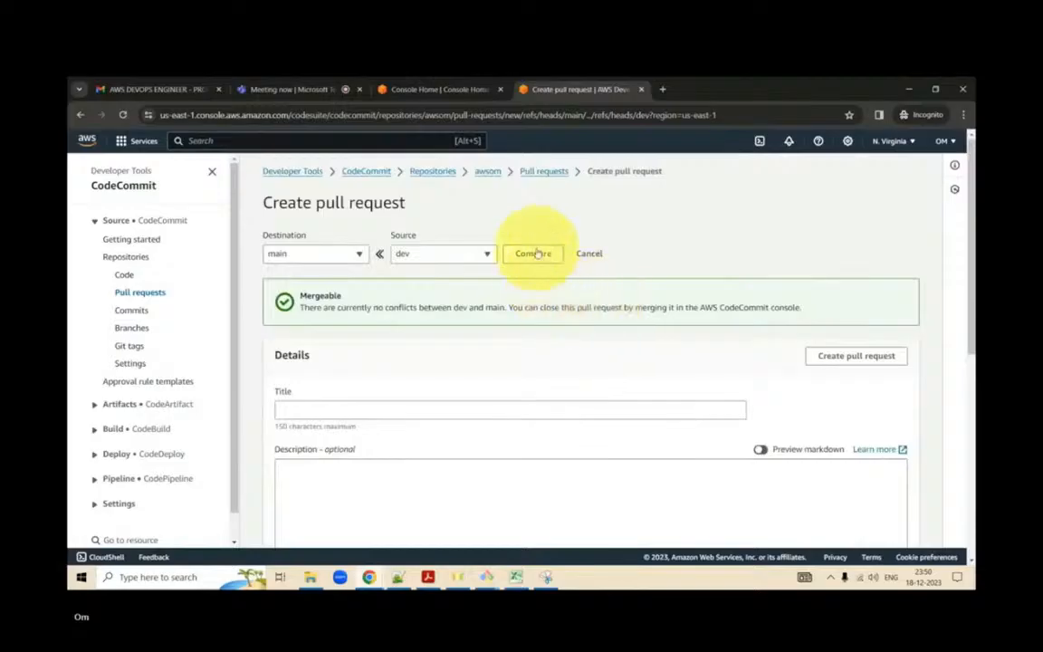
click(542, 257)
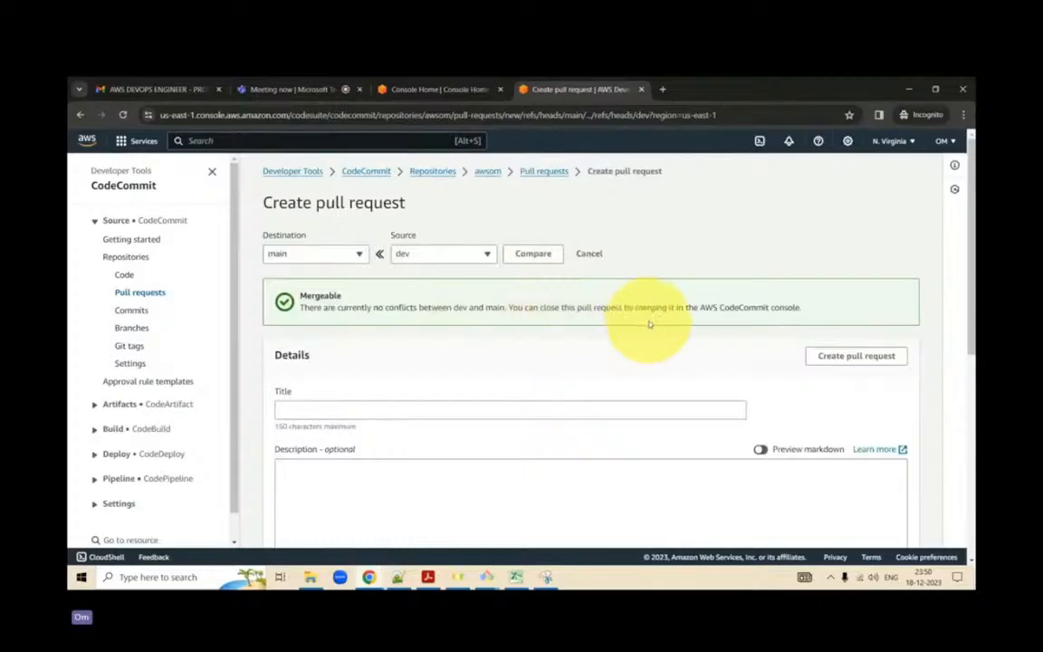
scroll(649, 324, down, 3)
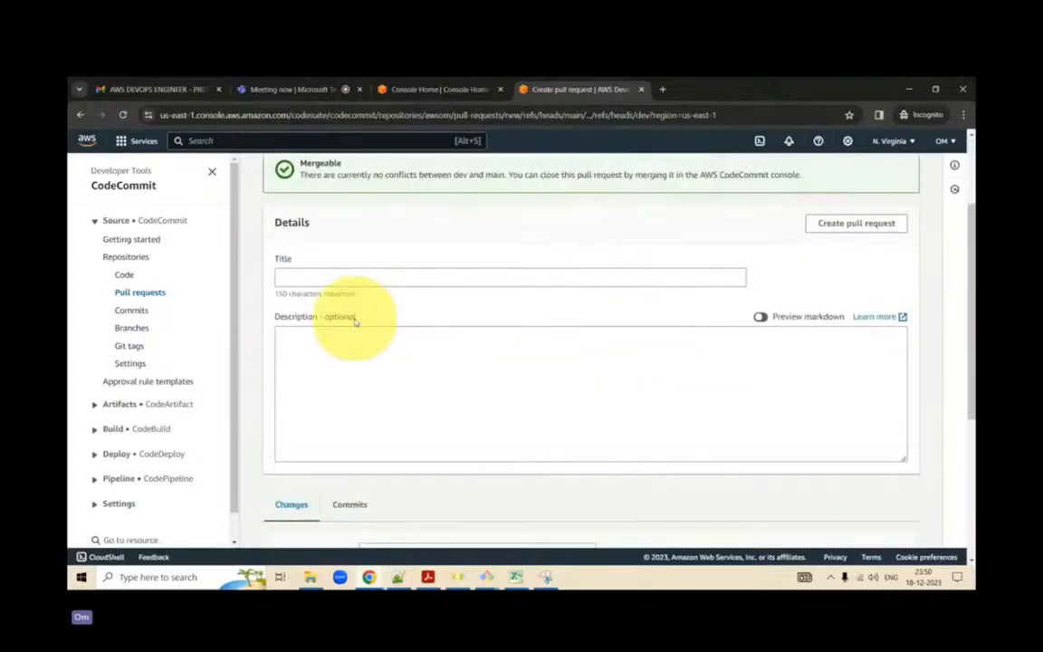
scroll(355, 321, down, 1)
scroll(355, 319, up, 4)
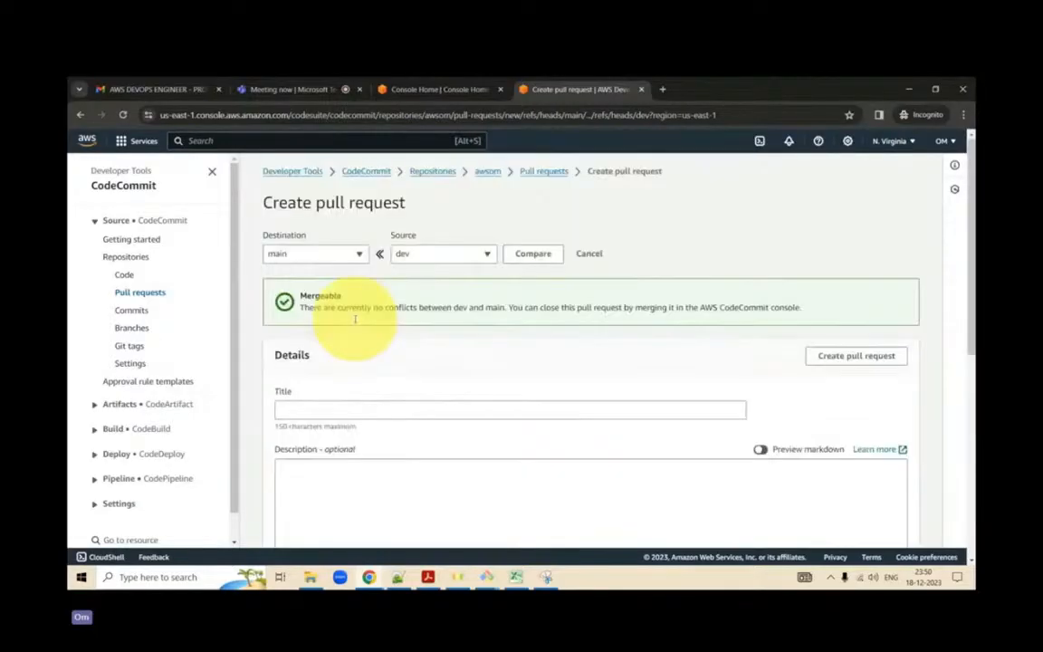
- Reverse the comparison to destination dev and source main, compare the branches, and examine the merge status
click(339, 257)
click(331, 341)
click(456, 258)
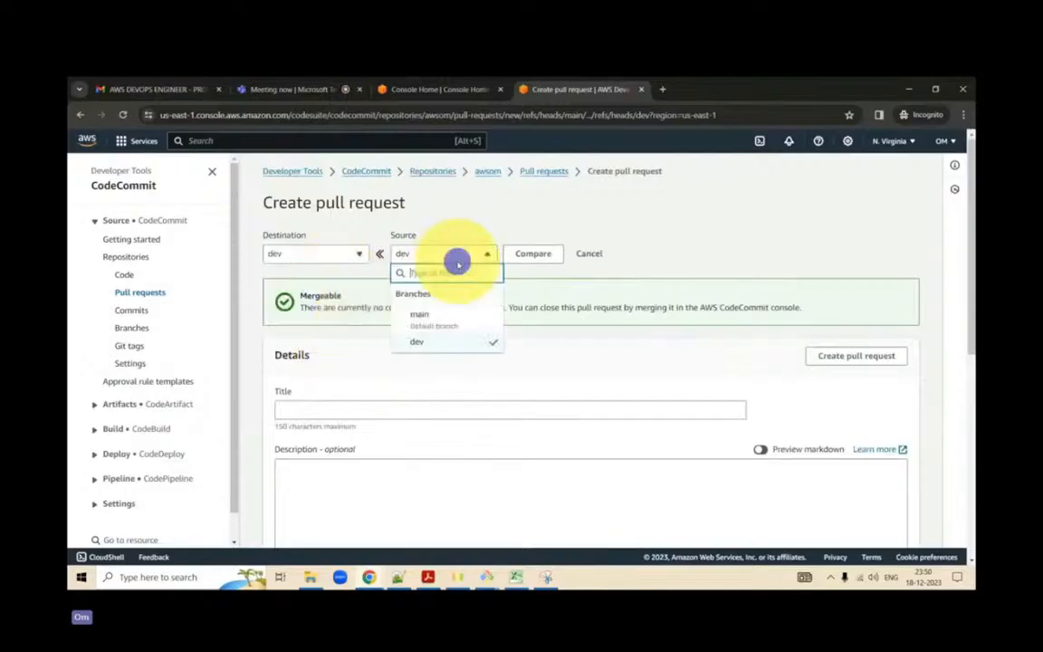
click(445, 314)
click(540, 252)
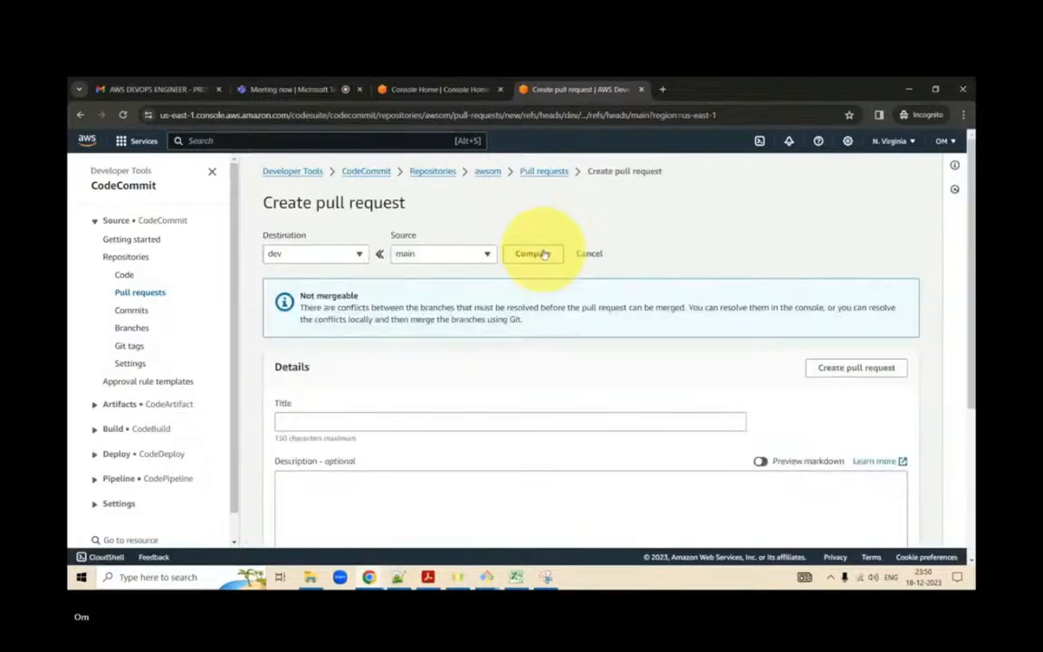
scroll(544, 253, down, 5)
scroll(543, 254, up, 5)
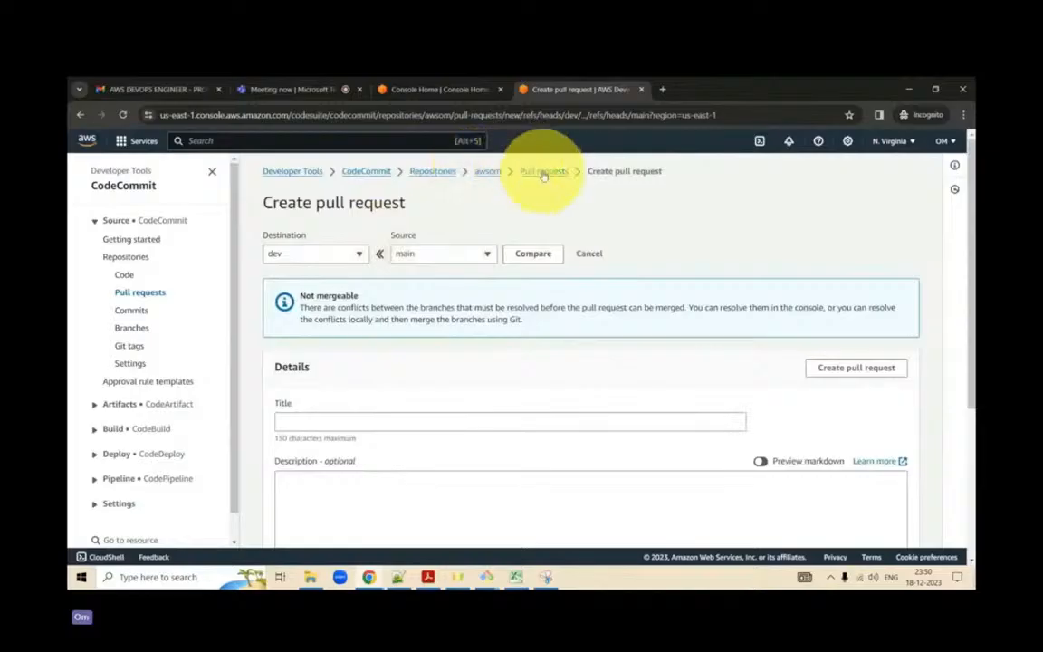
- Open sample-file.txt on the main branch for editing and delete the lines "Verifying master branch deny access" and "Making changes to this file"
click(136, 331)
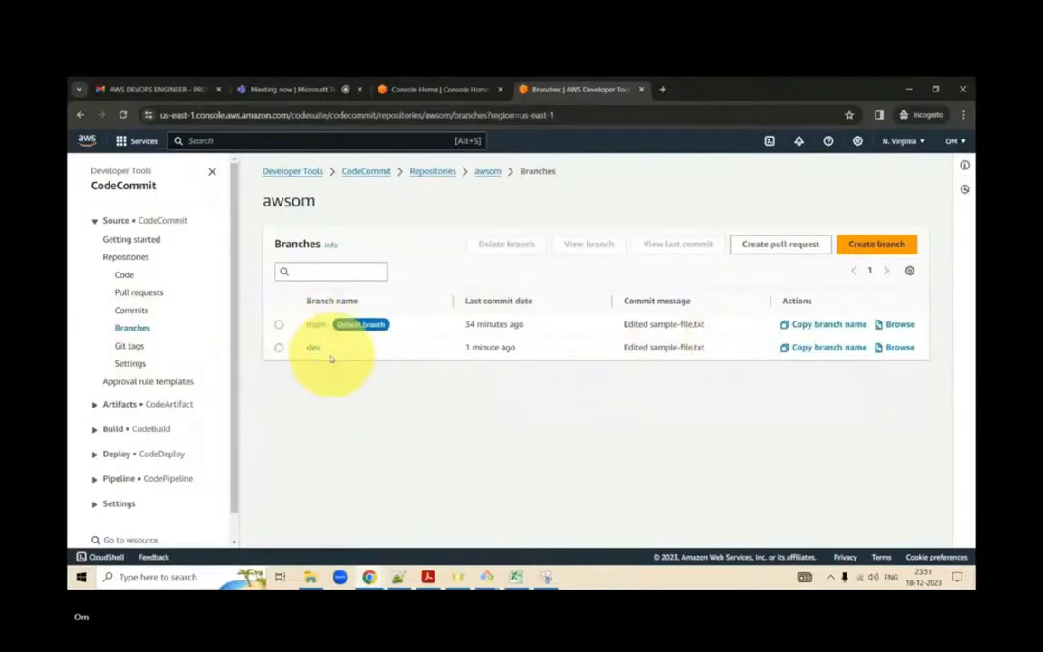
click(317, 325)
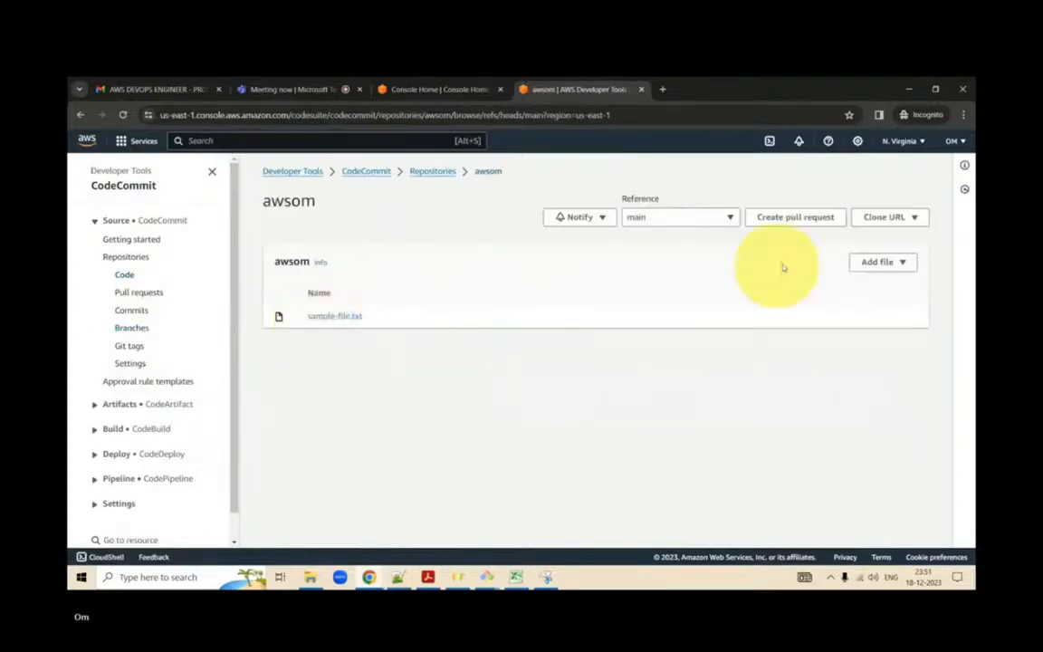
click(877, 261)
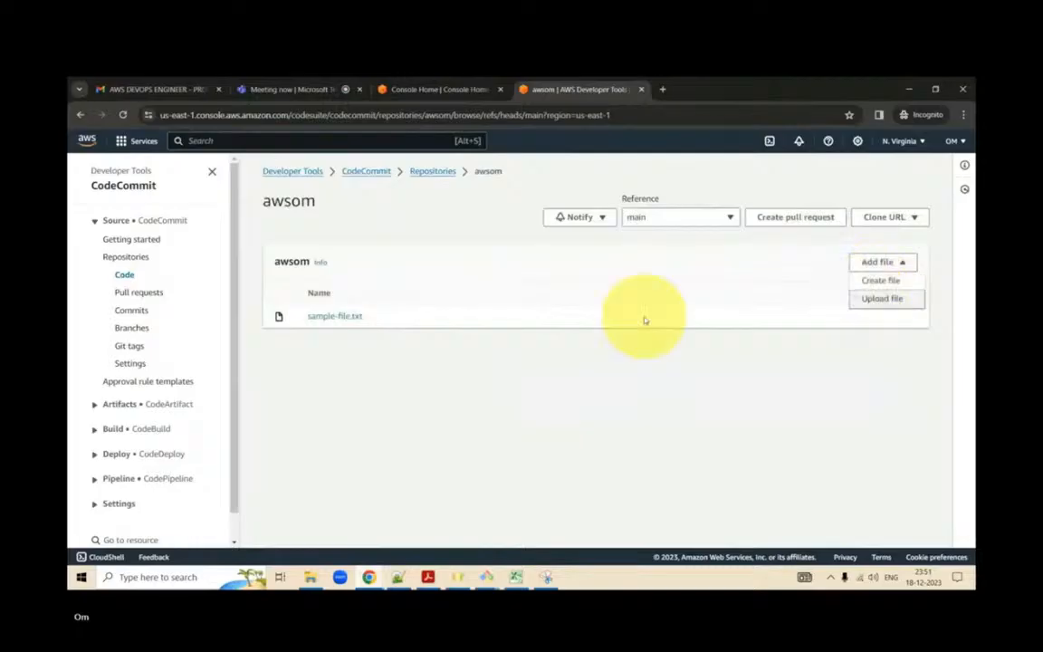
click(337, 317)
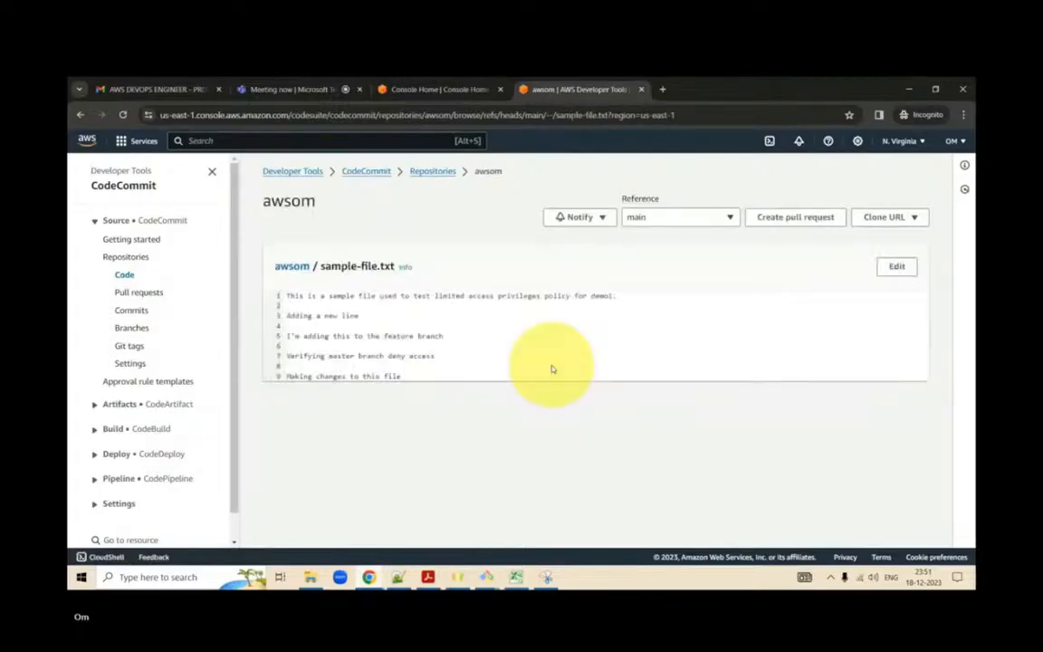
click(897, 266)
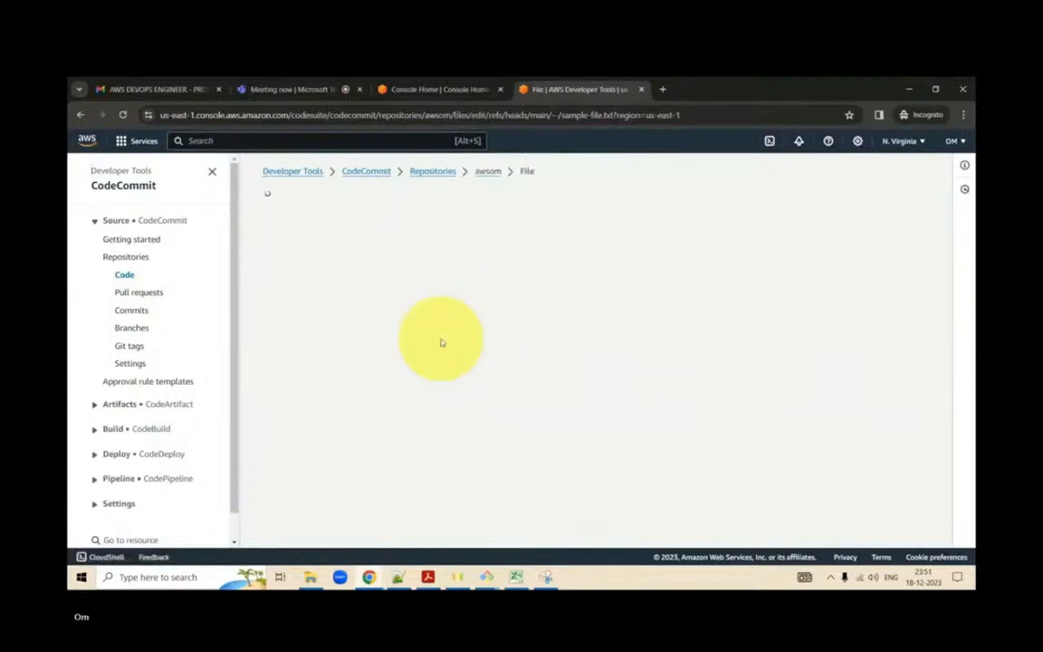
drag(427, 391, 263, 368)
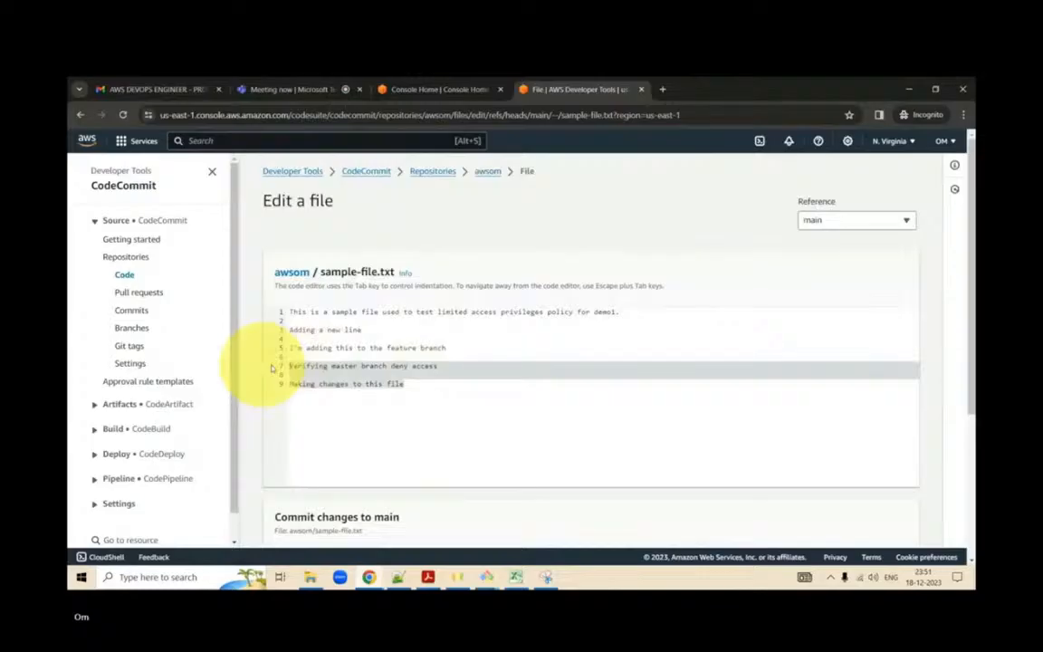
key(BackSpace)
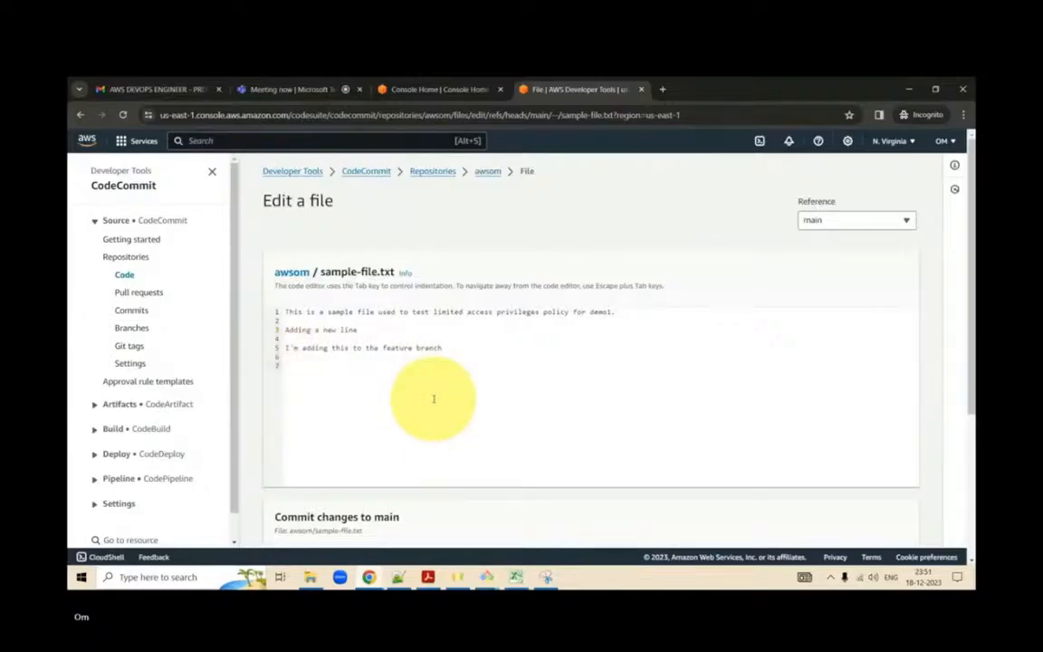
- Commit the sample-file.txt changes to main with the author's name and email address
scroll(434, 398, down, 5)
click(384, 356)
text(omo)
key(Tab)
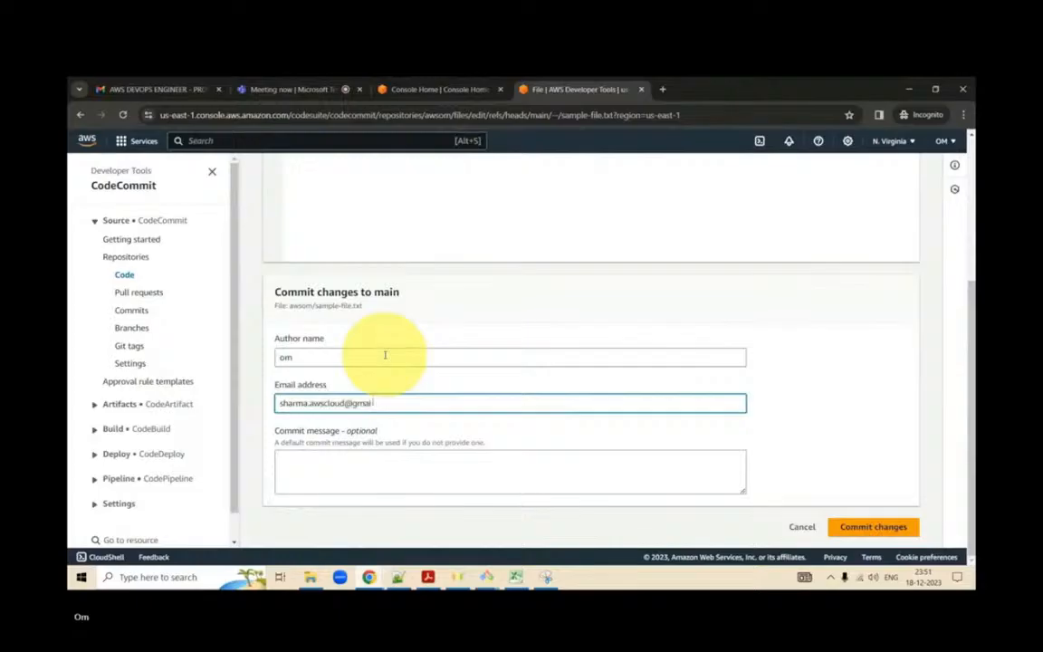
click(846, 529)
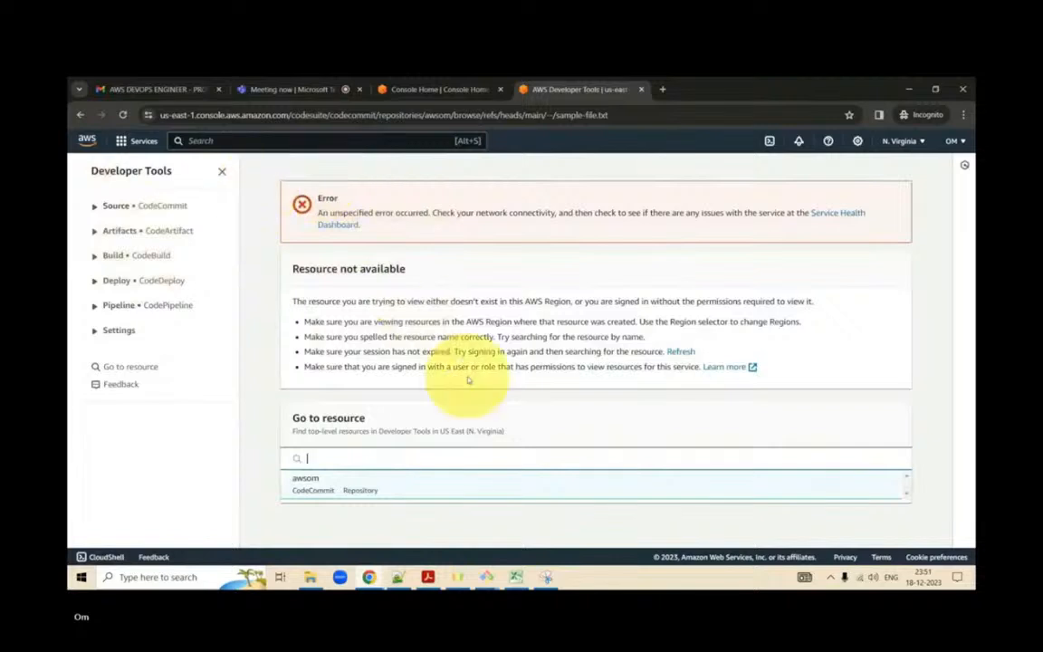
- Reload the sample-file.txt page, then open and refresh the awsom repository's list of pull requests
click(123, 116)
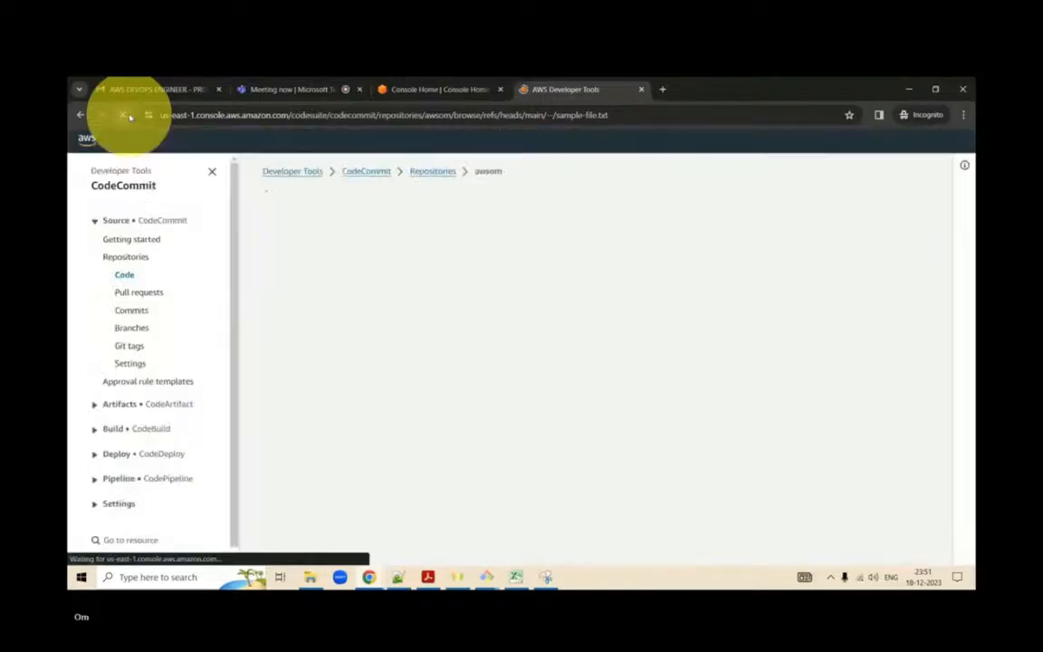
click(128, 117)
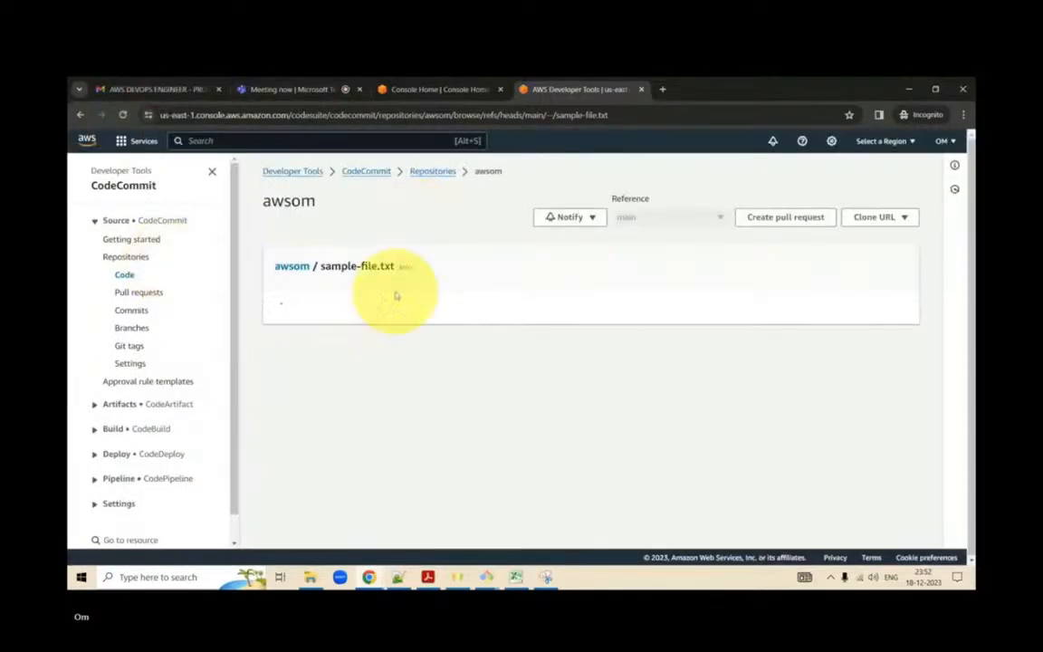
click(783, 219)
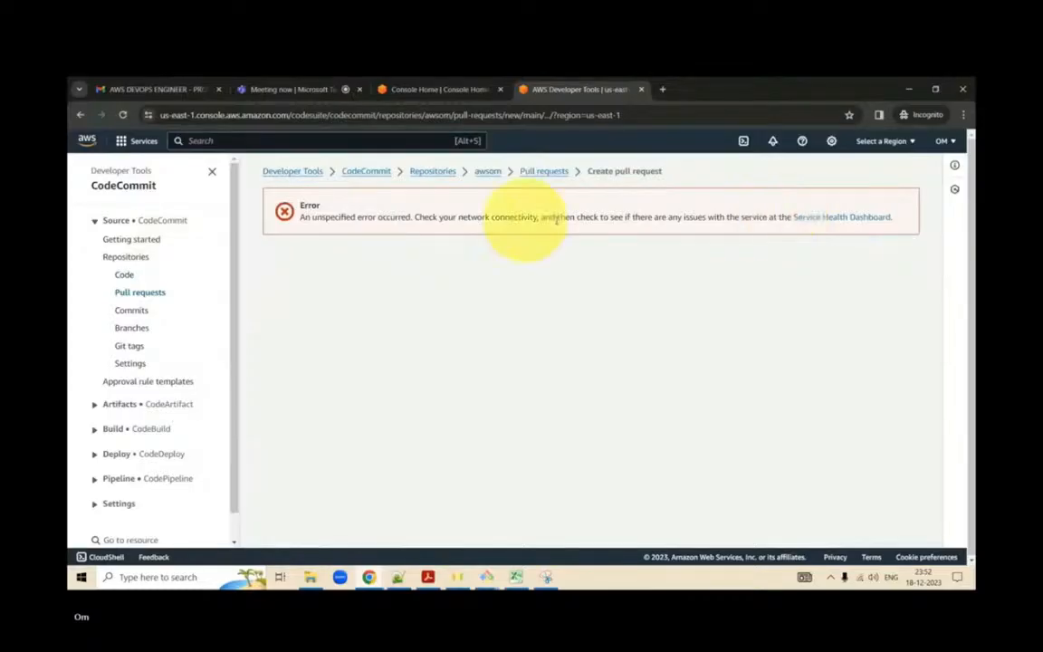
click(548, 174)
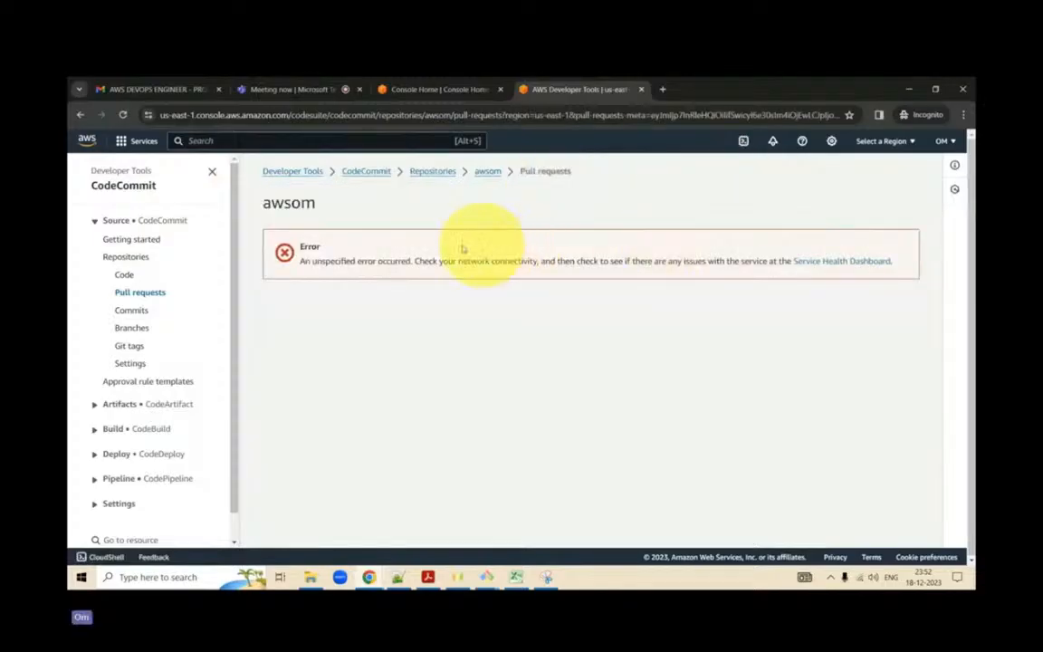
click(124, 116)
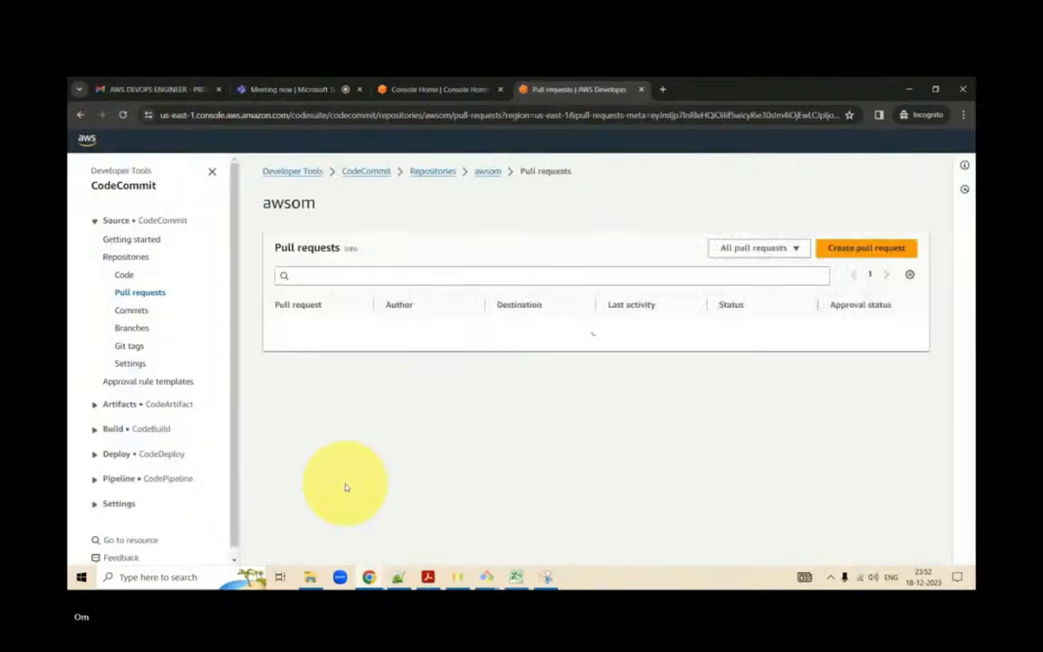
- Start a new pull request with source dev and destination main, compare them, and examine the merge status and sample-file.txt differences
click(843, 246)
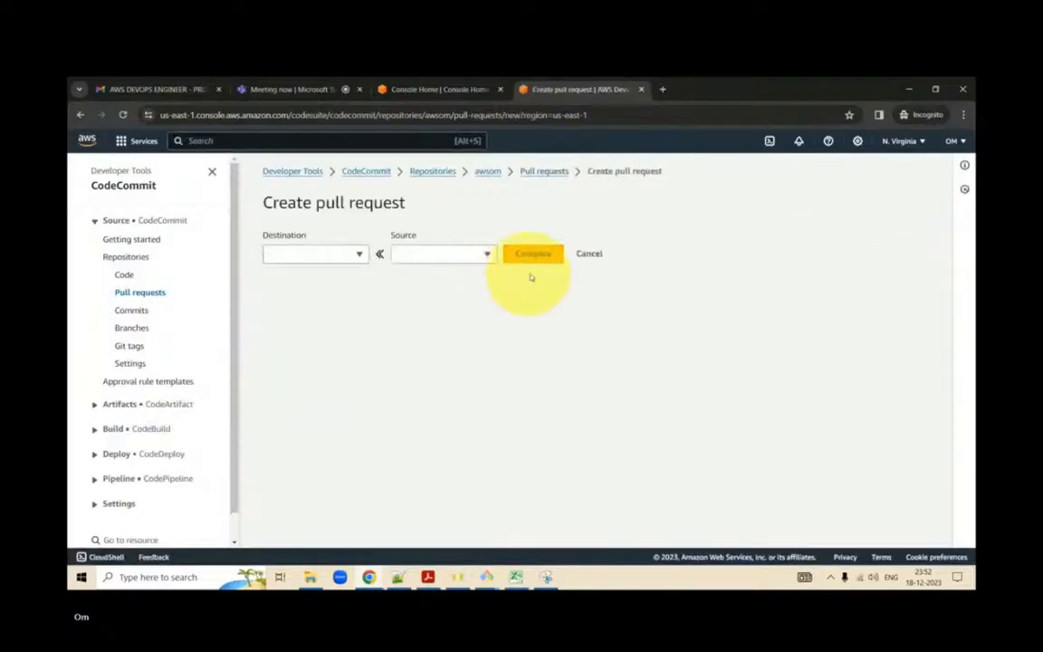
click(425, 254)
click(427, 342)
click(341, 257)
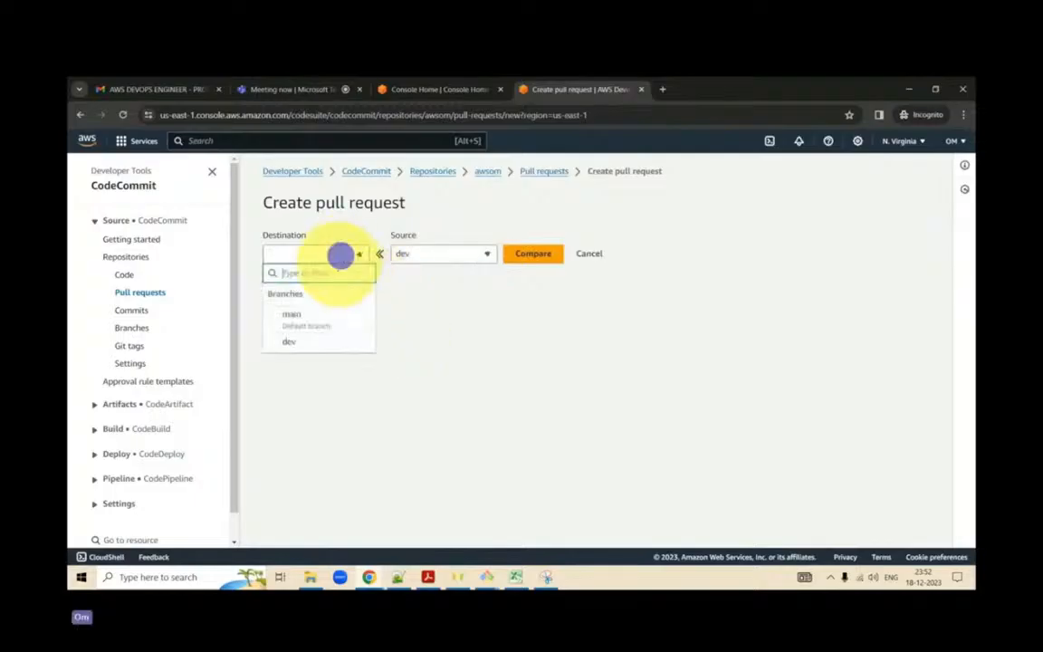
click(321, 314)
click(534, 254)
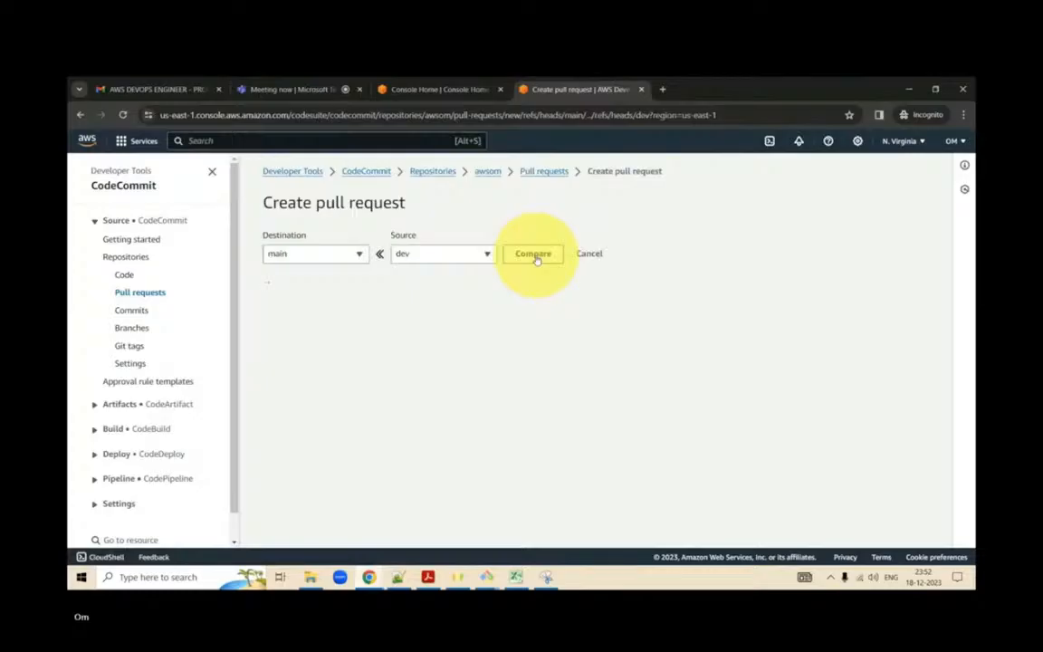
scroll(535, 258, down, 4)
scroll(536, 259, down, 5)
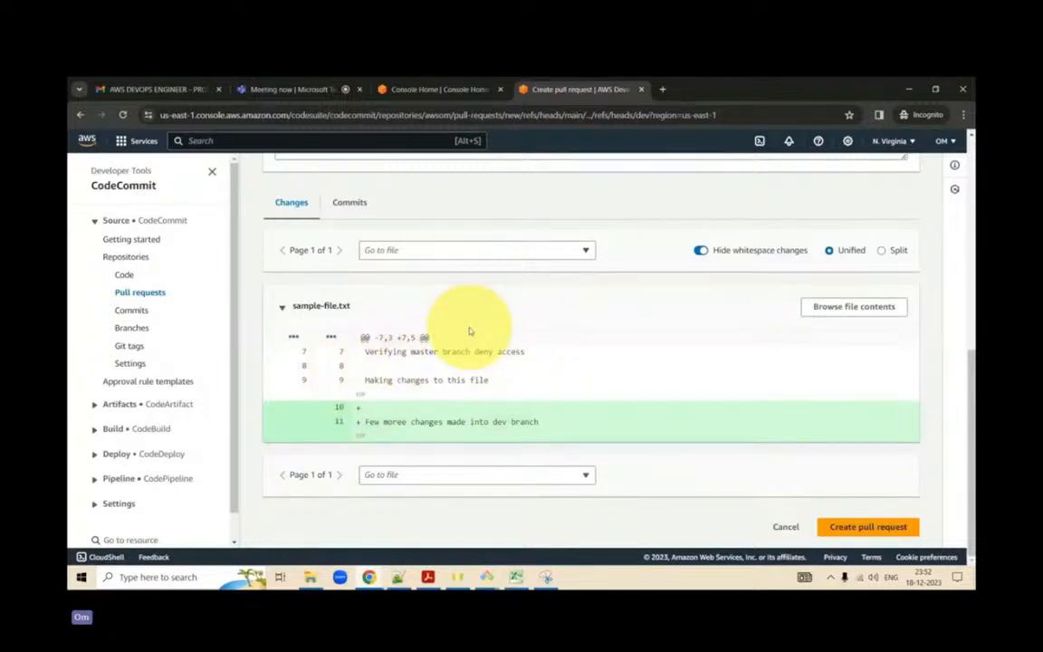
scroll(469, 331, up, 6)
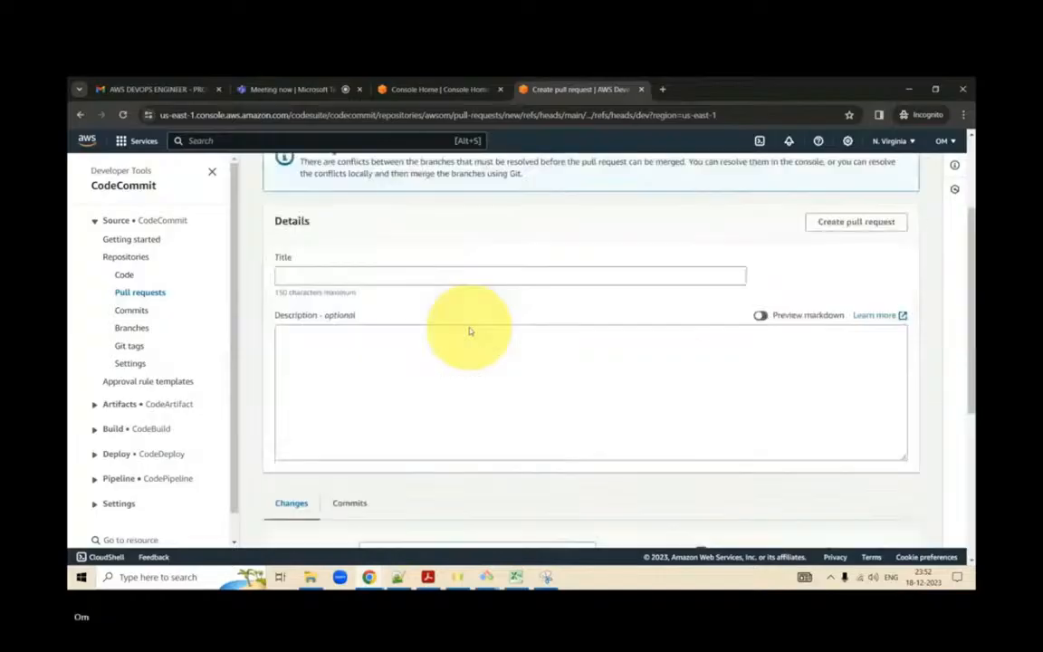
scroll(469, 331, down, 6)
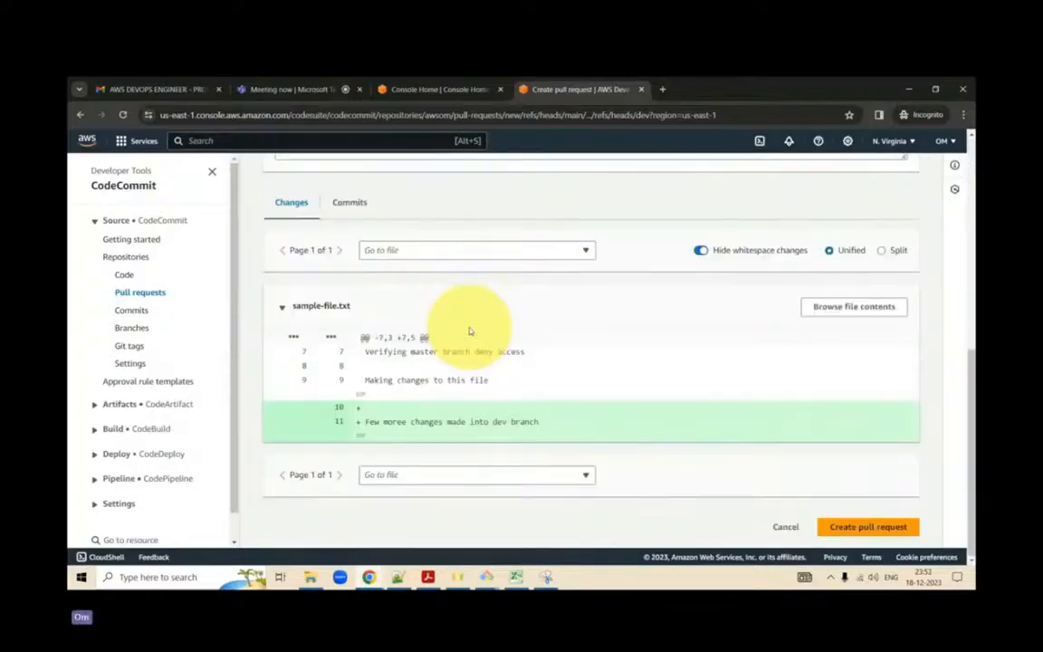
scroll(470, 331, up, 6)
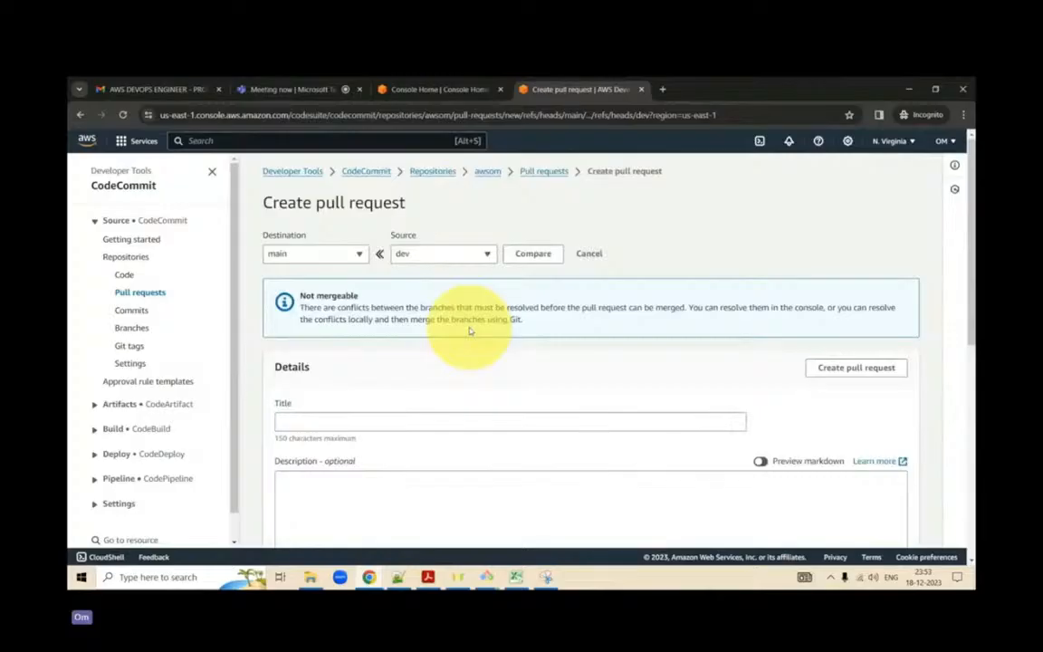
scroll(469, 331, down, 6)
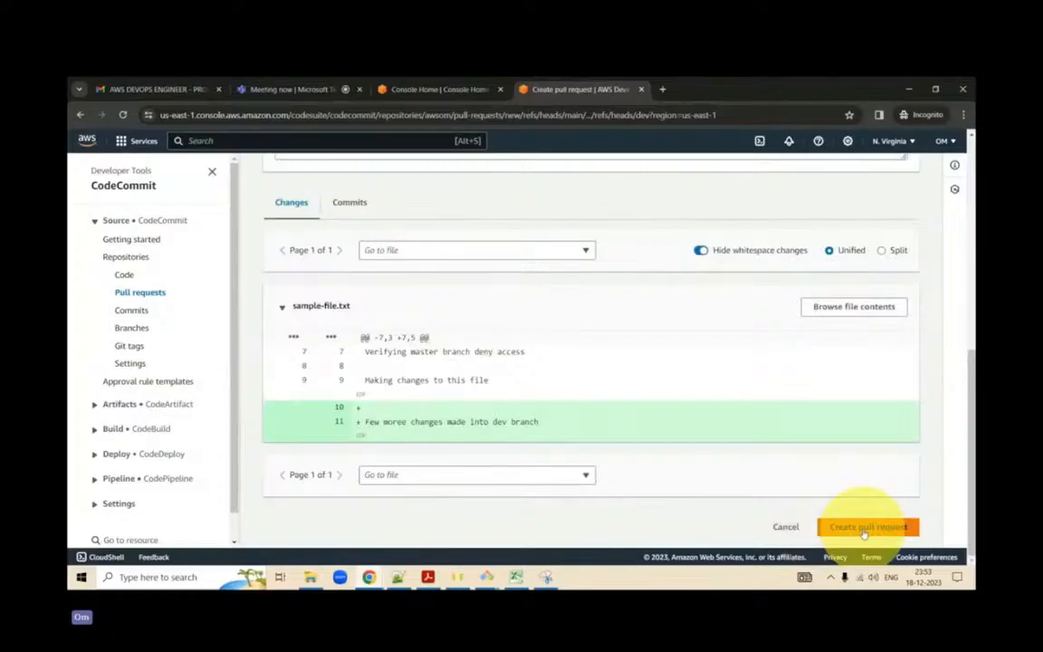
- Open the awsom repository's commit history for main and expand the details of the latest commit
click(136, 310)
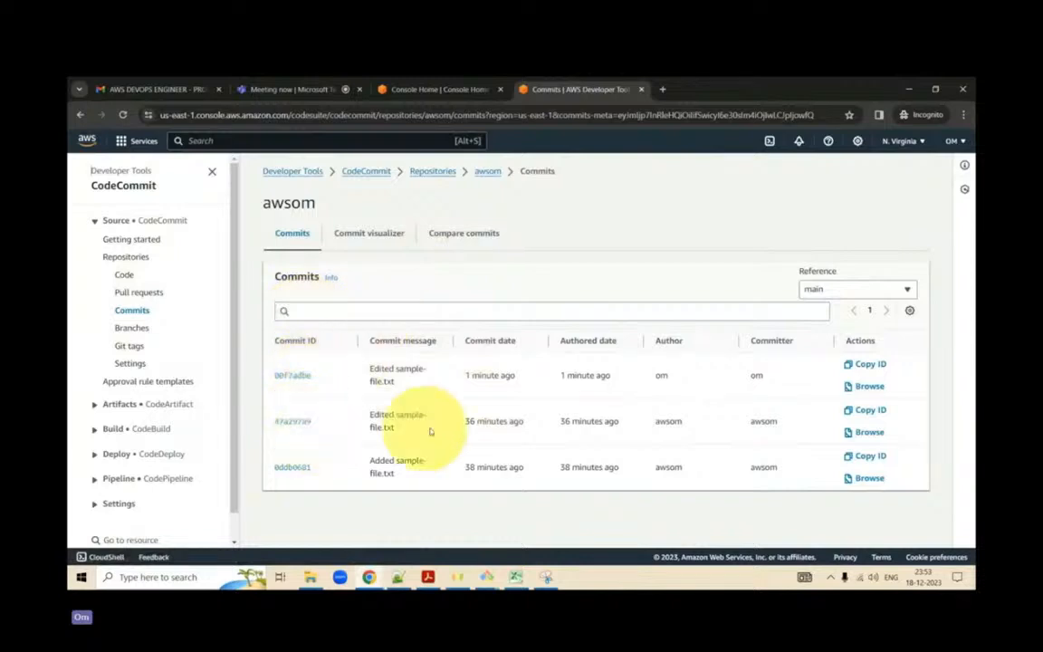
click(292, 378)
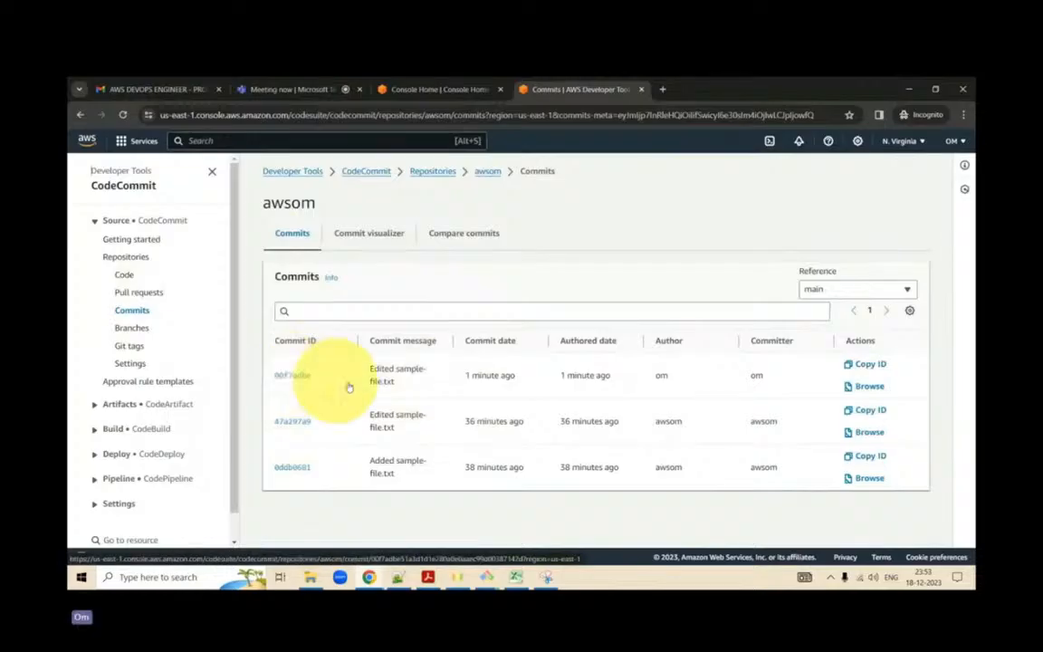
click(298, 374)
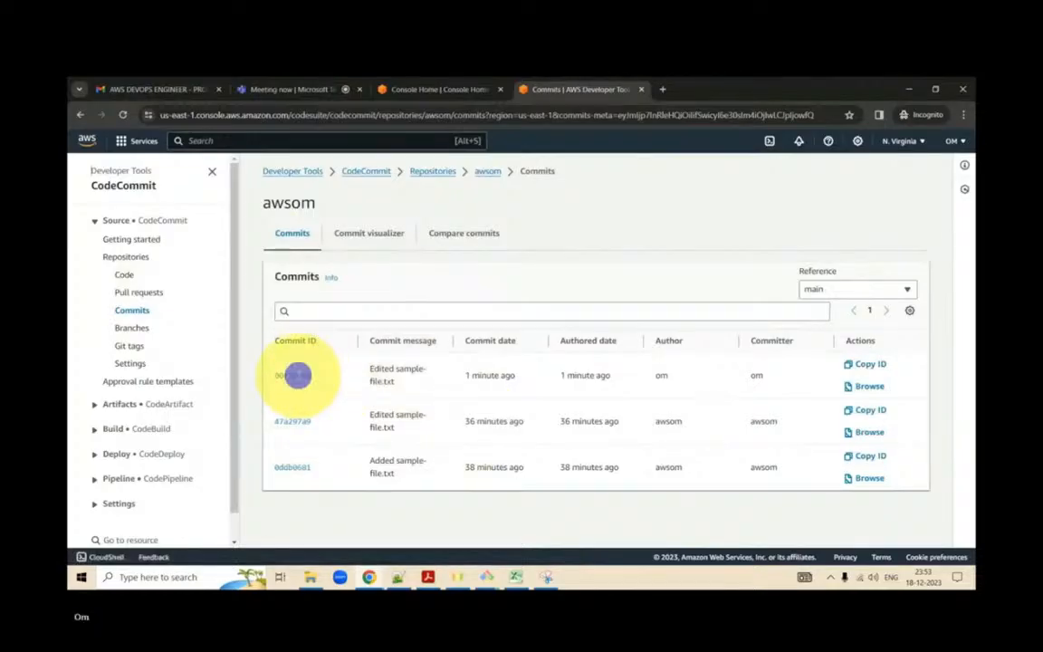
click(393, 373)
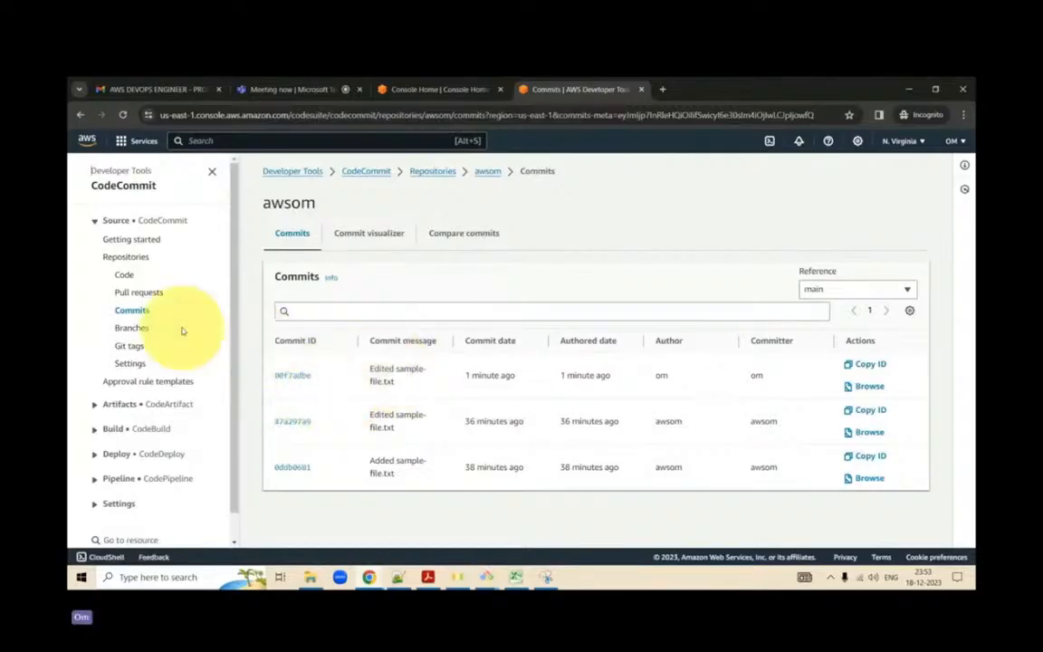
click(358, 239)
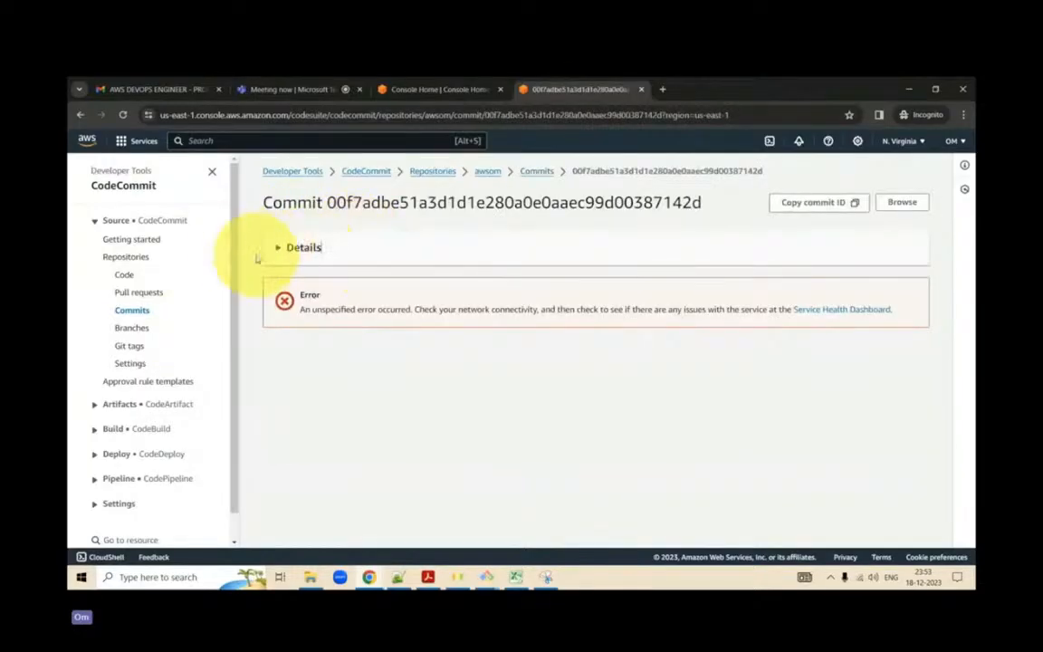
click(280, 250)
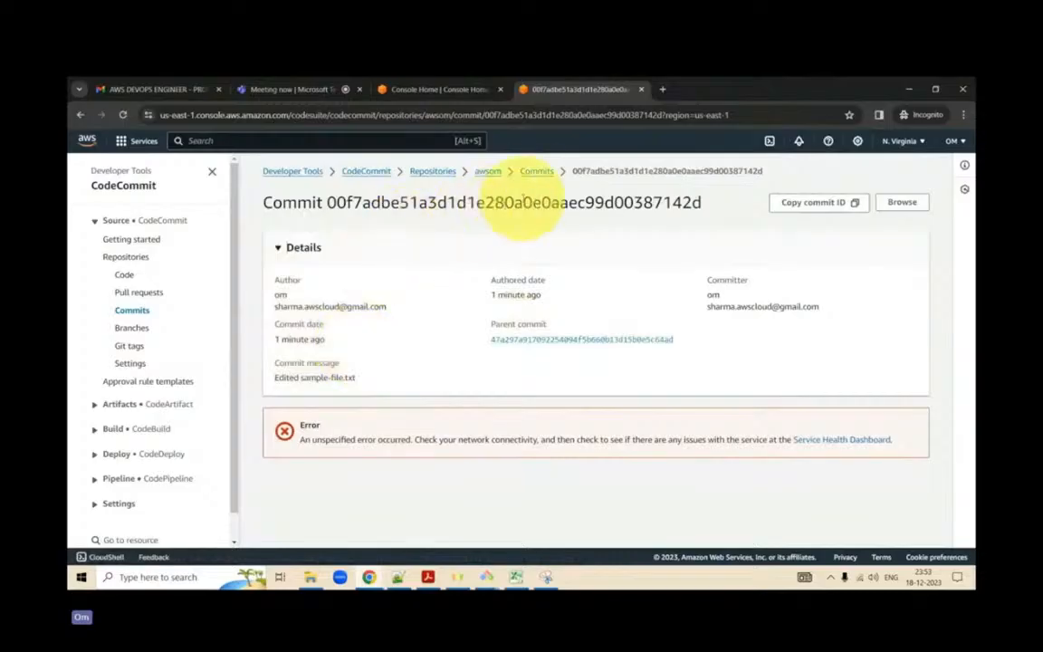
- Show main's history in the commit visualizer, inspect the latest commit from there, and return to the commits list
click(534, 171)
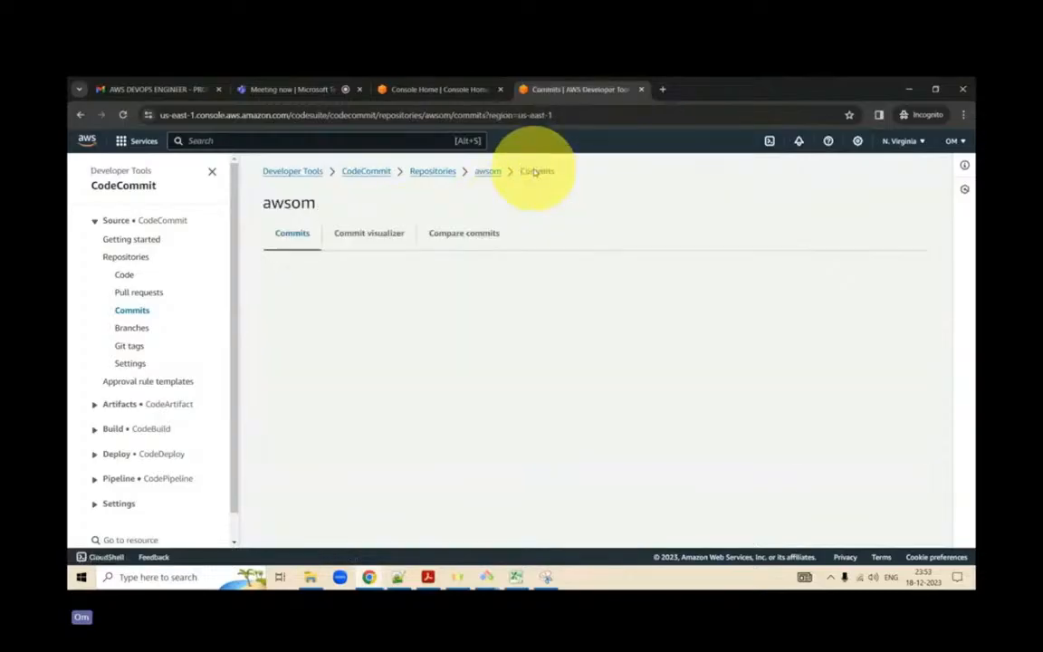
click(384, 237)
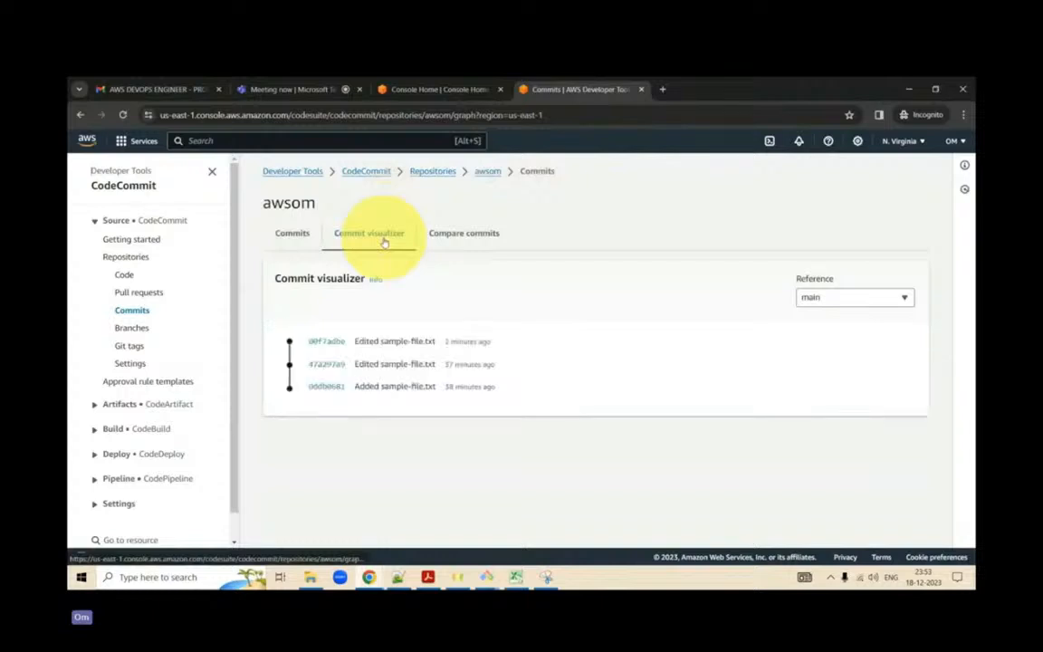
click(328, 343)
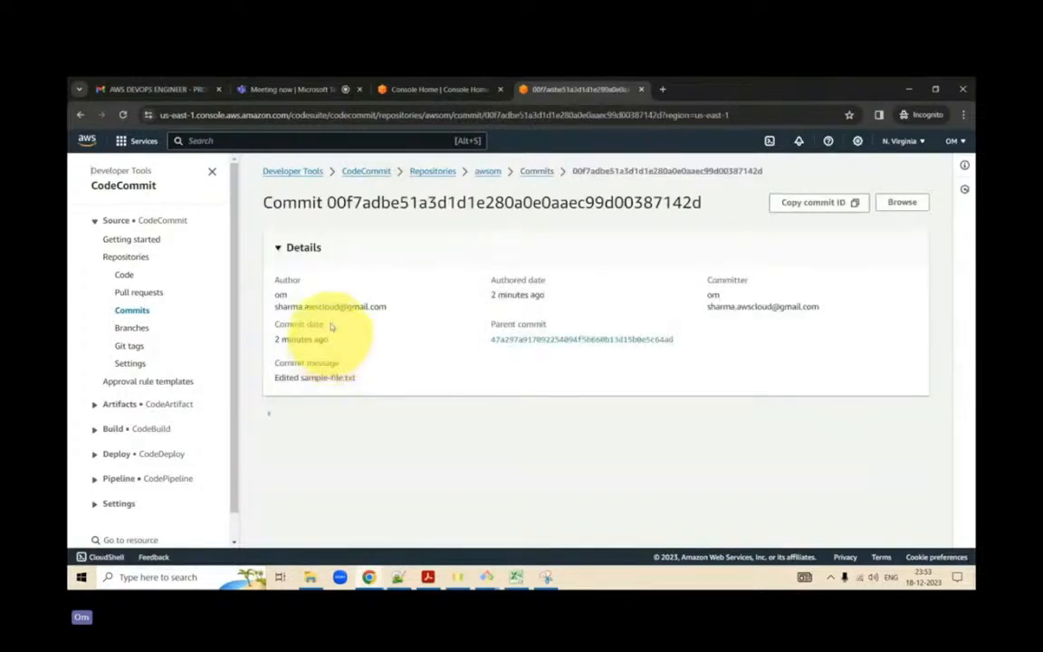
click(537, 174)
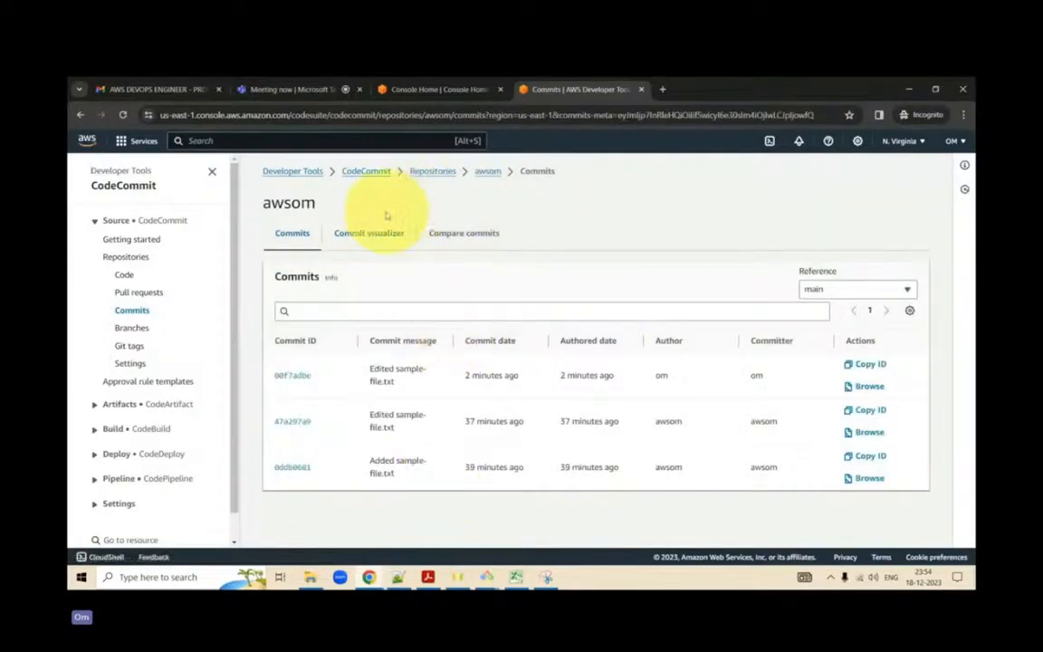
- Open the awsom repository's commit comparison, set the source to dev, and show the available destination branches
click(379, 230)
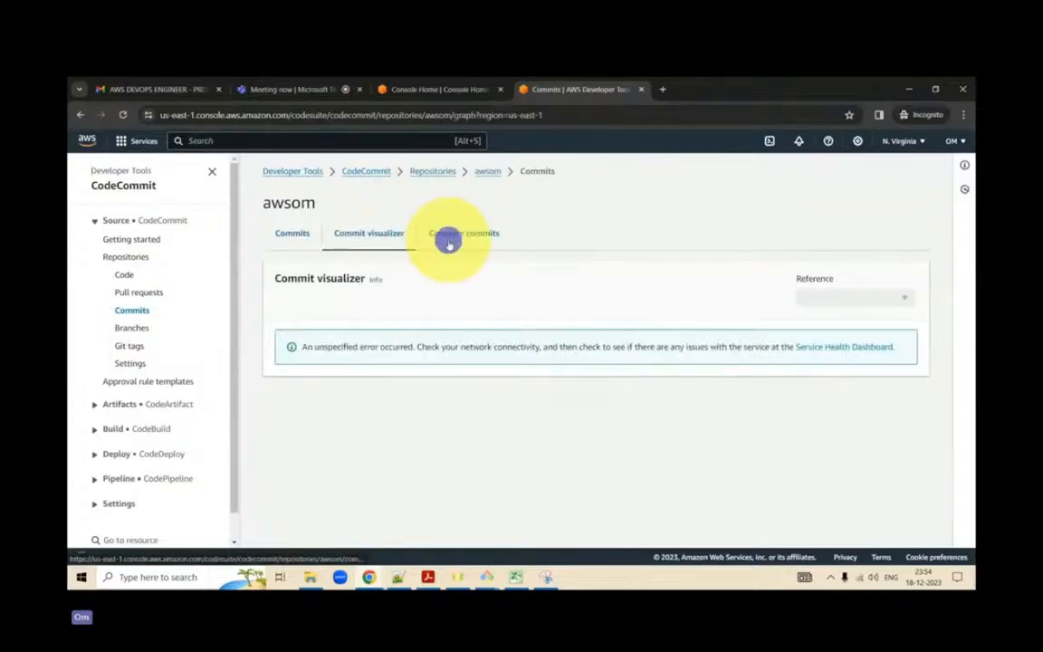
click(449, 238)
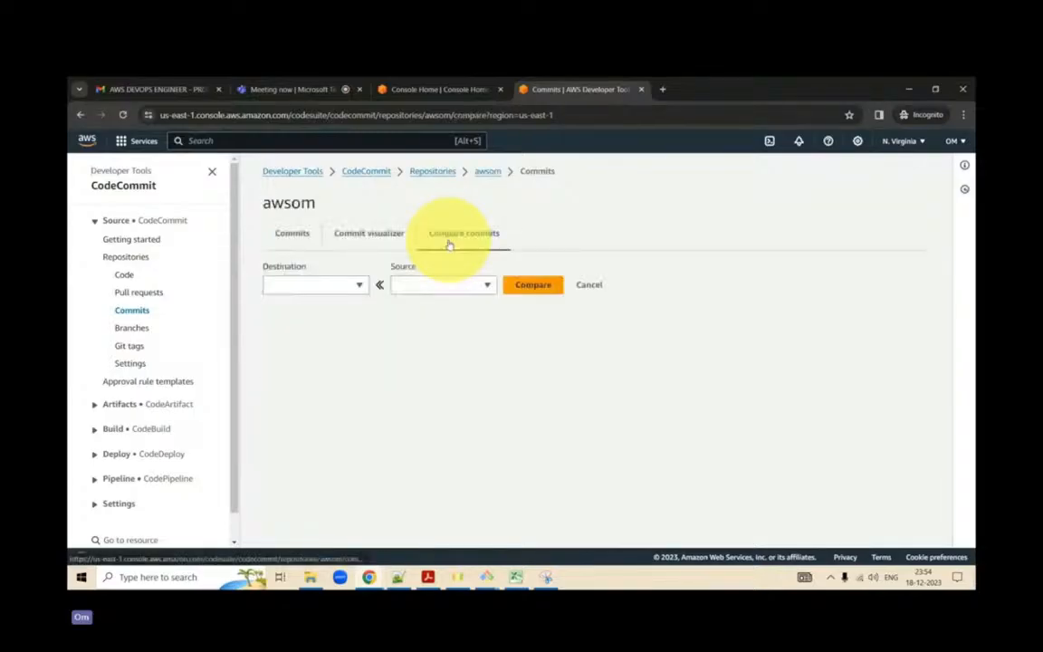
click(443, 288)
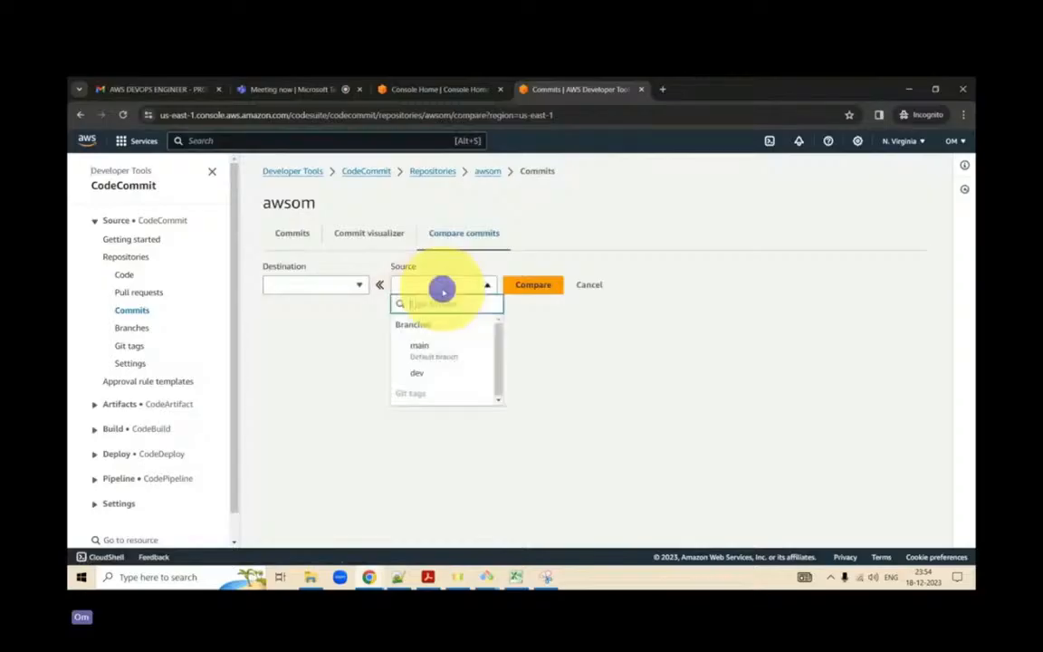
click(435, 372)
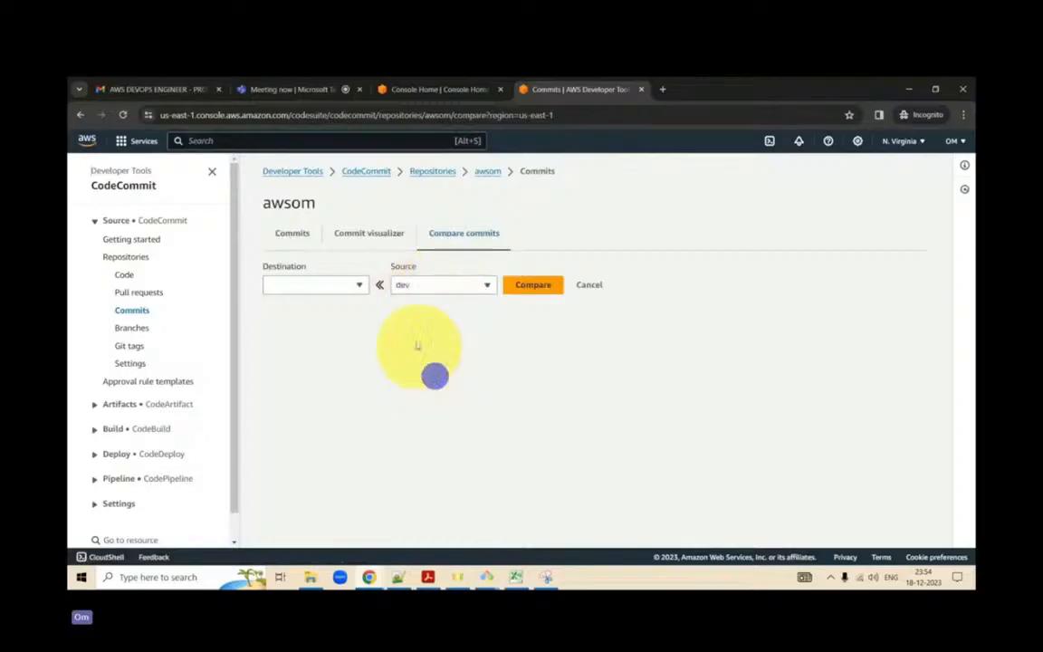
click(331, 288)
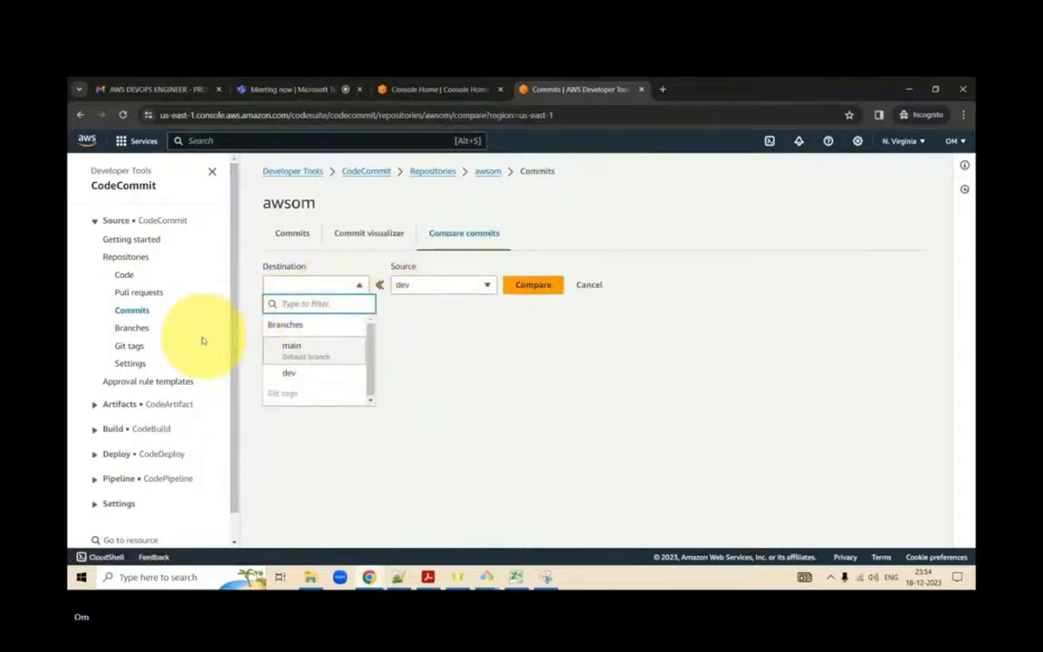
- Leave the comparison for the CodeCommit start page and create a new repository named test
click(130, 258)
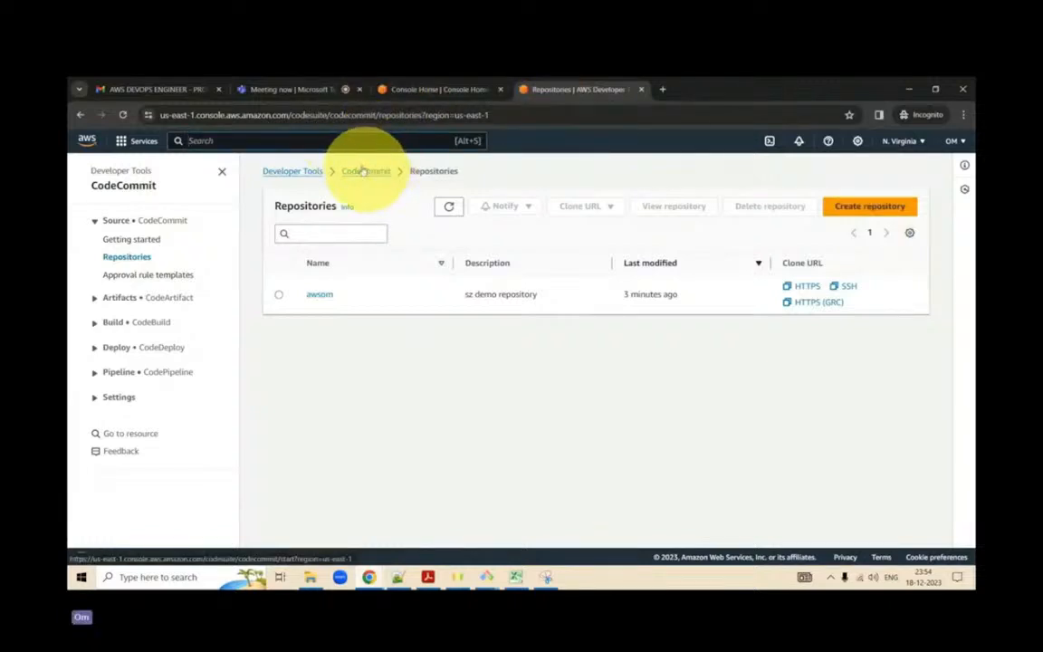
click(362, 171)
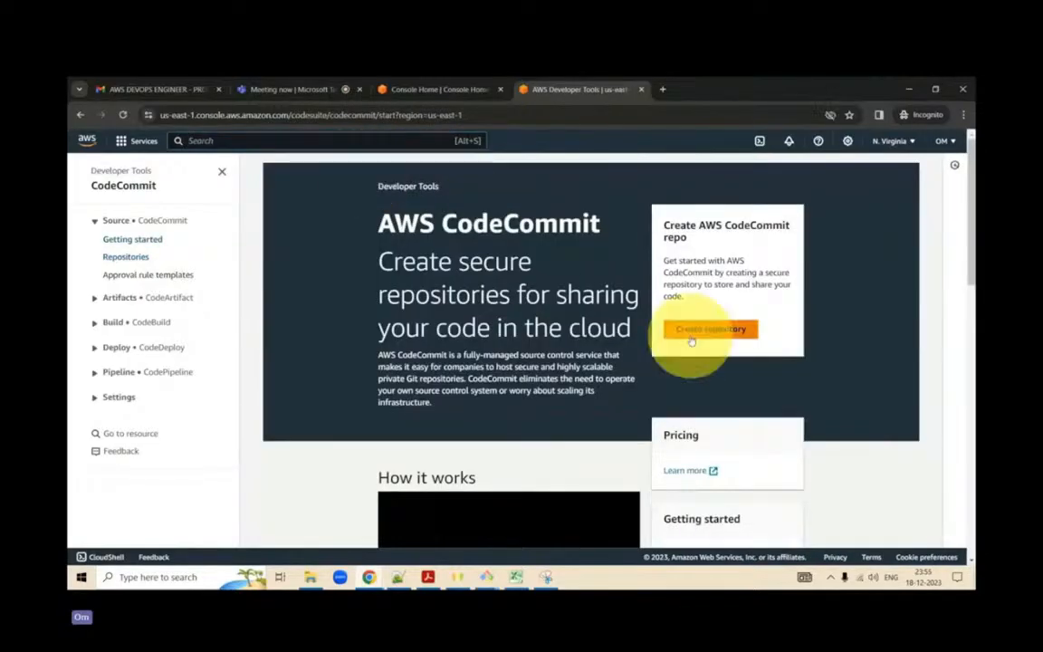
click(699, 331)
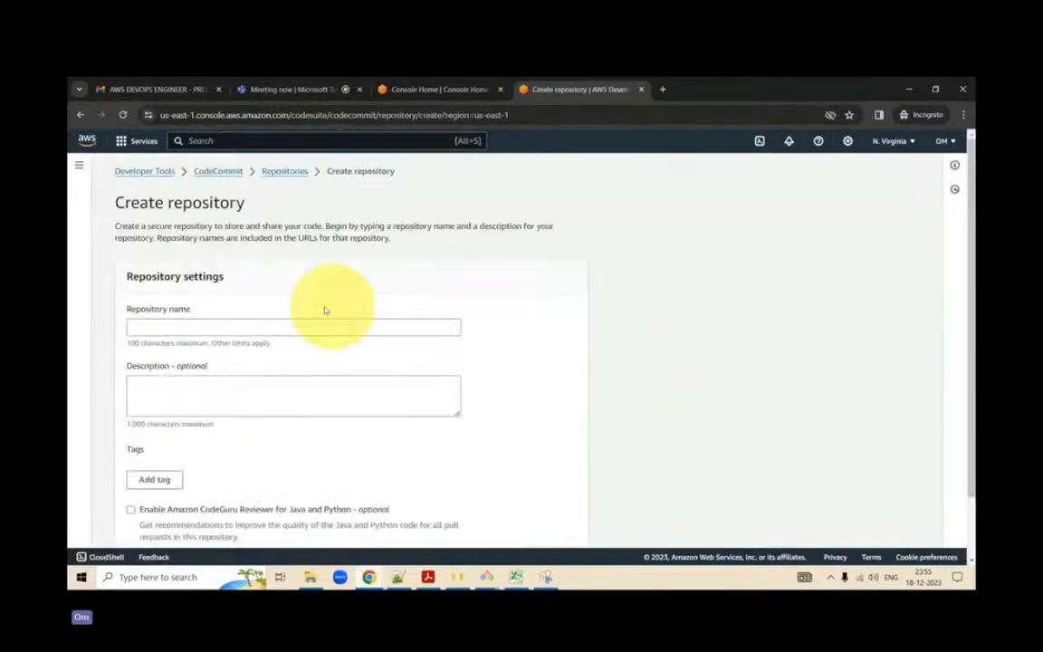
click(272, 326)
text(test)
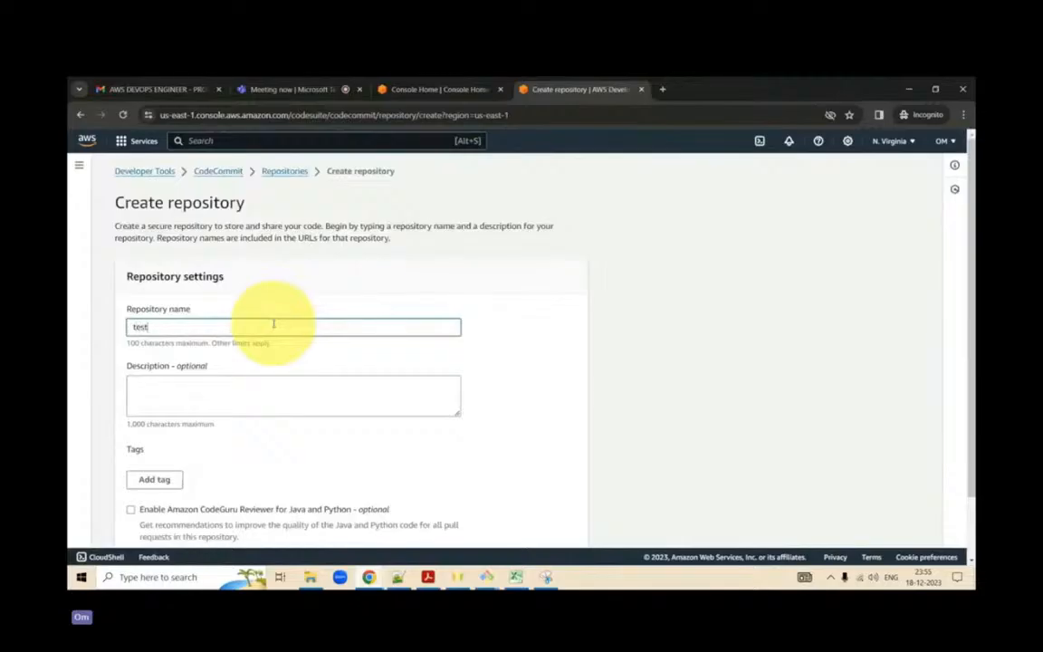
scroll(272, 324, down, 1)
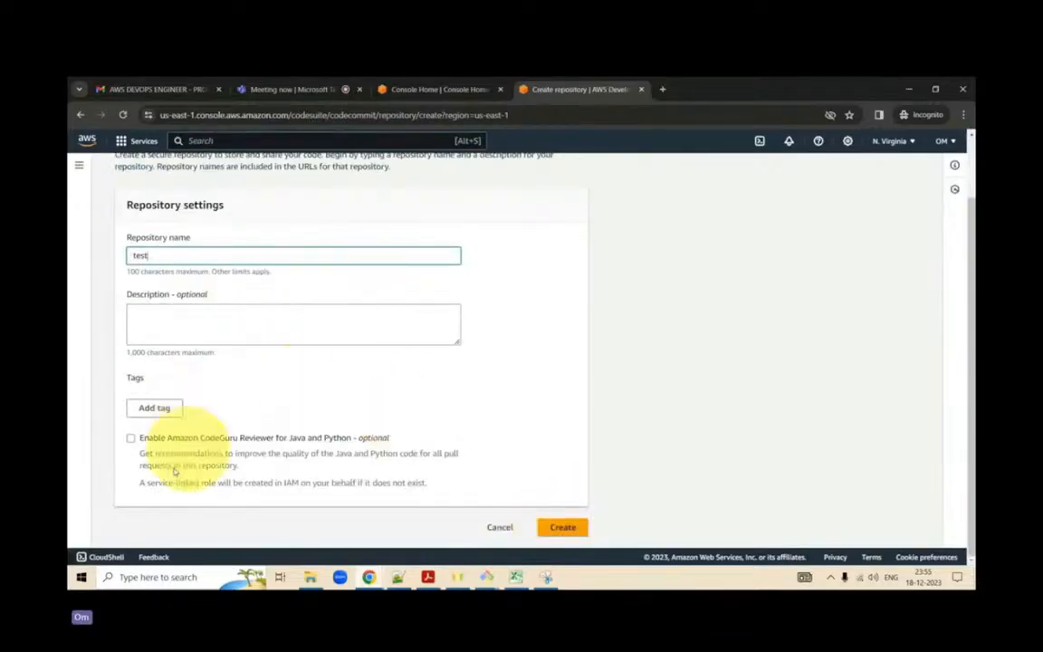
click(567, 529)
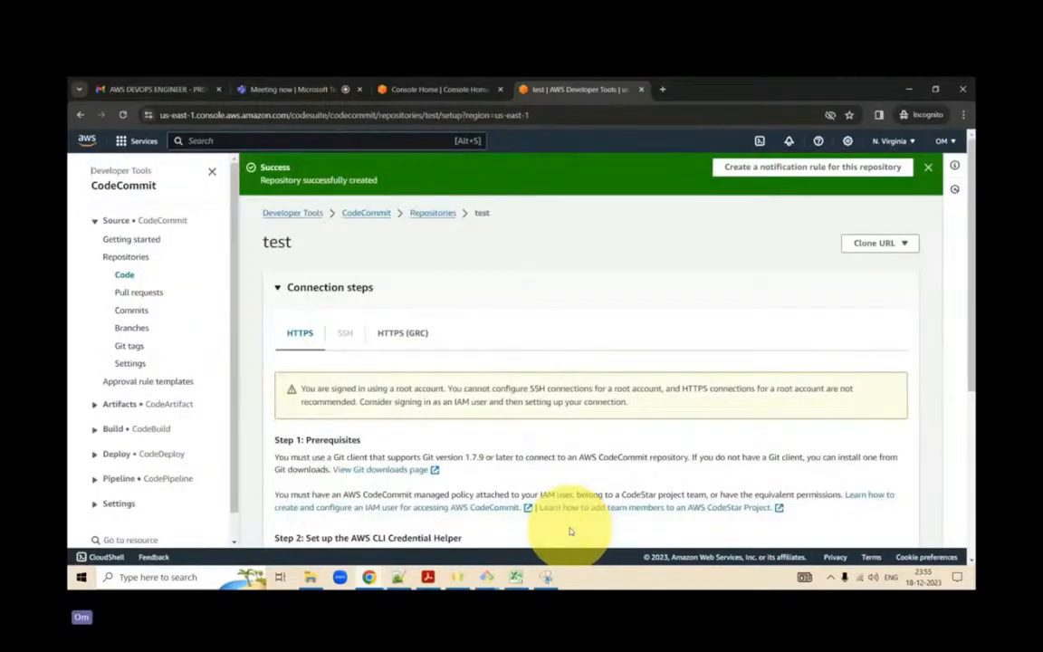
- Open the file upload form for the test repository, examine its commit fields, and return to the repository page
scroll(571, 532, down, 3)
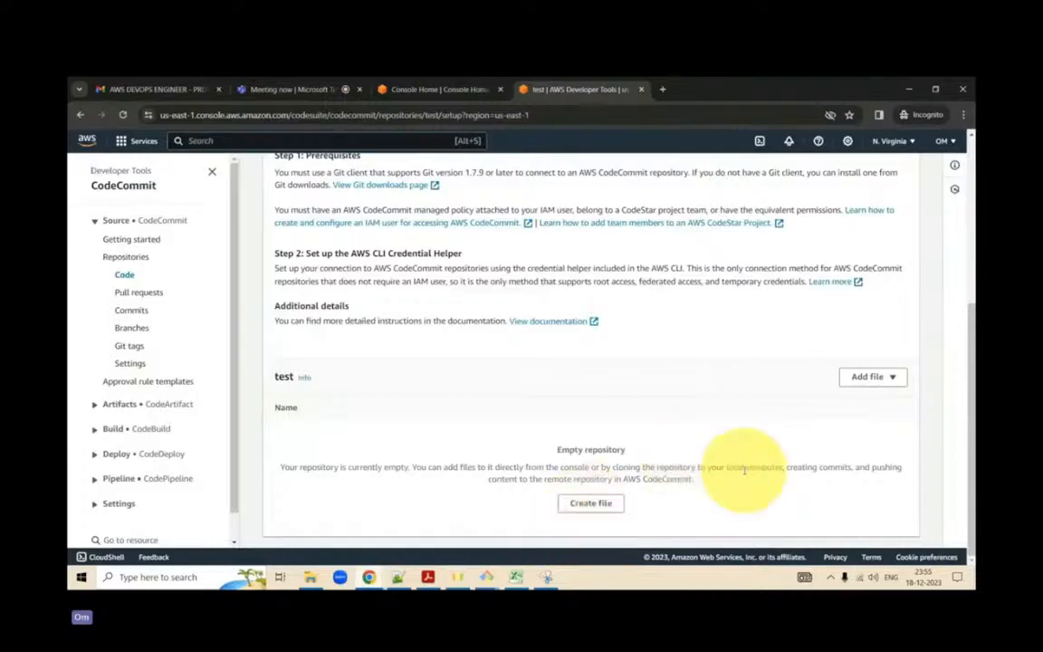
click(868, 378)
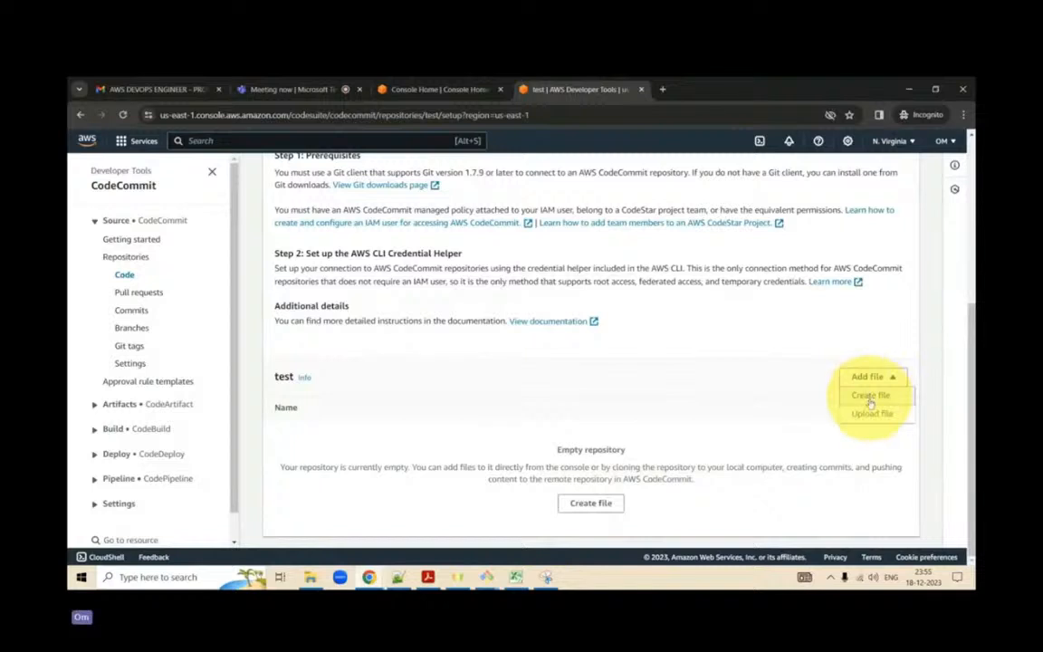
click(870, 413)
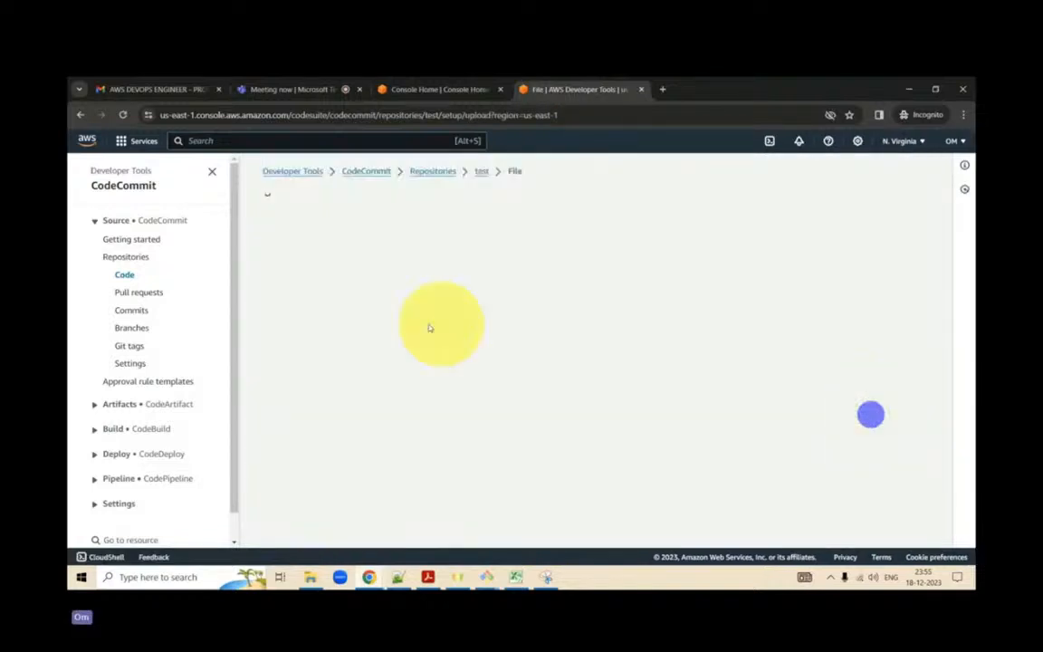
scroll(578, 426, down, 3)
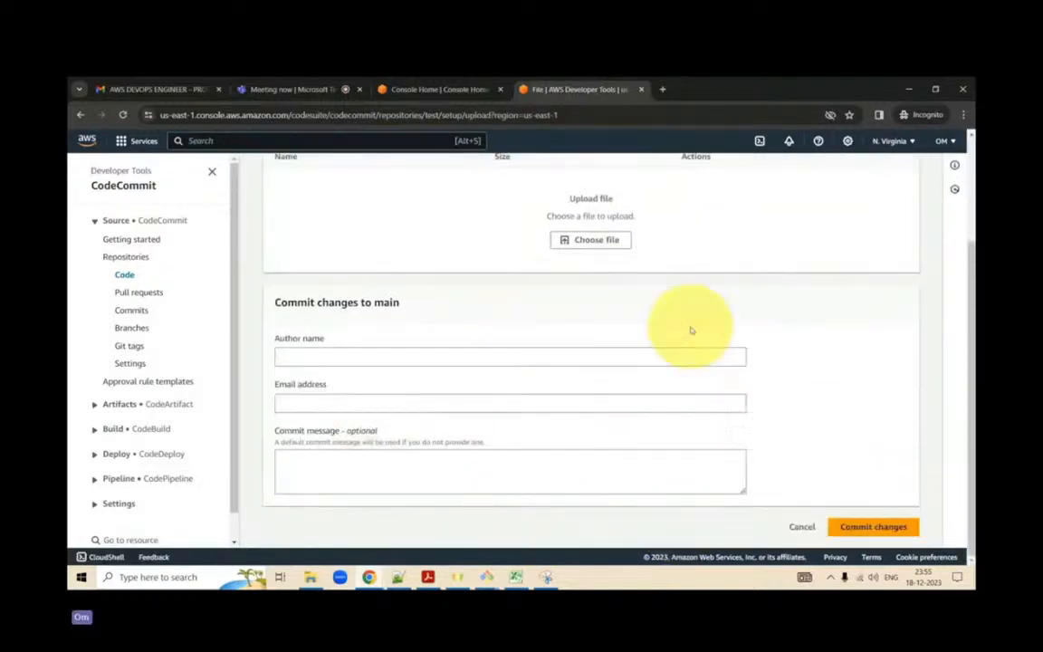
scroll(690, 384, up, 3)
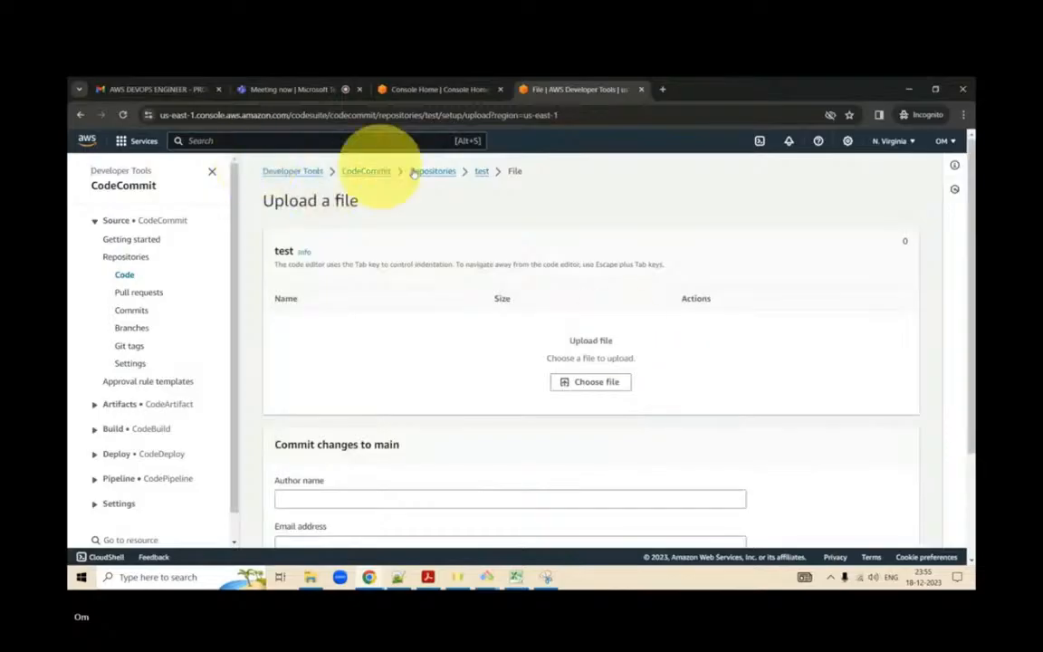
click(480, 174)
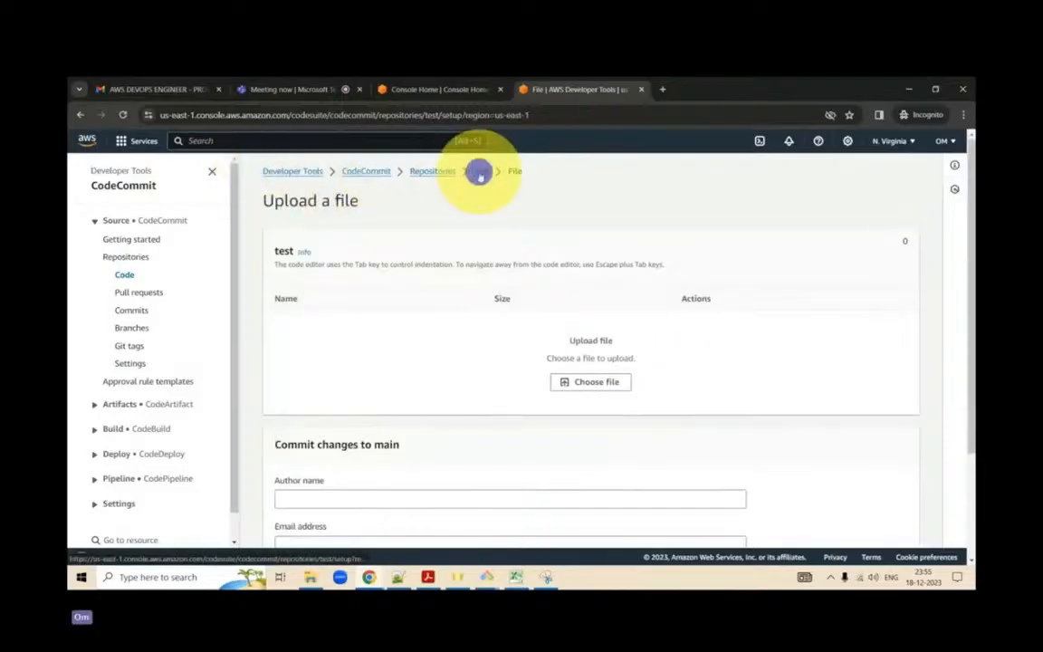
scroll(611, 384, down, 3)
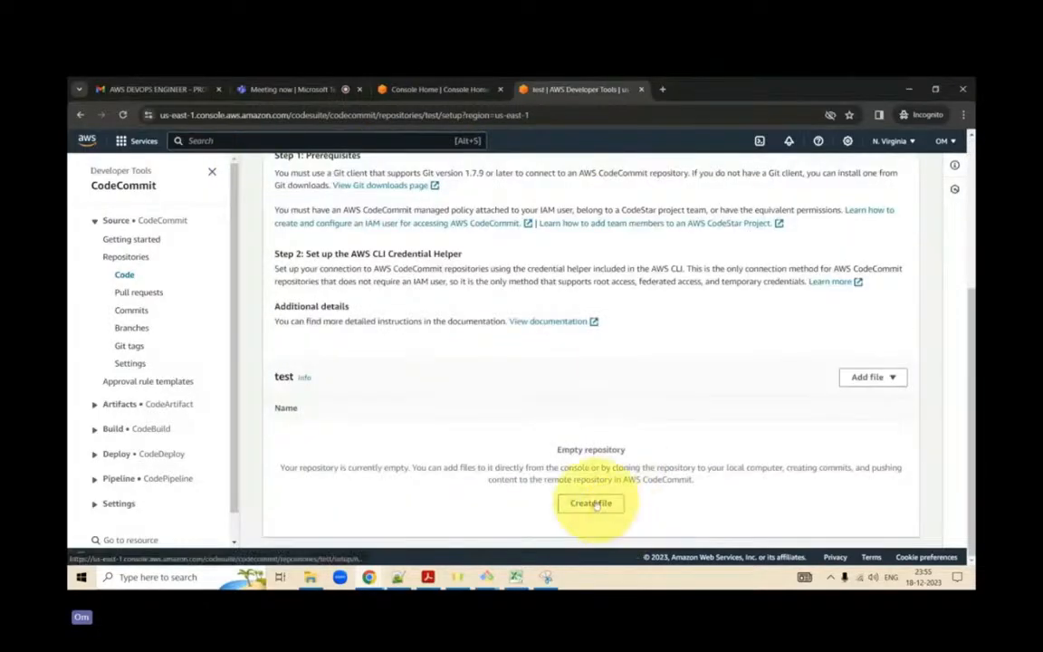
scroll(489, 233, up, 3)
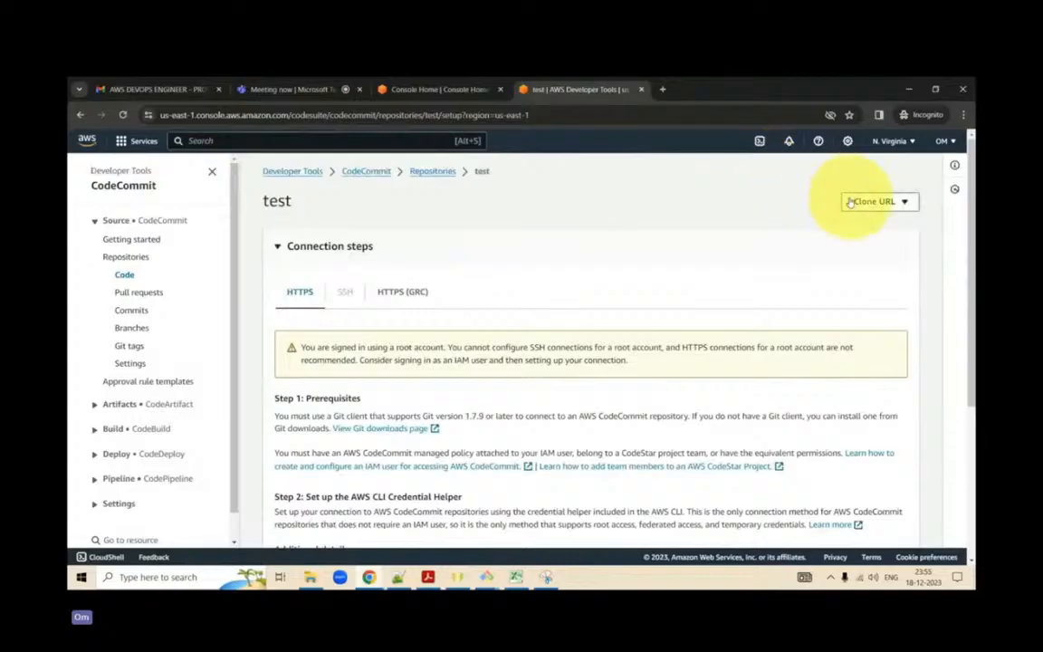
- Return to the list of repositories and delete the test repository, confirming with the word delete
click(434, 174)
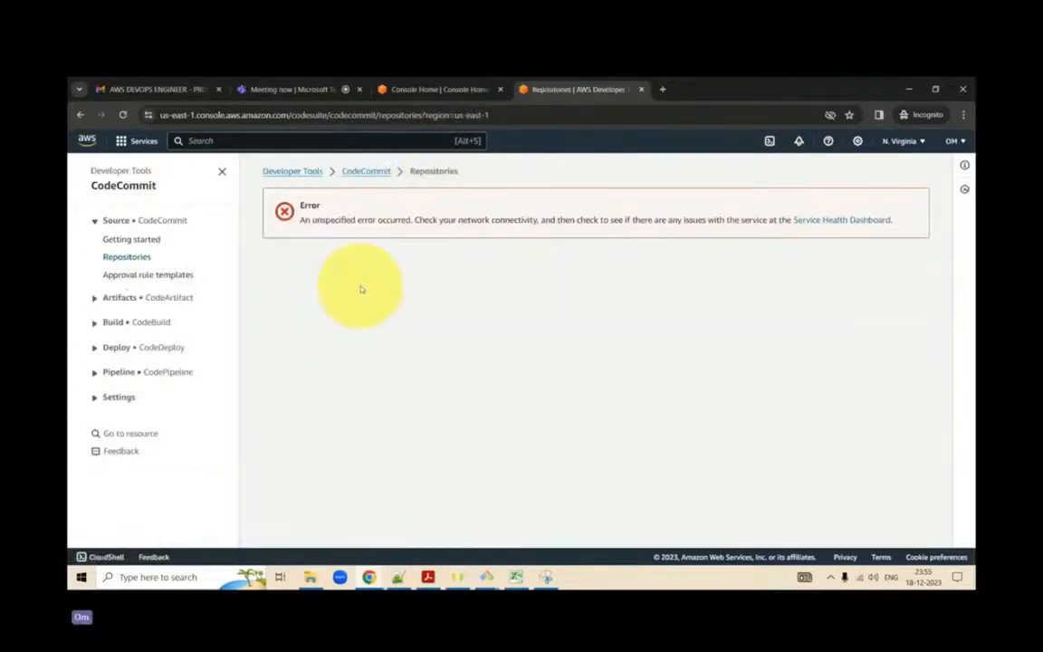
click(123, 116)
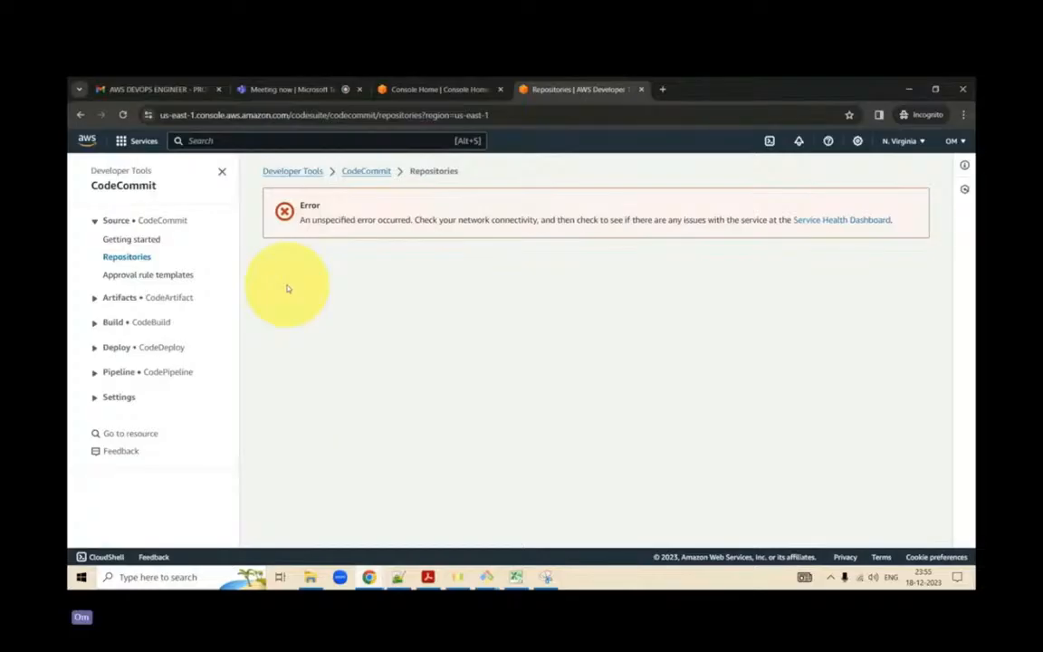
click(364, 173)
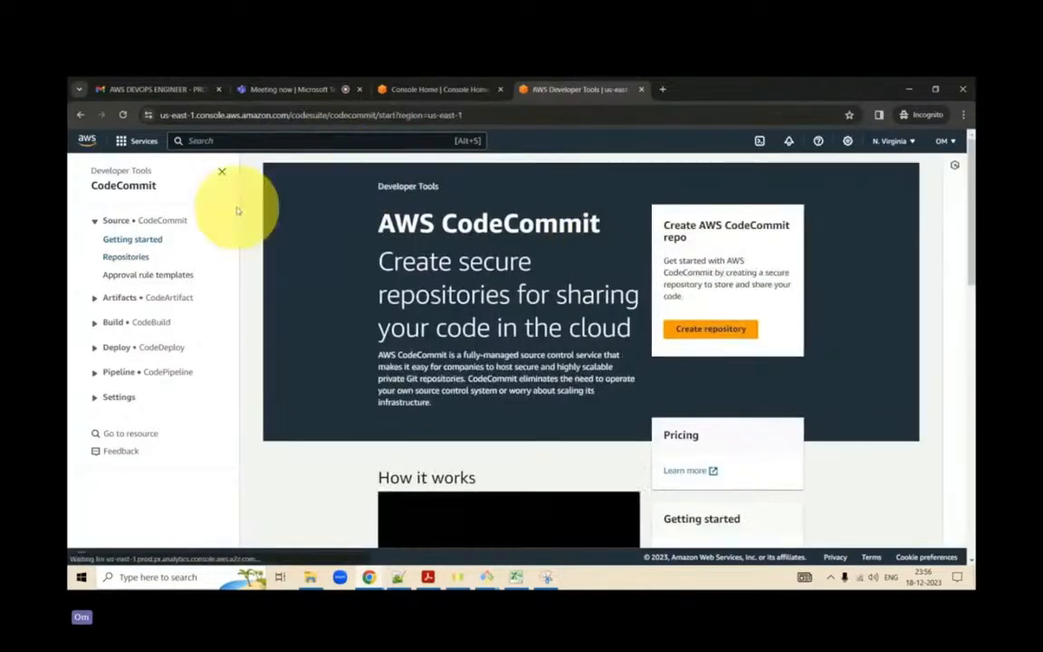
click(125, 256)
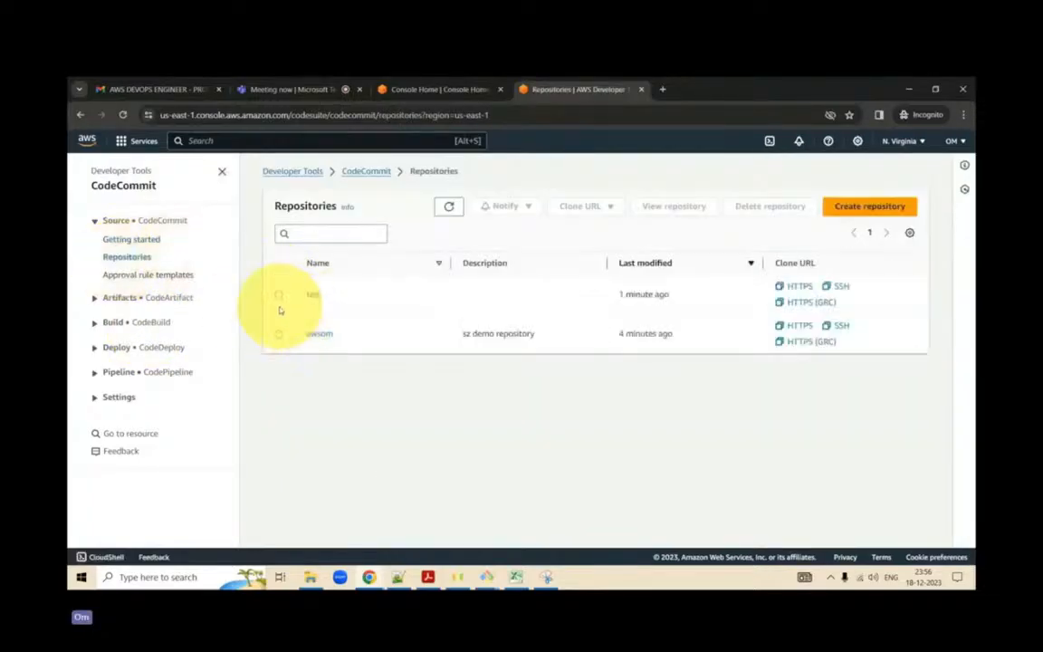
click(278, 294)
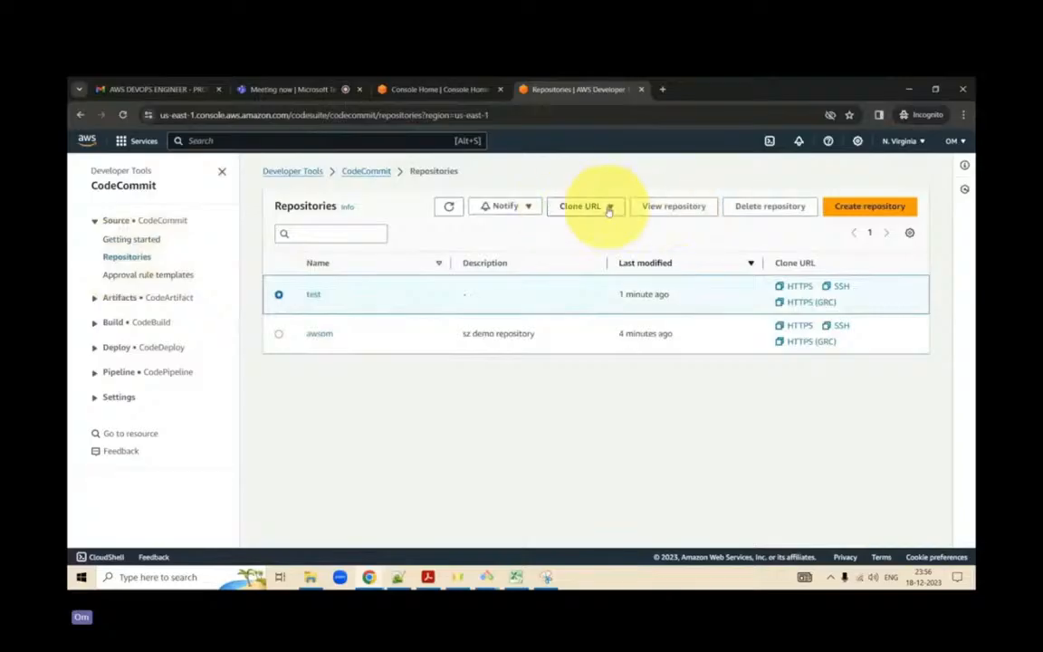
click(765, 205)
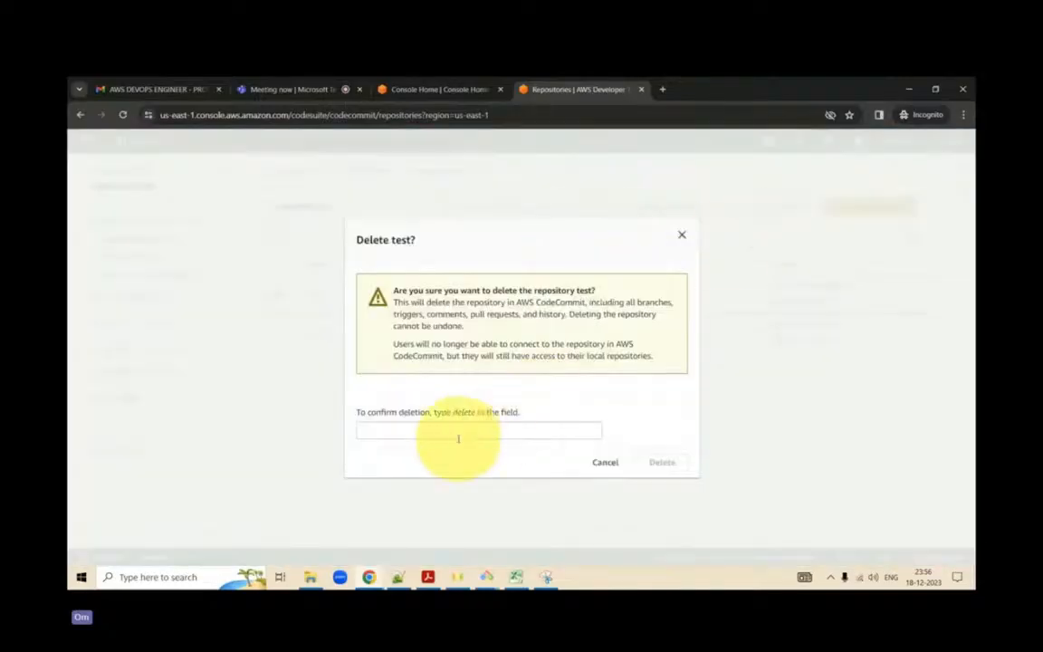
click(459, 429)
text(delete)
key(Return)
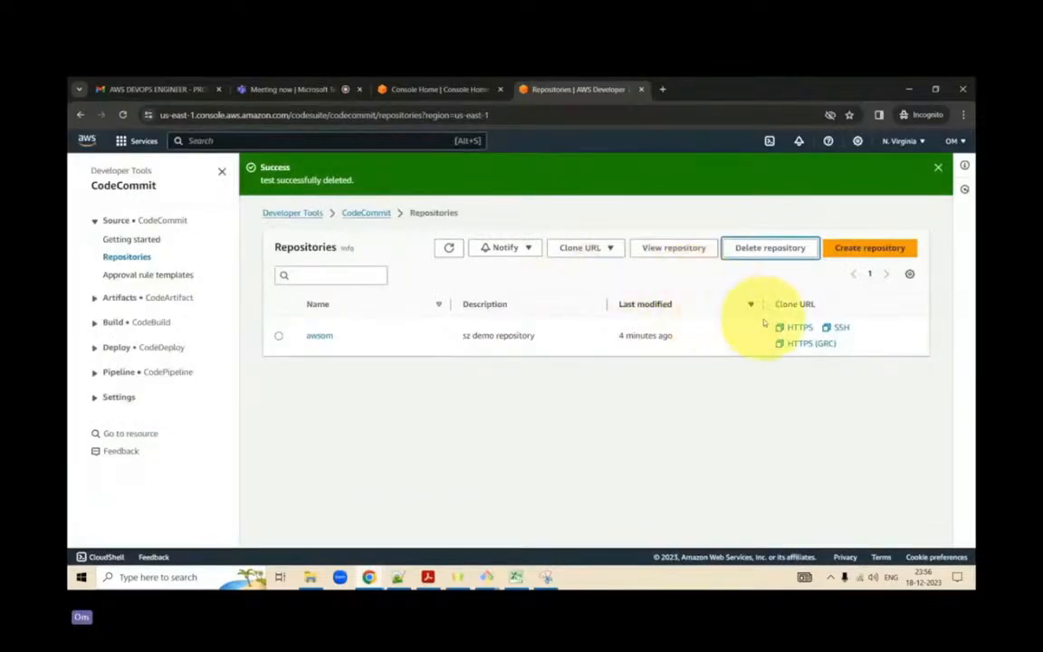
- Copy the awsom repository's HTTPS clone URL, try it in the repository search, and clear the search
click(783, 331)
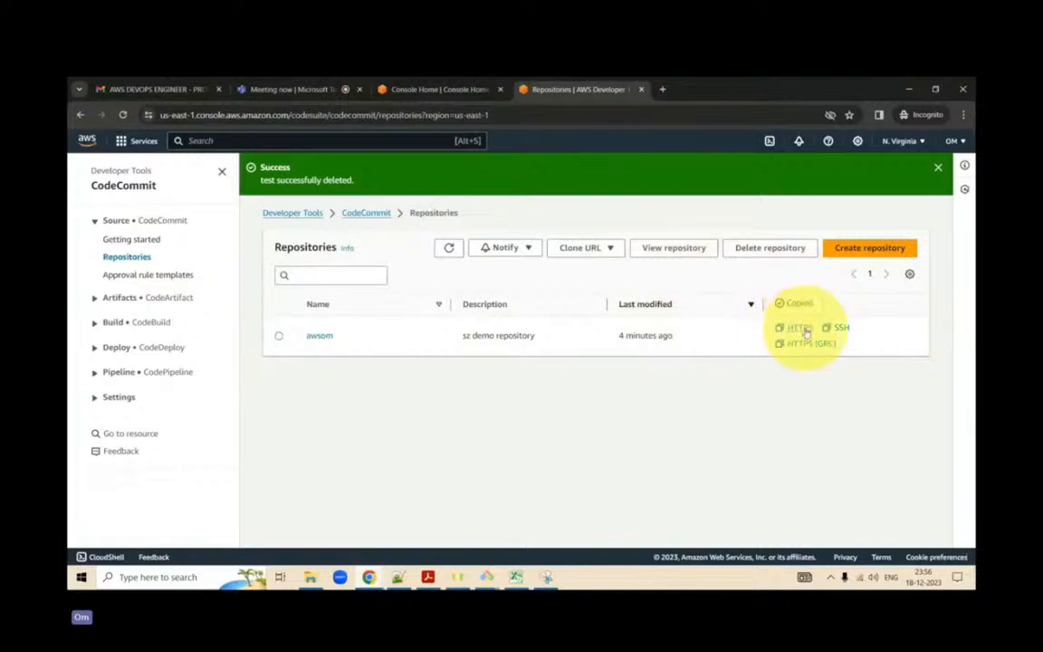
click(351, 273)
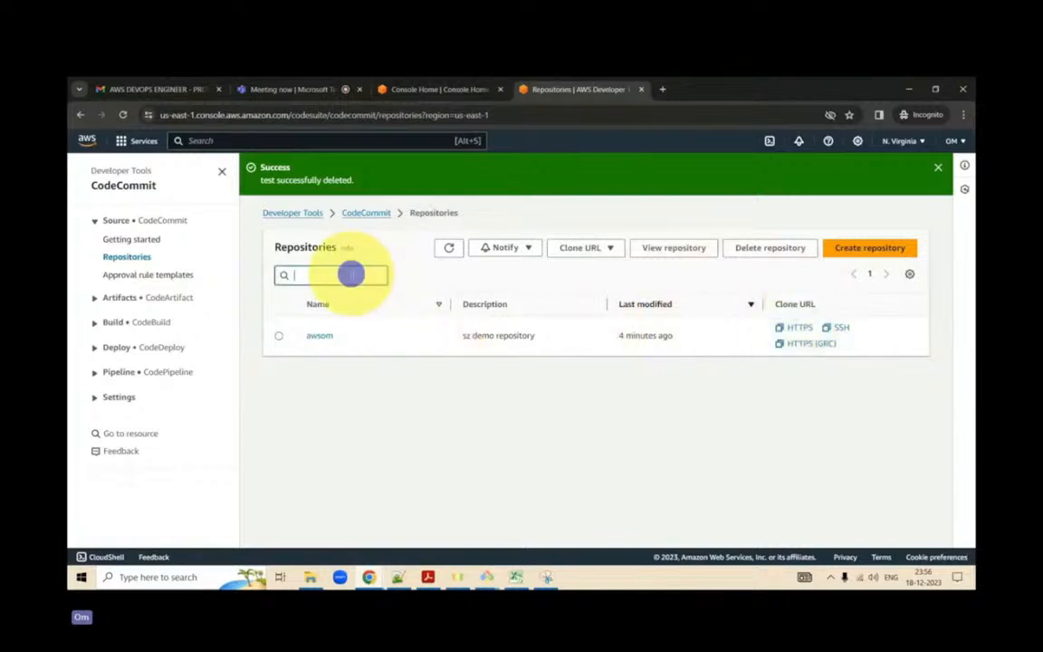
text(https://git-codecommit.us-east-1.amazonaws.com/v1/repos/awsom)
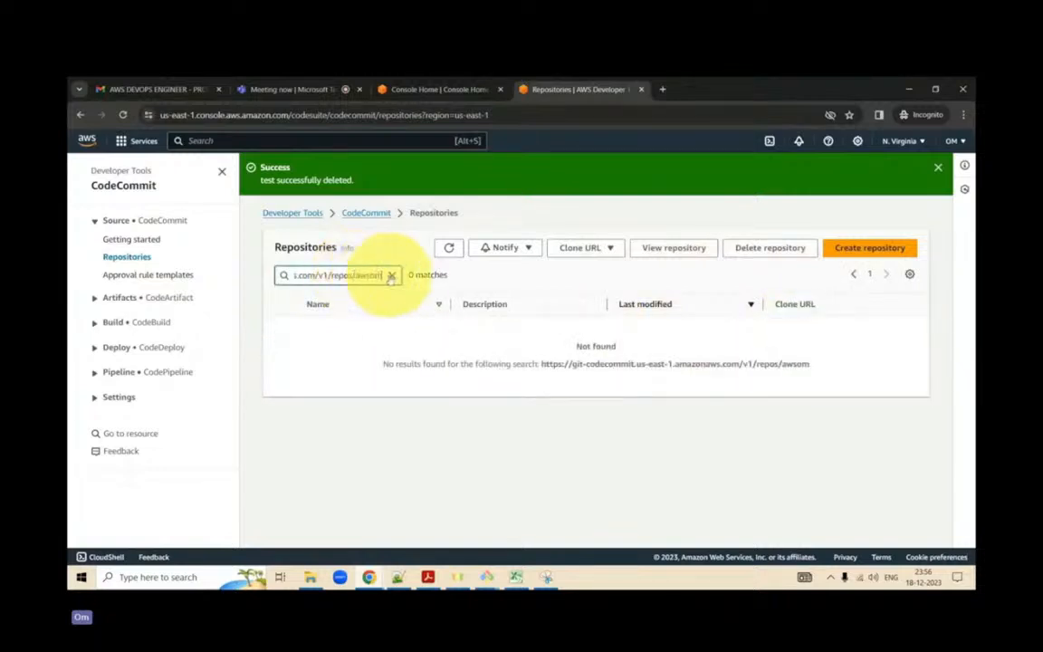
click(393, 275)
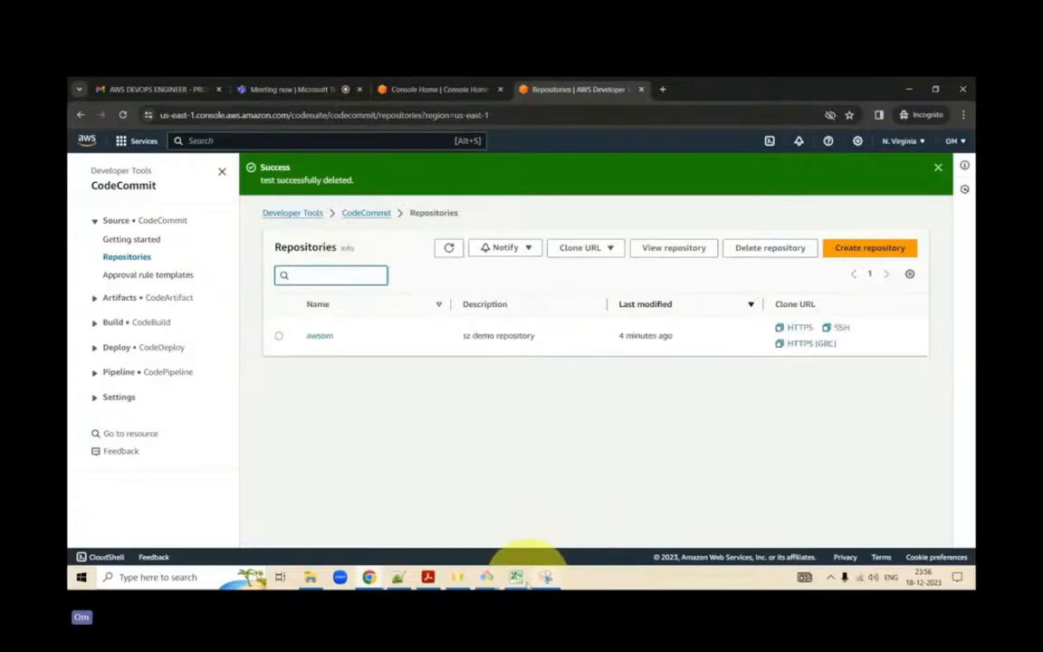
- Switch to Notepad++, paste the copied clone URL into the empty document new 20, and minimize the editor
click(398, 580)
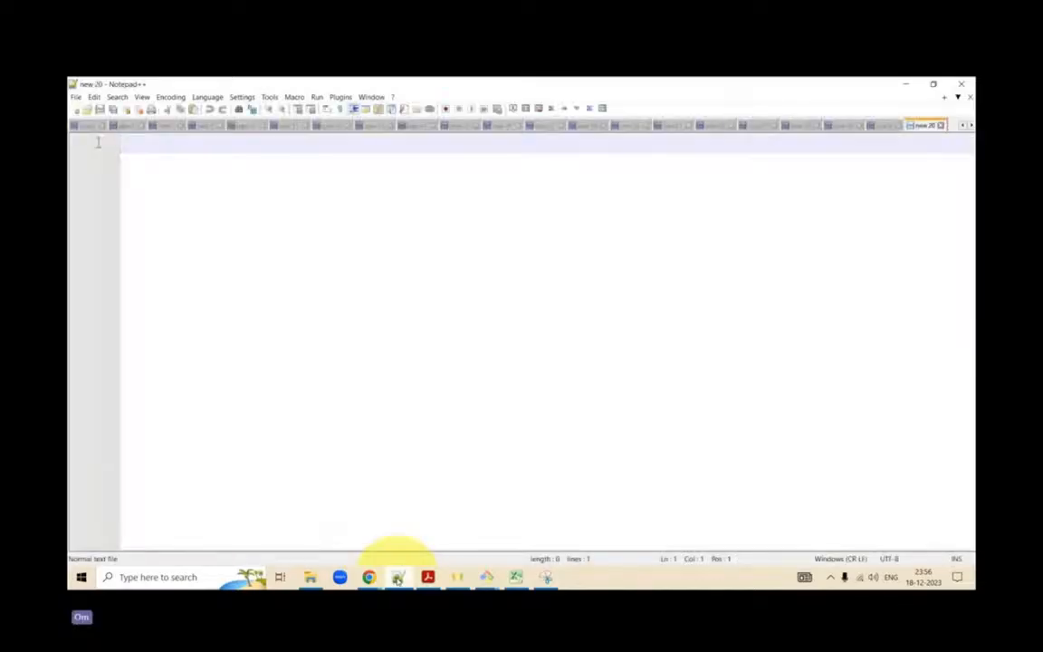
text(https://git-codecommit.us-east-1.amazonaws.com/v1/repos/awsom)
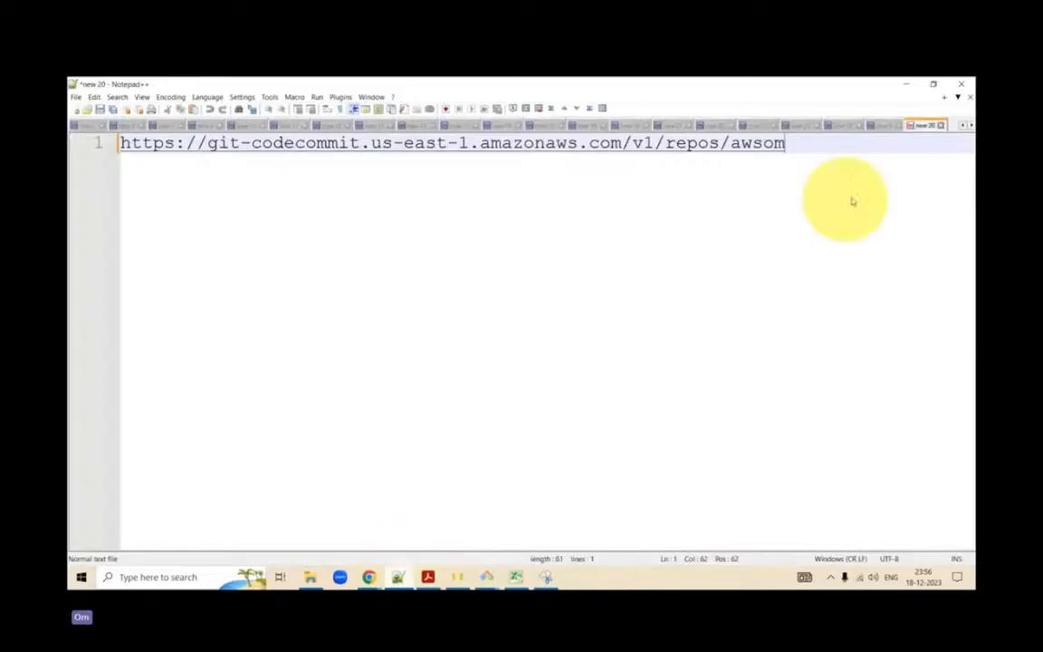
click(904, 84)
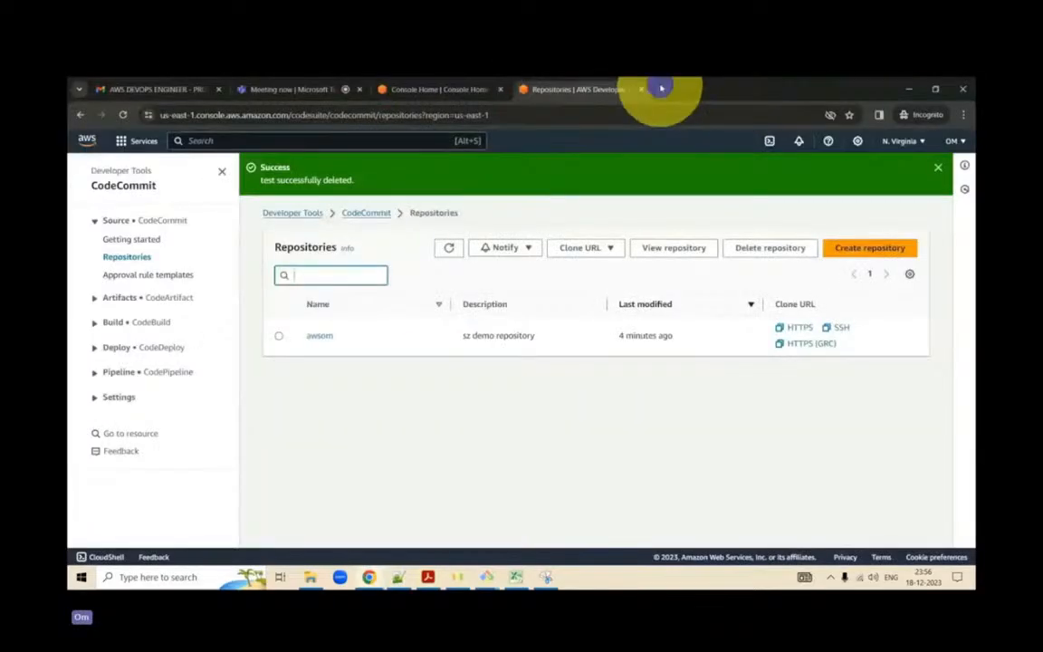
- Open the copied awsom clone URL in a new browser tab
click(661, 89)
text(https://git-codecommit.us-east-1.amazonaws.com/v1/repos/awsom)
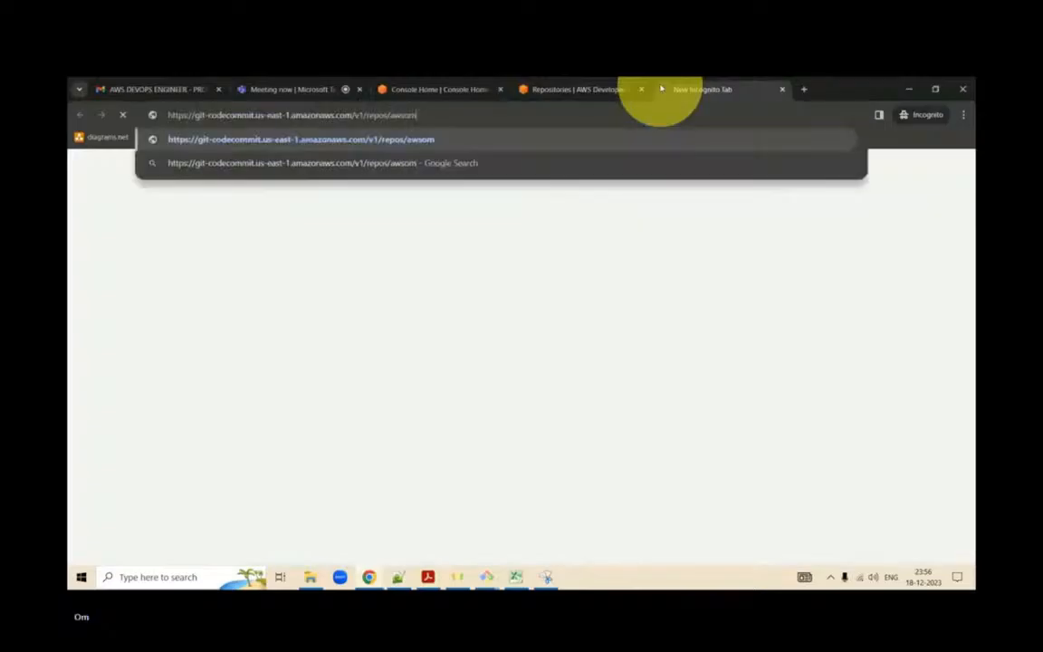
key(Return)
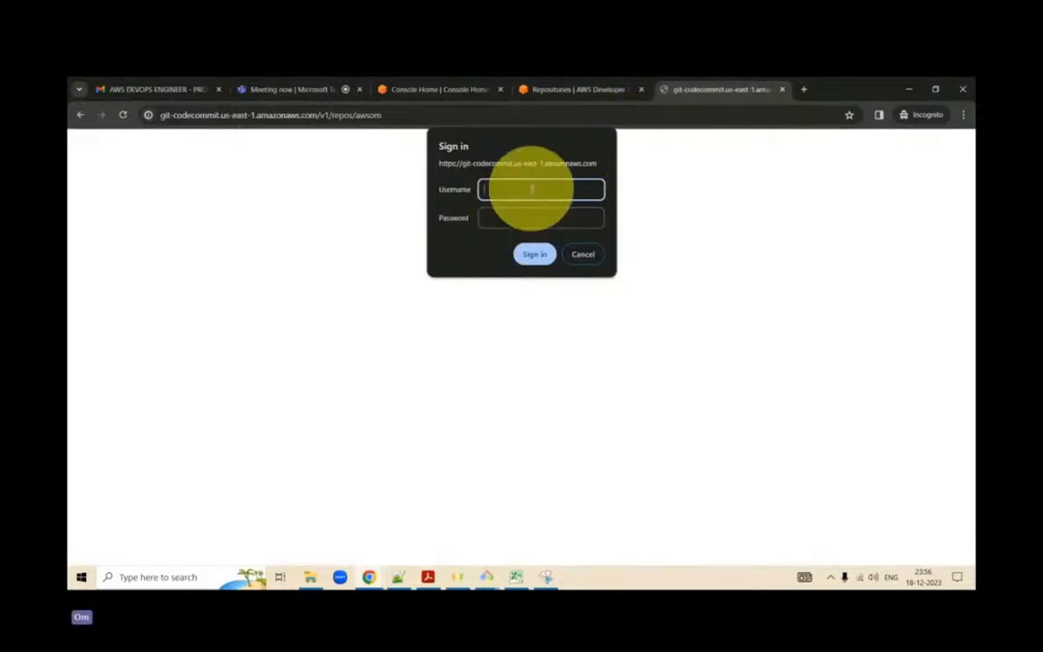
- Switch to Excel and select the access key text of cell A2 in the awsom_accessKeys sheet
click(512, 577)
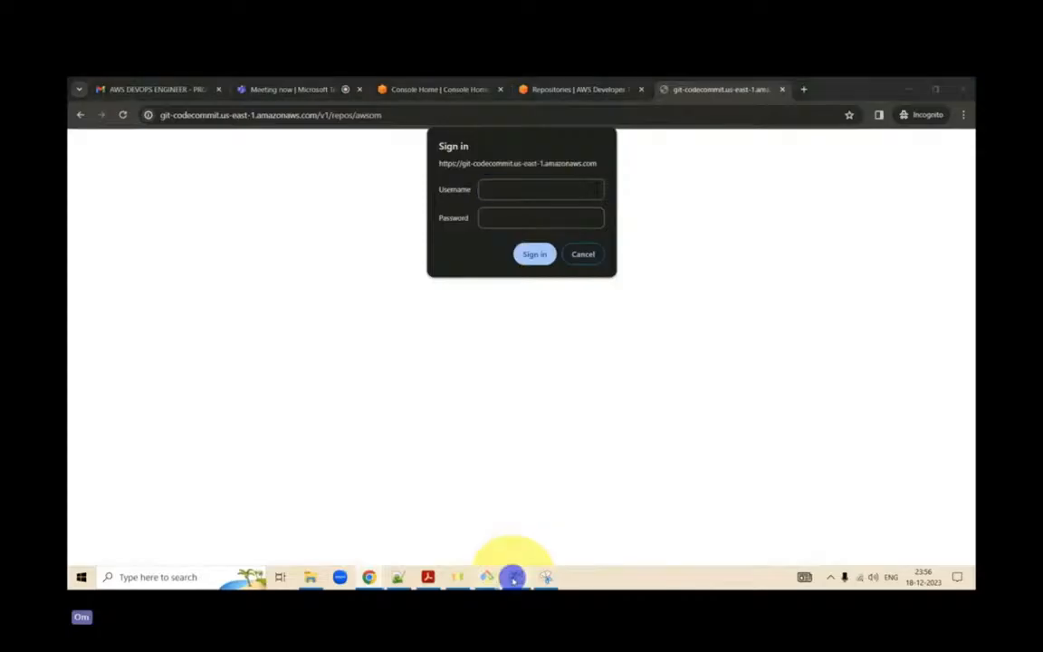
click(108, 201)
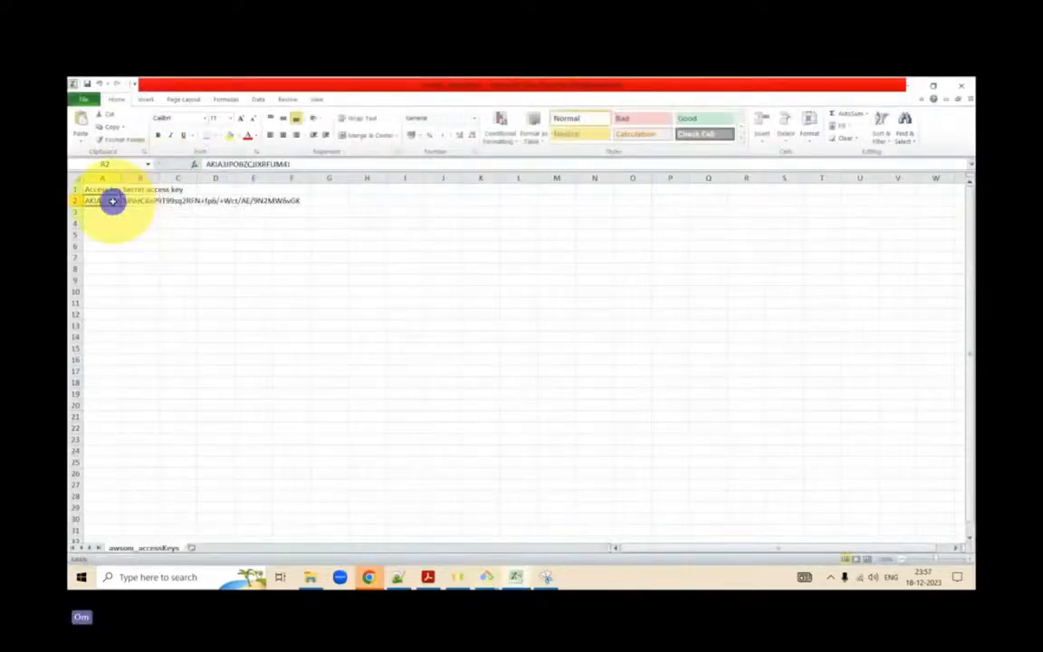
drag(317, 163, 126, 150)
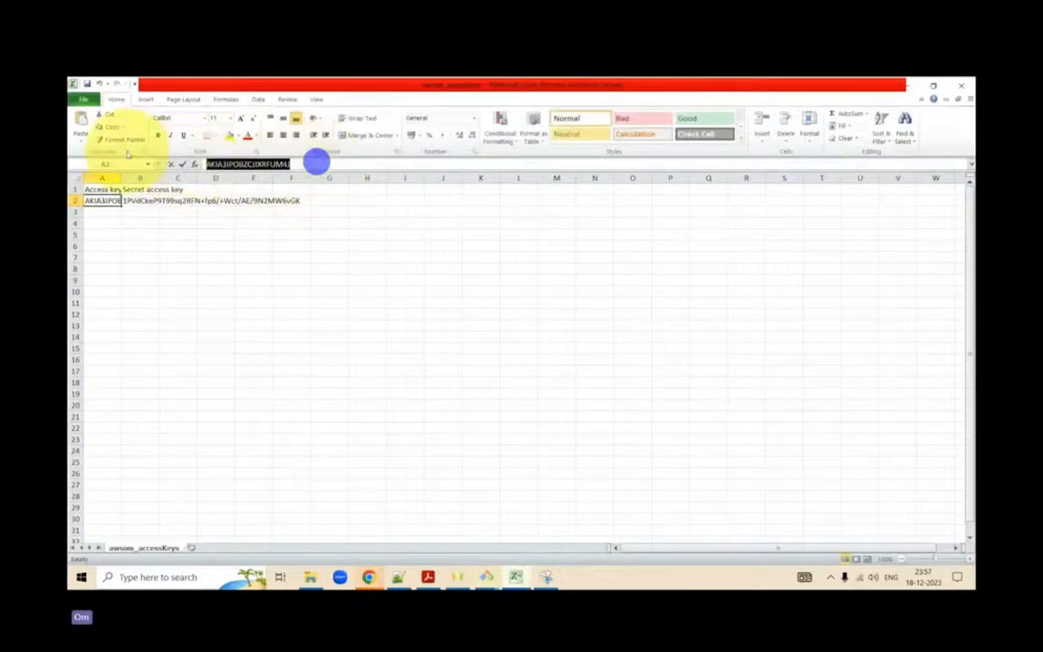